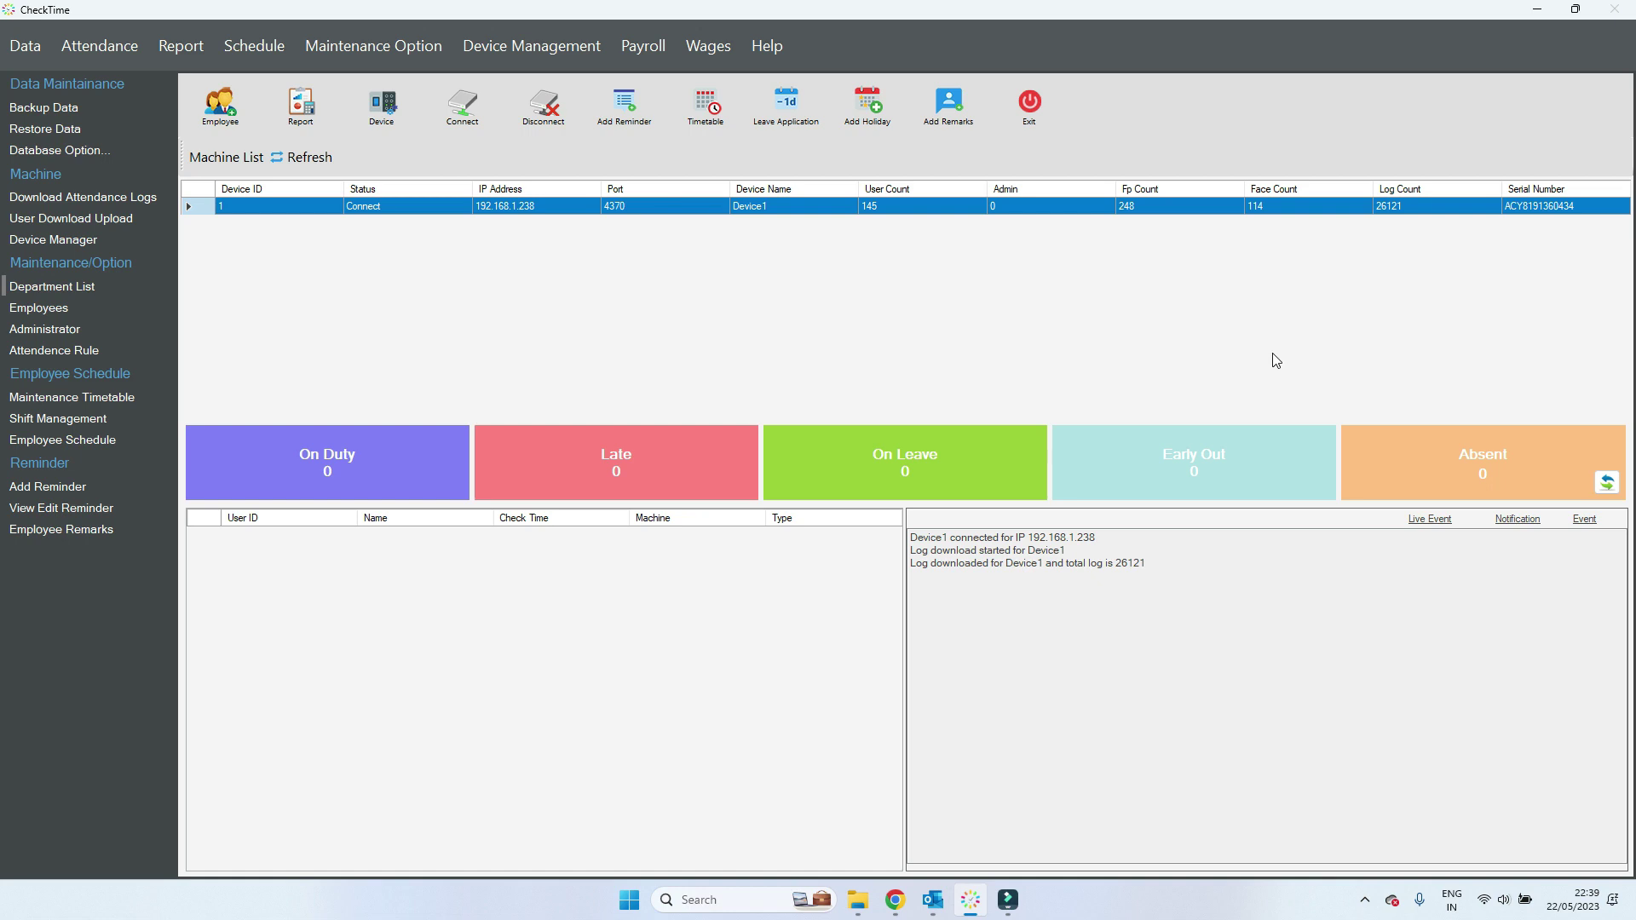
- Look up an employee in the DEMO Check Time department's employee records
click(221, 106)
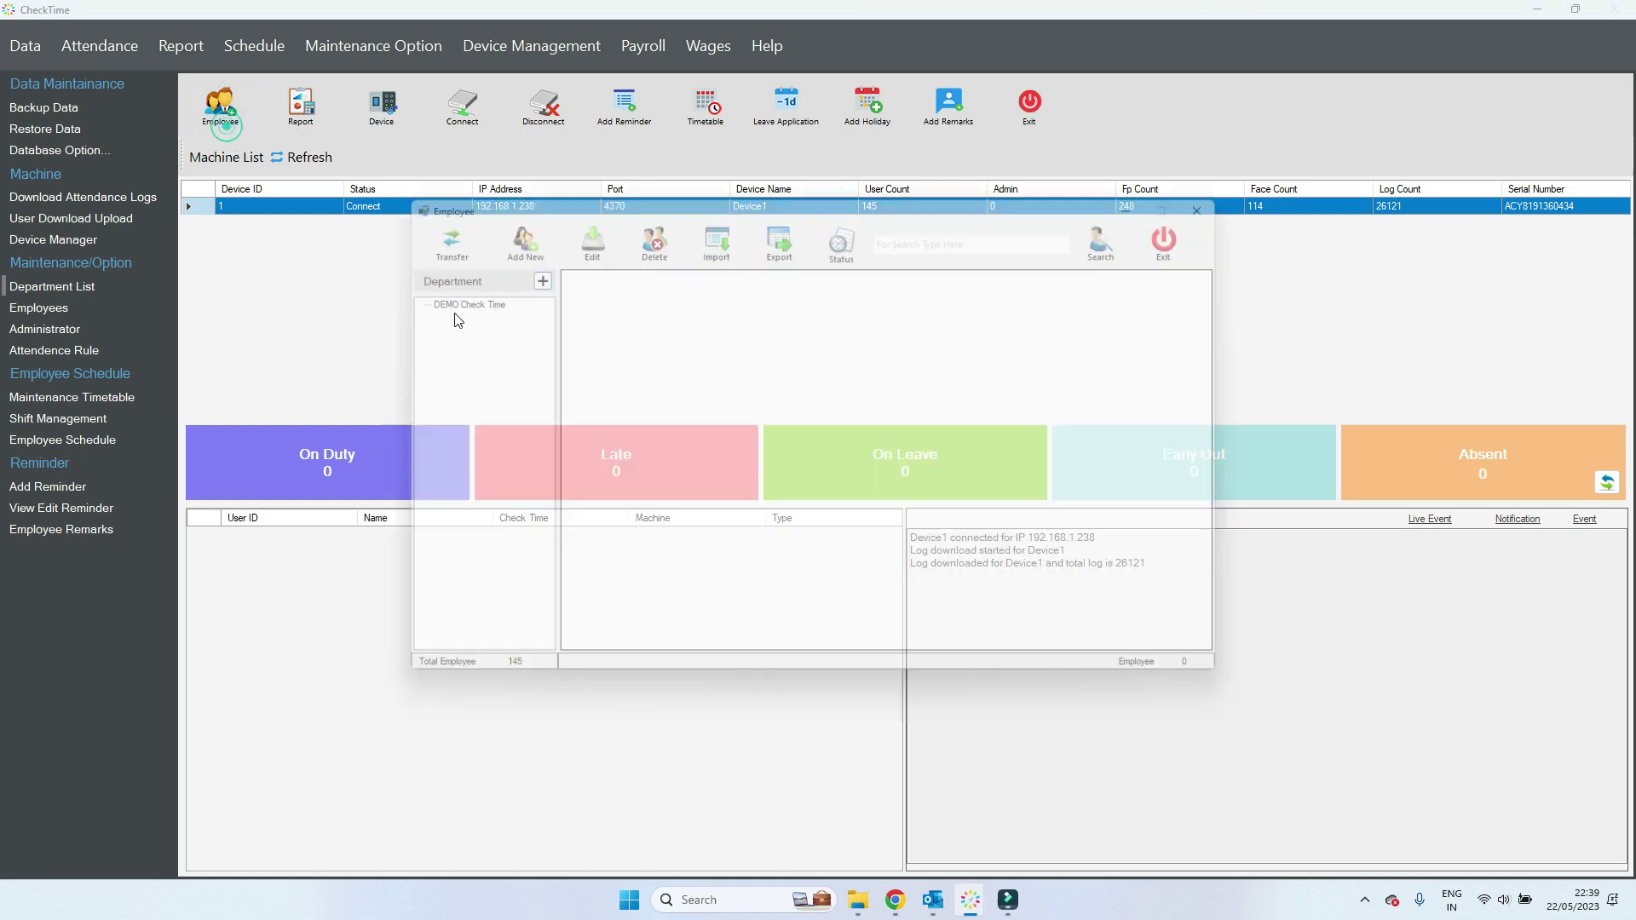
click(445, 294)
click(682, 351)
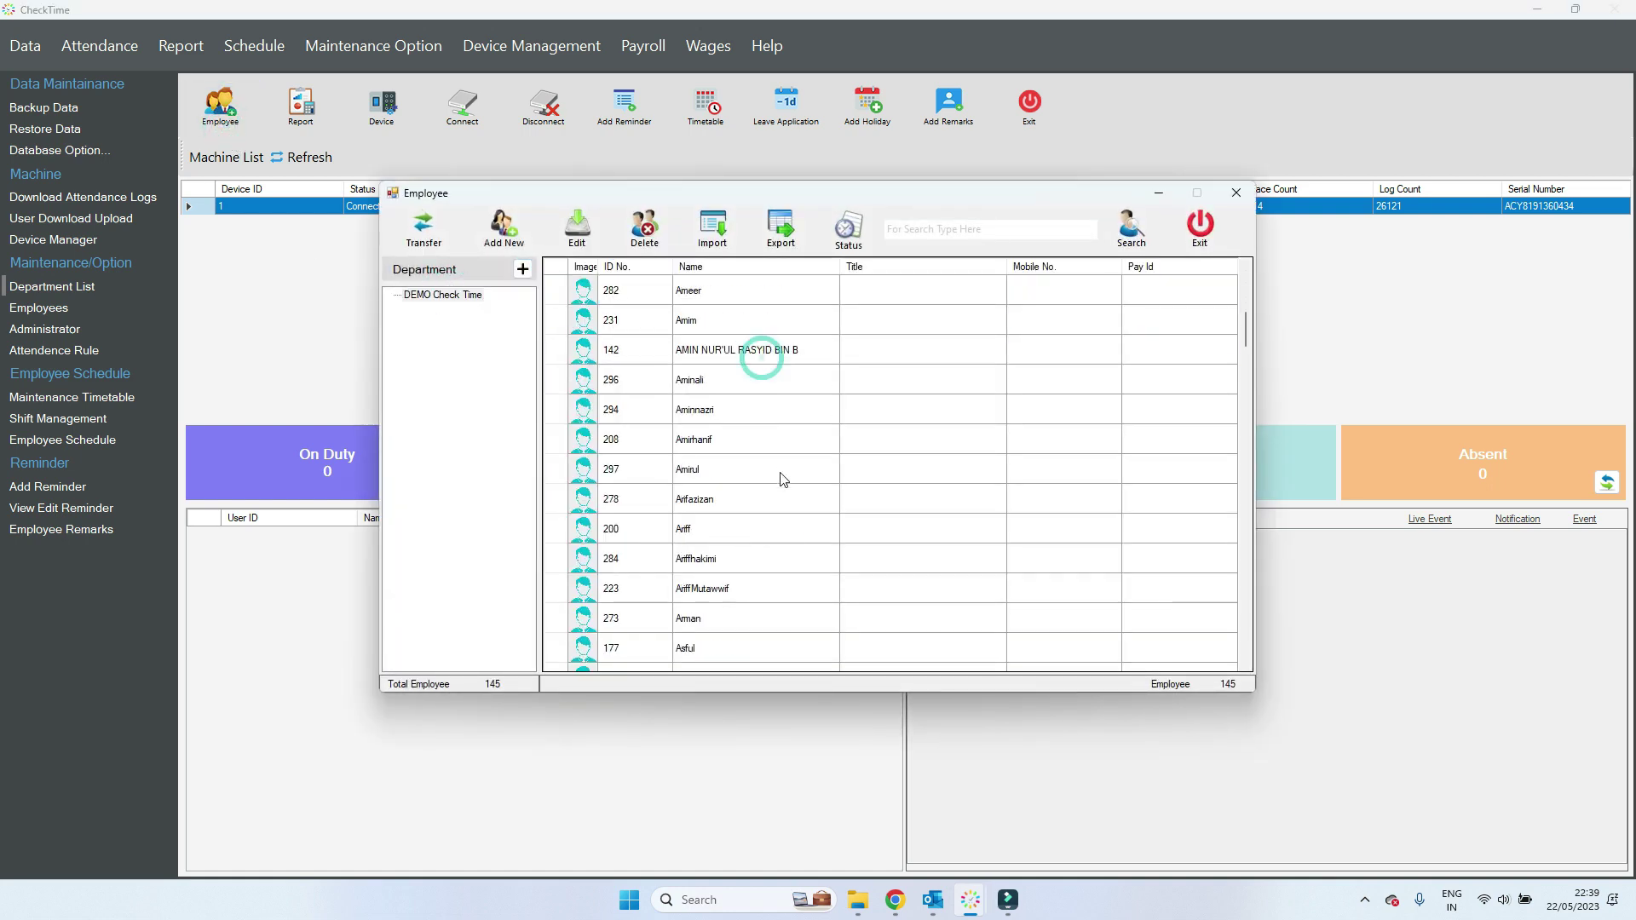
click(1201, 230)
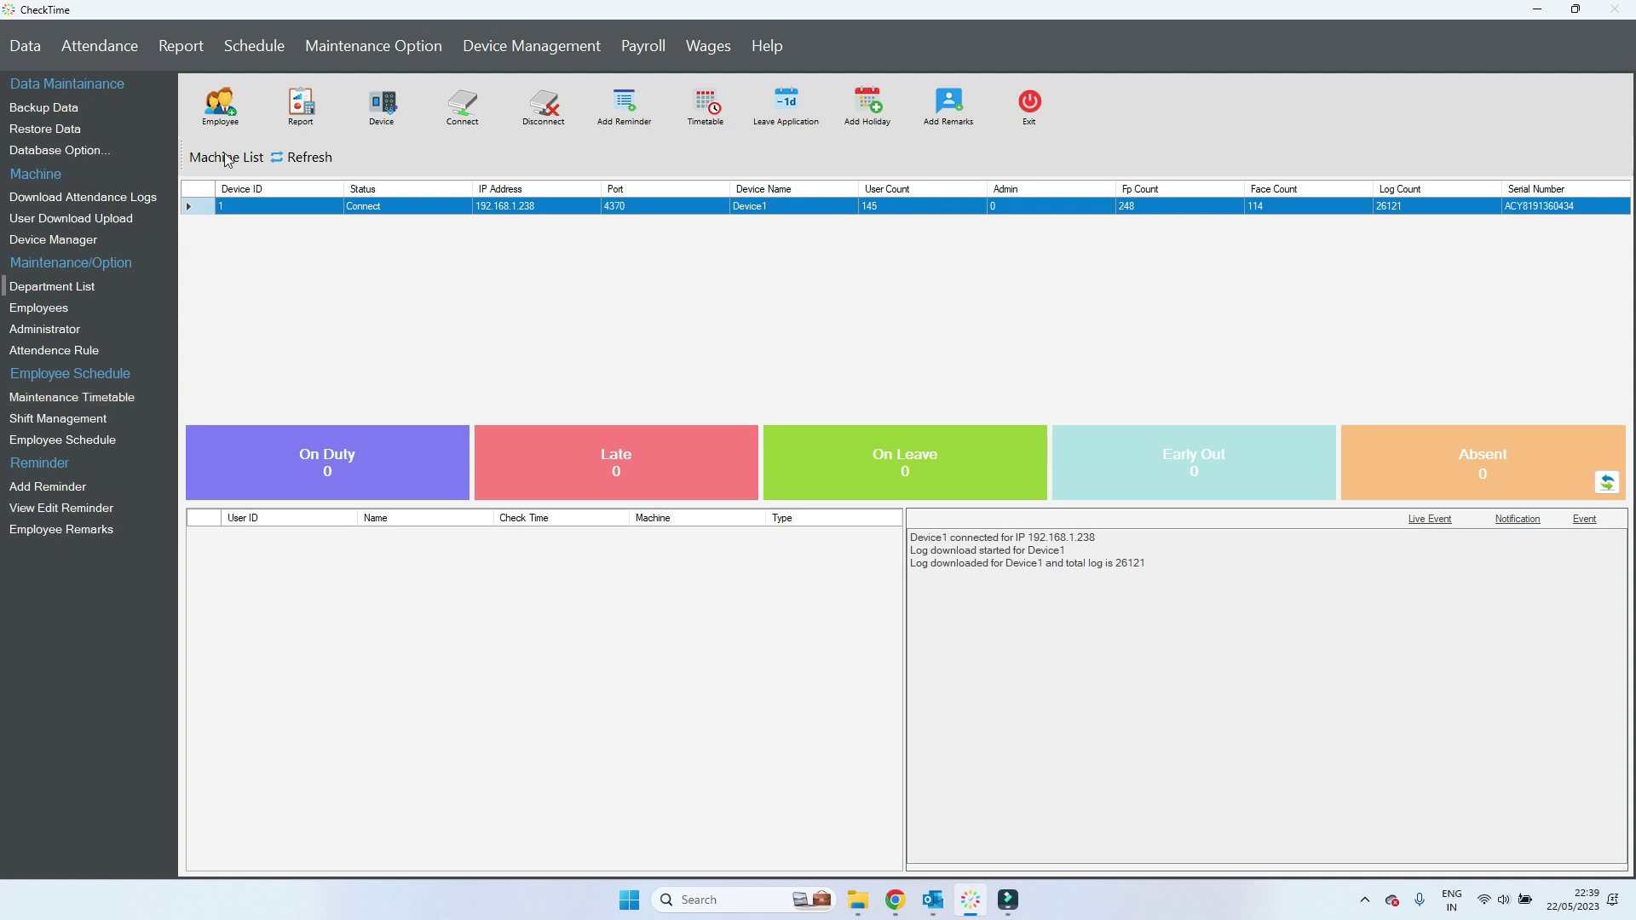
- Load employee 119's salary settings in Wages, listing employees from all departments
click(719, 63)
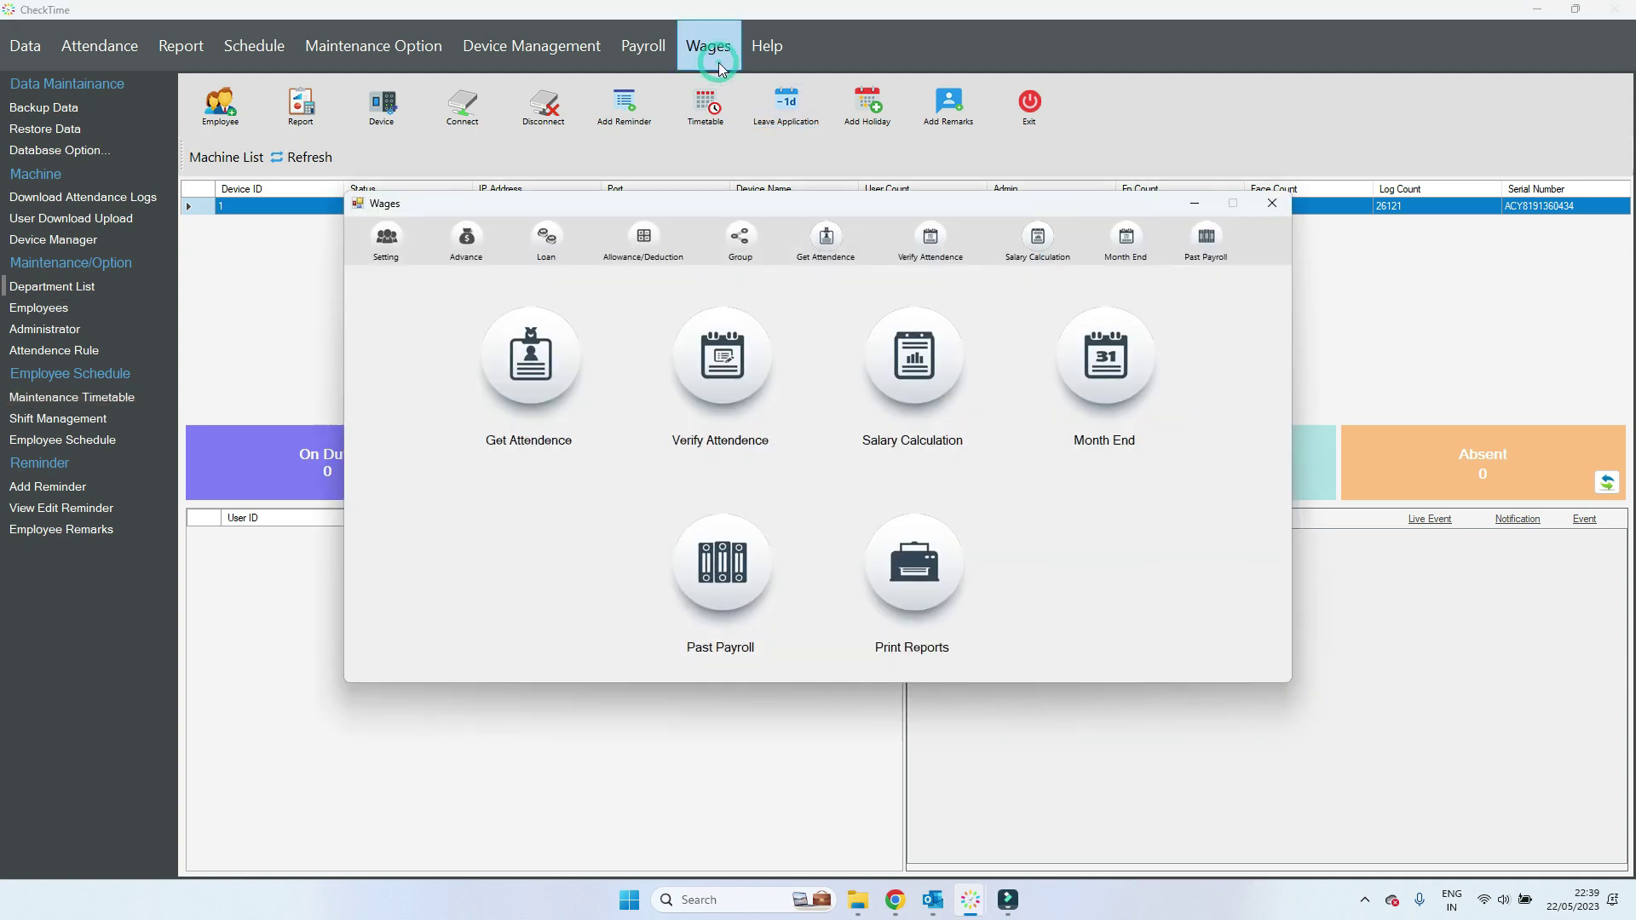
click(399, 248)
click(635, 295)
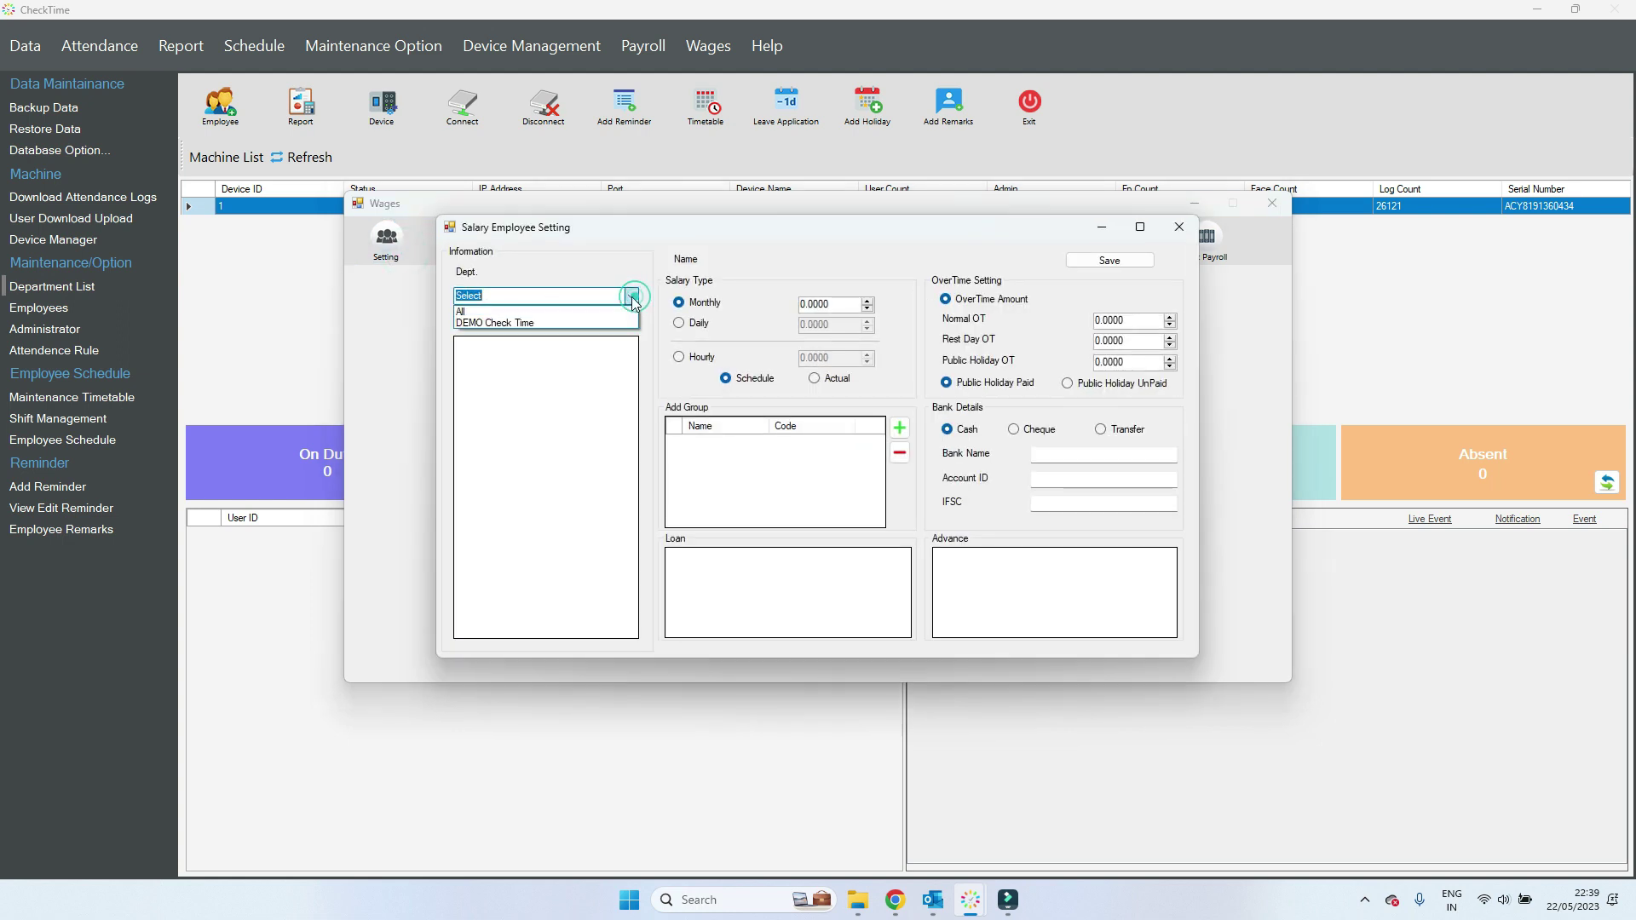
click(546, 312)
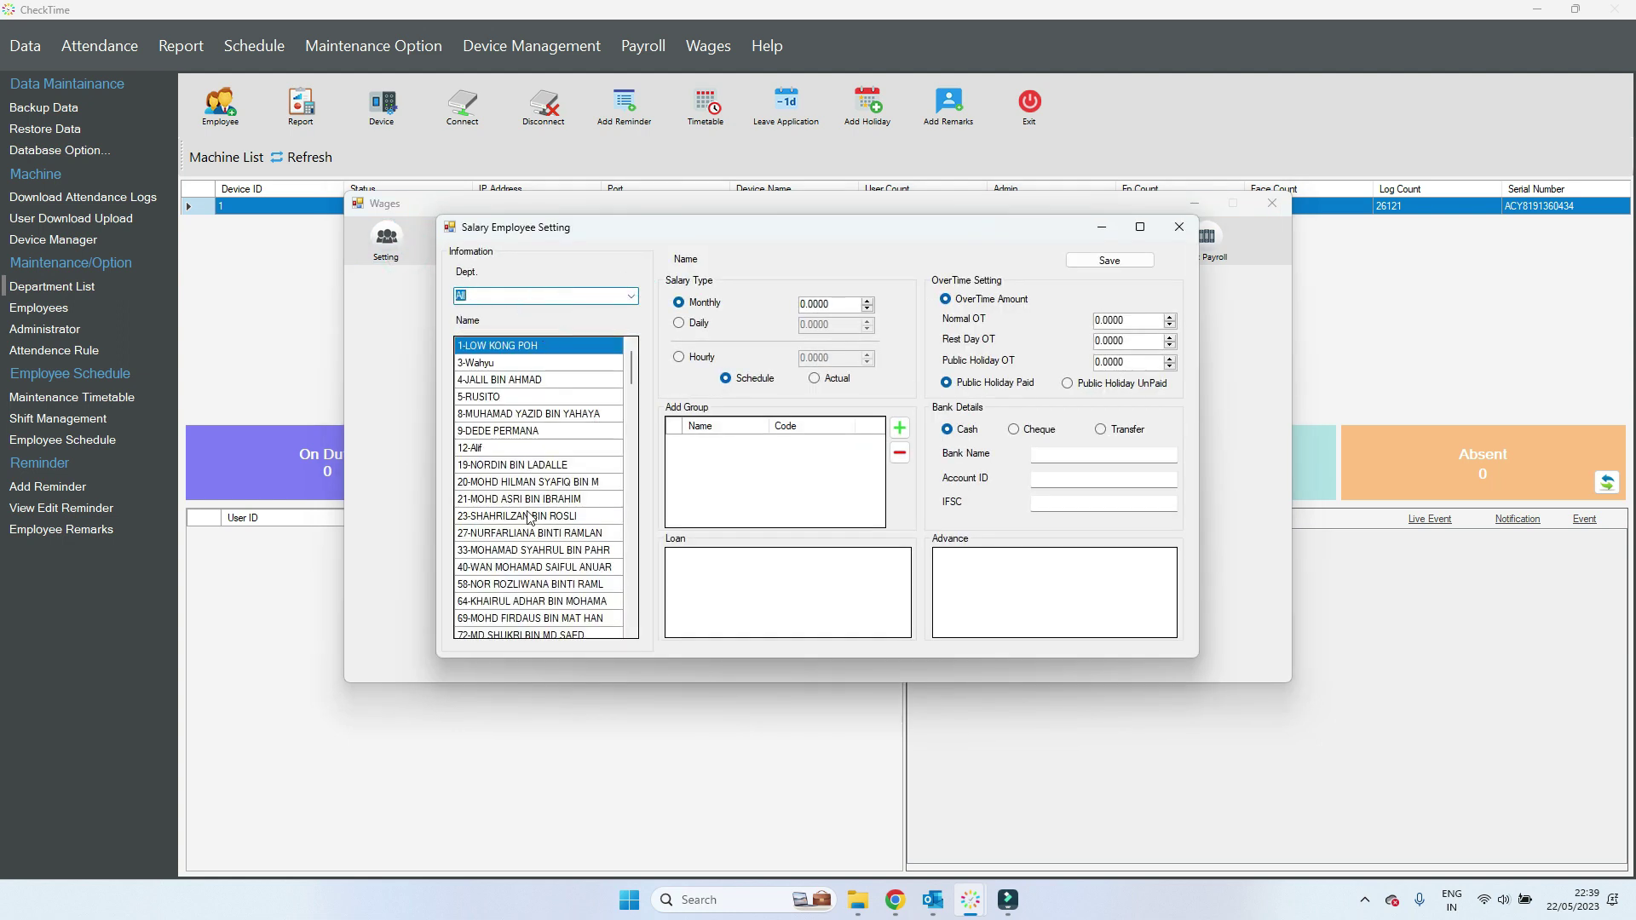
scroll(515, 588, down, 1)
click(508, 618)
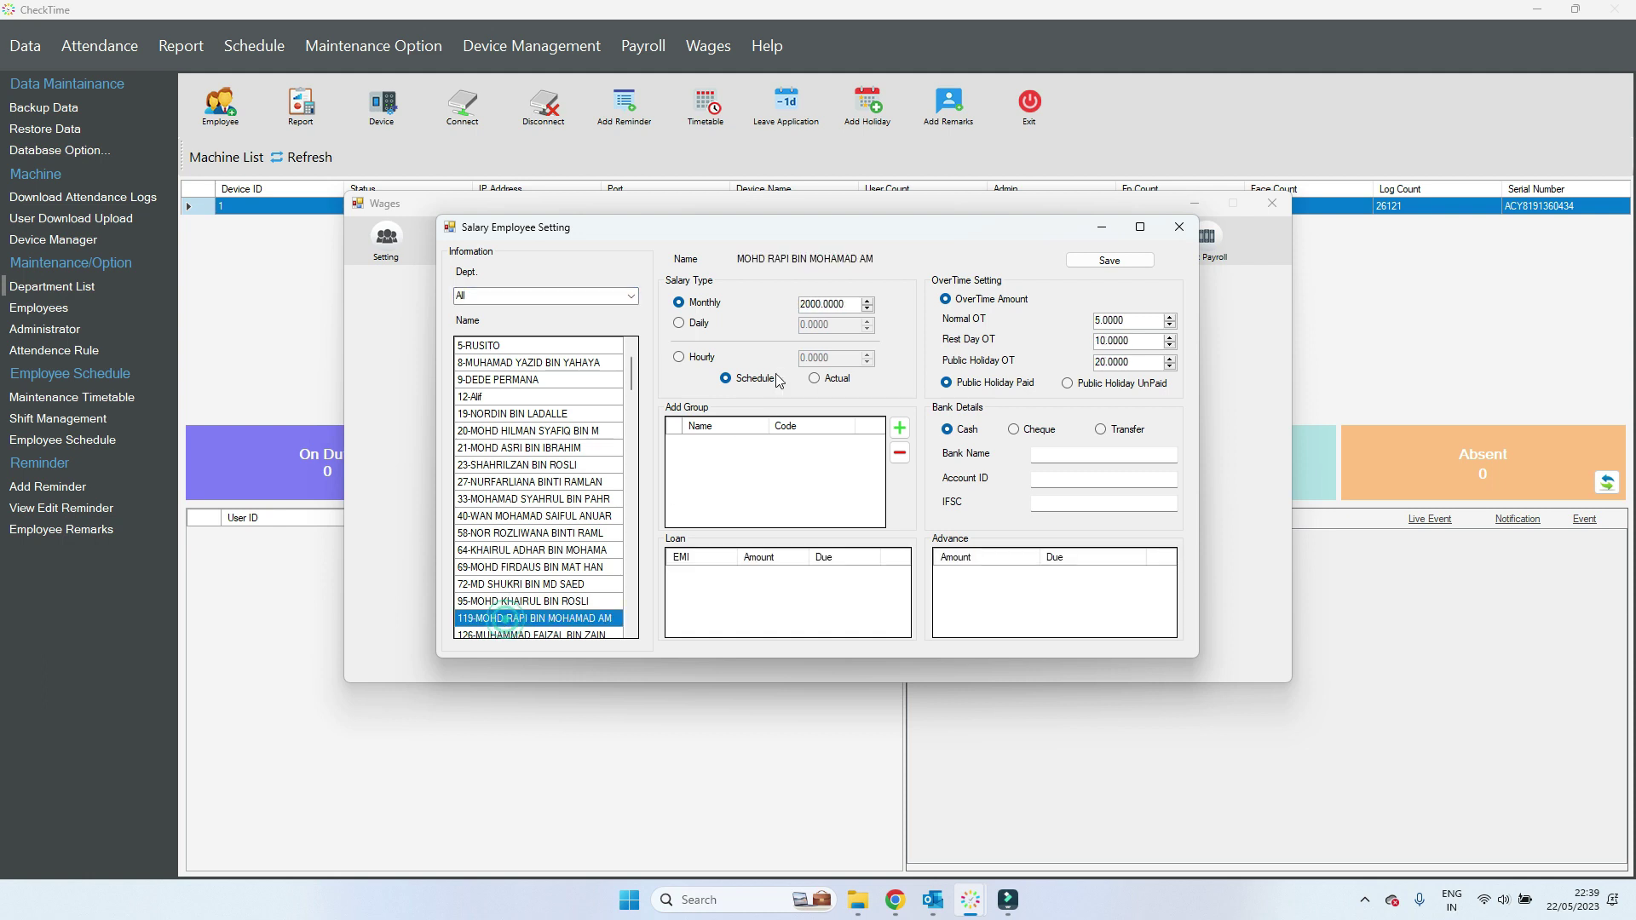
- Check the 2000 monthly salary and the normal and public holiday overtime rates
click(846, 304)
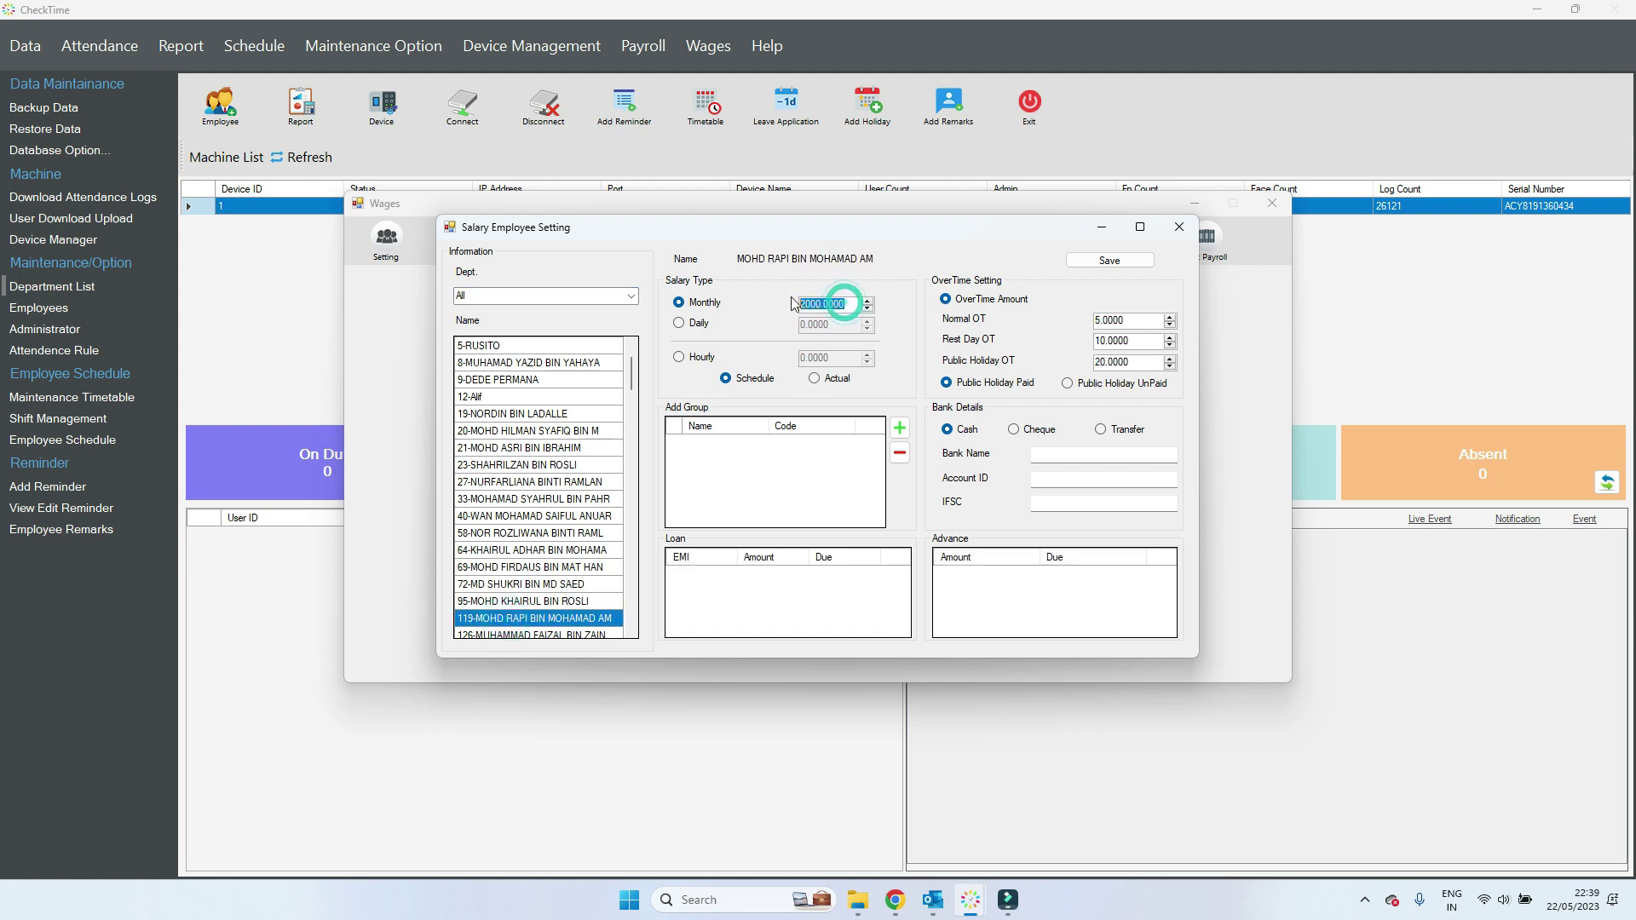
click(1130, 321)
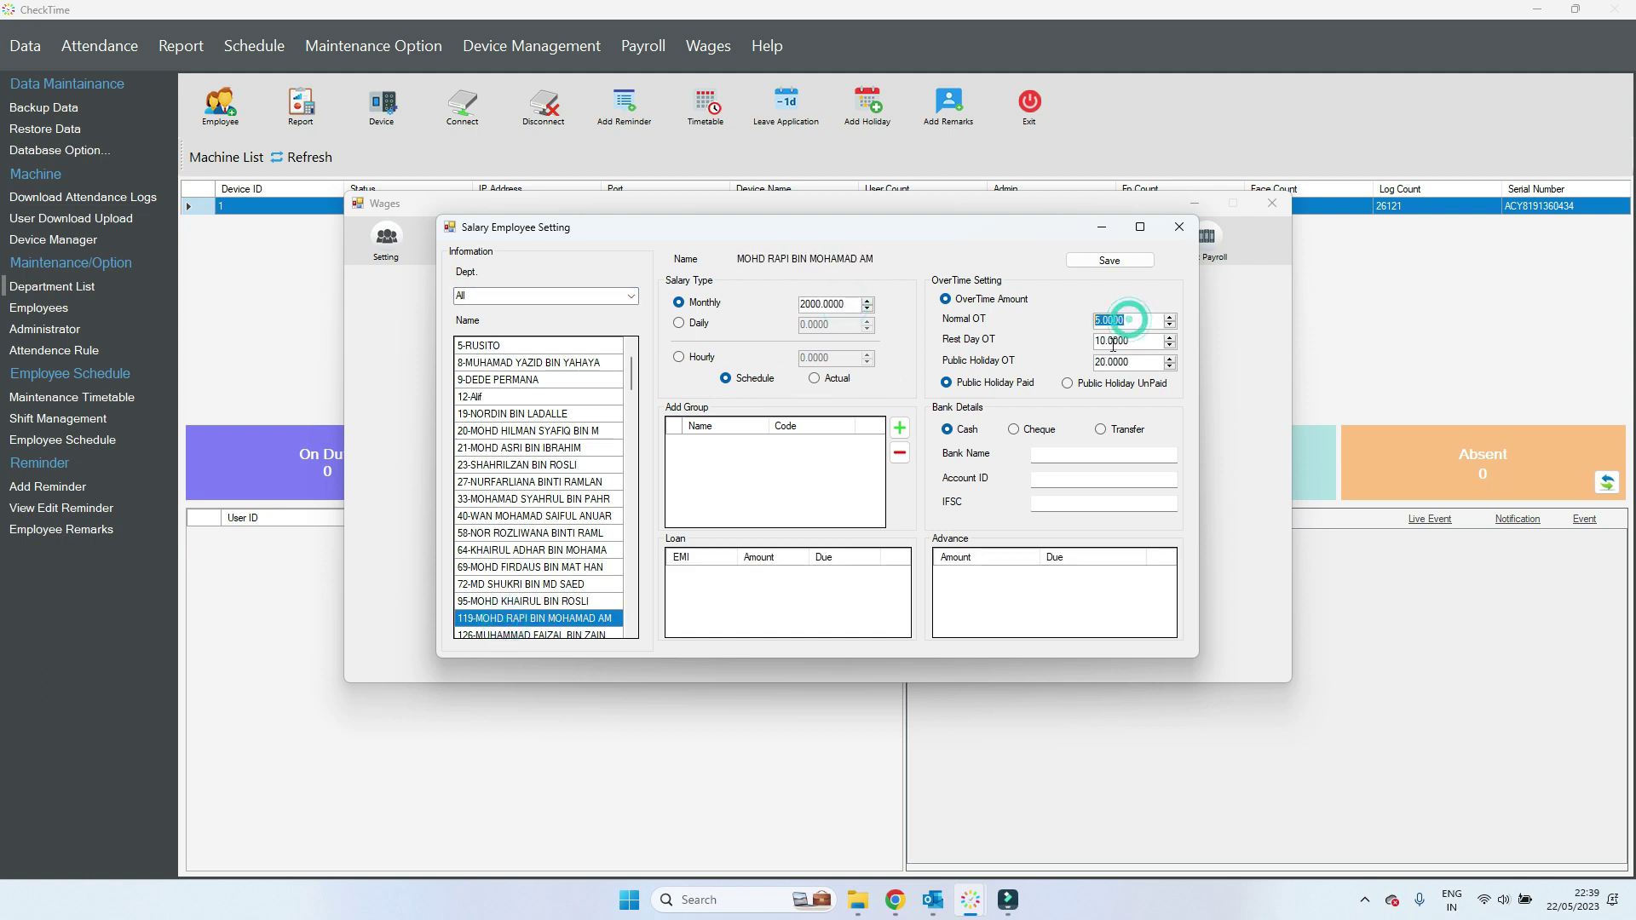
click(1133, 362)
drag(1132, 366, 1080, 368)
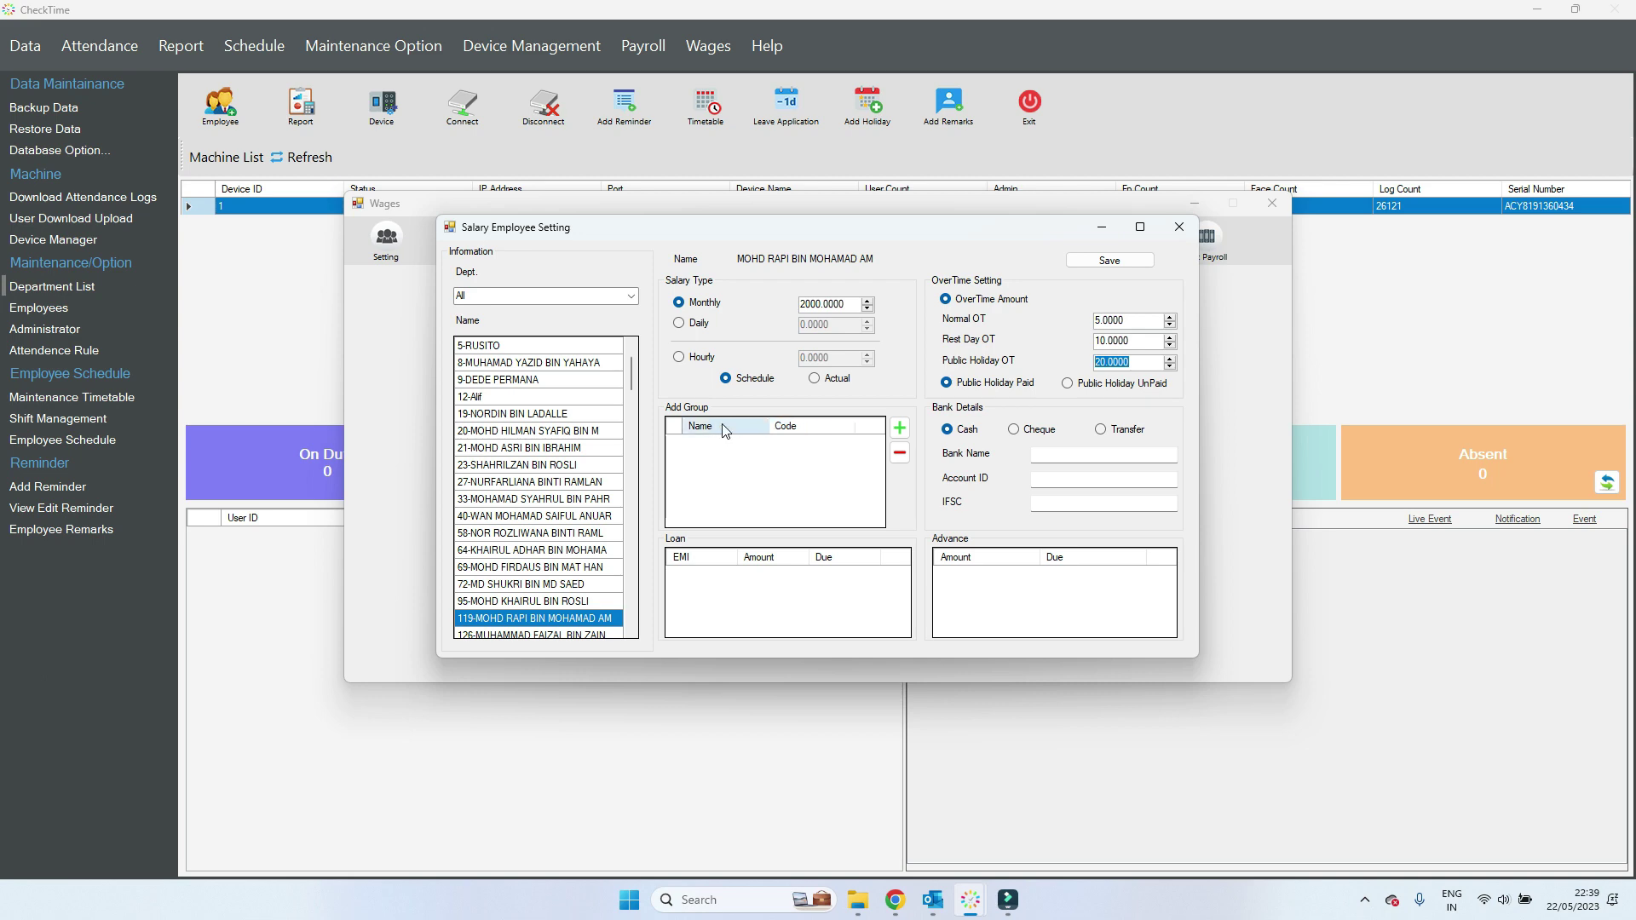
click(1179, 226)
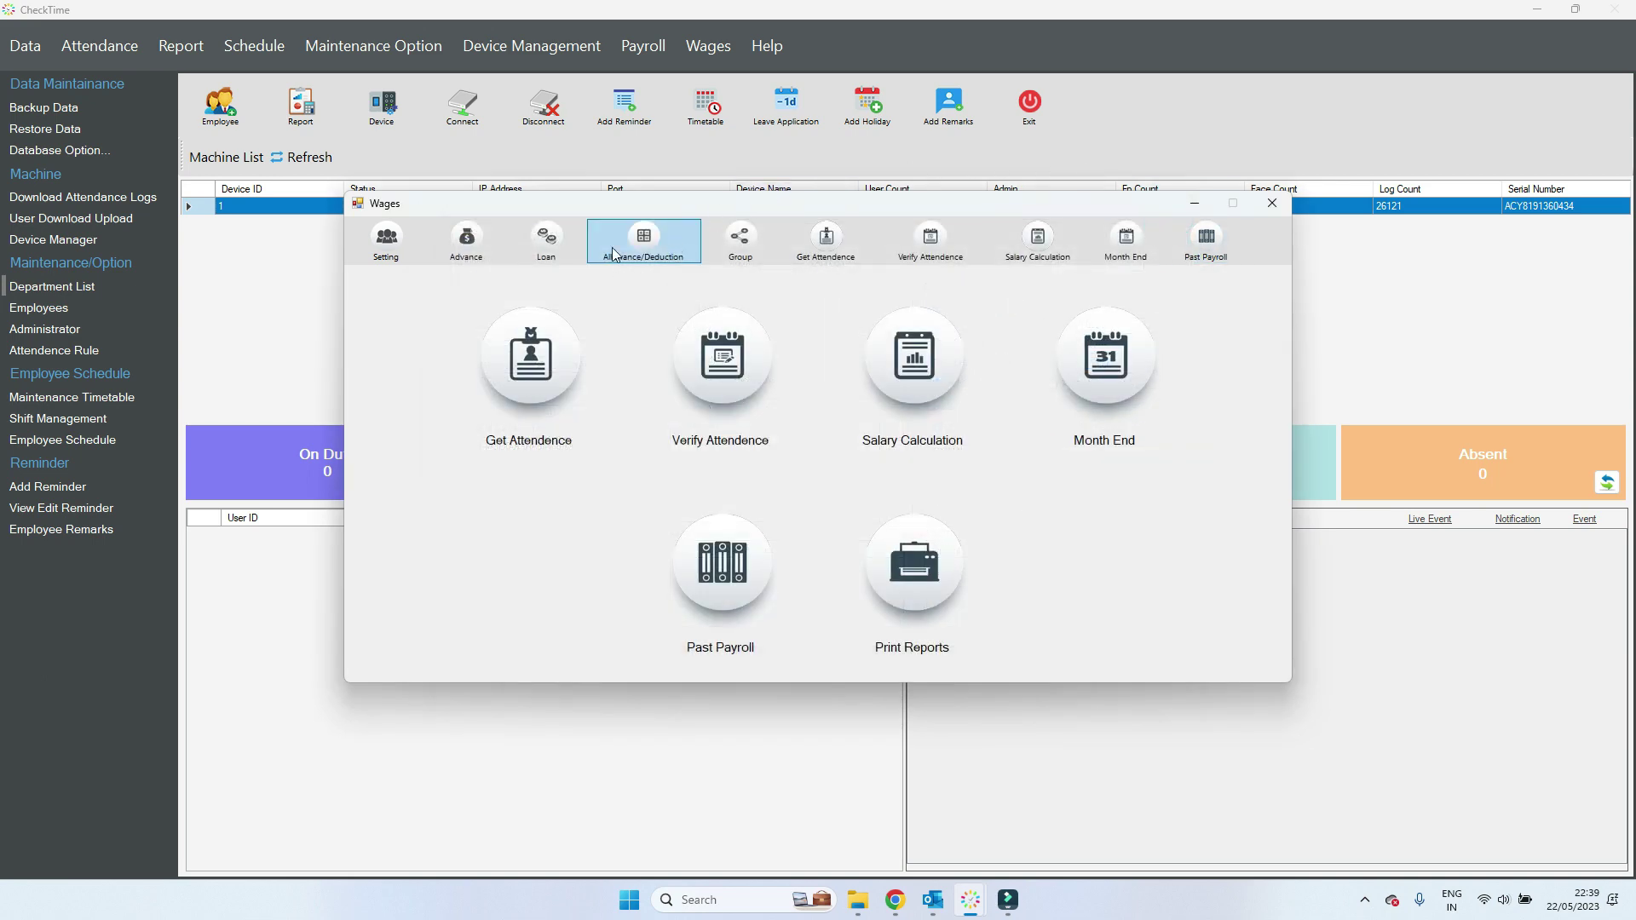
- Save a recurring allowance named TAX A, code TAX A, amount 5 as a percentage
click(656, 244)
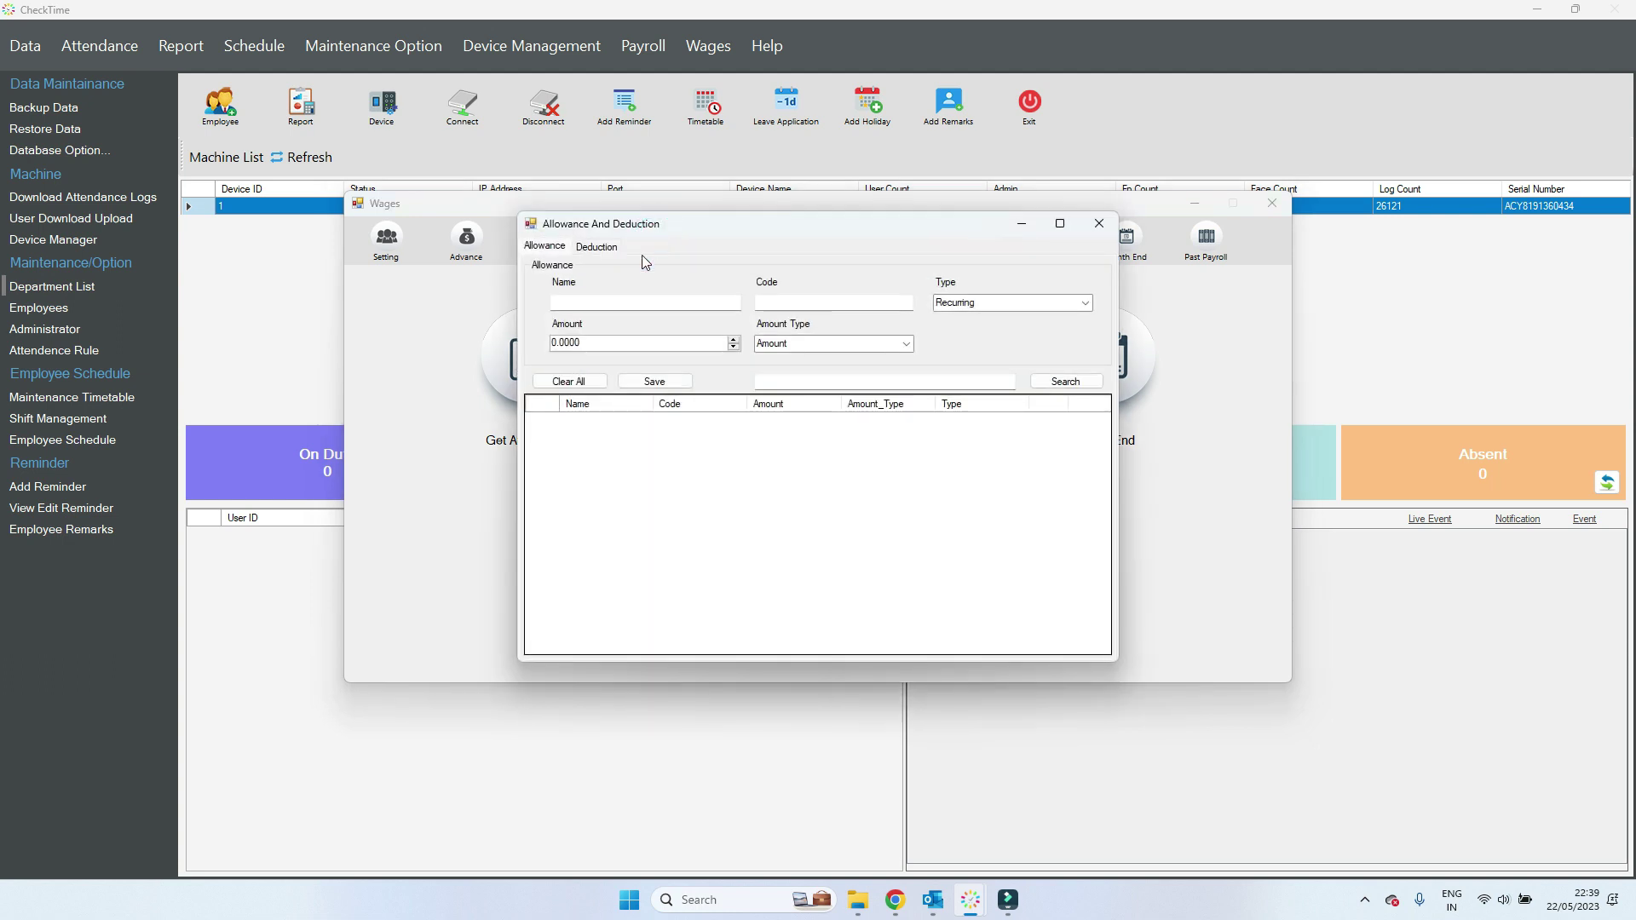
click(622, 303)
click(757, 303)
key(Tab)
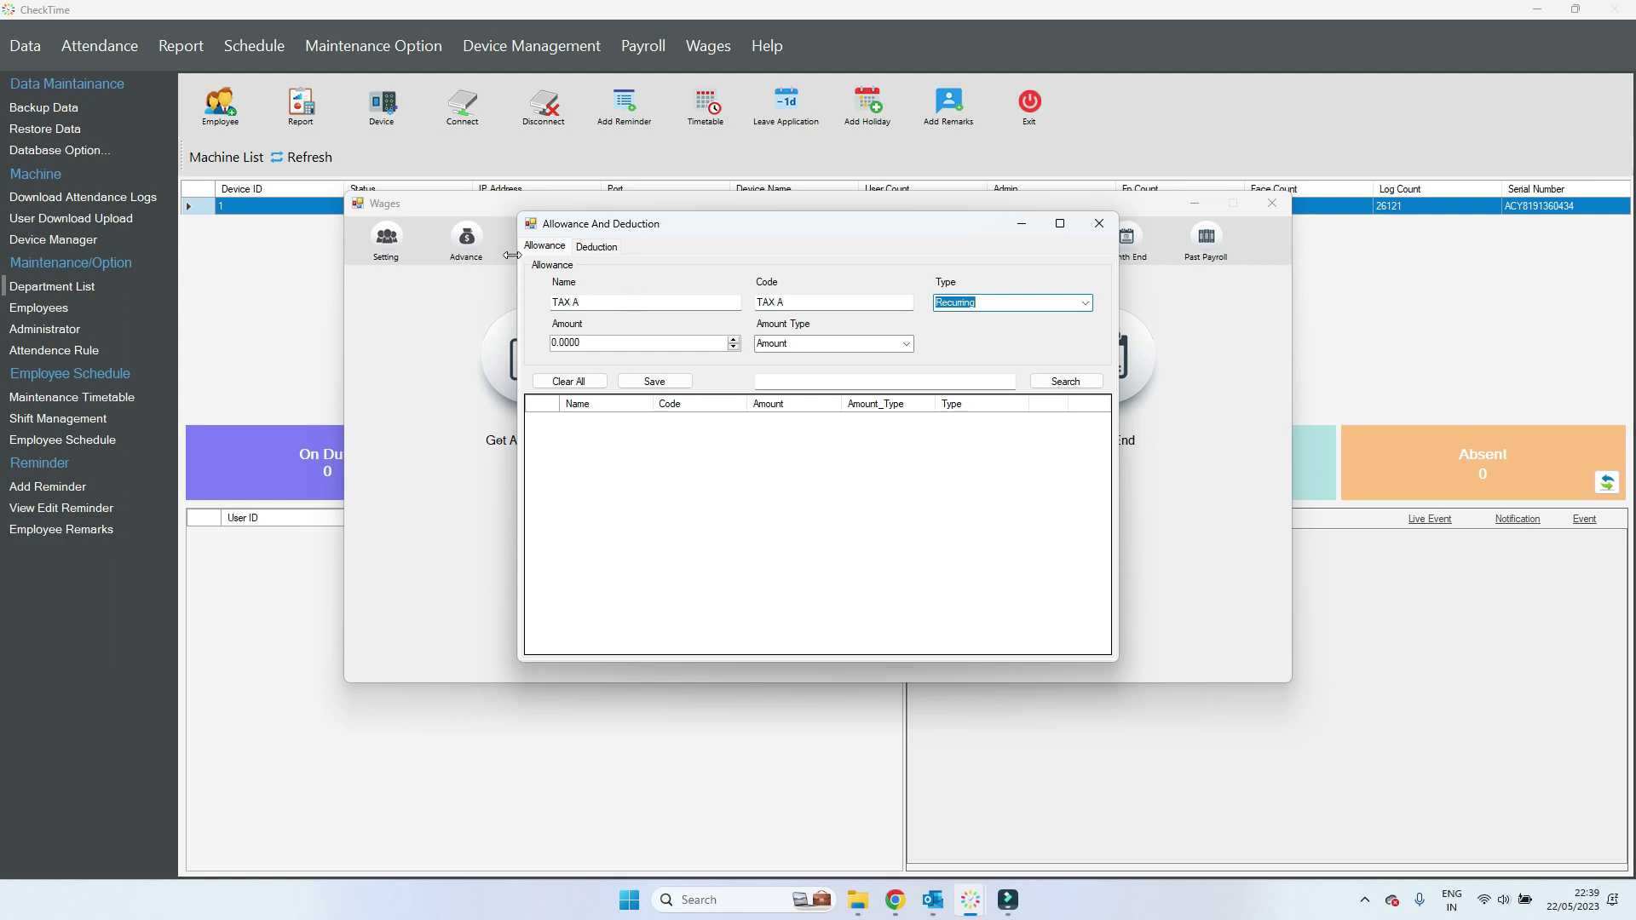
key(Tab)
text(5)
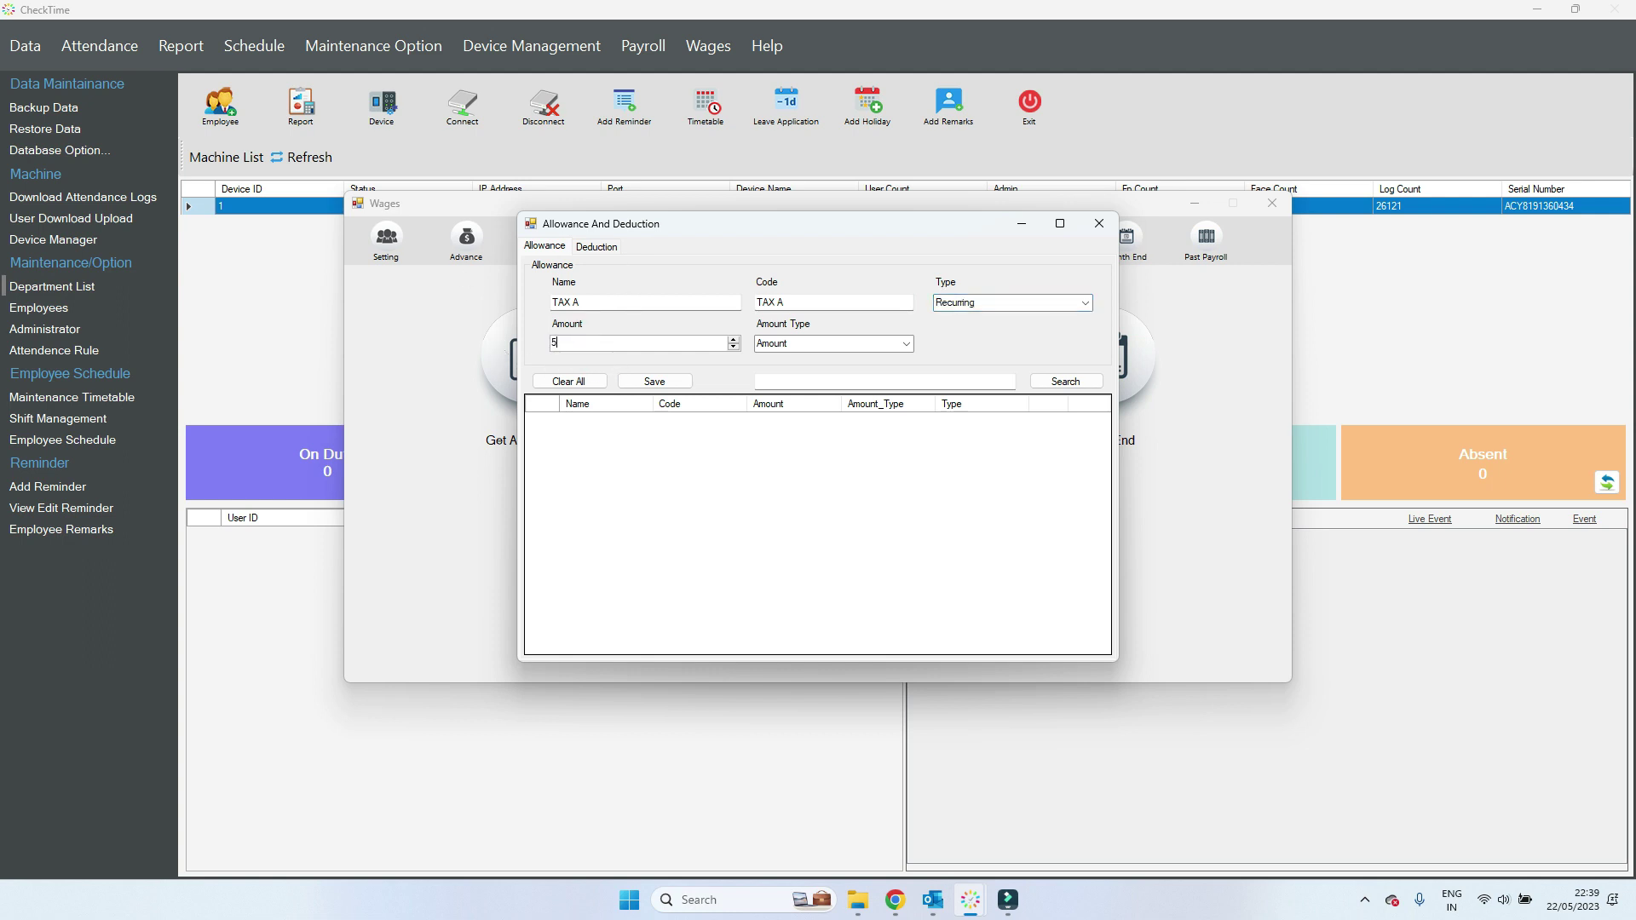
click(906, 344)
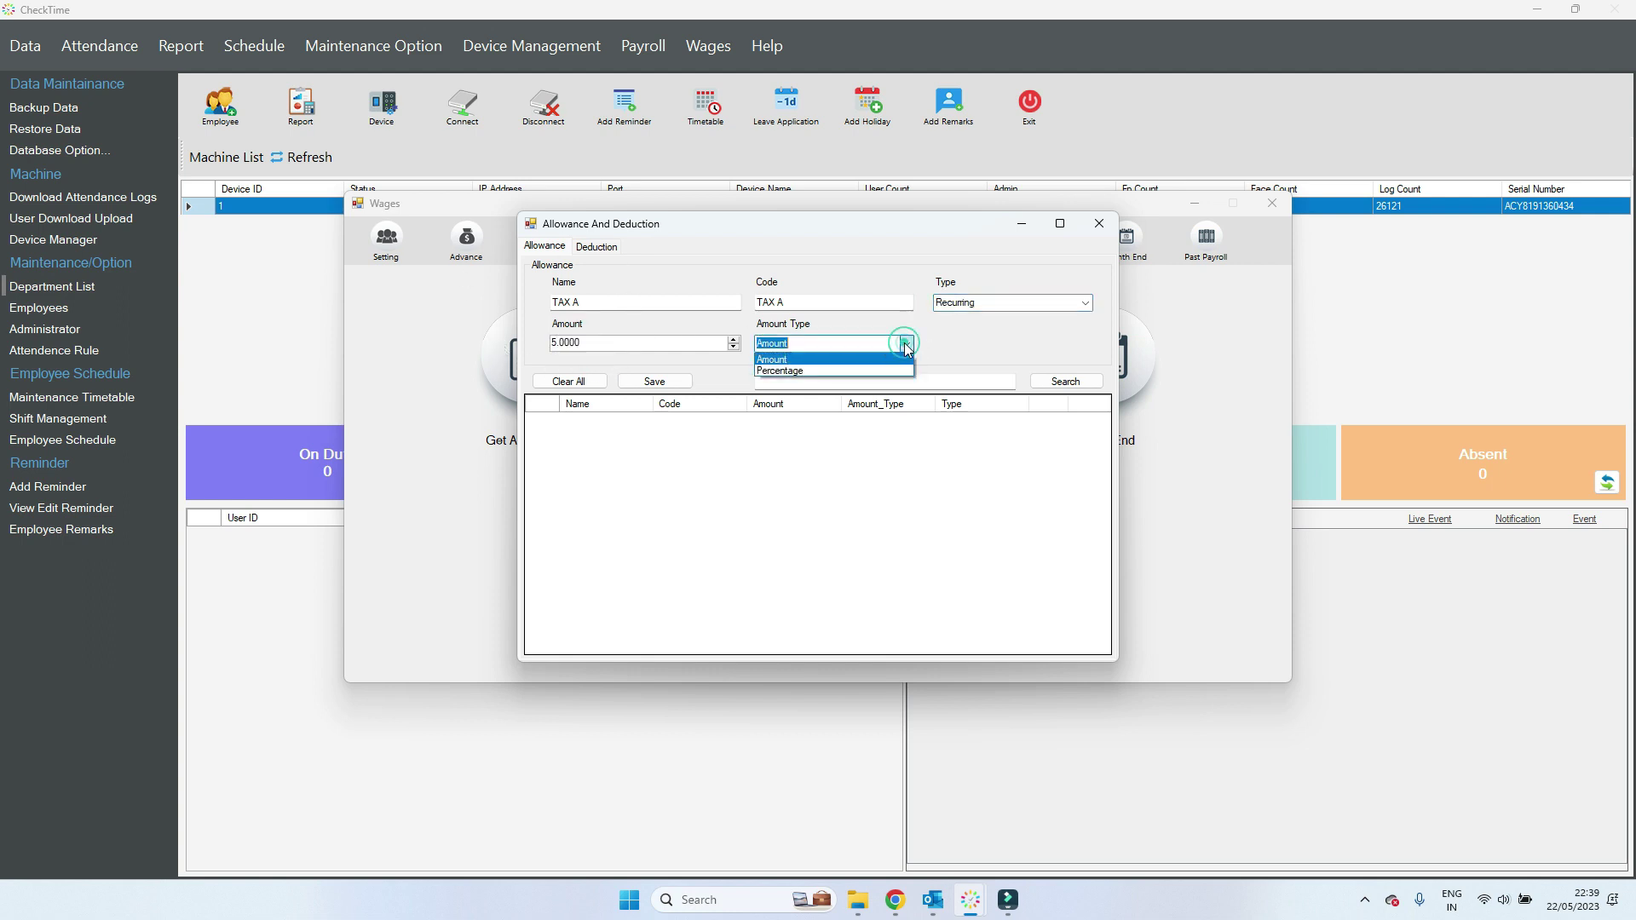
click(797, 372)
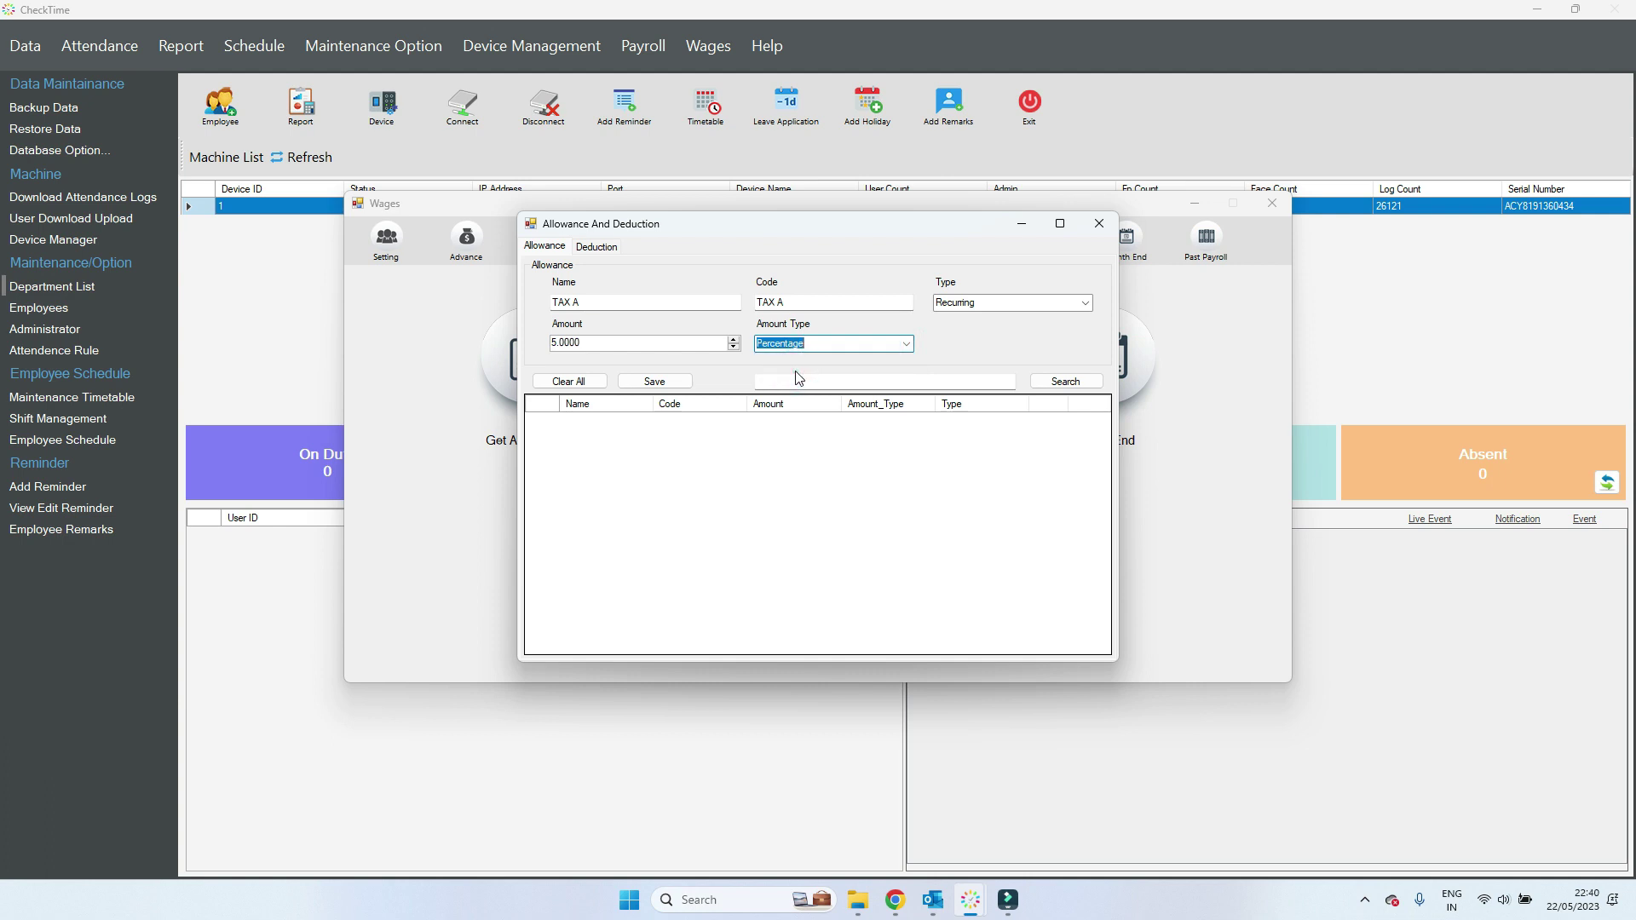
click(664, 383)
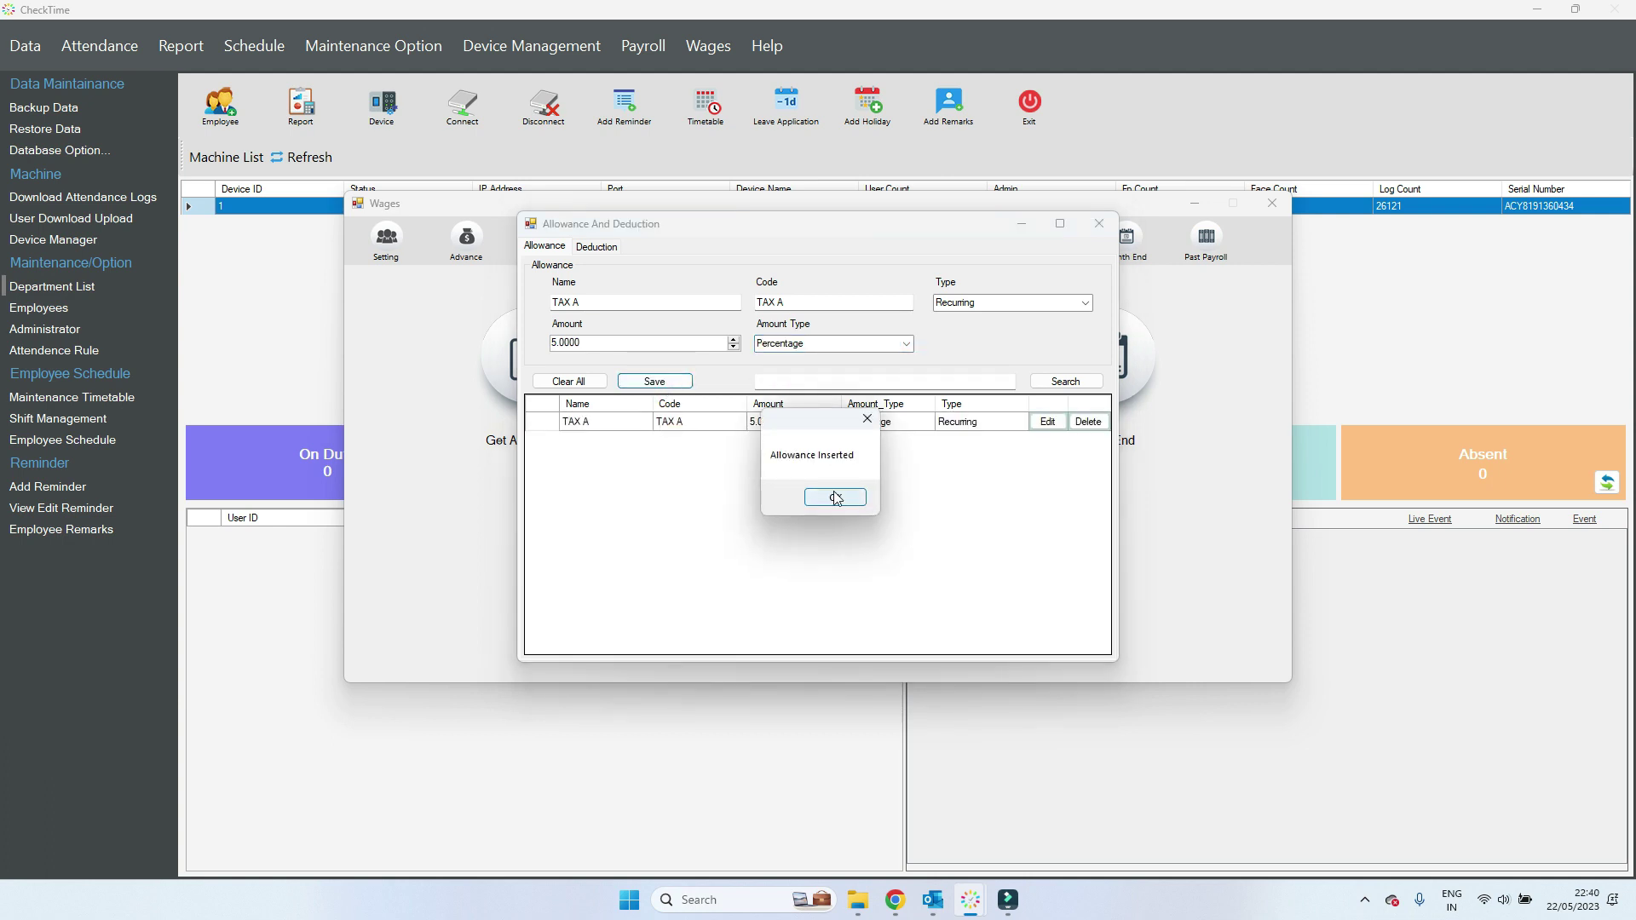
click(864, 502)
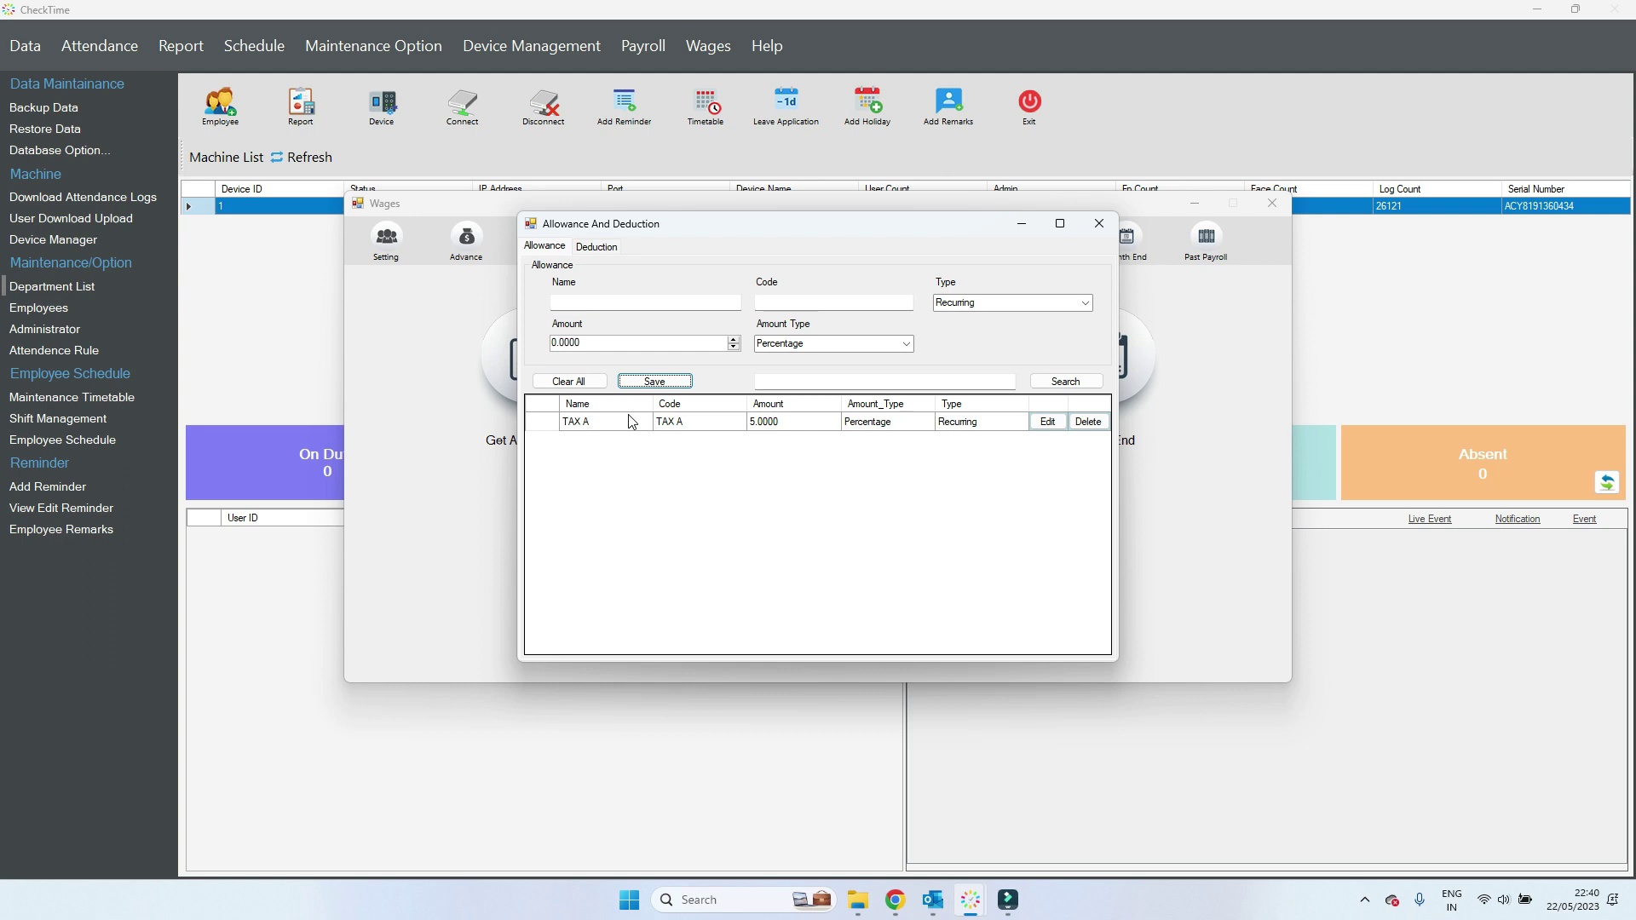
- Save a recurring deduction named TAX B, code TAX B, amount 10 as a percentage
click(598, 247)
click(604, 303)
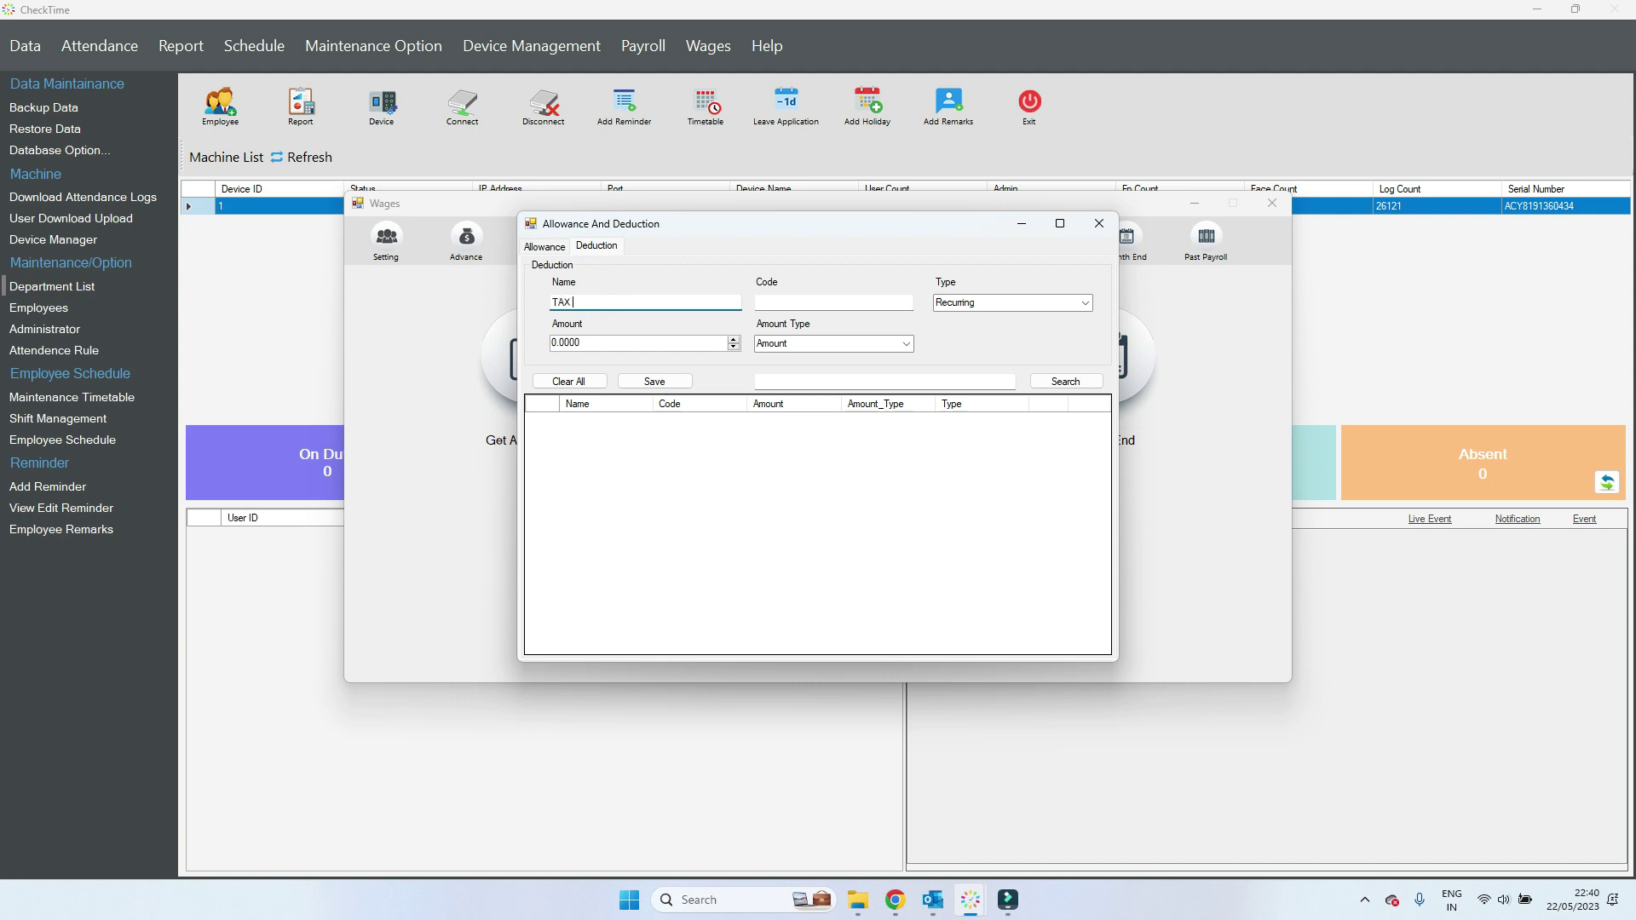
click(833, 302)
text(TAX B)
key(Tab)
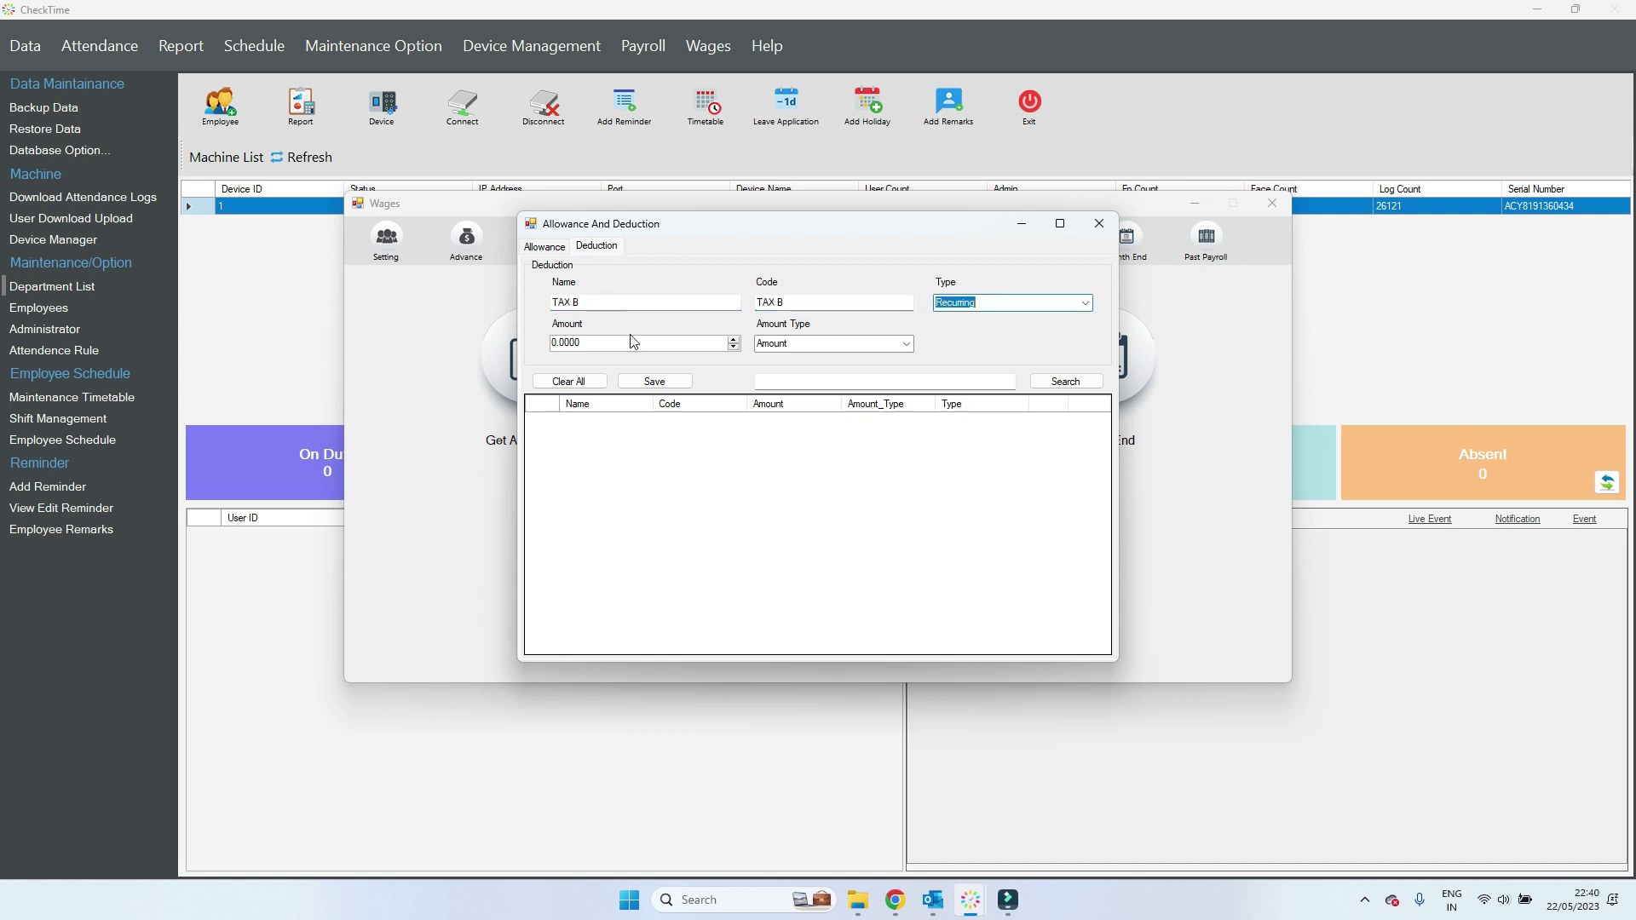
drag(581, 345, 492, 342)
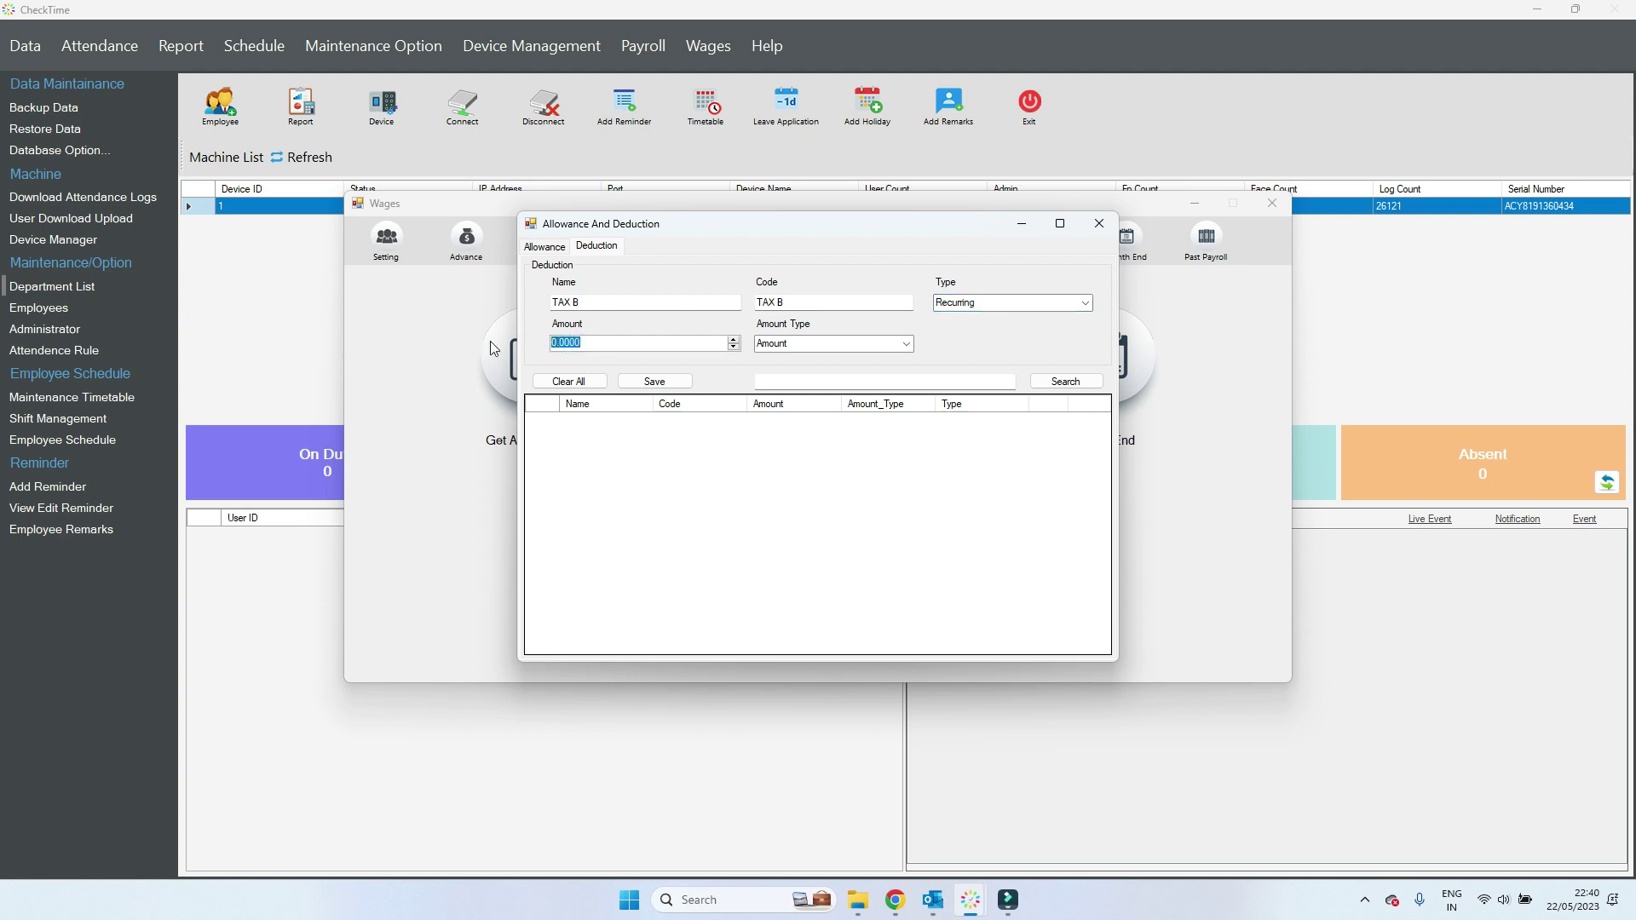
text(10)
click(905, 343)
click(813, 372)
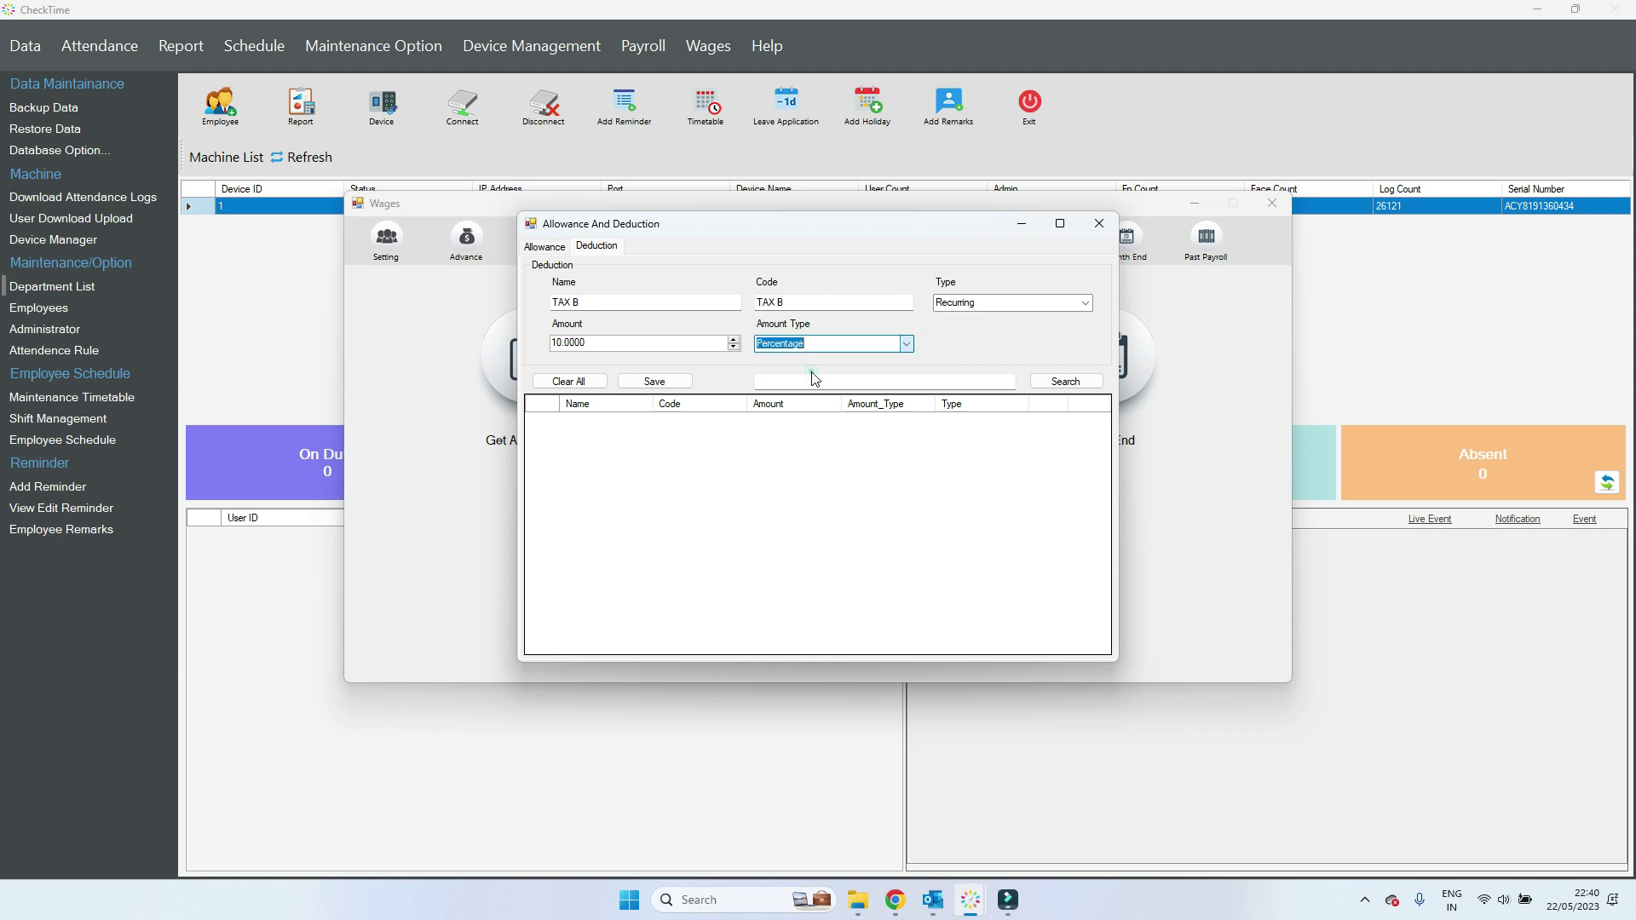
click(679, 385)
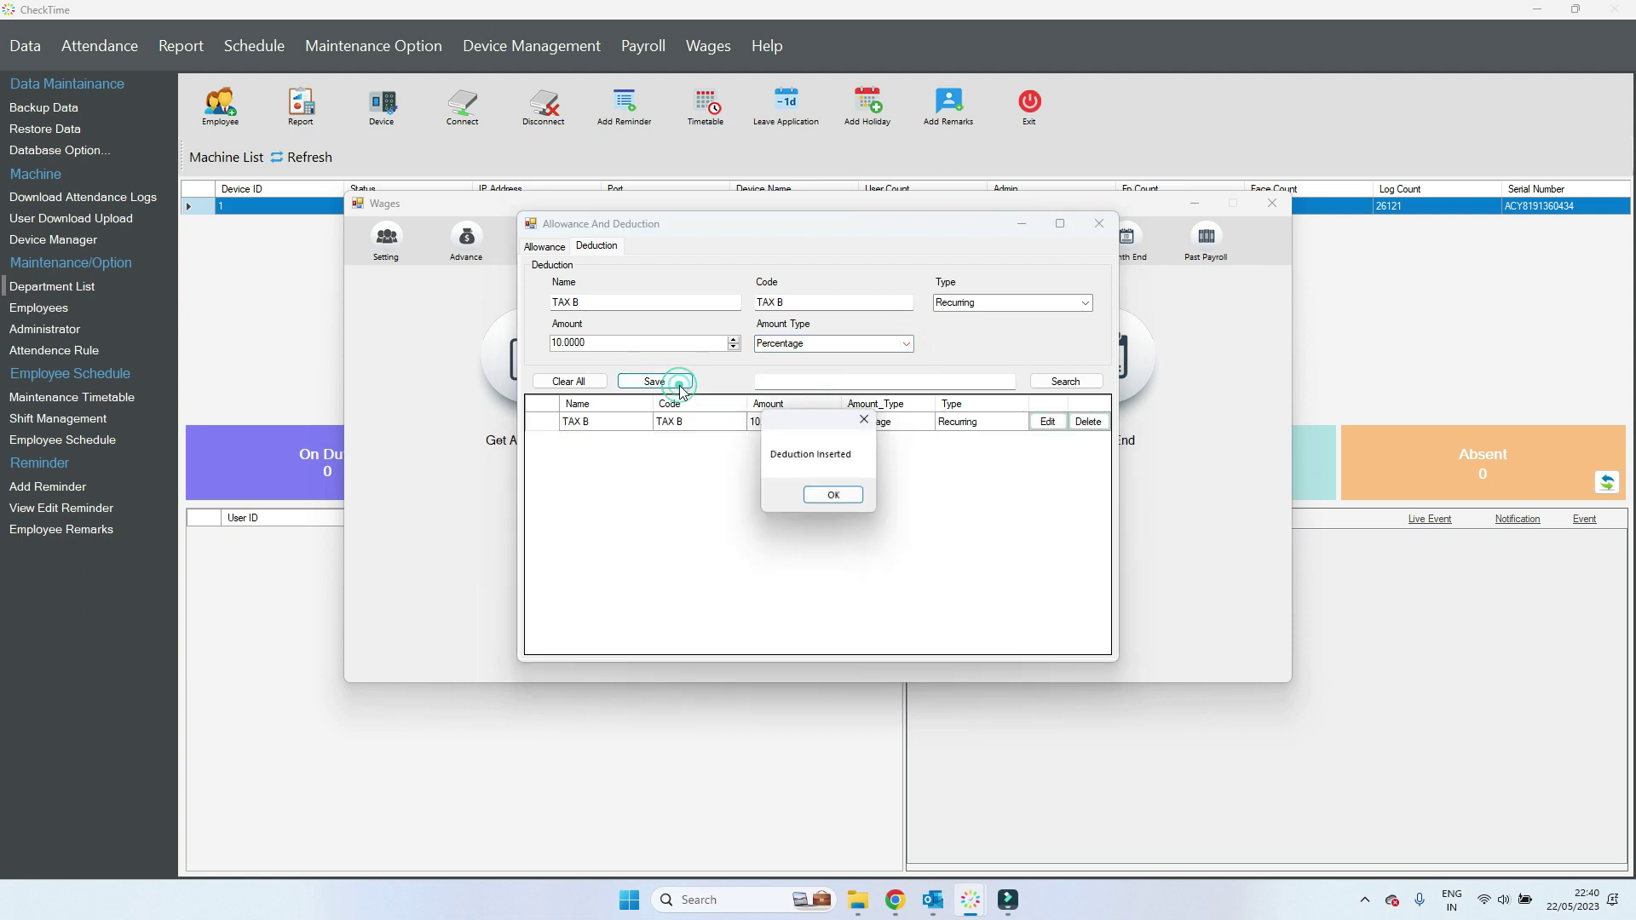
click(834, 496)
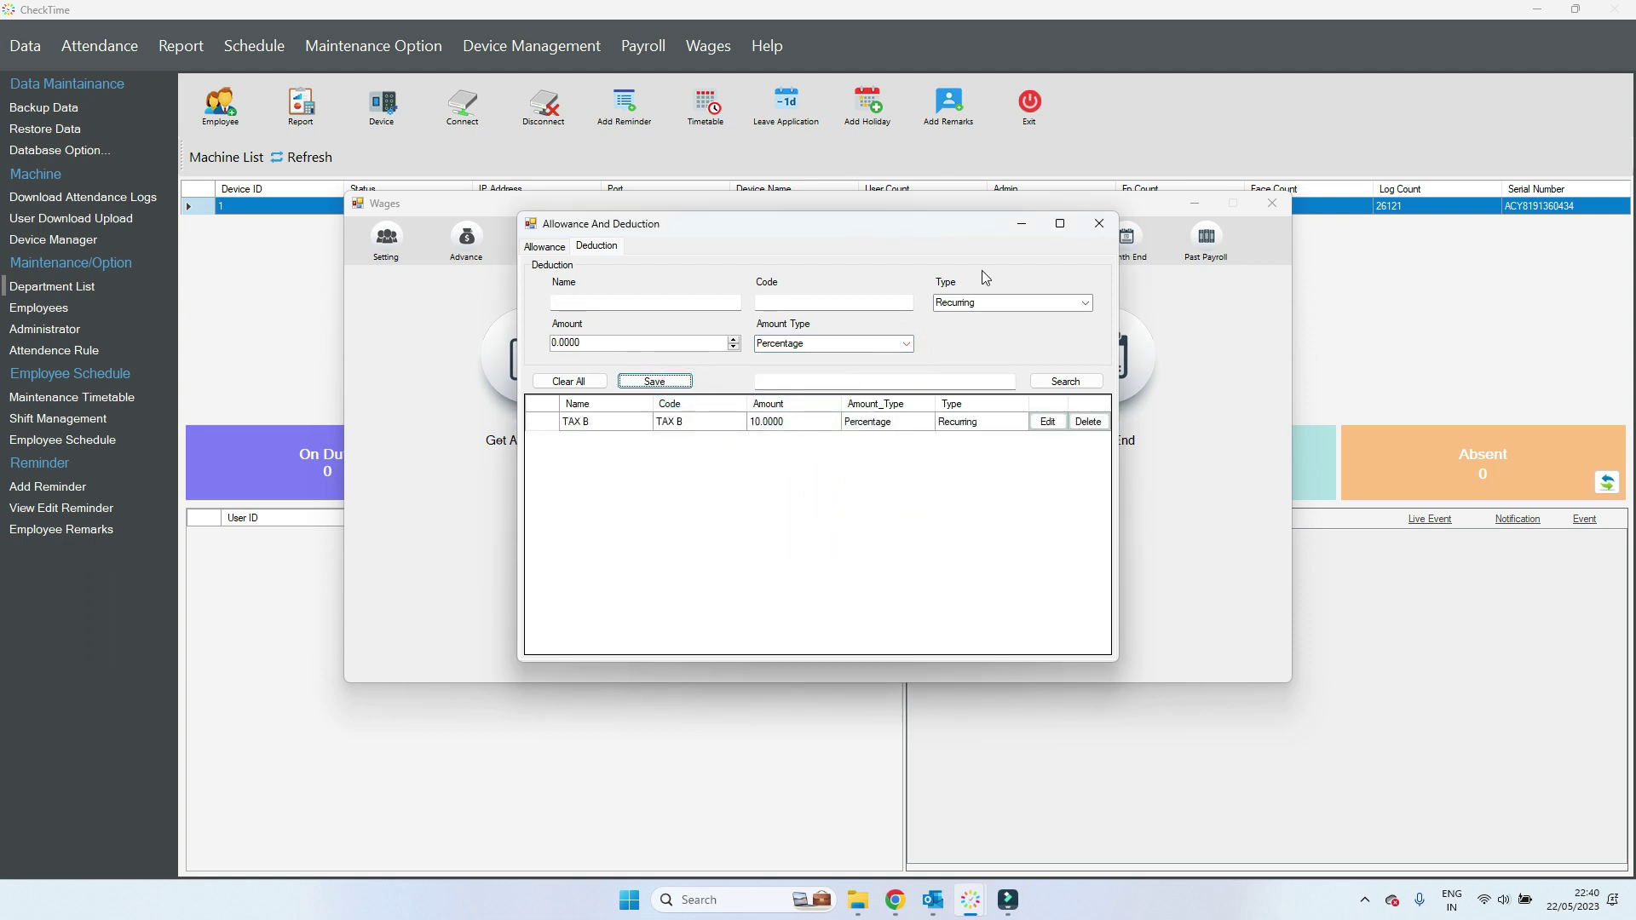
click(1099, 224)
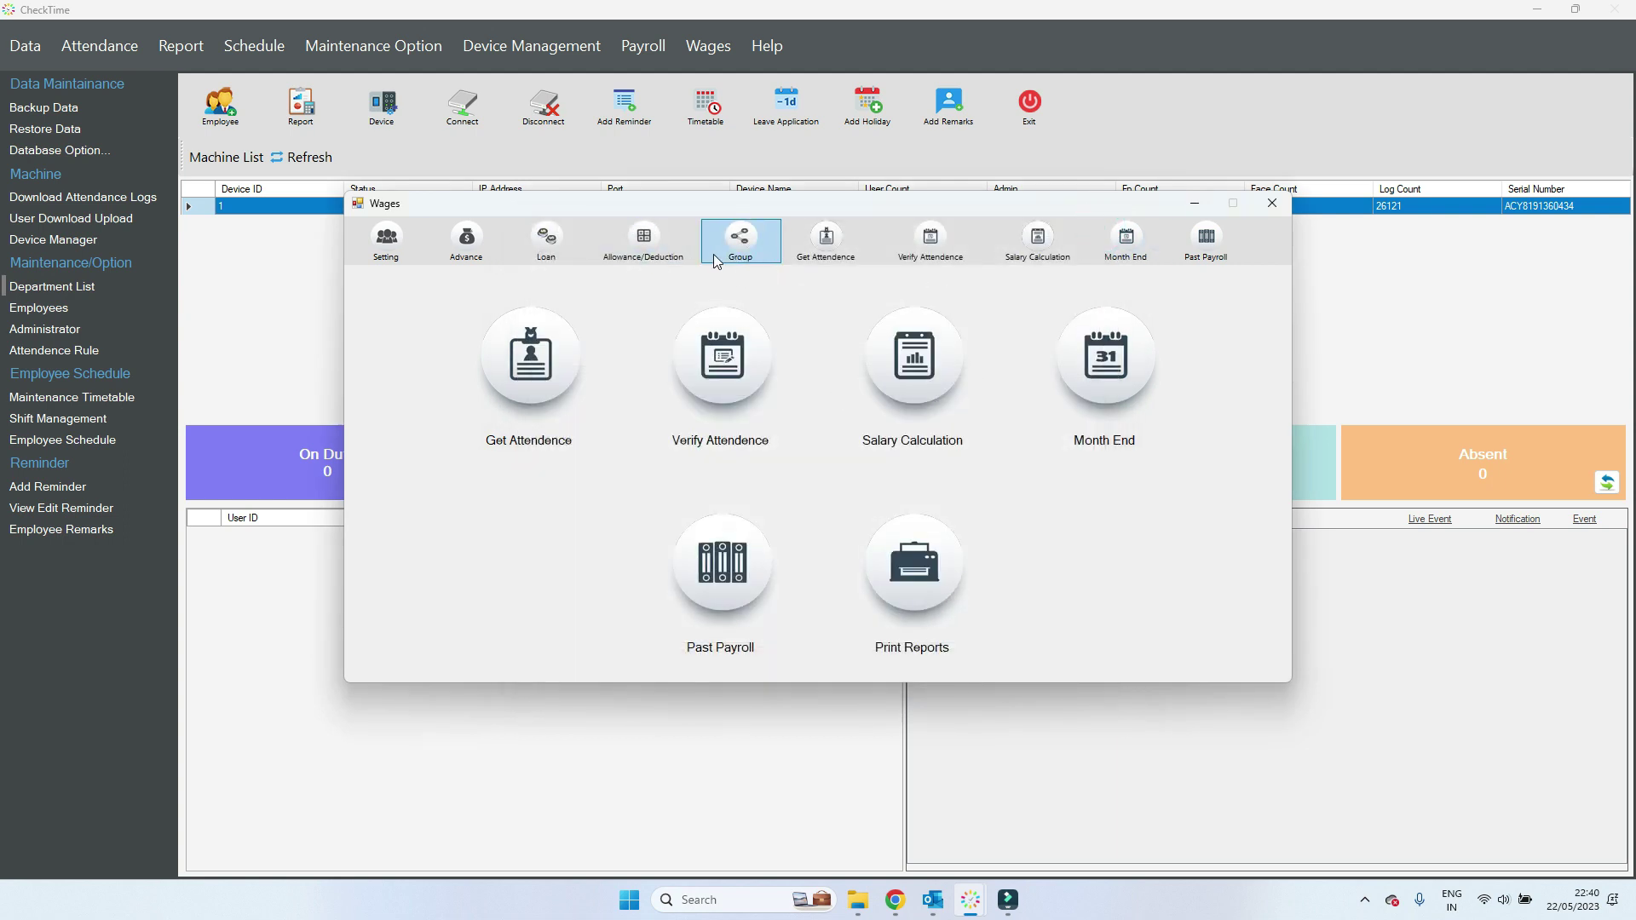
- Start a new salary group named TAX A with code TAX A
click(732, 251)
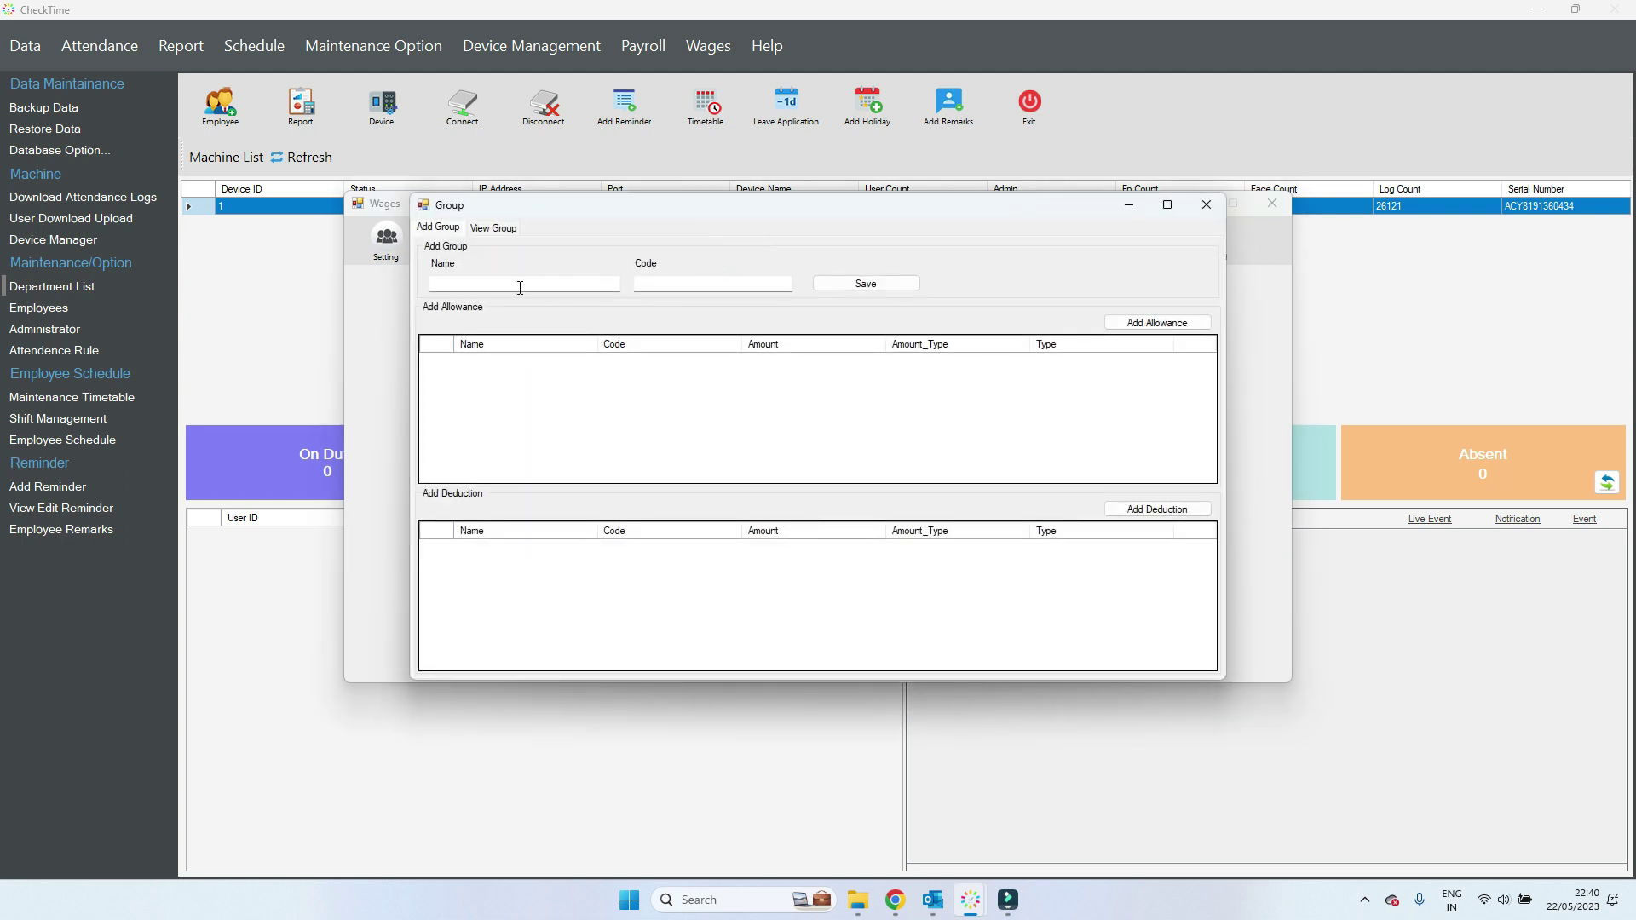
click(520, 286)
click(687, 281)
text(TAX A)
- Add the TAX A allowance and TAX B deduction to the group and save it
click(1156, 322)
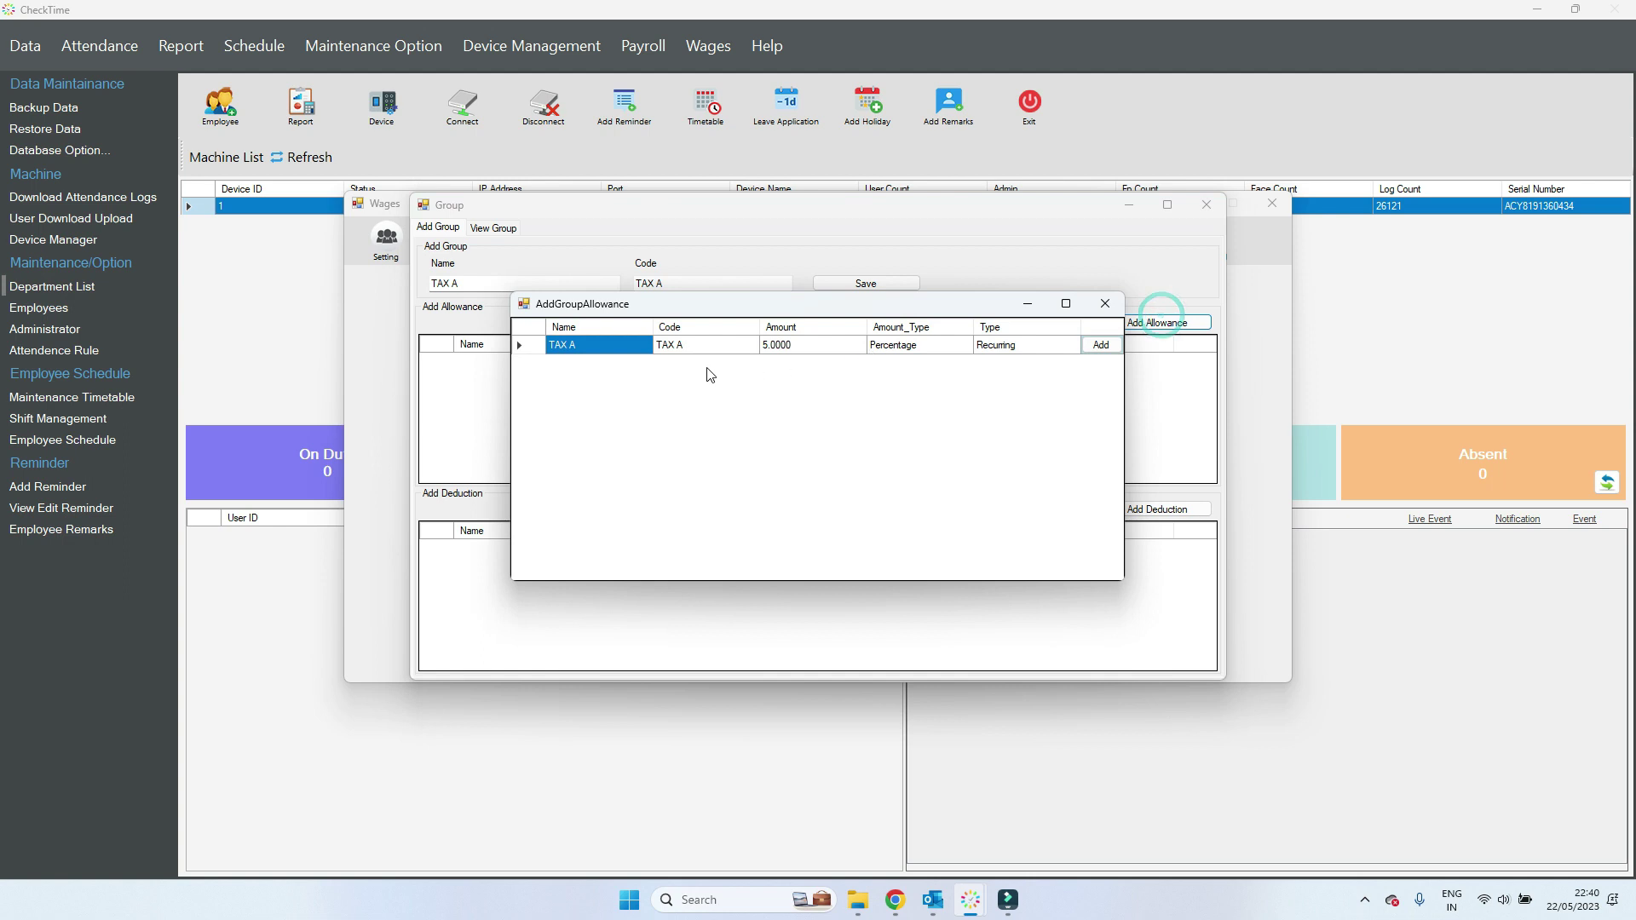
click(530, 345)
click(1098, 345)
click(1152, 509)
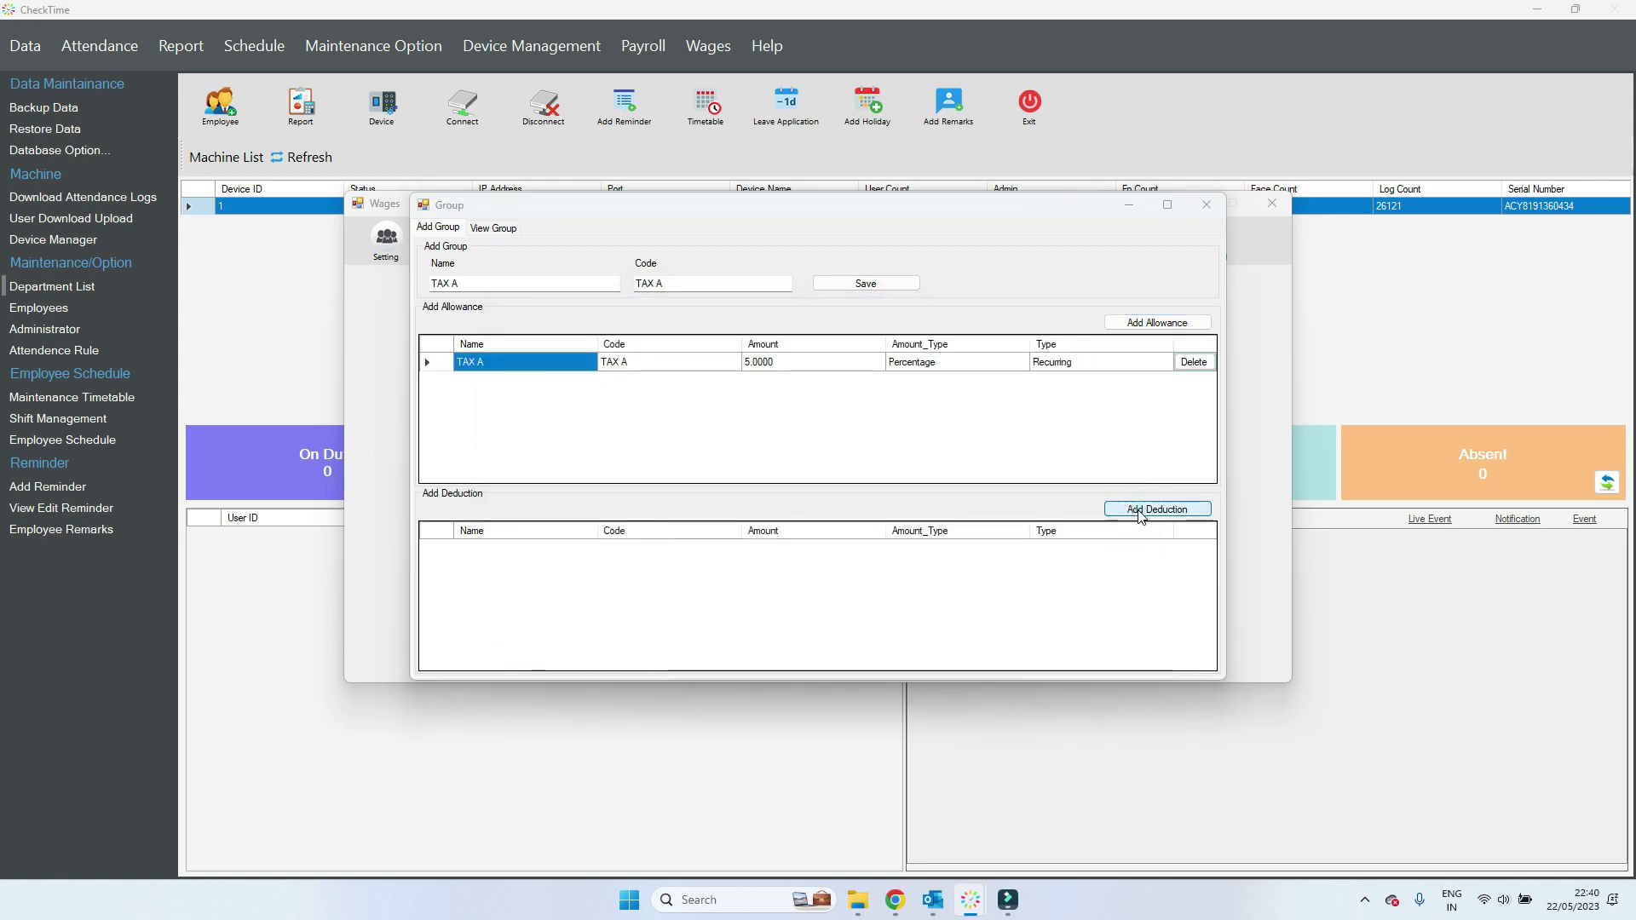
click(1100, 345)
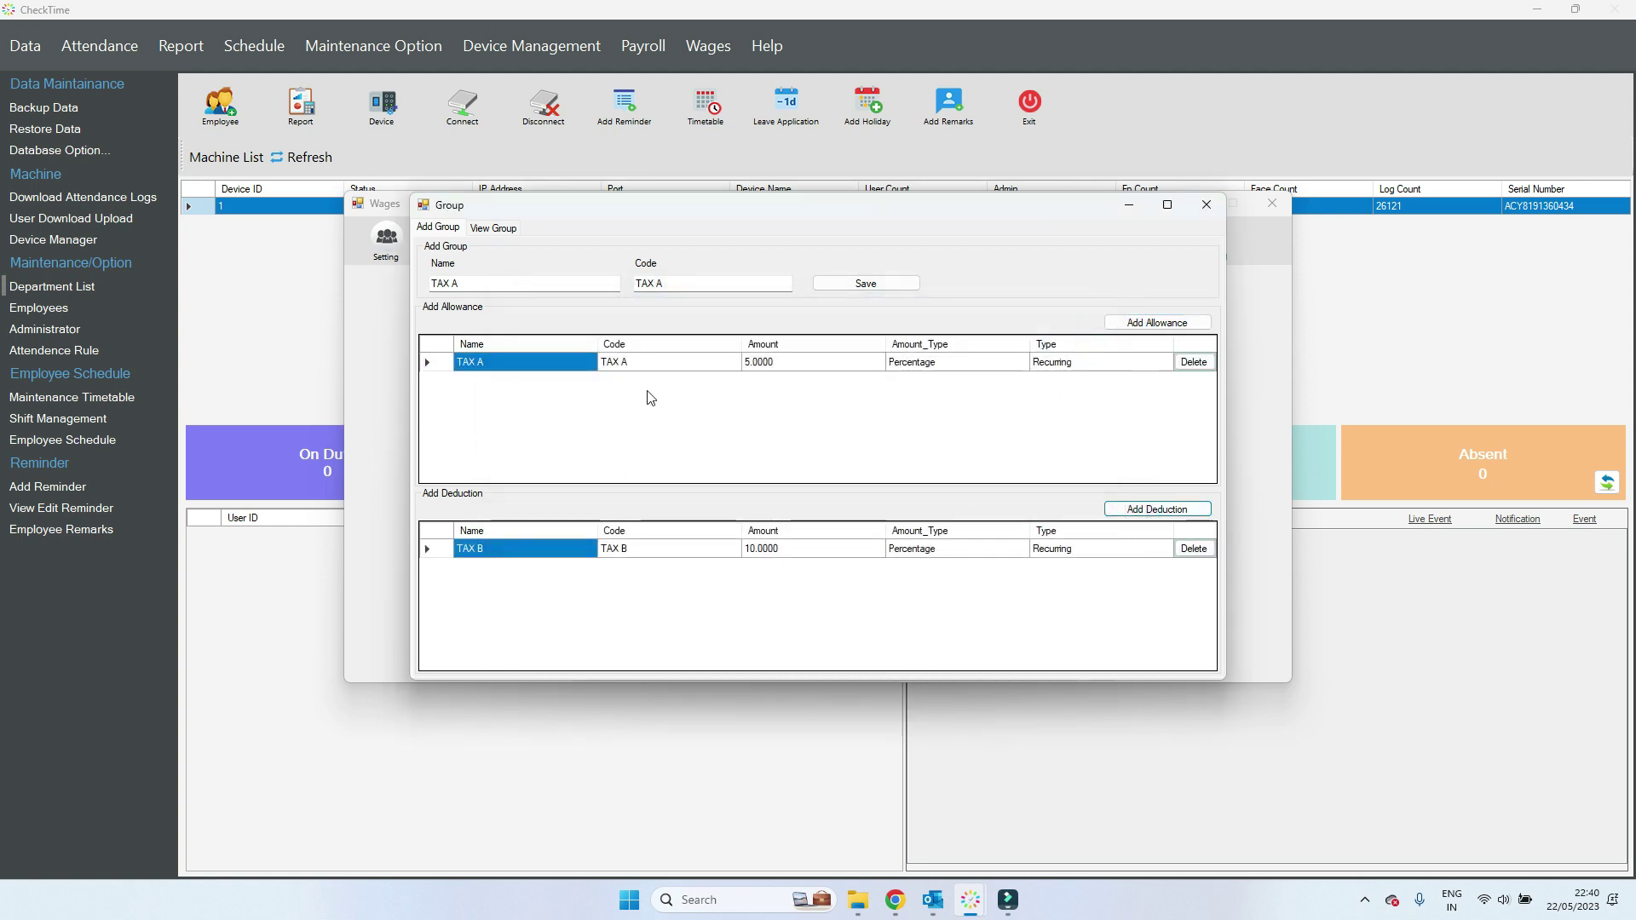
click(645, 364)
click(634, 547)
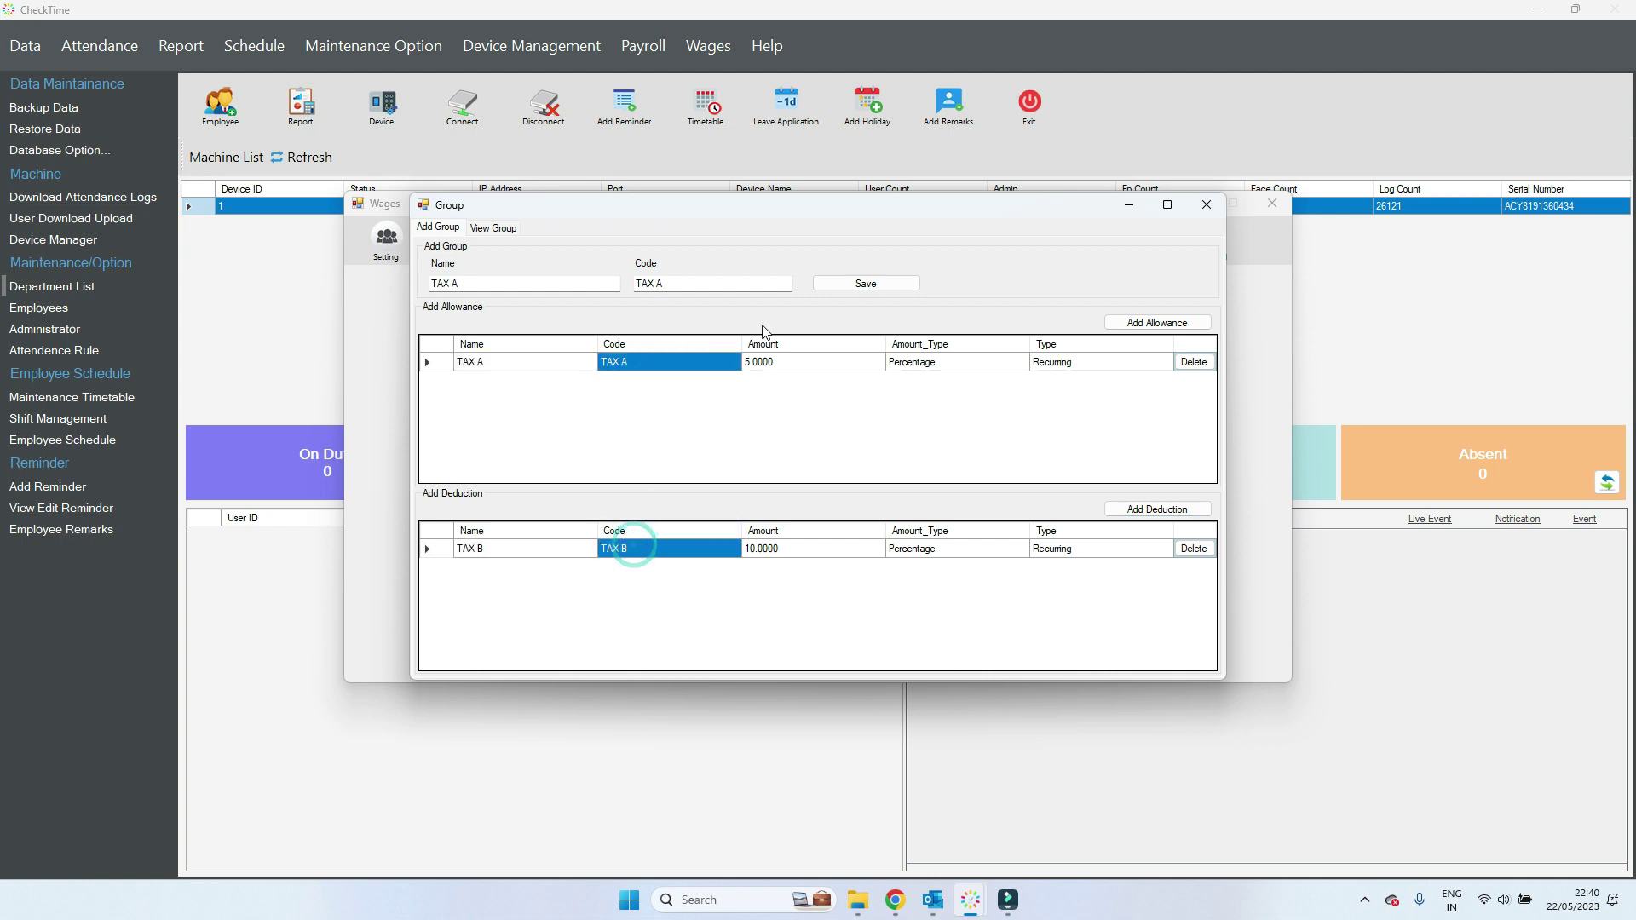
click(866, 283)
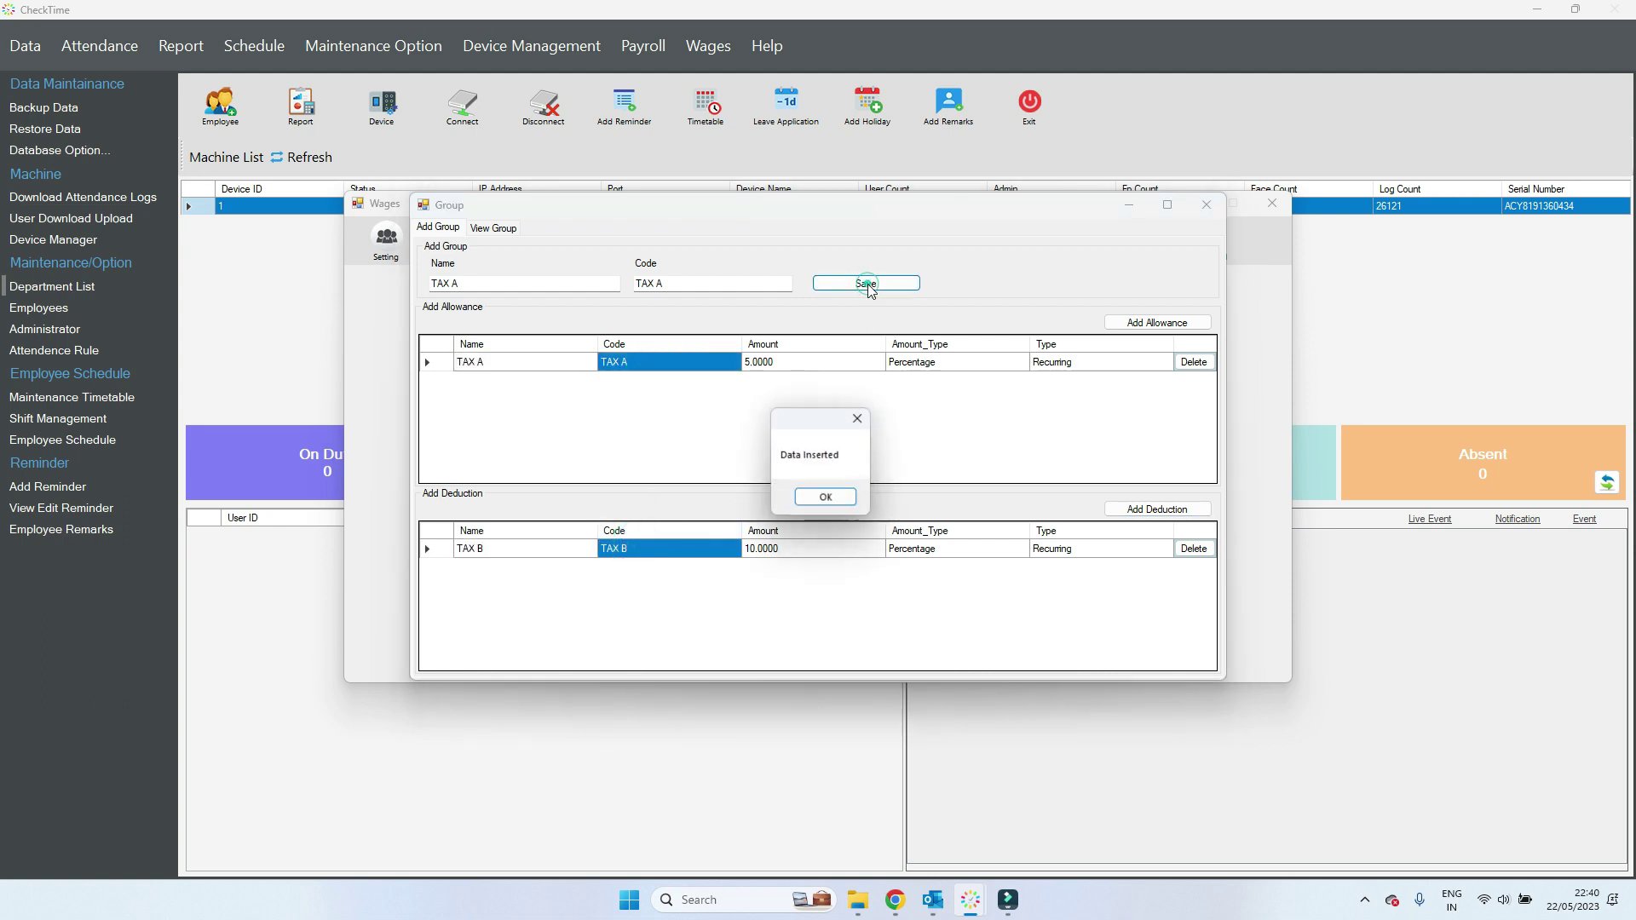
click(818, 499)
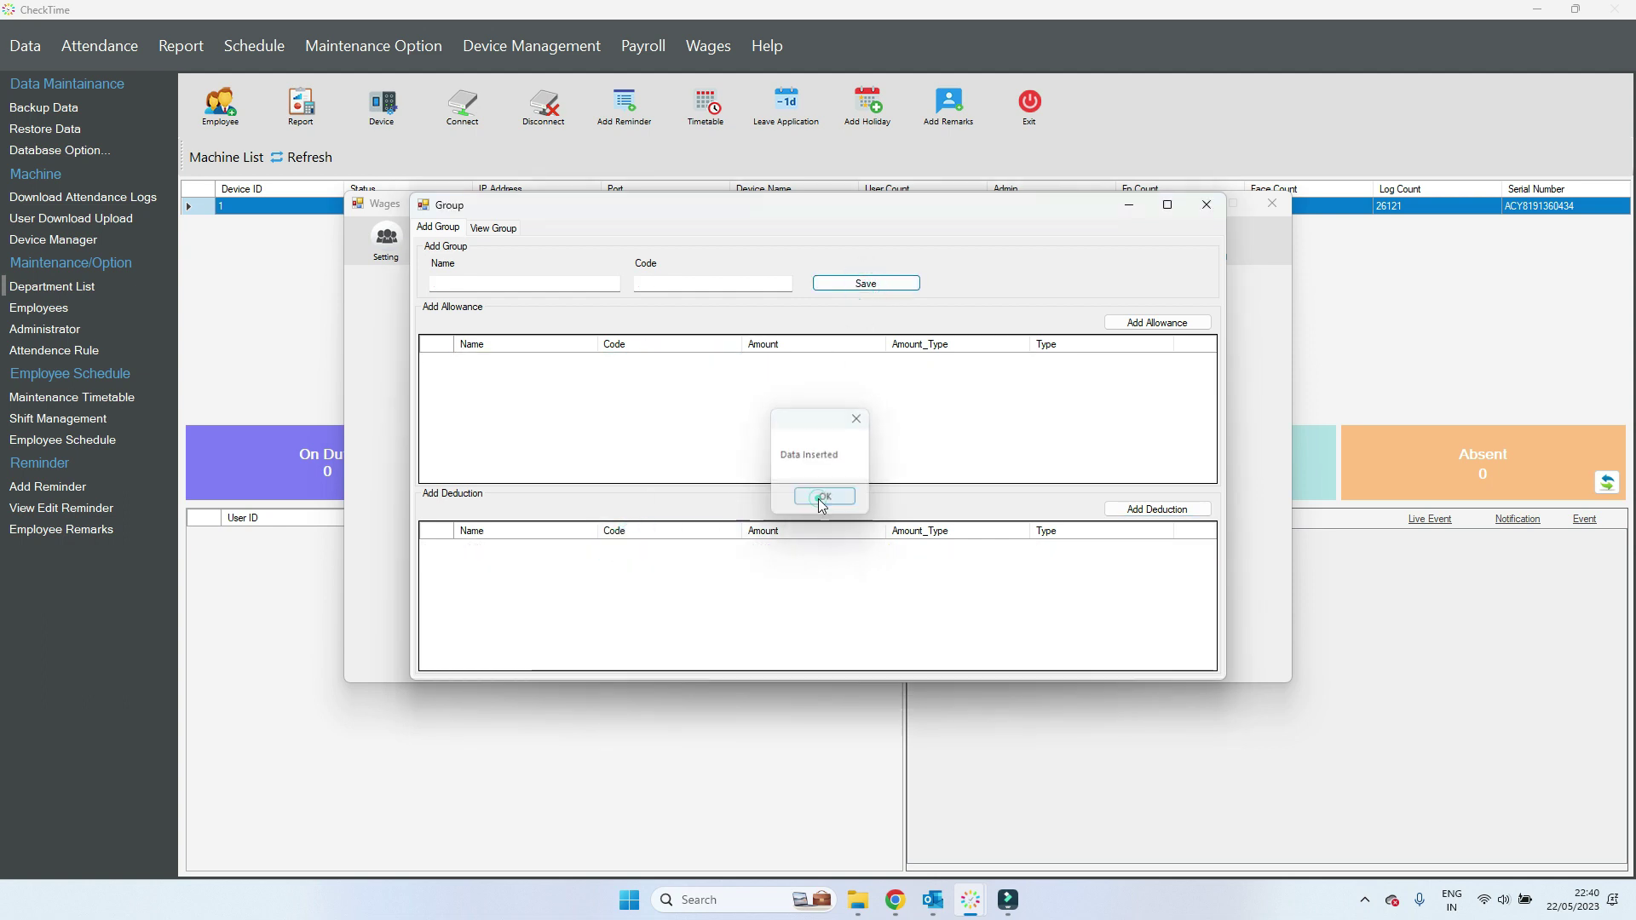
- Name the new salary group TAX B with code TAX B
click(486, 284)
text(TAX)
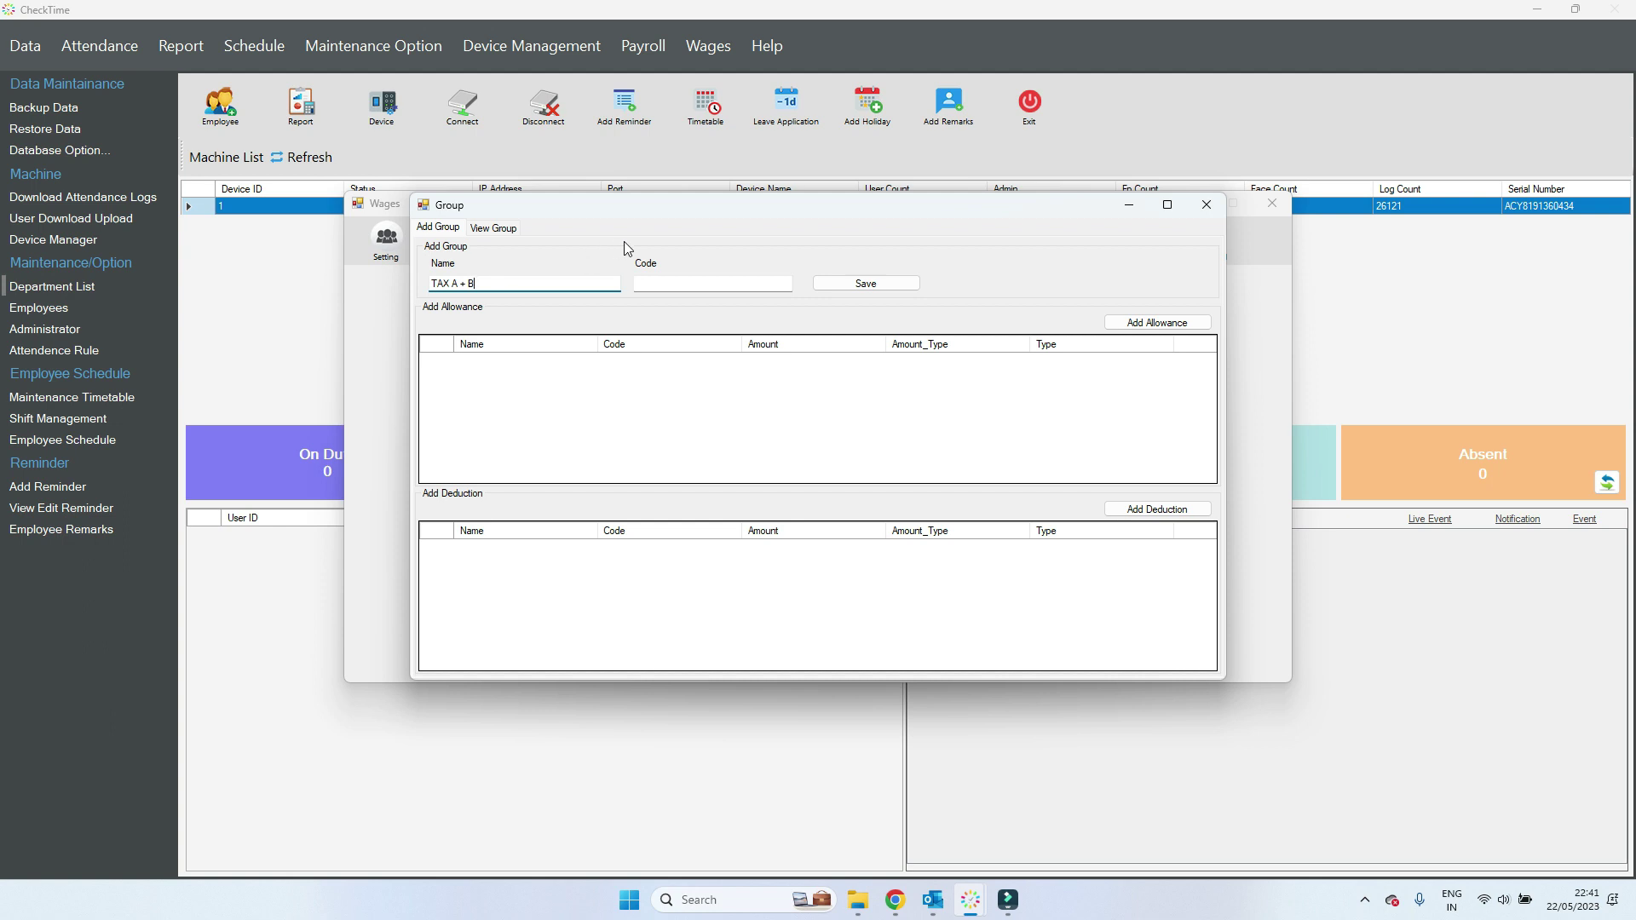
text( A + B)
click(667, 283)
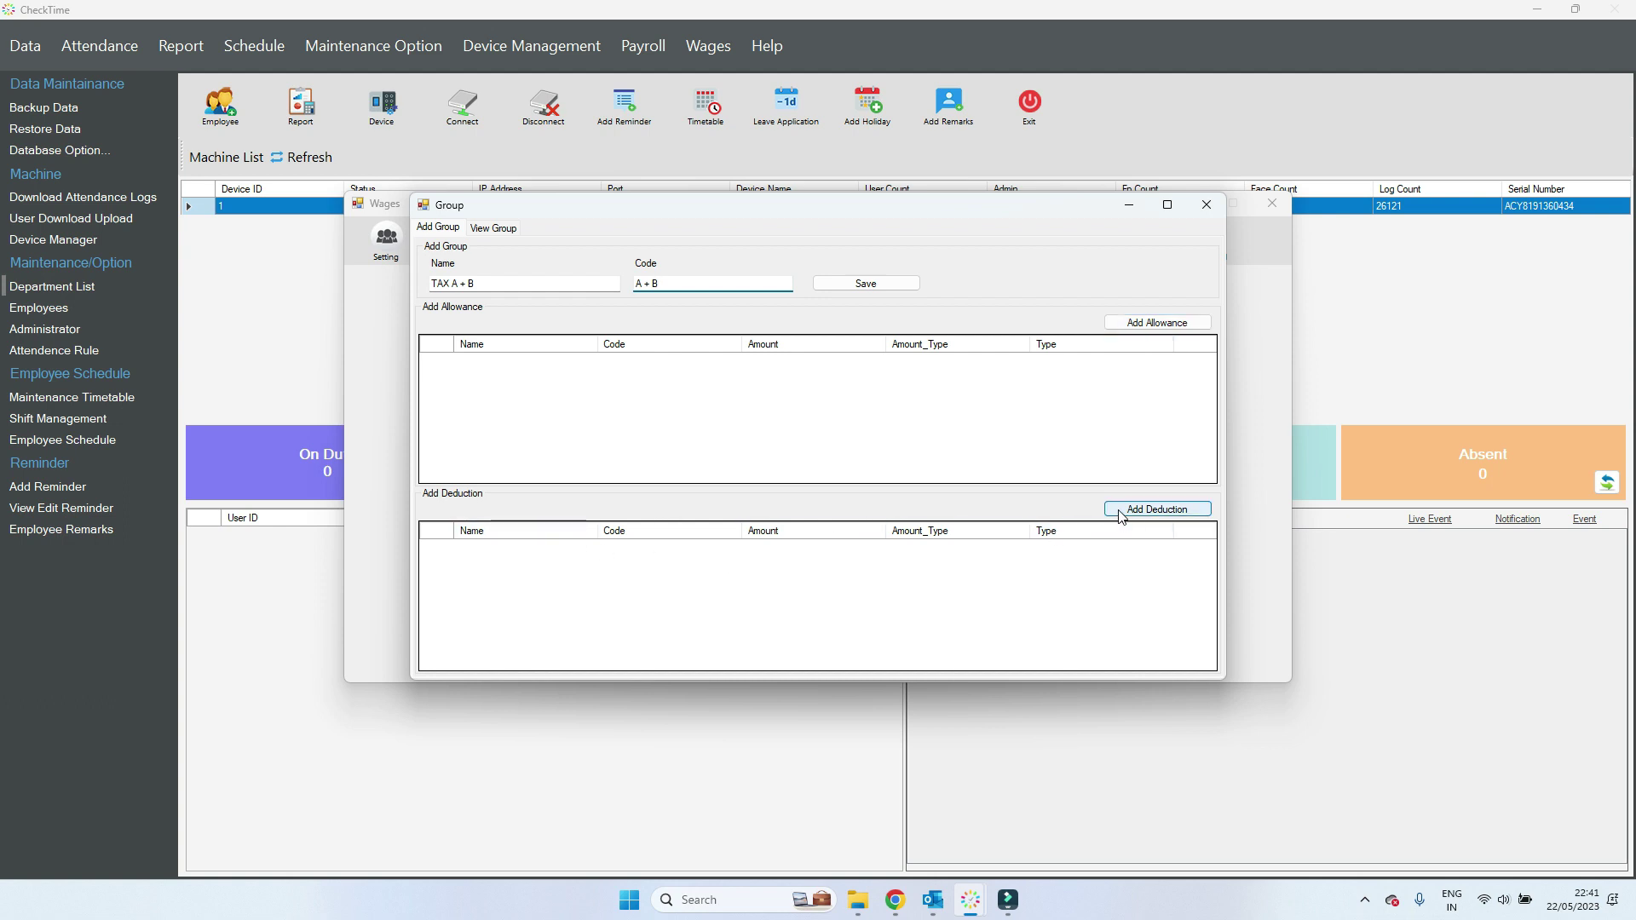
drag(503, 284, 430, 283)
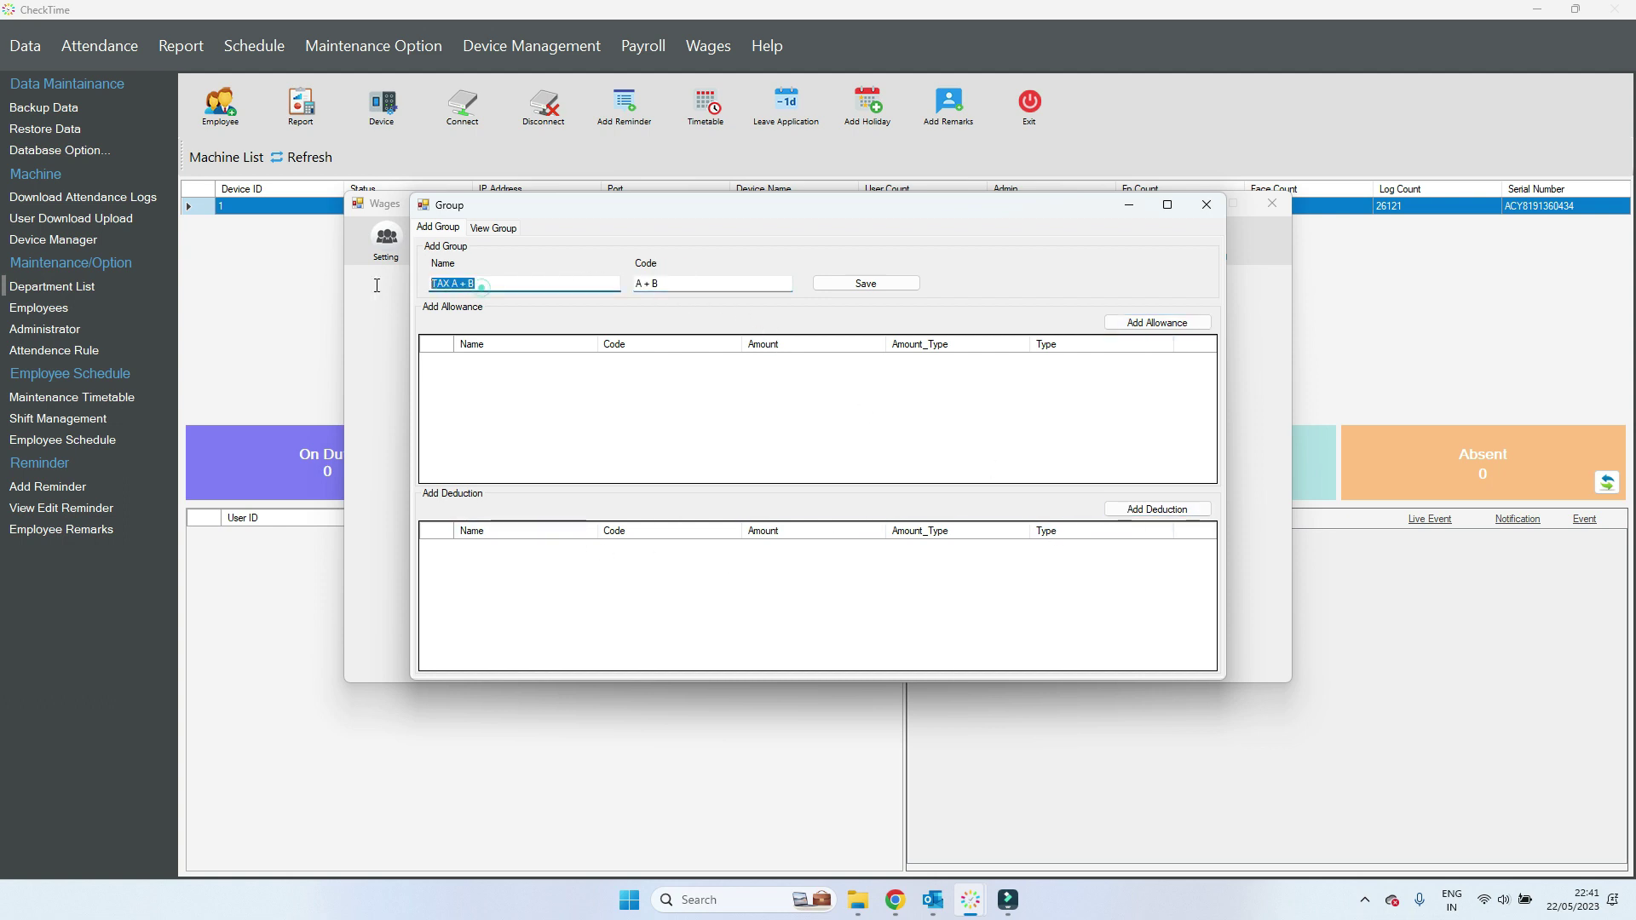
text(TA)
key(Tab)
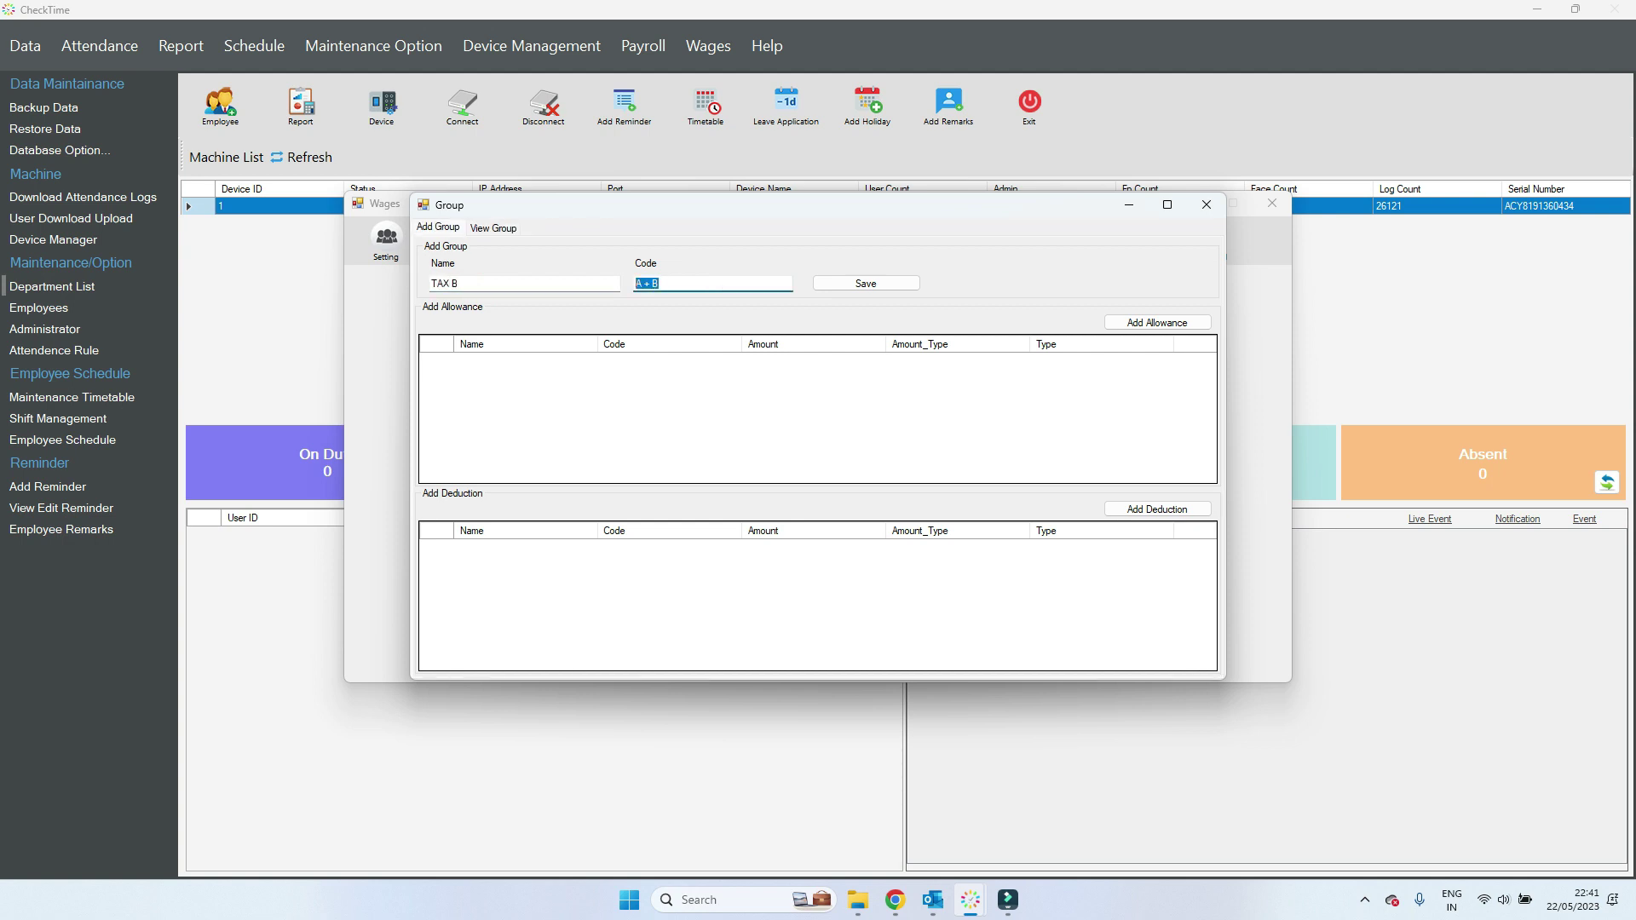
text(TAX)
- Add the TAX B deduction to the group, save it, and return to Wages
click(1139, 509)
click(518, 342)
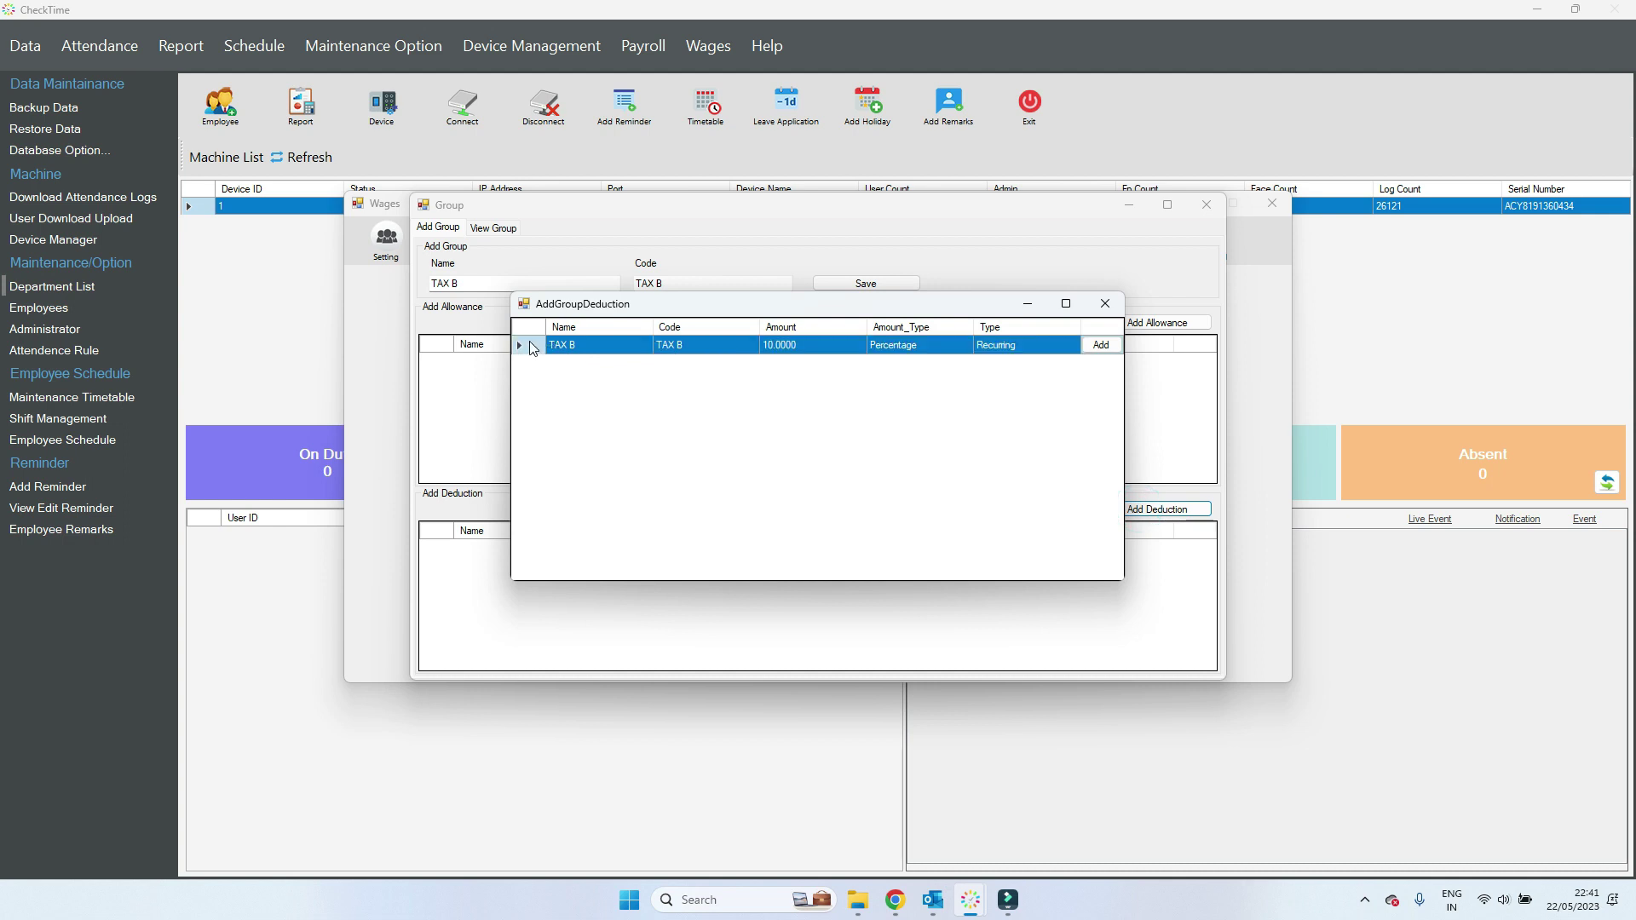
click(1096, 347)
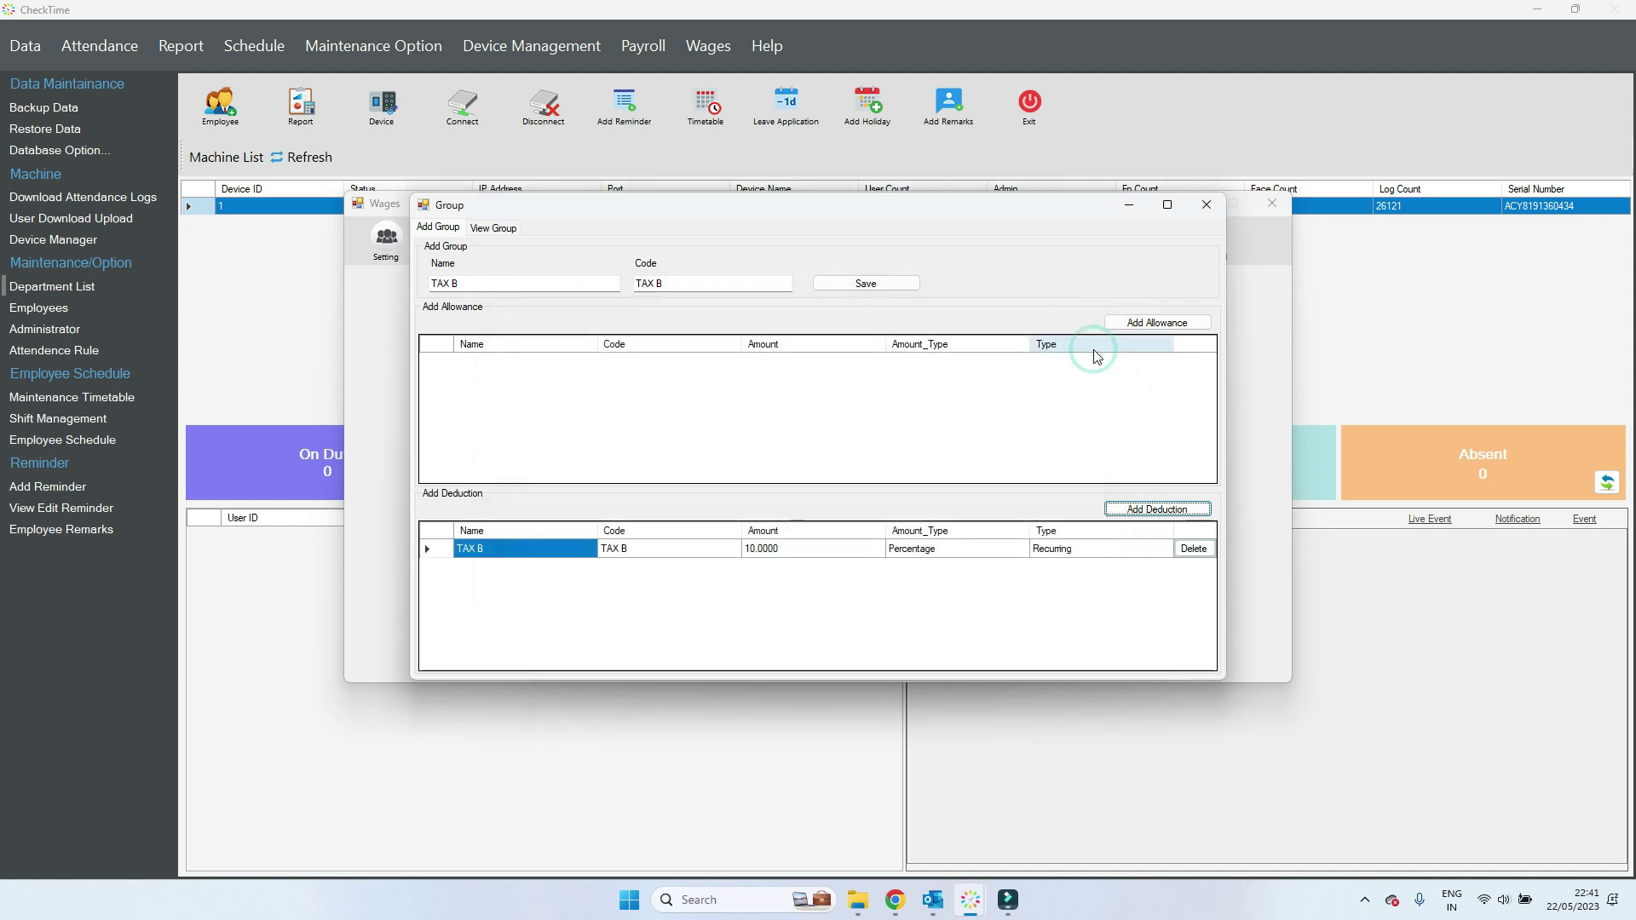
click(908, 284)
click(826, 496)
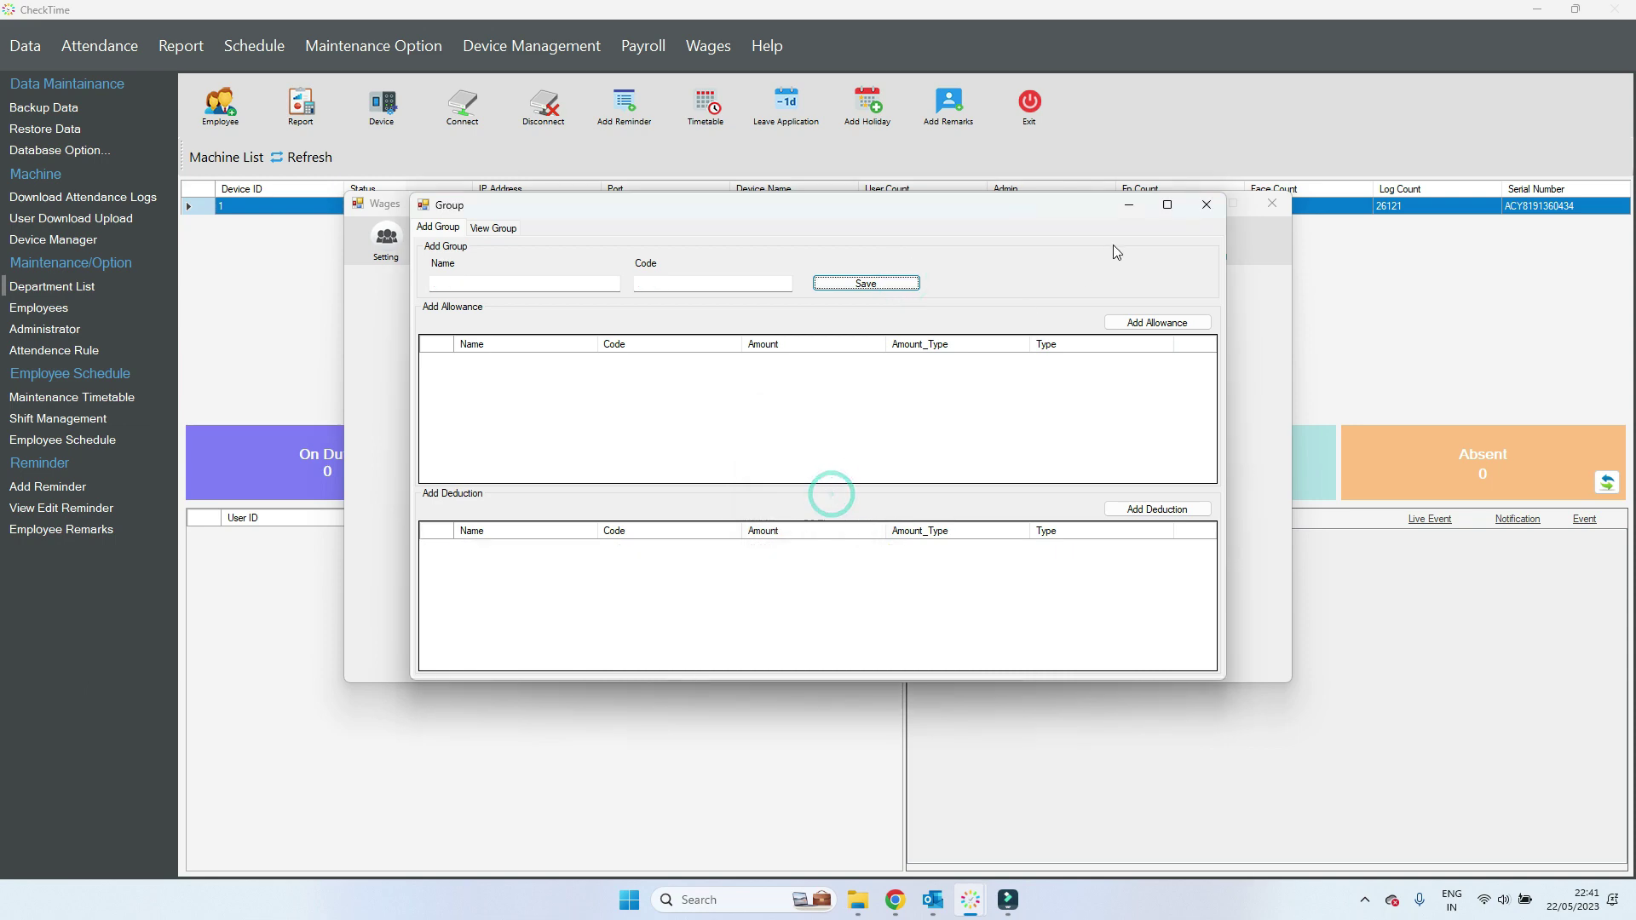
click(1206, 204)
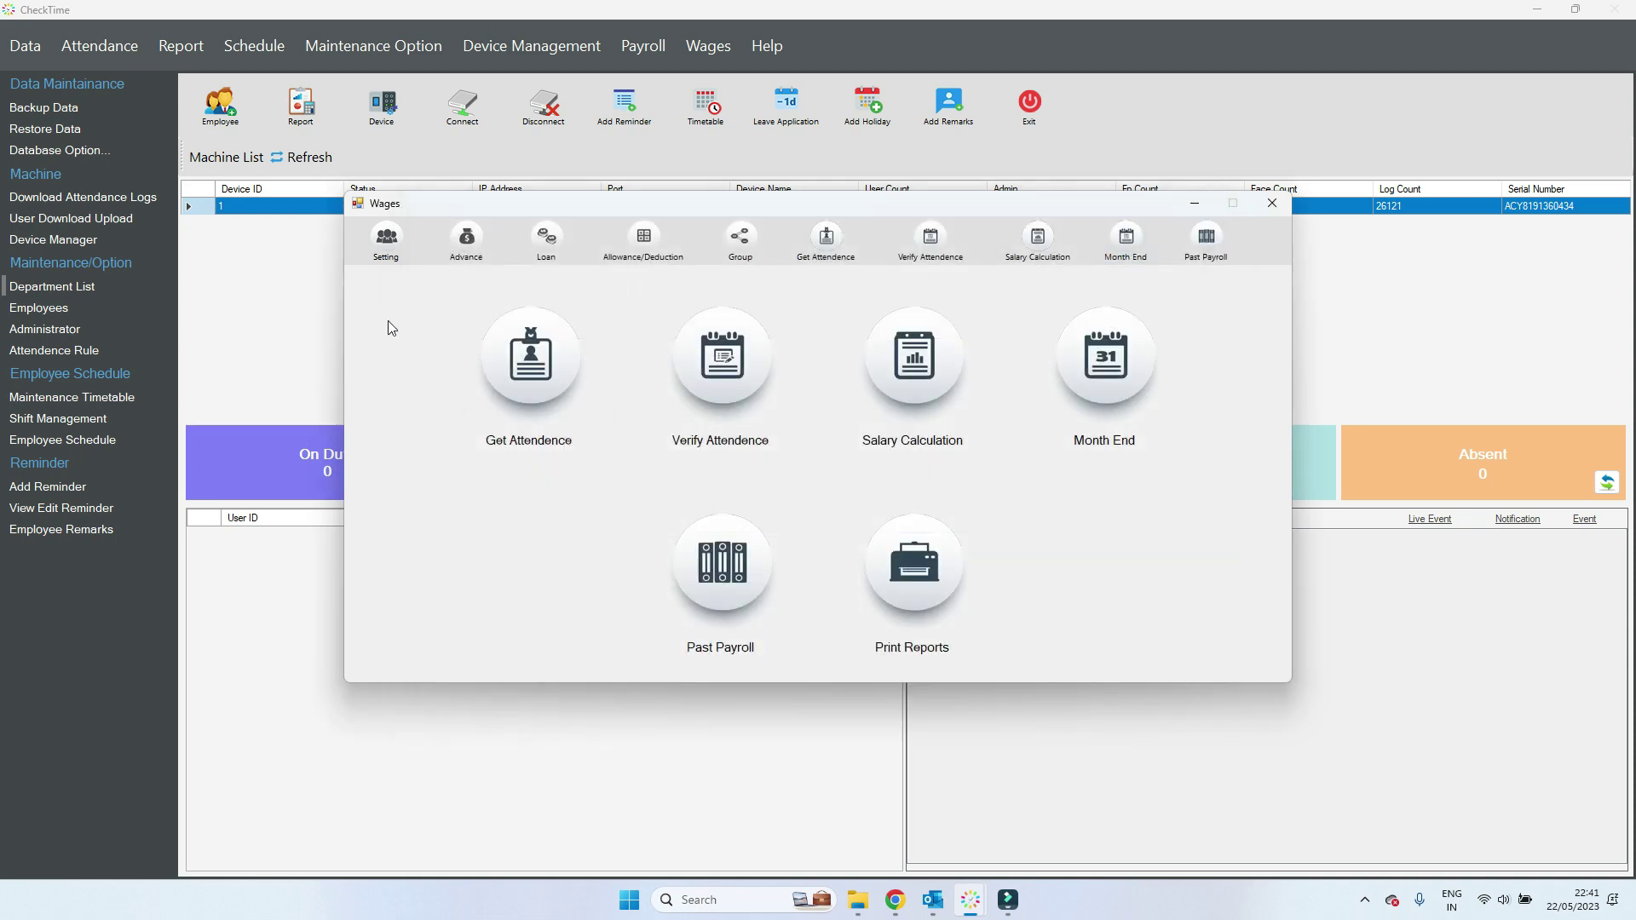
click(382, 250)
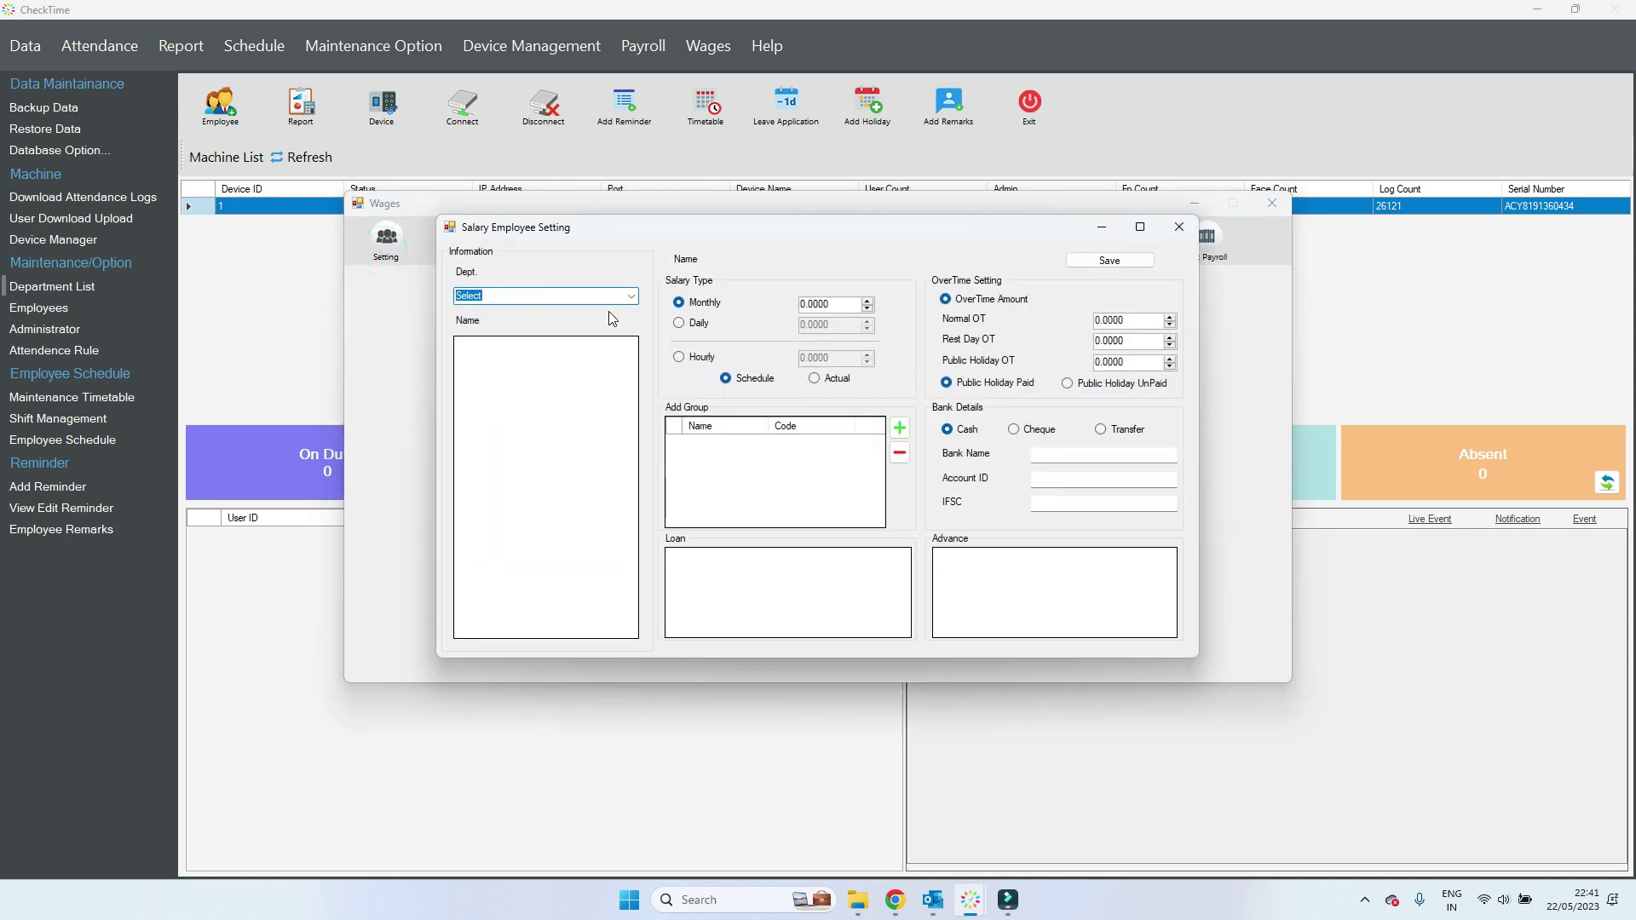
- Load the employee from all departments and remove their TAX A group
click(630, 298)
click(523, 309)
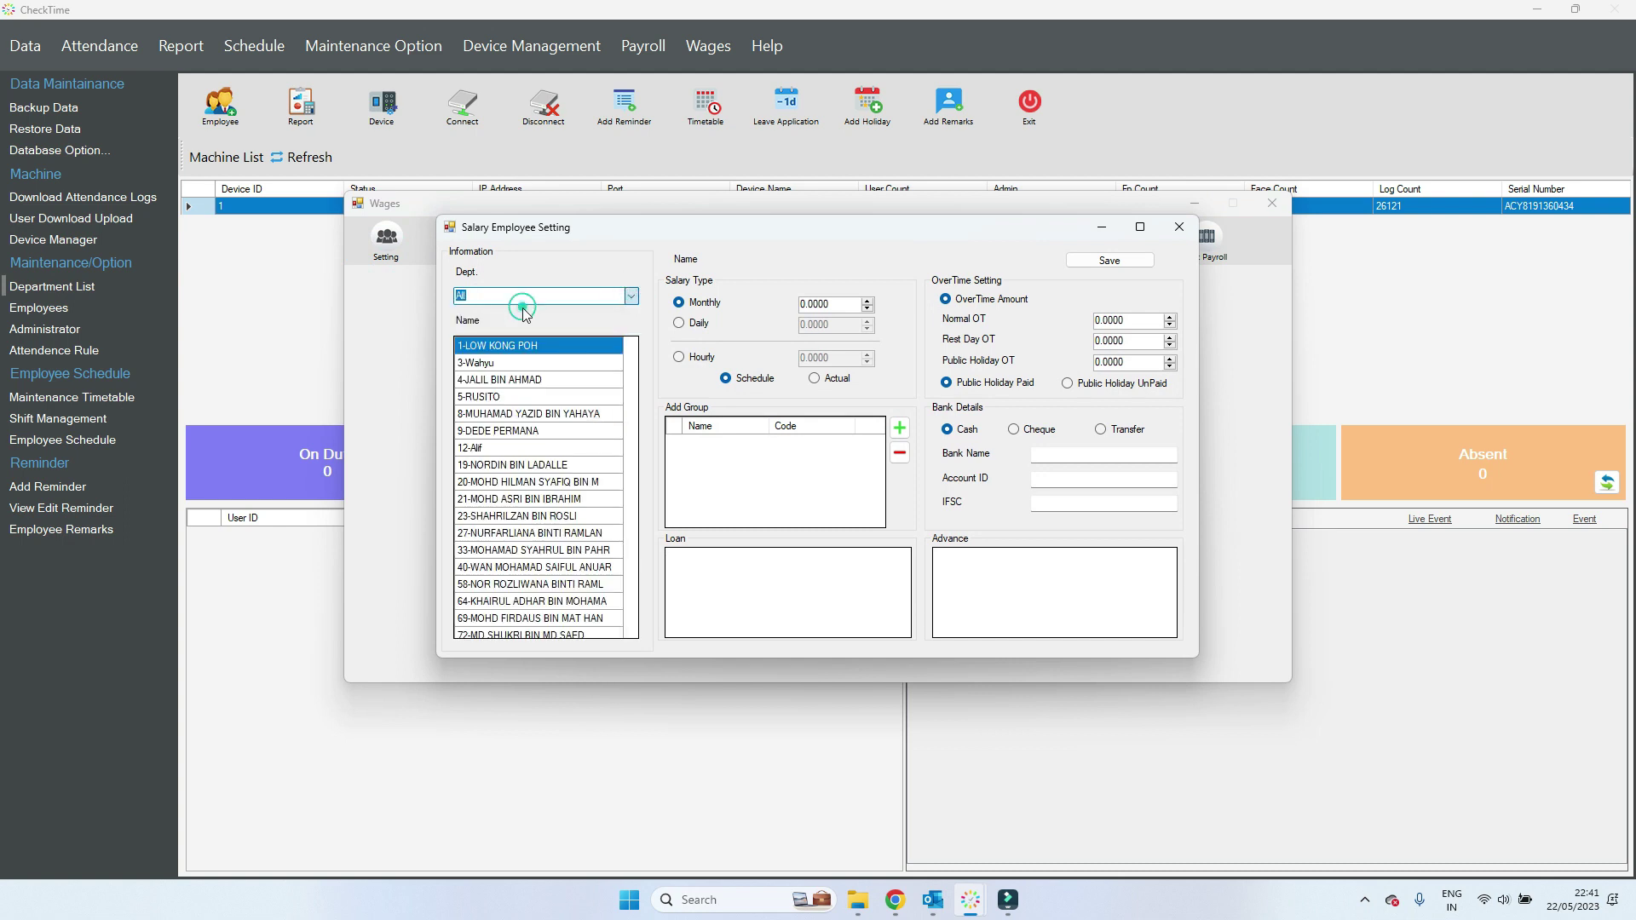
click(498, 641)
click(498, 636)
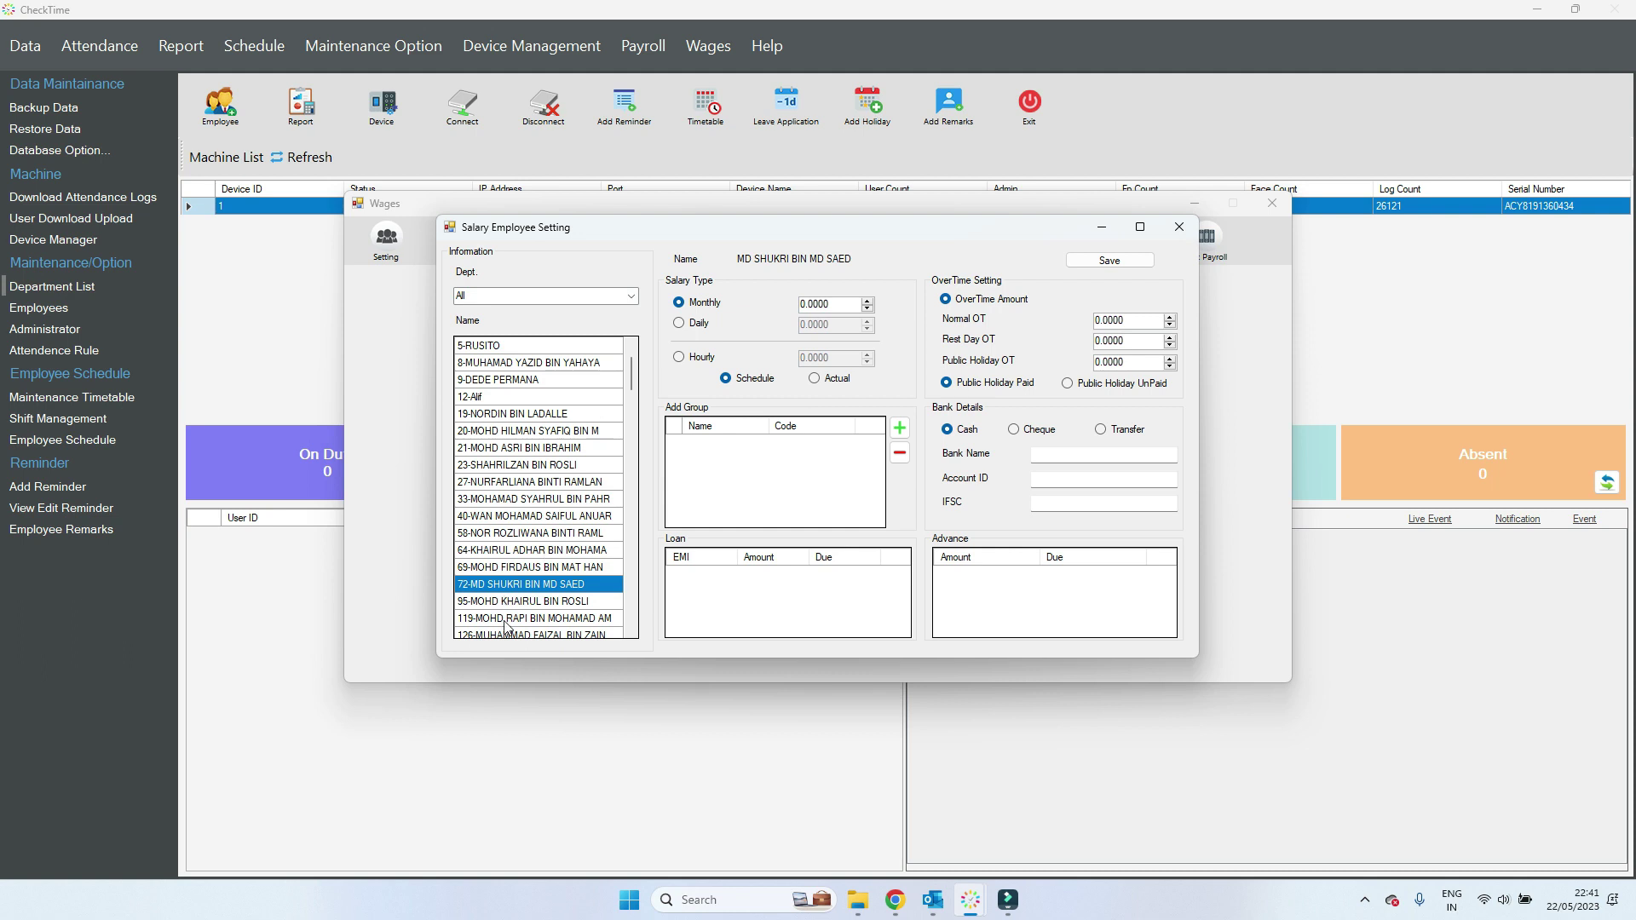
click(504, 621)
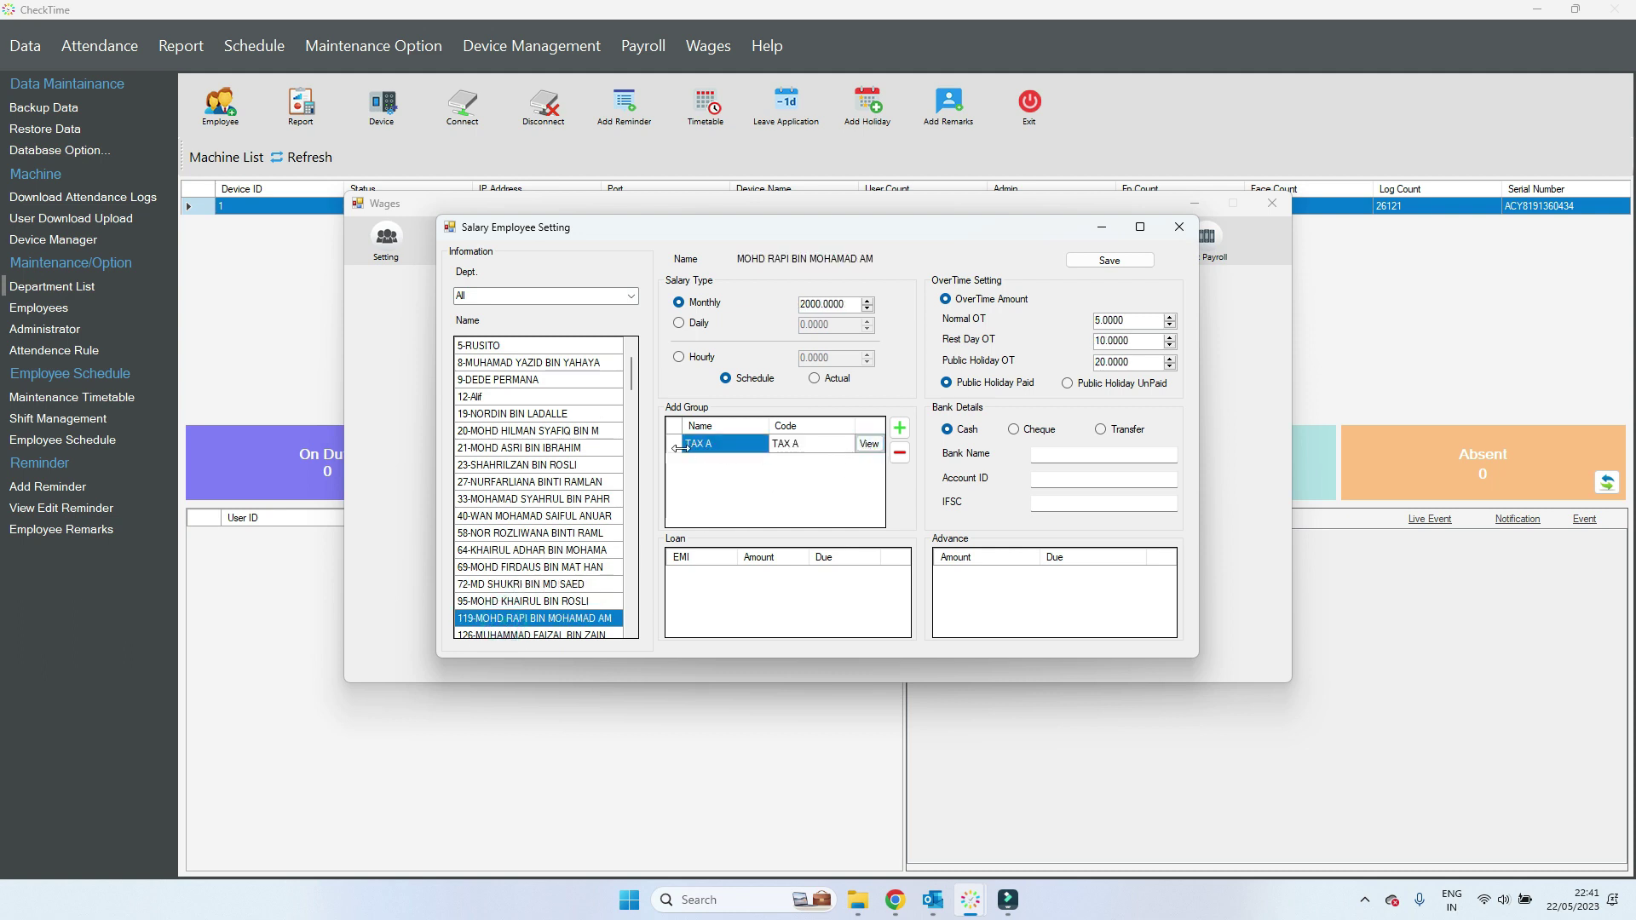
click(674, 444)
click(900, 453)
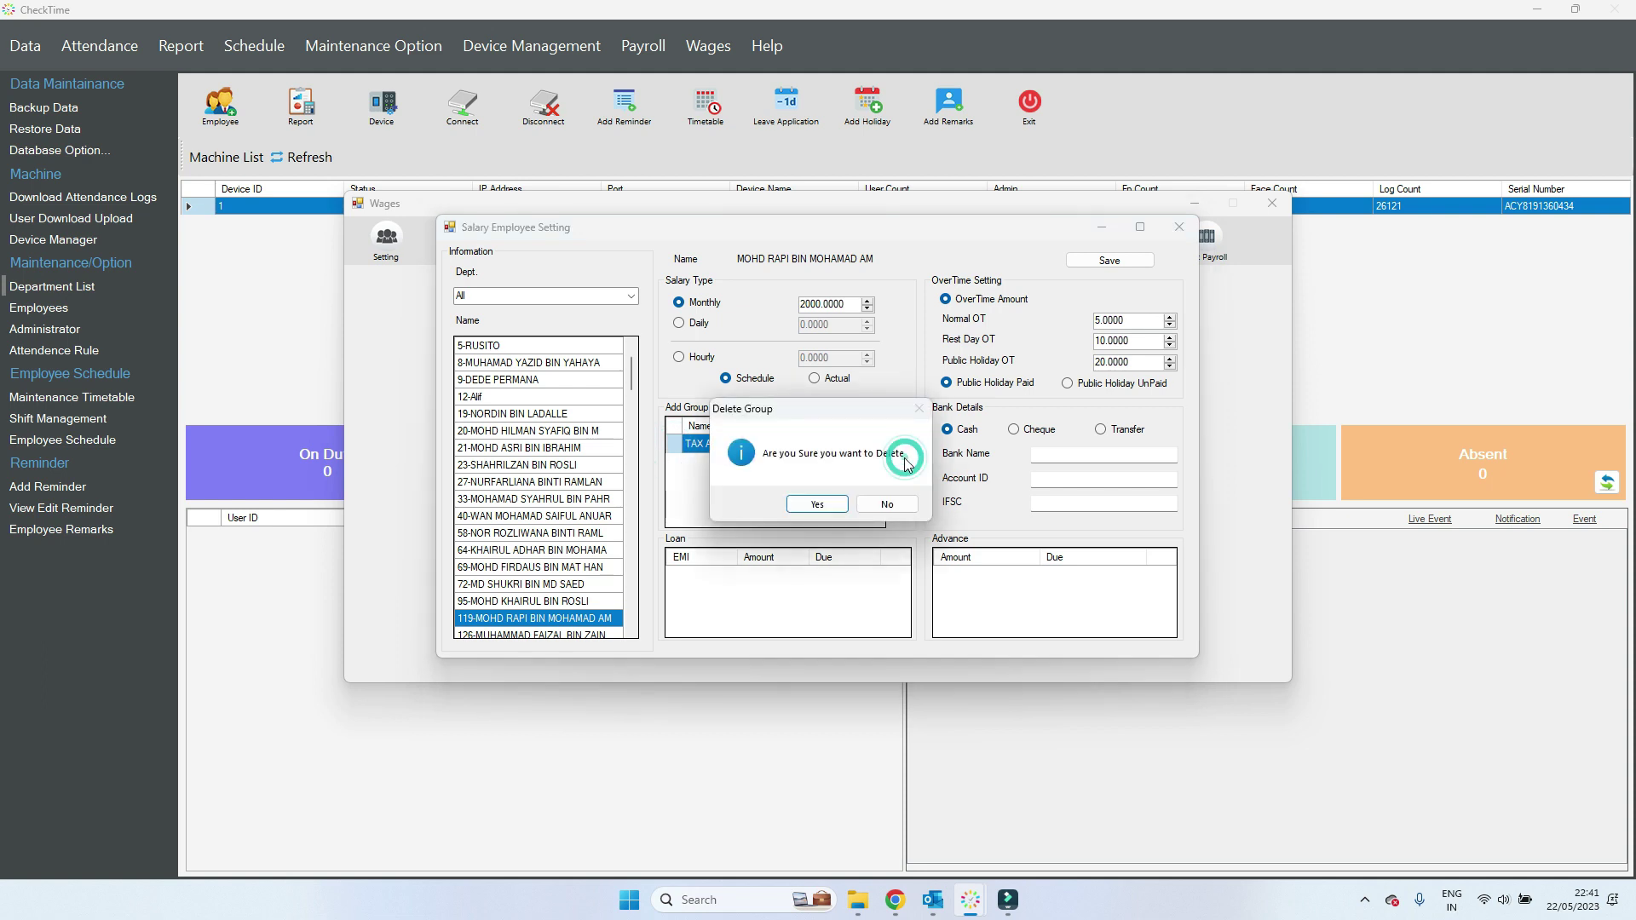
click(814, 506)
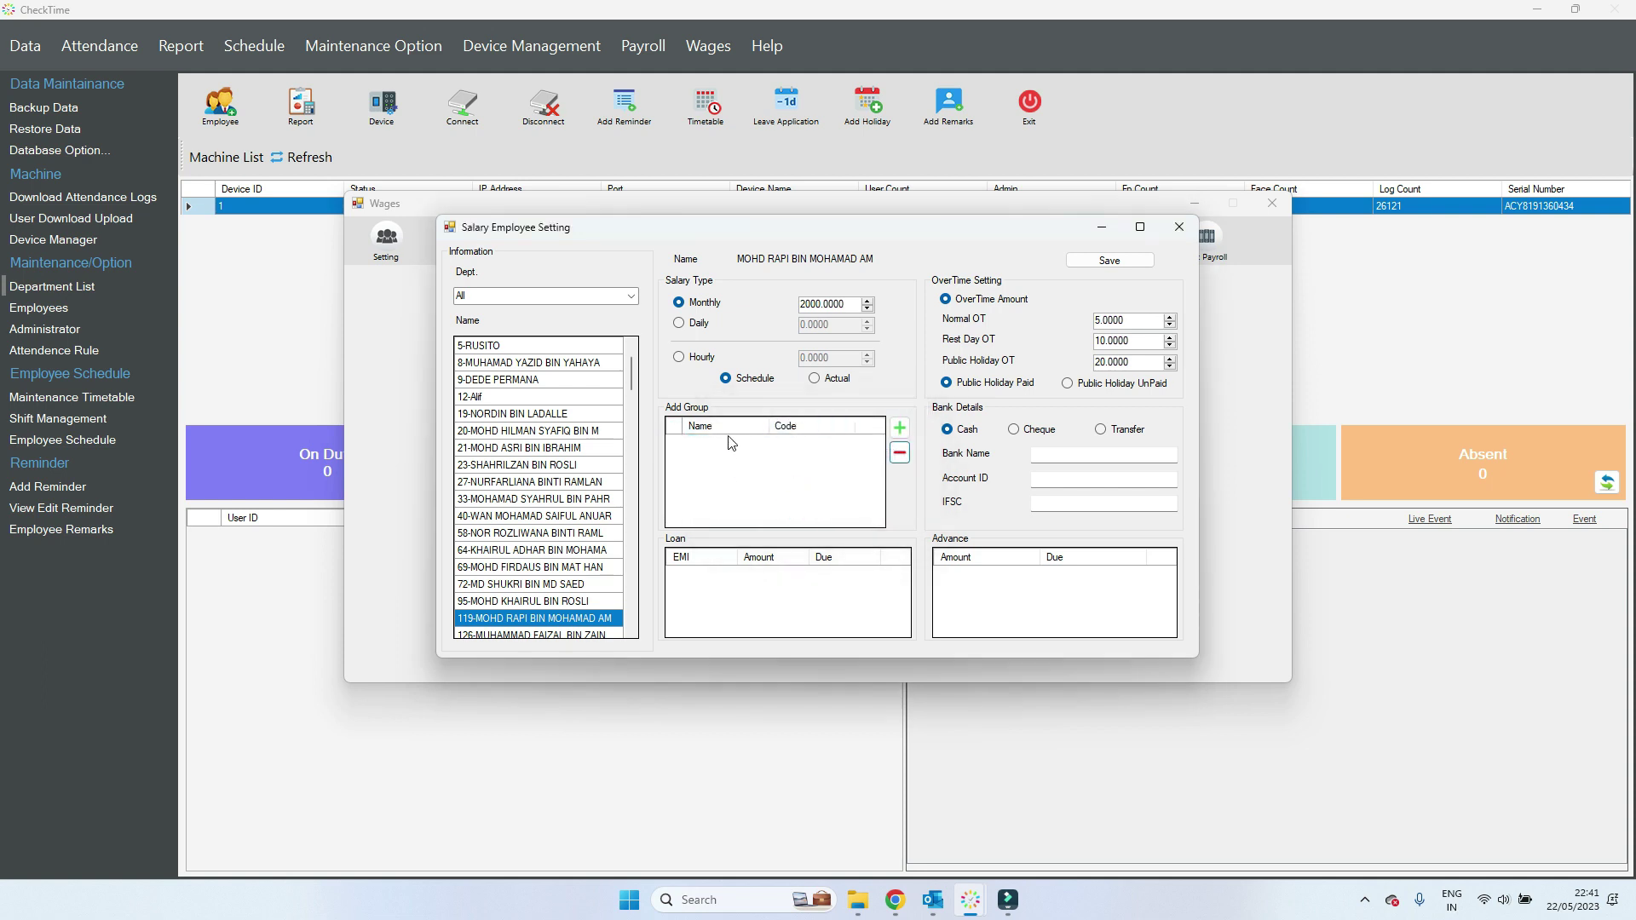
- Assign the TAX B group to the employee and save the salary settings
click(899, 428)
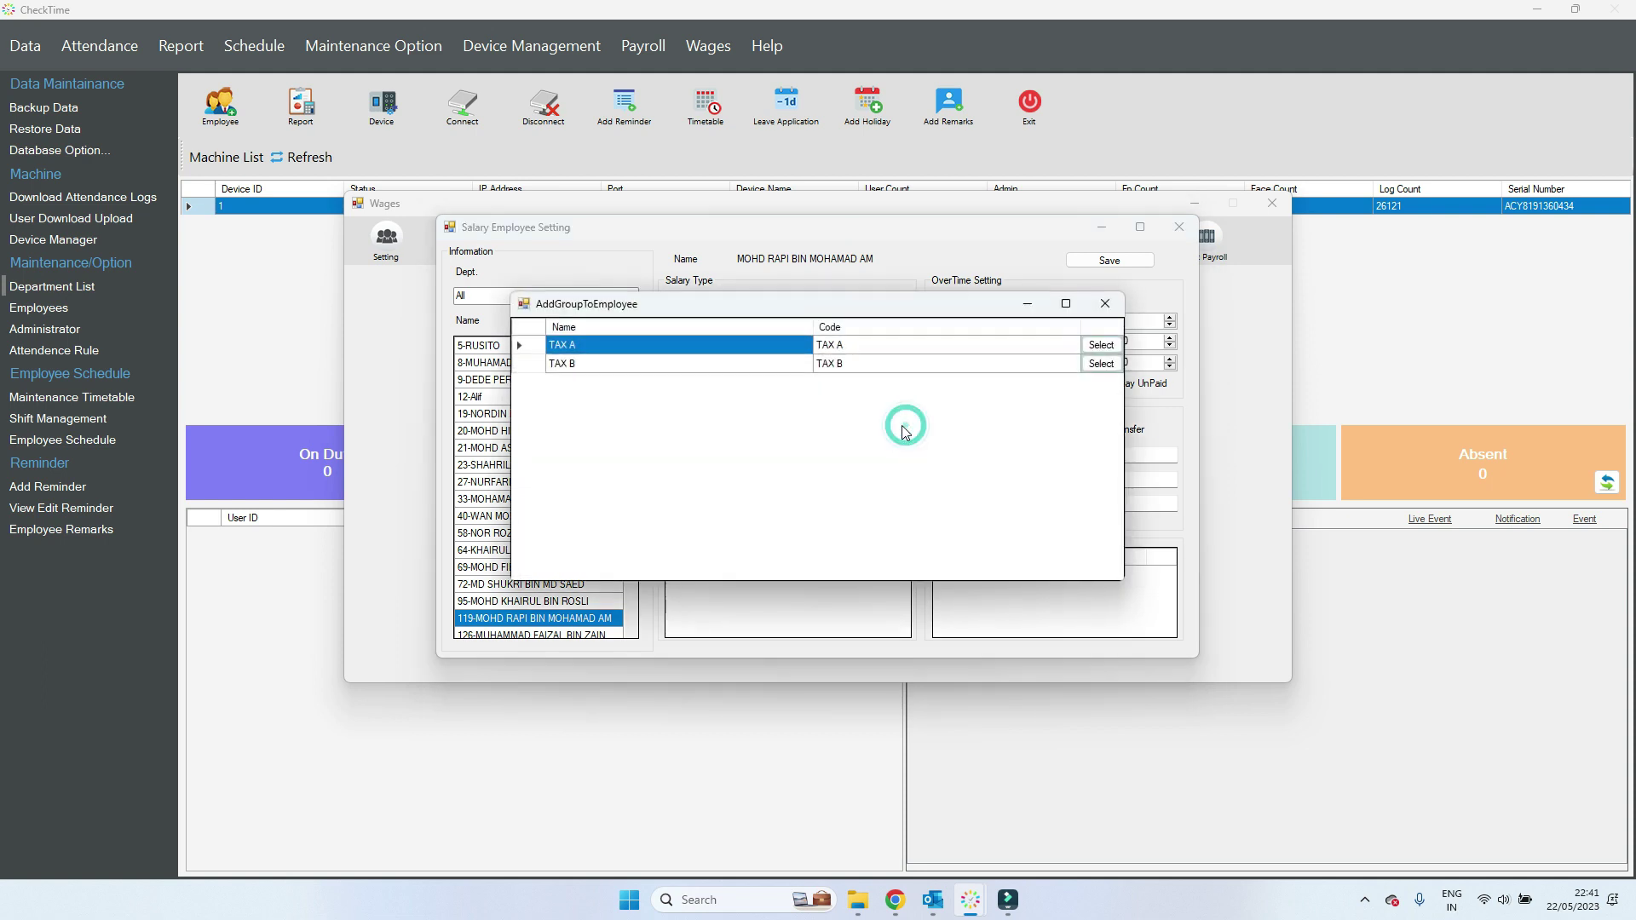
click(537, 365)
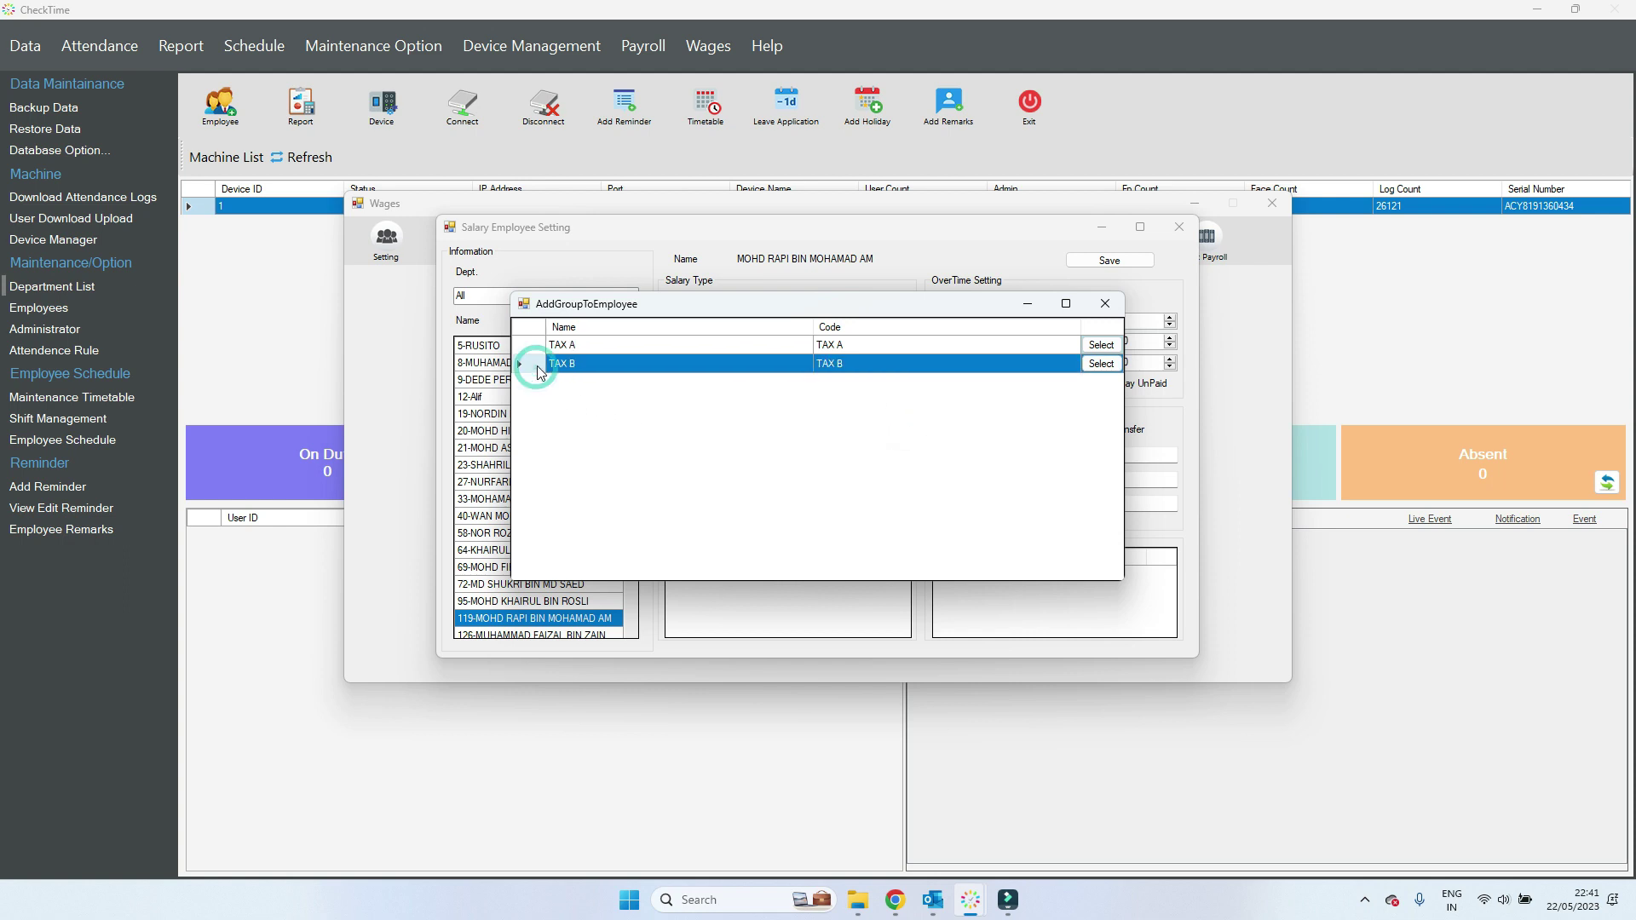
click(1095, 365)
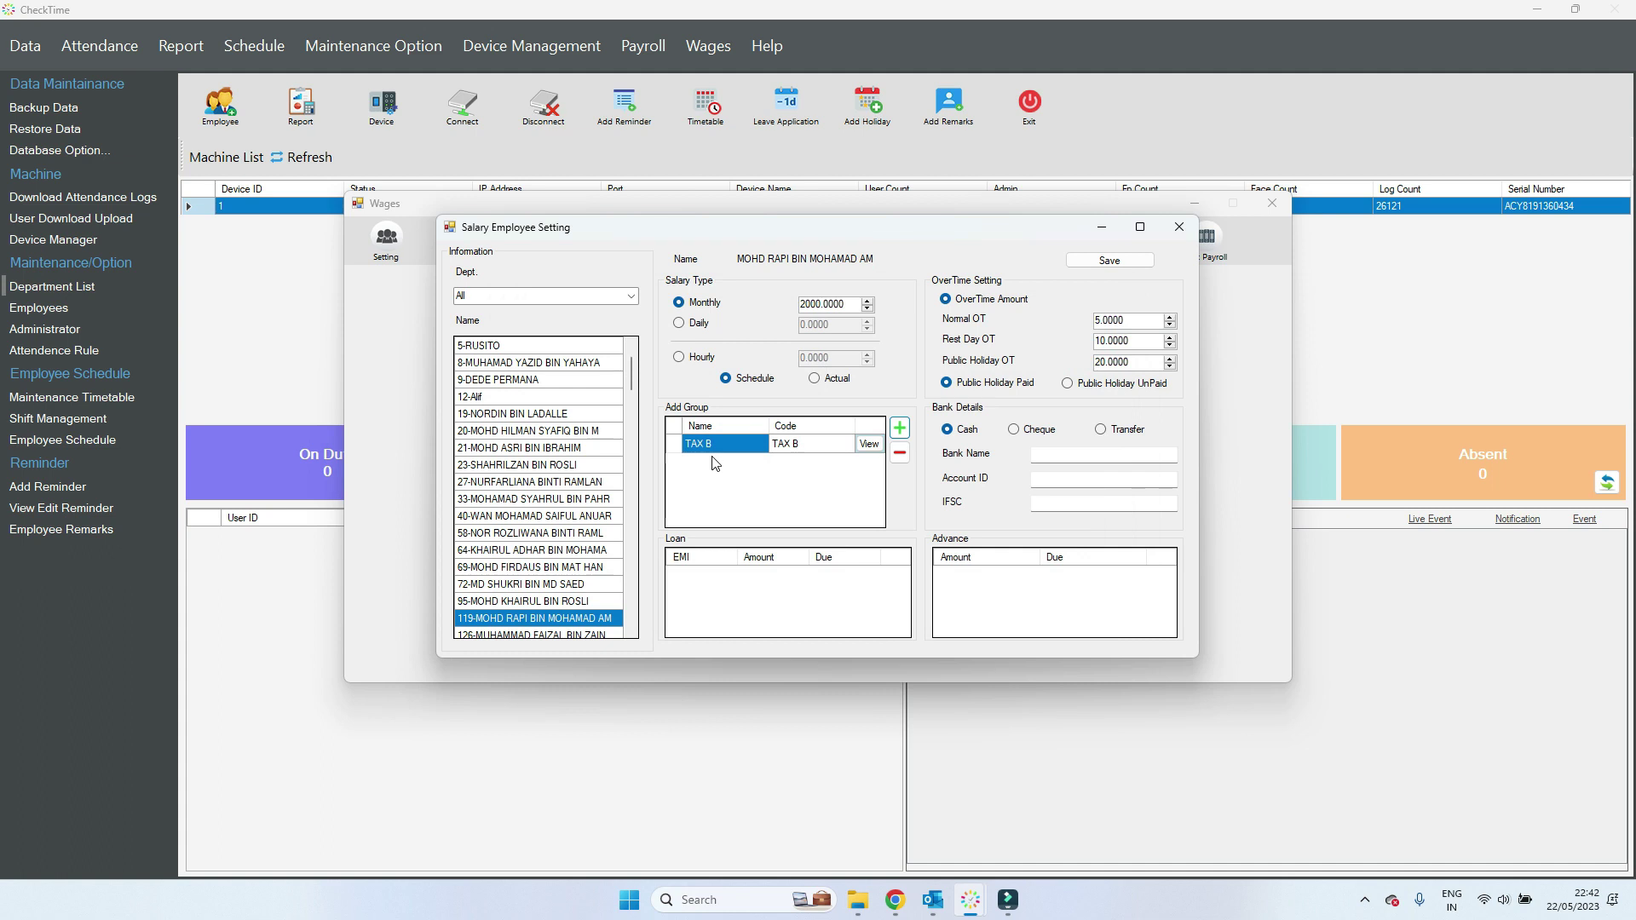
click(1110, 262)
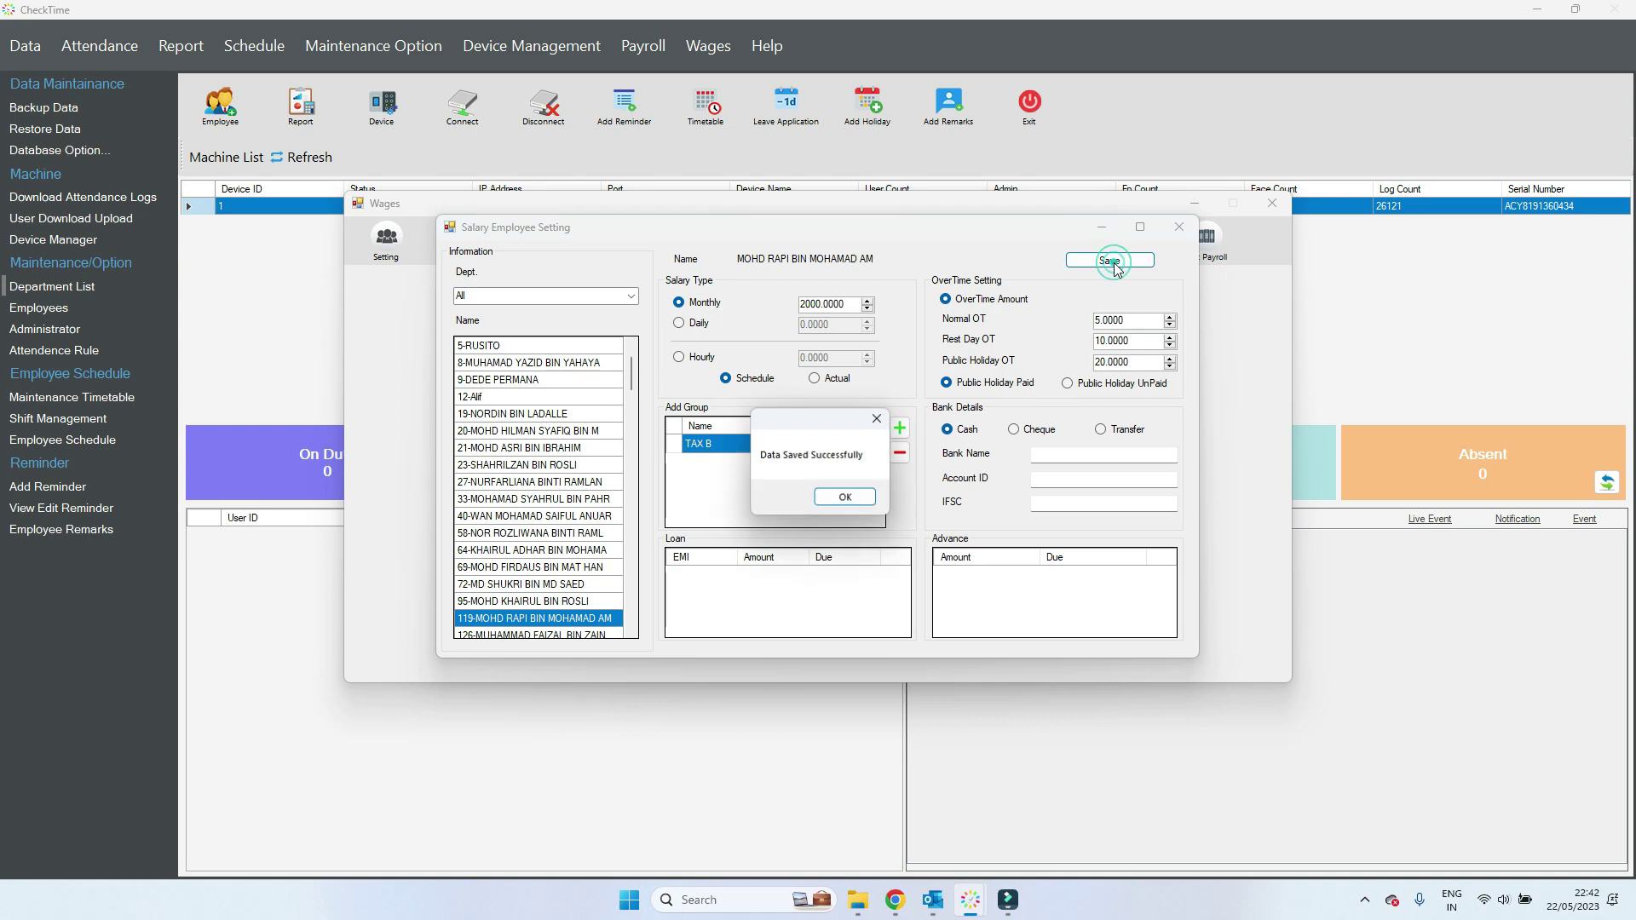
click(856, 504)
click(1189, 232)
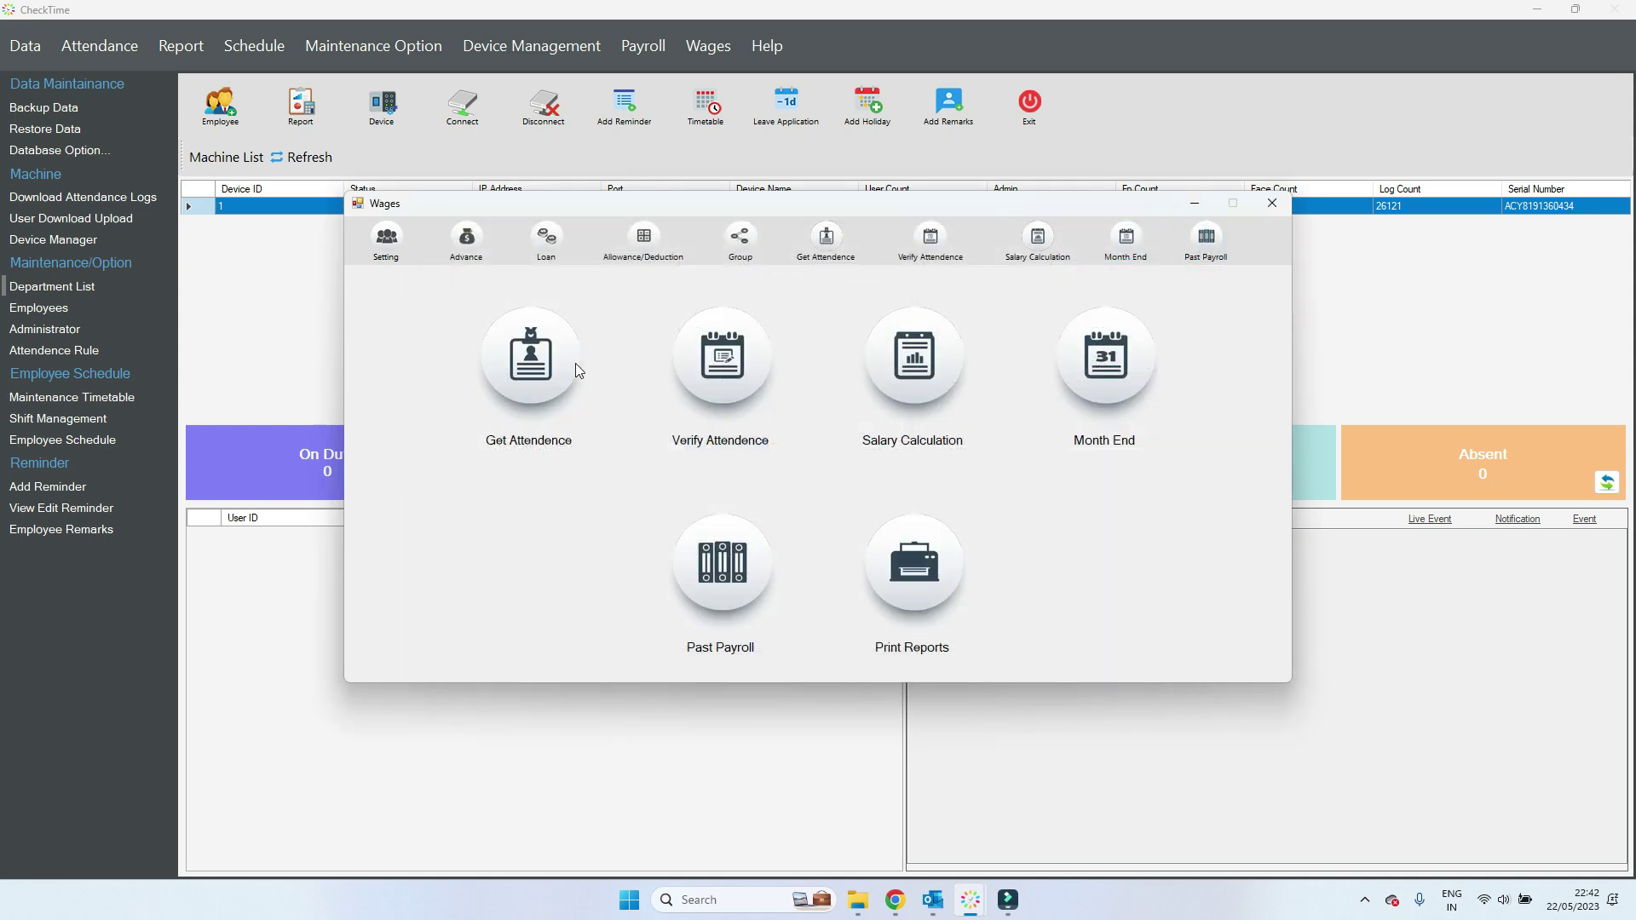
- Tick the employee in Calculate Payroll and query their April payroll row
click(535, 349)
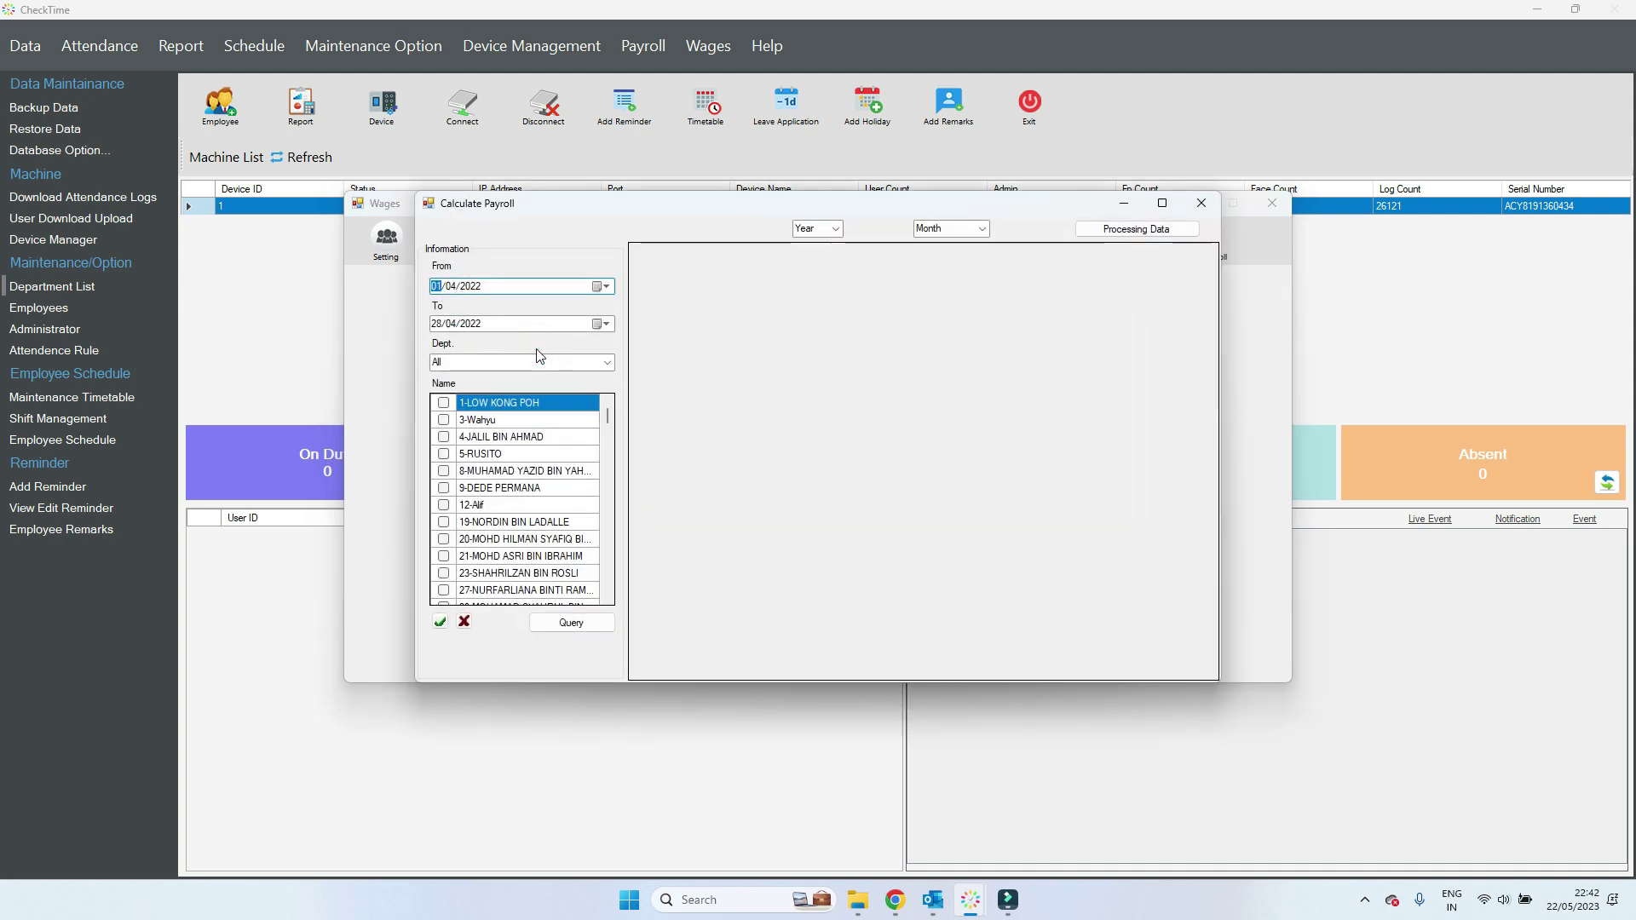
scroll(517, 506, down, 4)
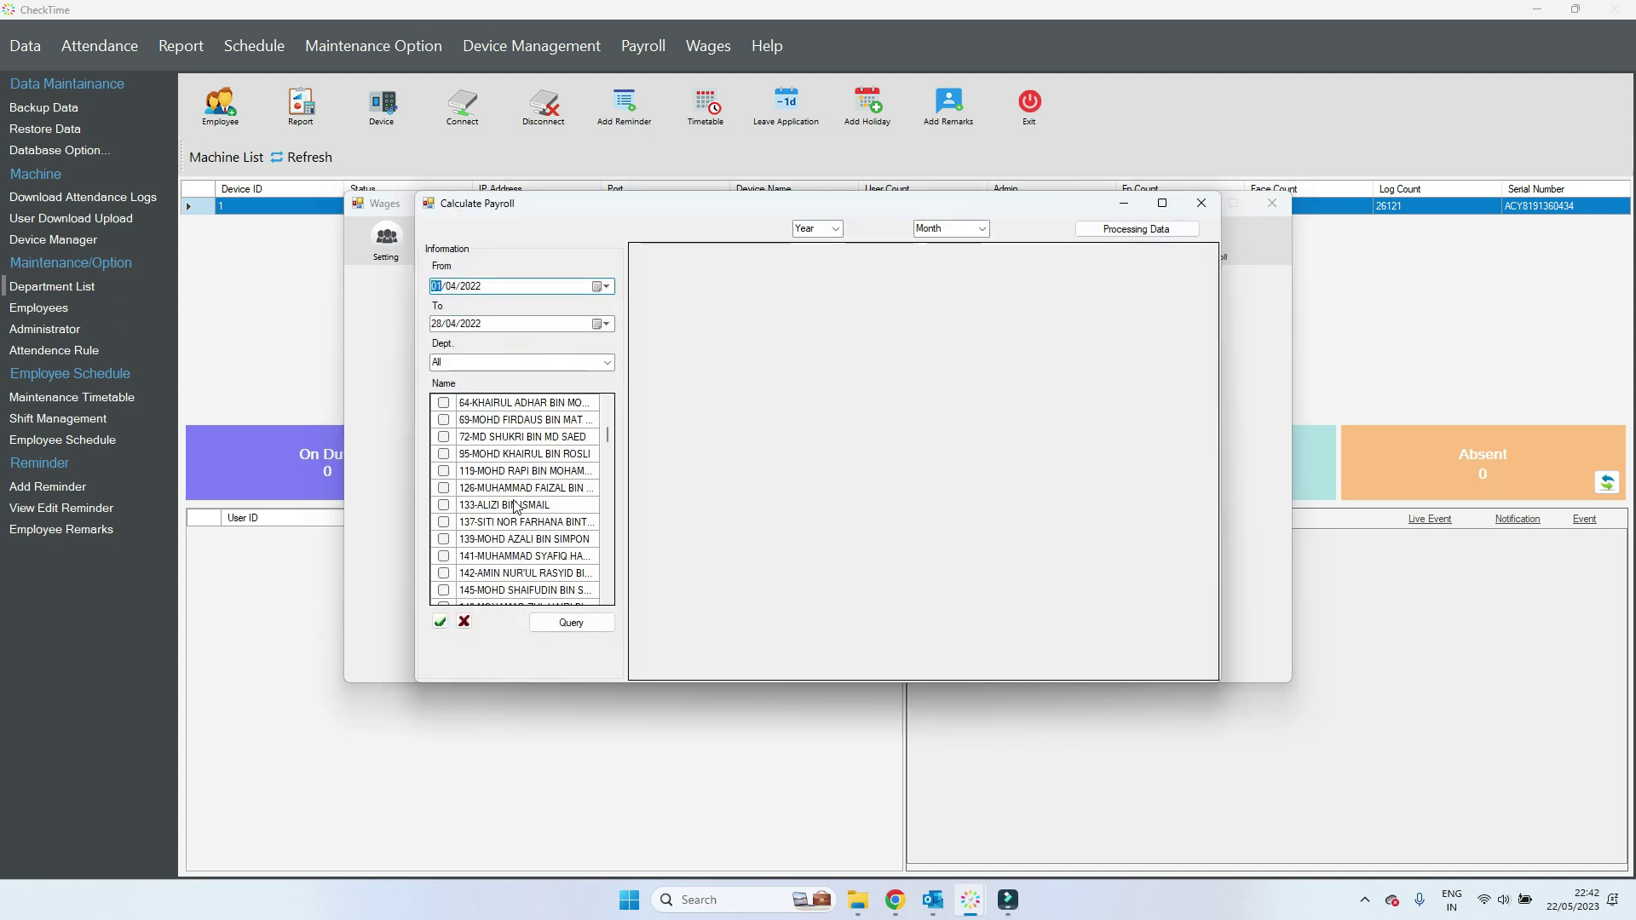
click(443, 471)
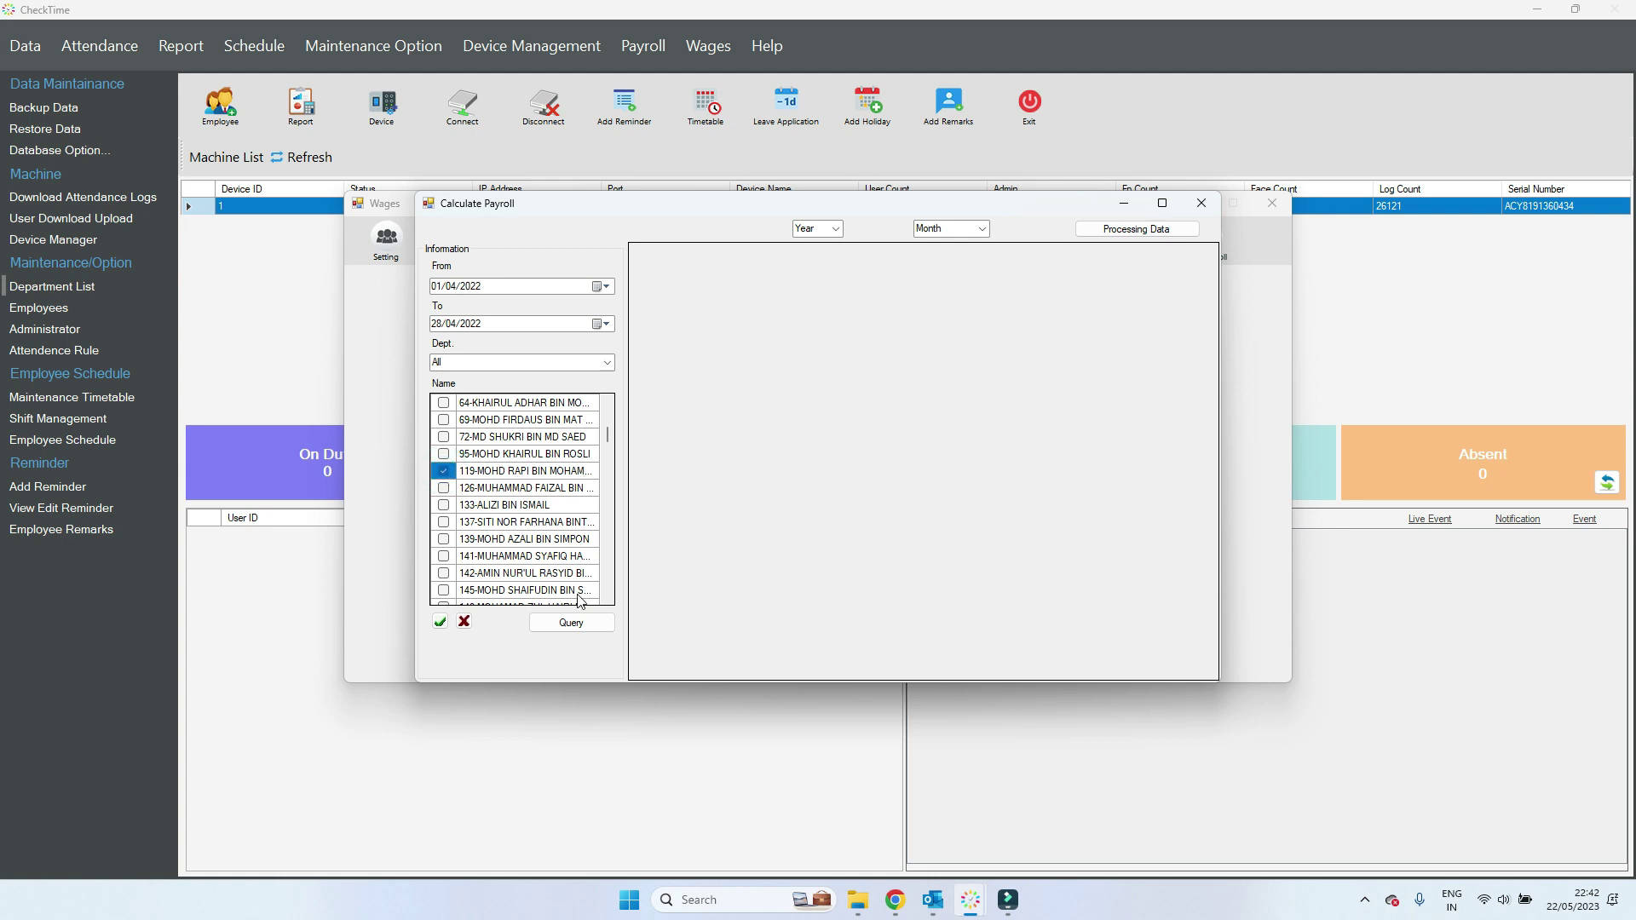
click(571, 623)
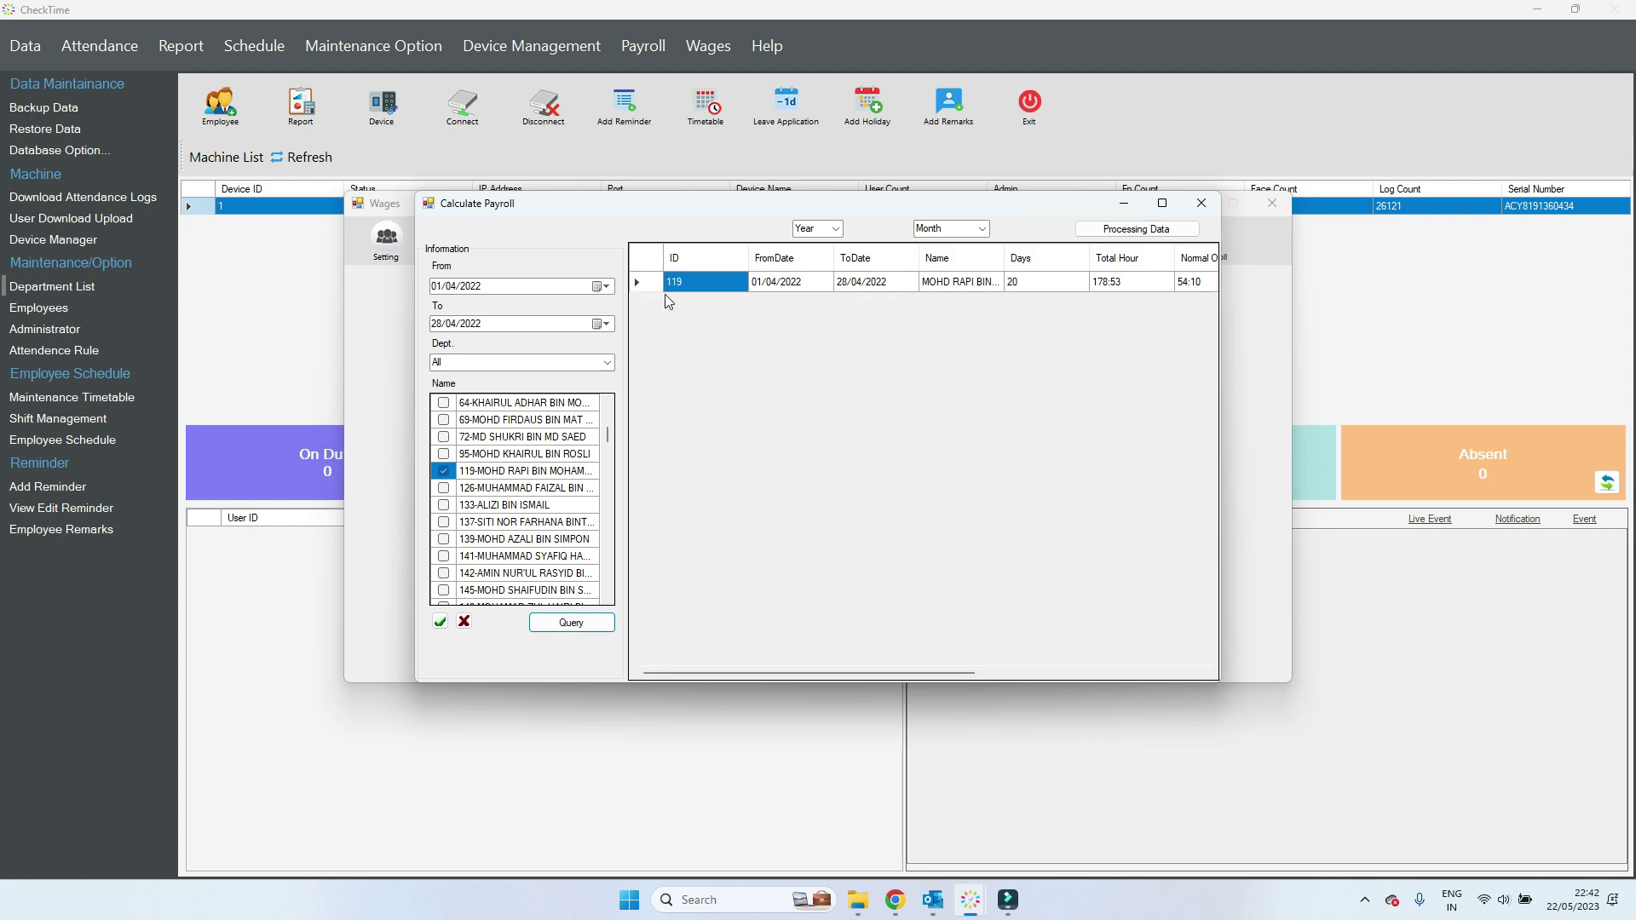
click(649, 283)
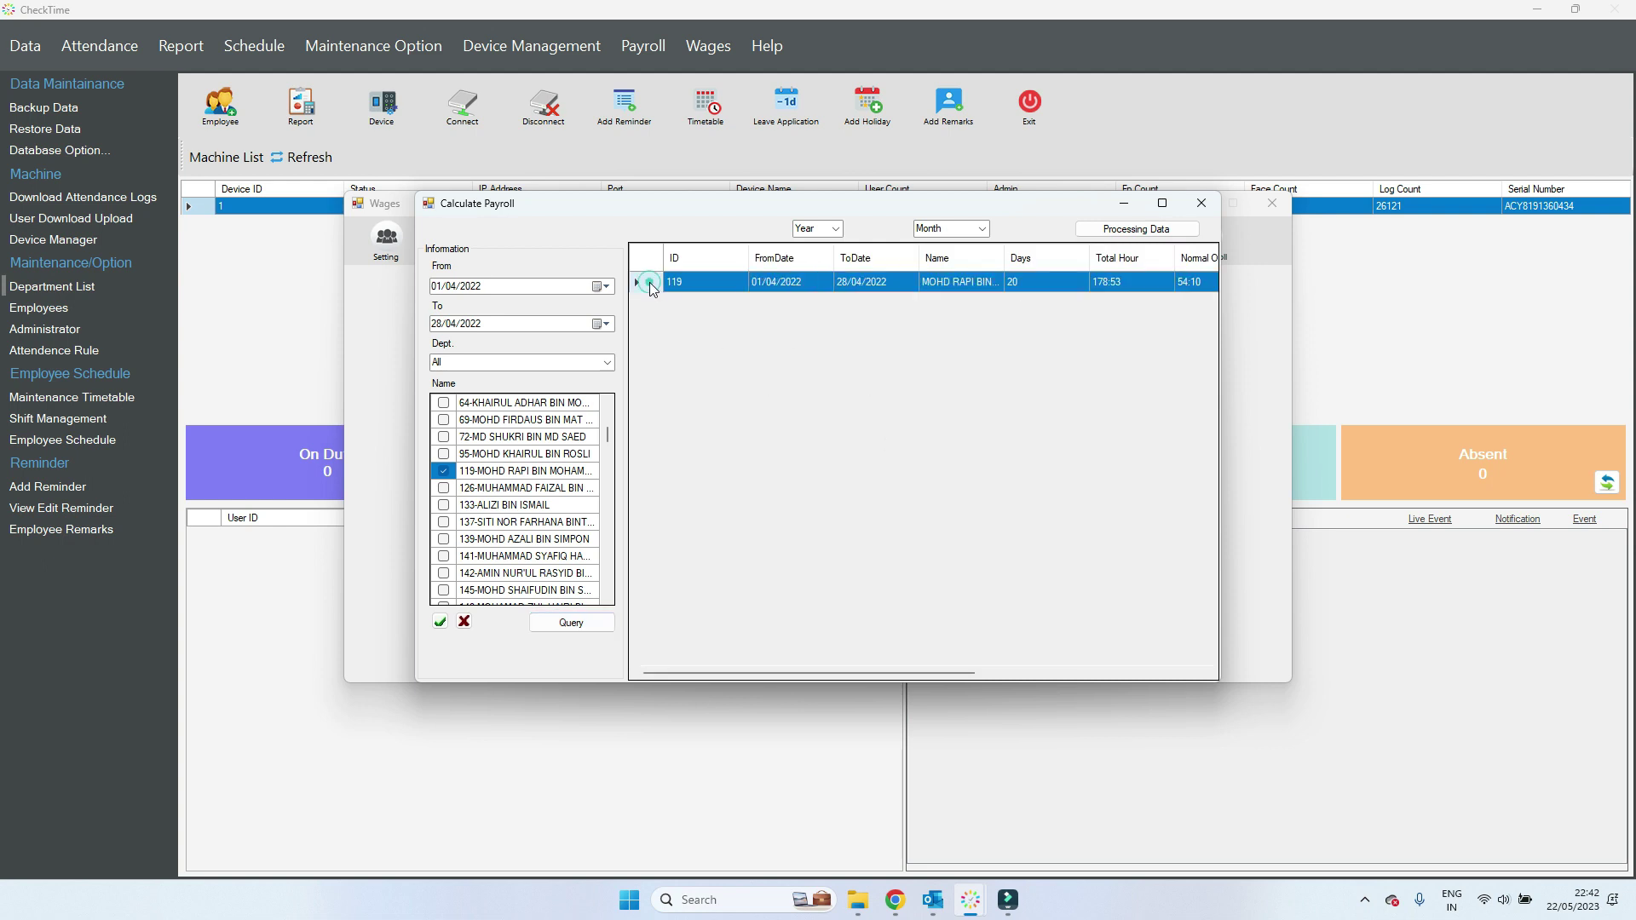
click(1136, 228)
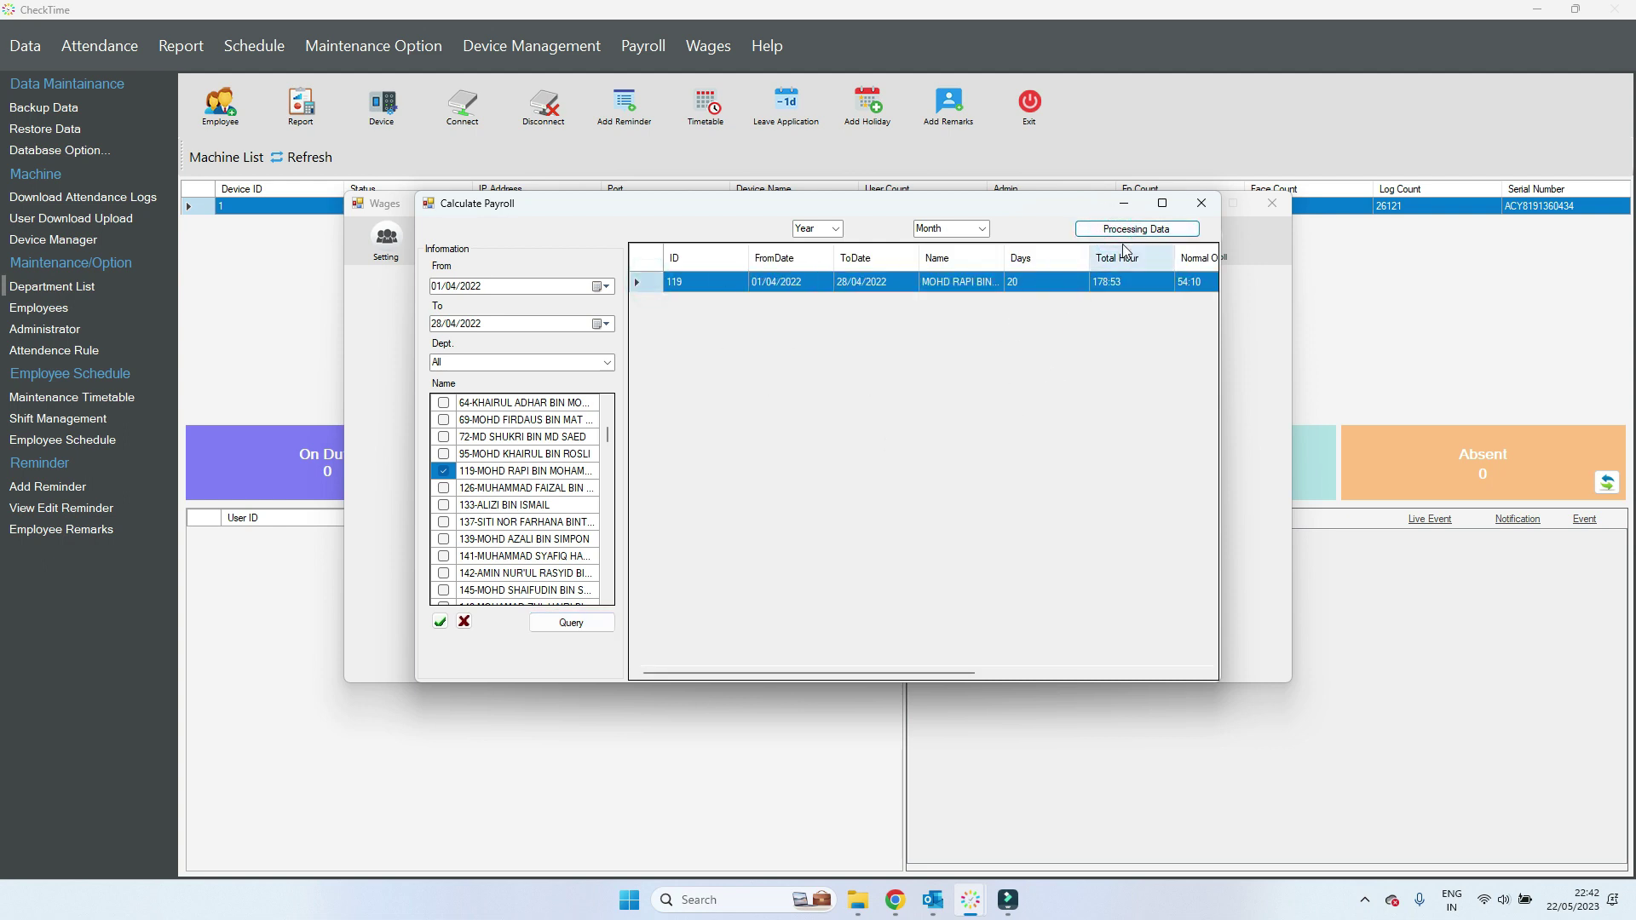
- Process the payroll data for Year 2022, Month April
click(833, 228)
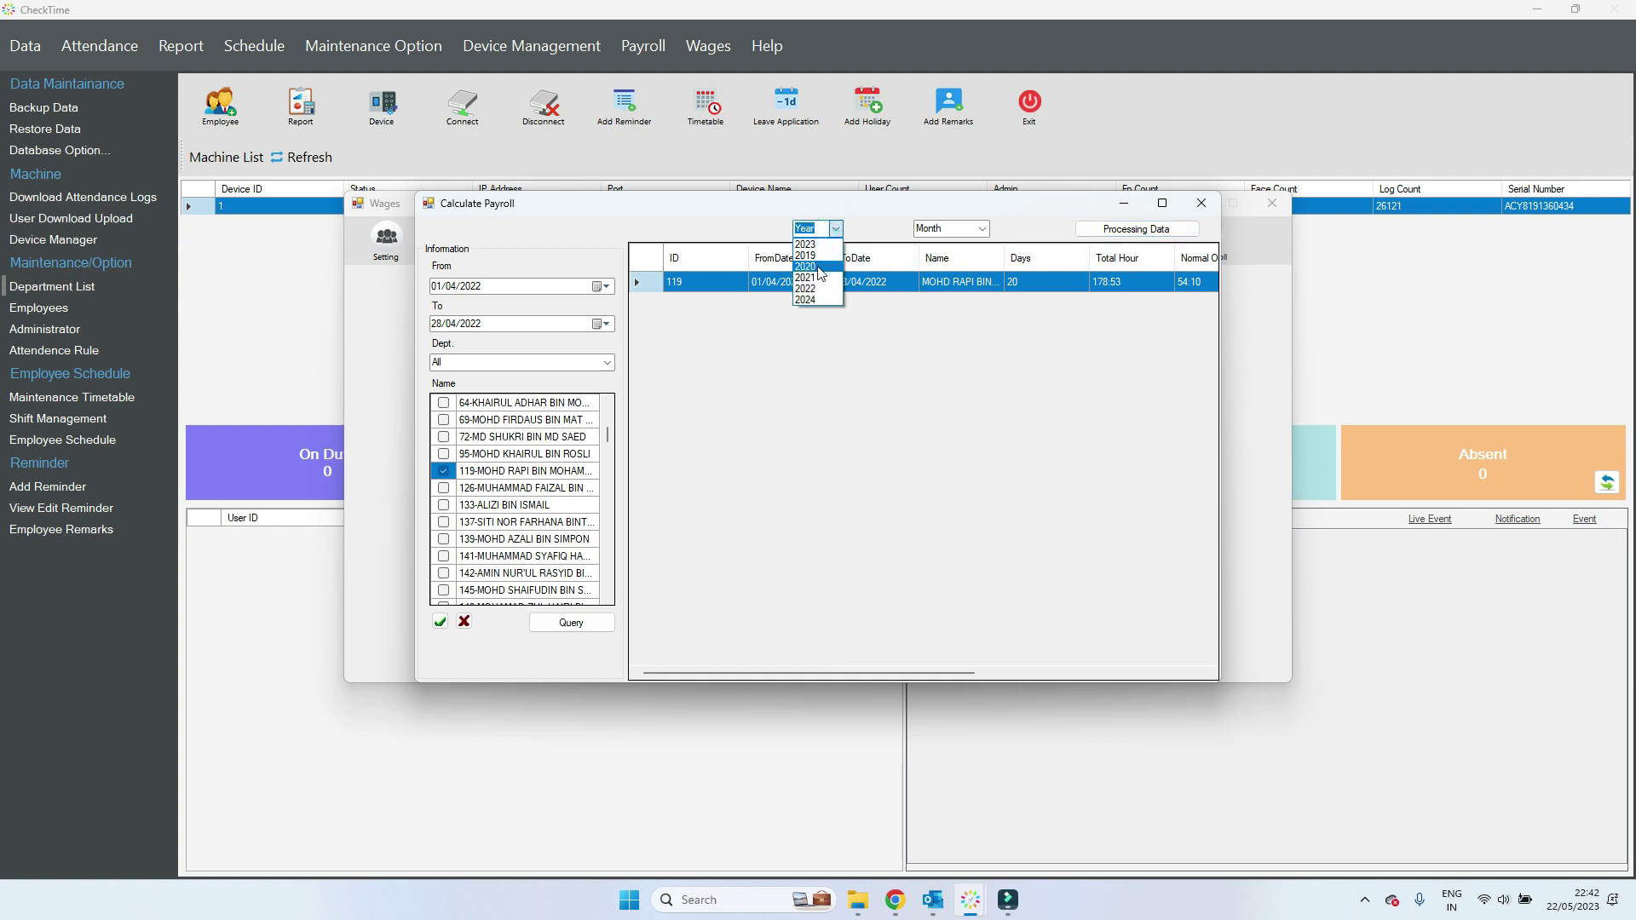
click(818, 280)
scroll(823, 294, down, 1)
click(982, 229)
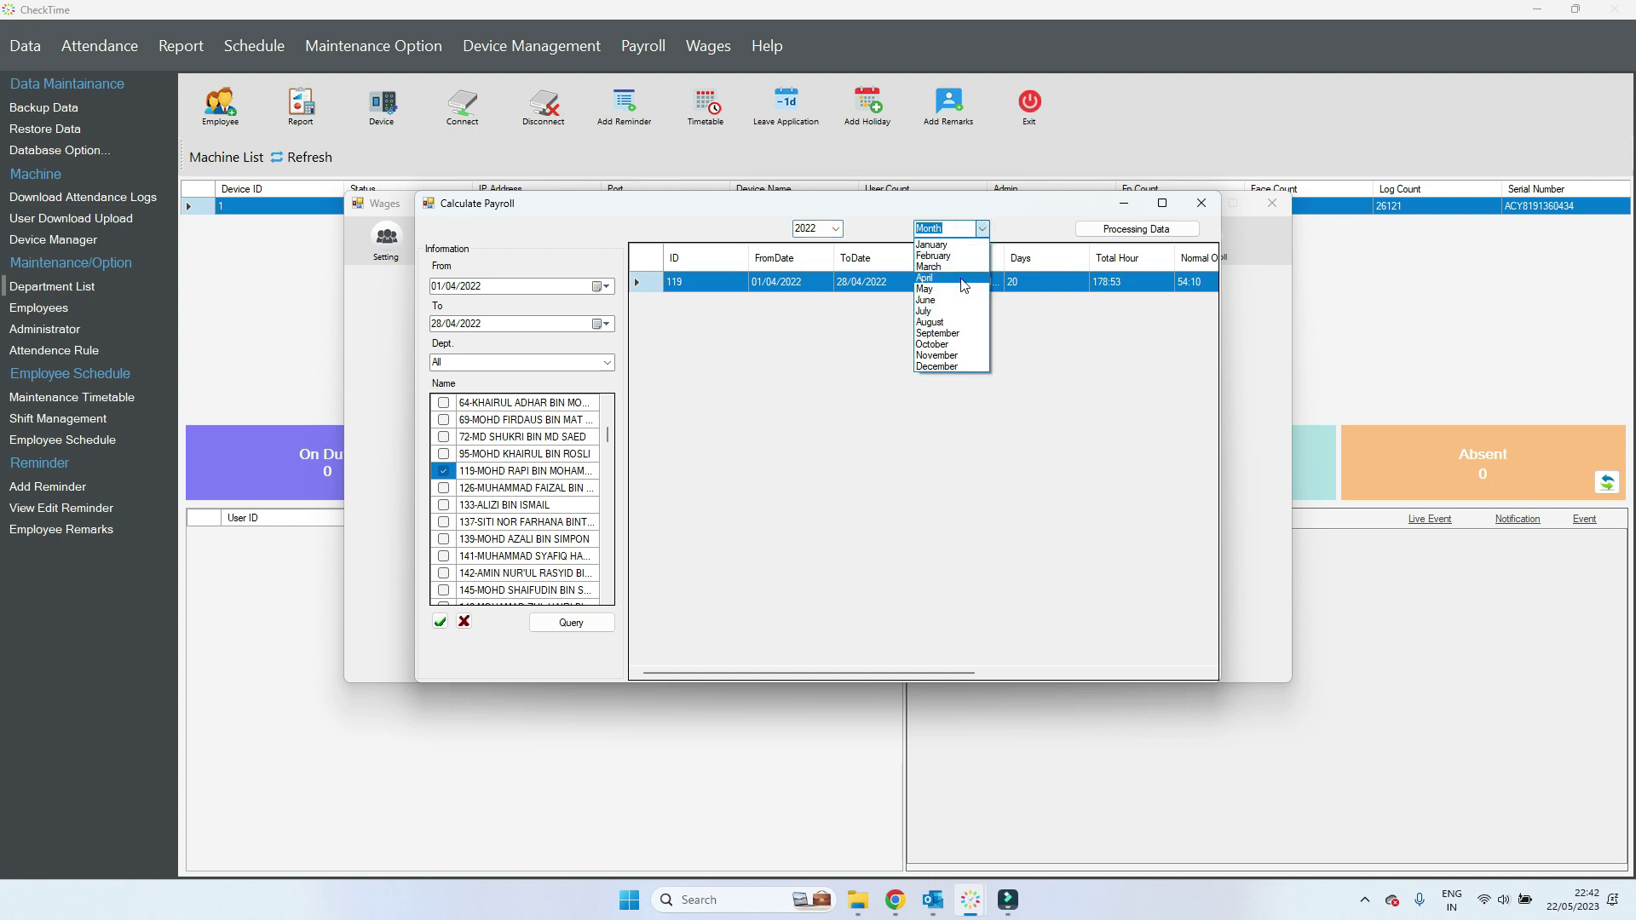
click(927, 278)
click(1114, 230)
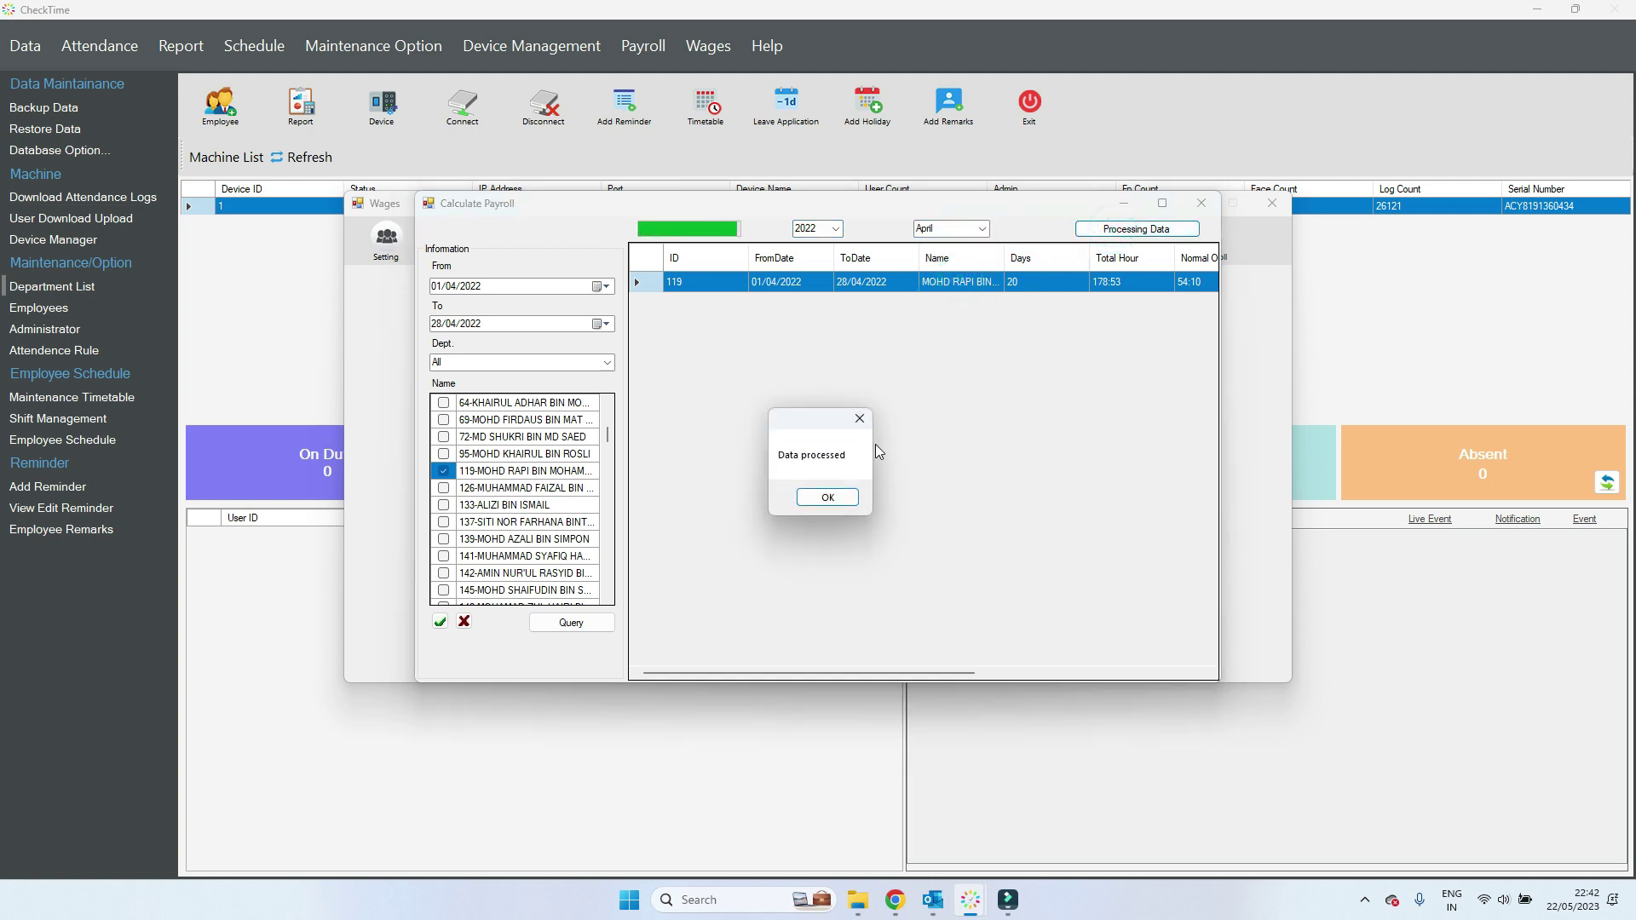
click(824, 494)
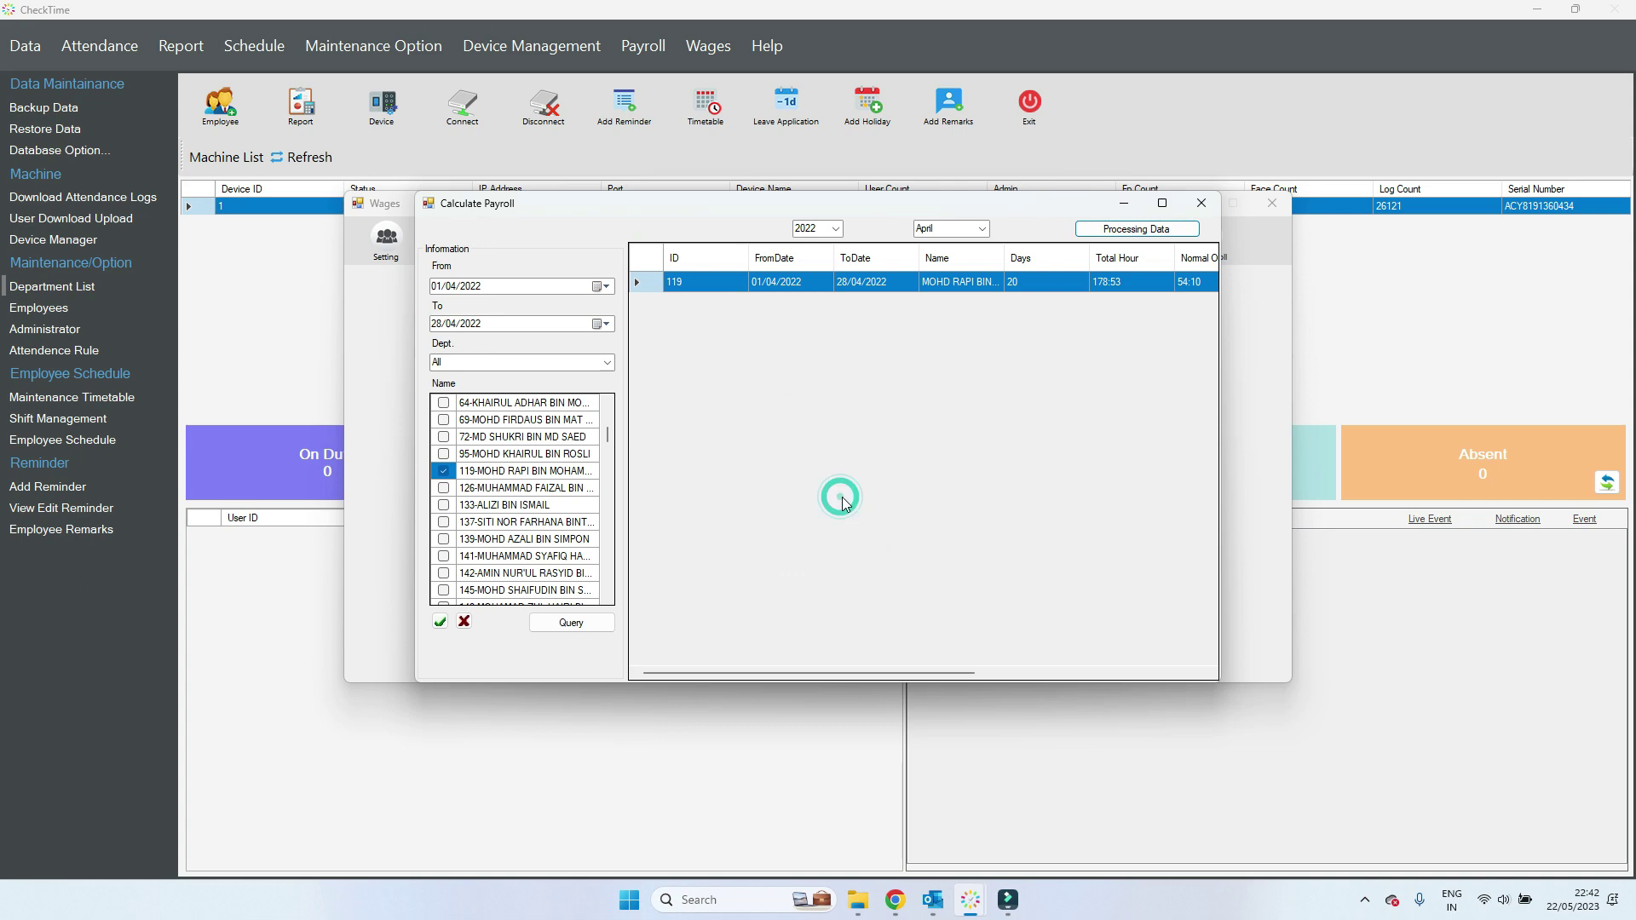
click(1199, 203)
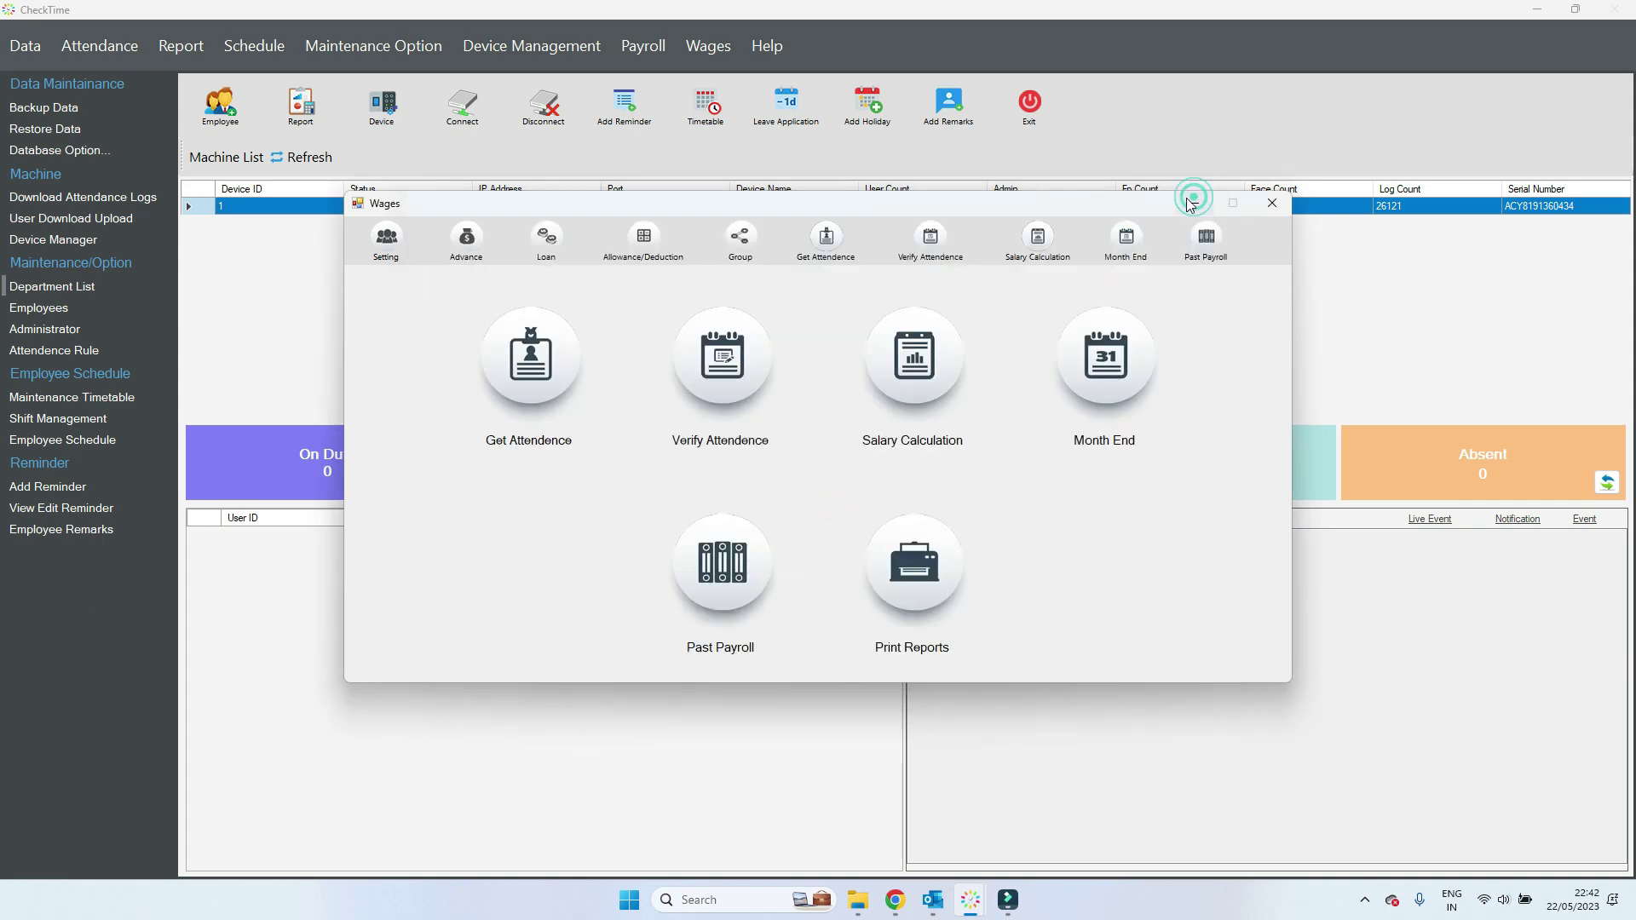
click(730, 351)
scroll(514, 492, down, 3)
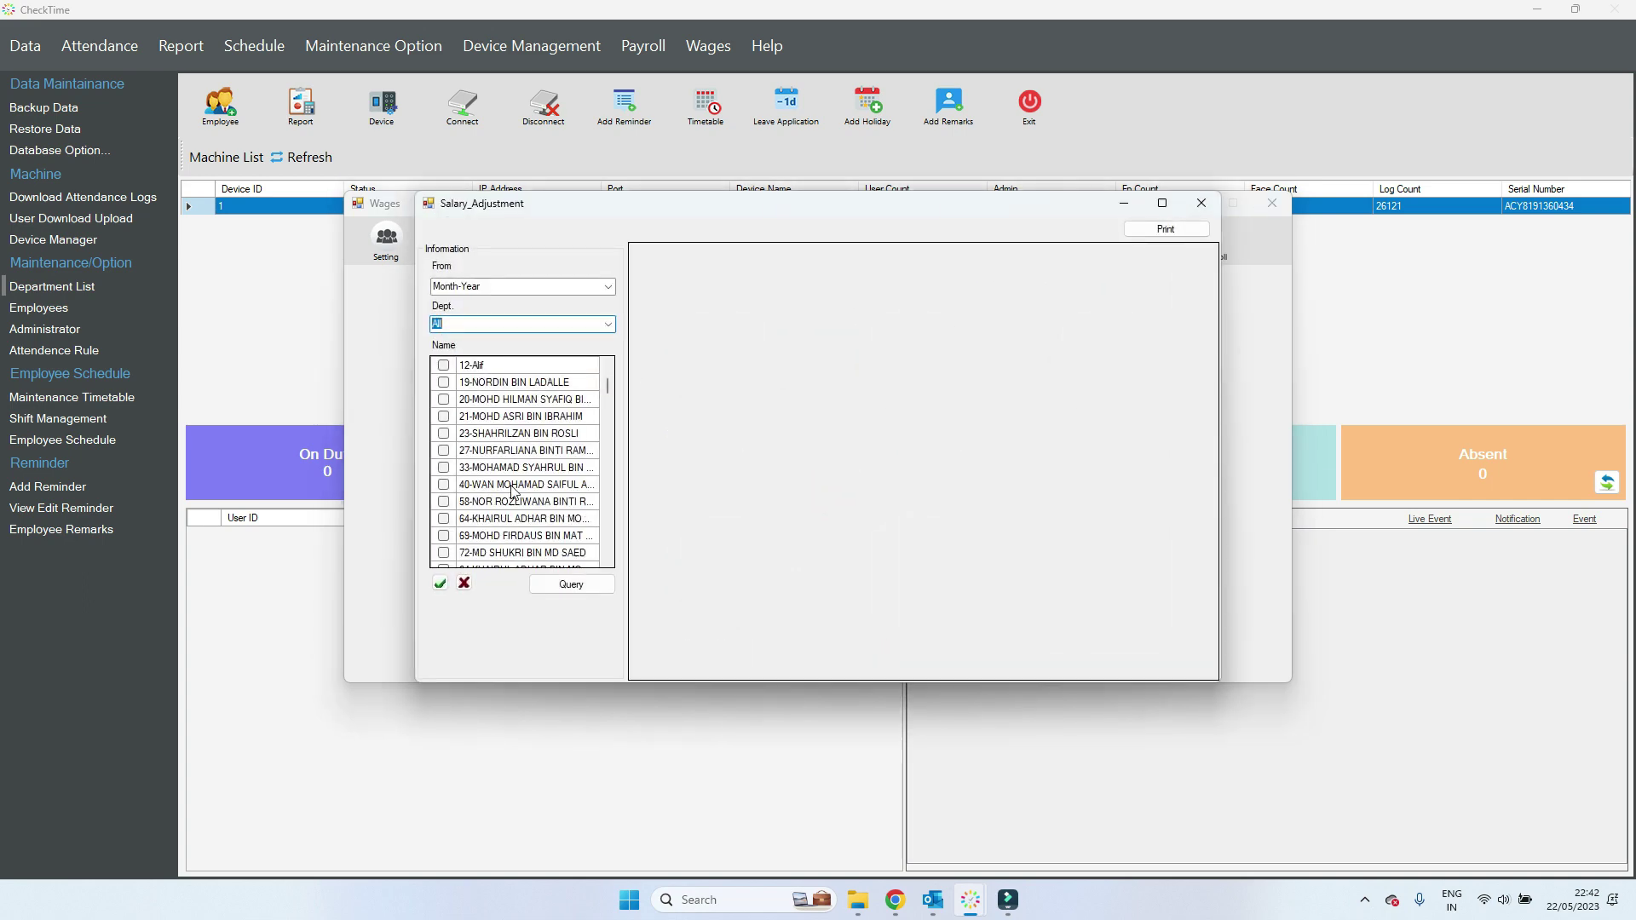
click(443, 537)
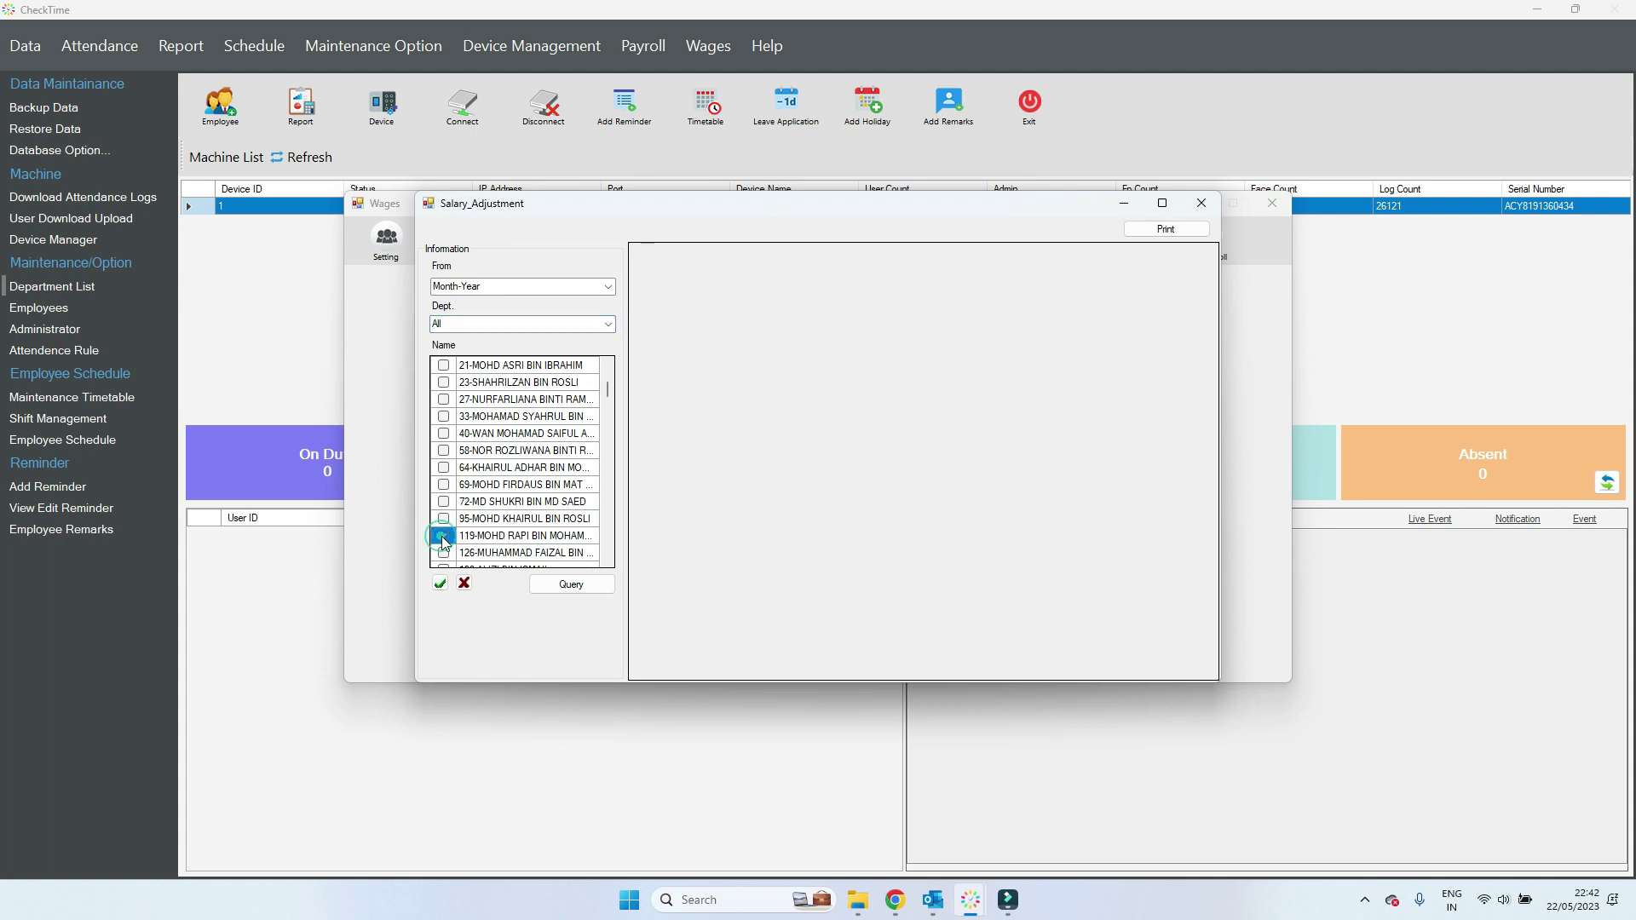
click(608, 286)
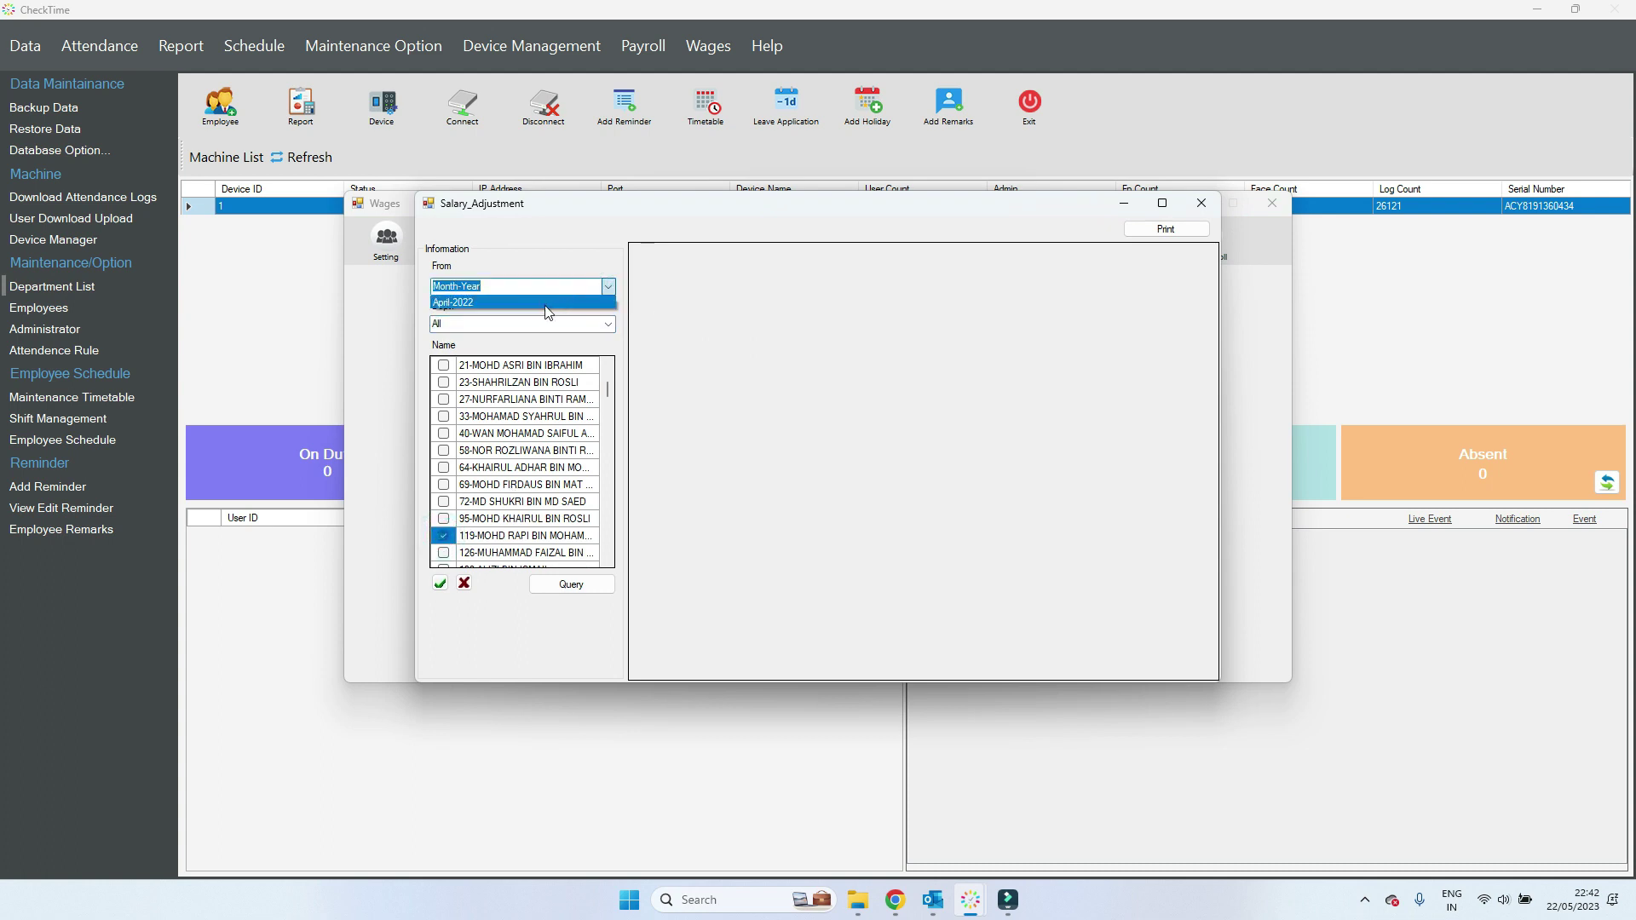
click(545, 305)
click(596, 585)
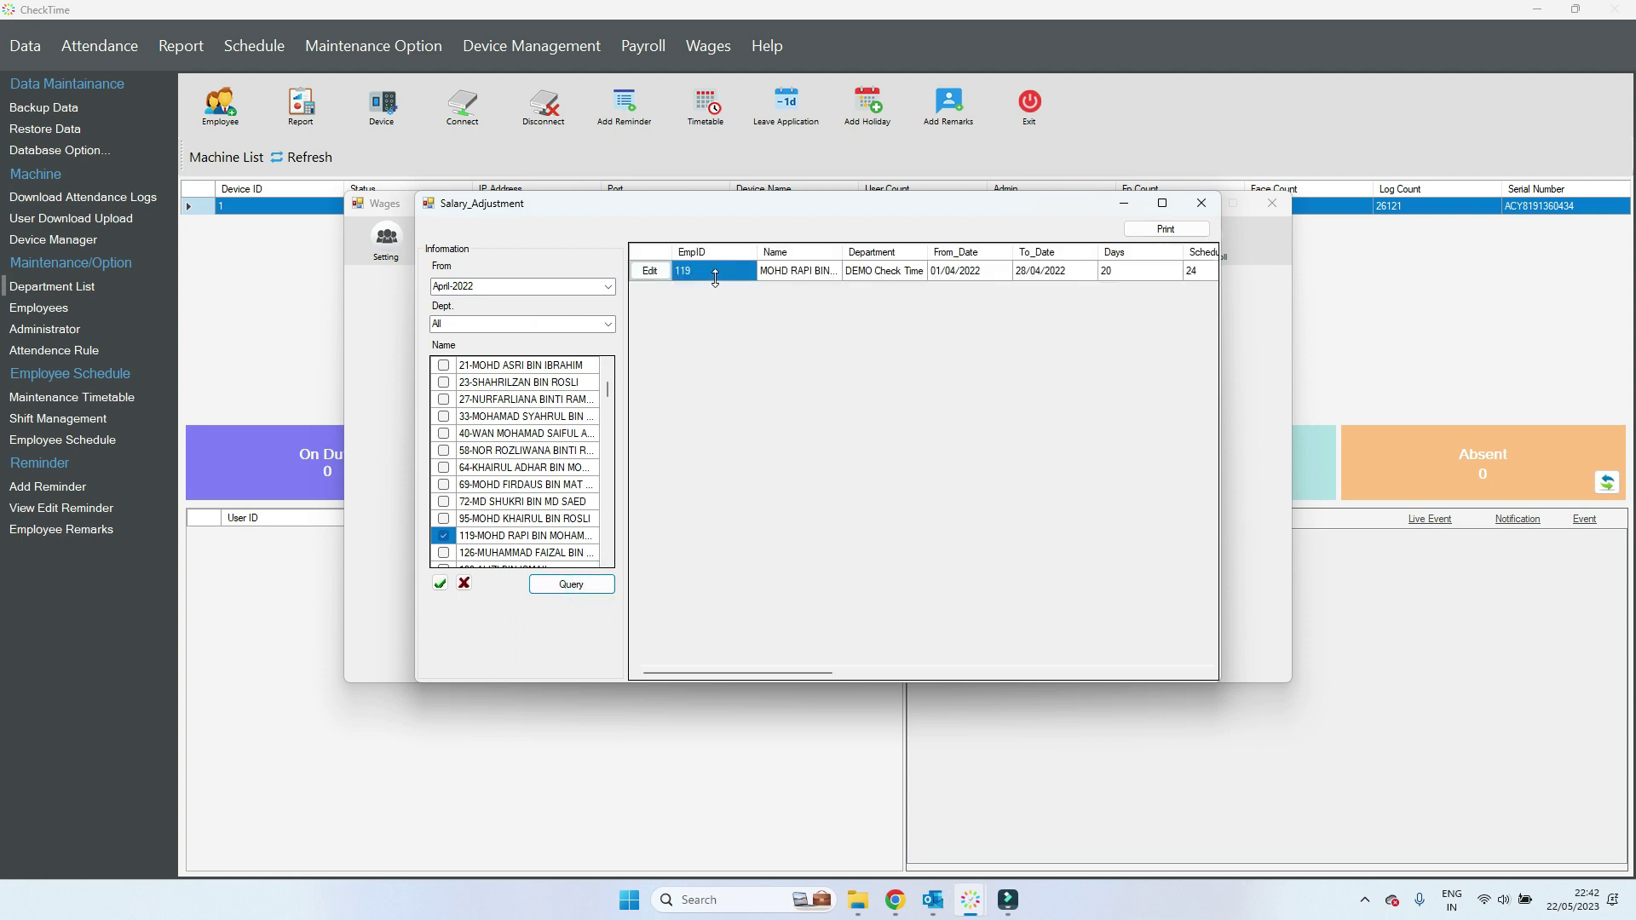
click(649, 271)
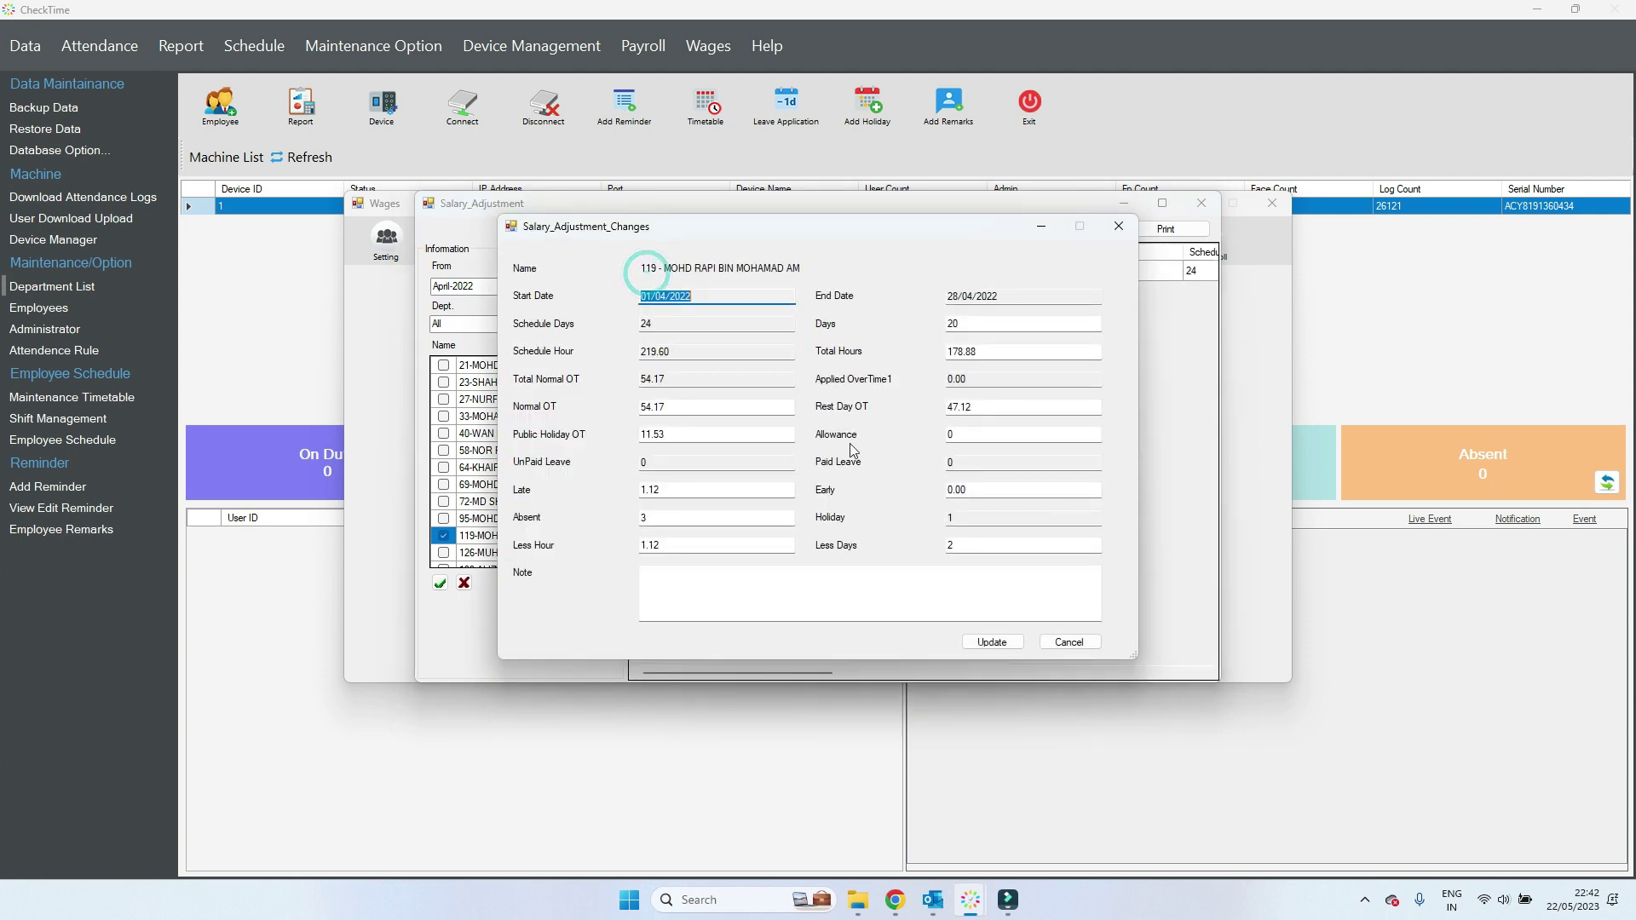
click(1117, 236)
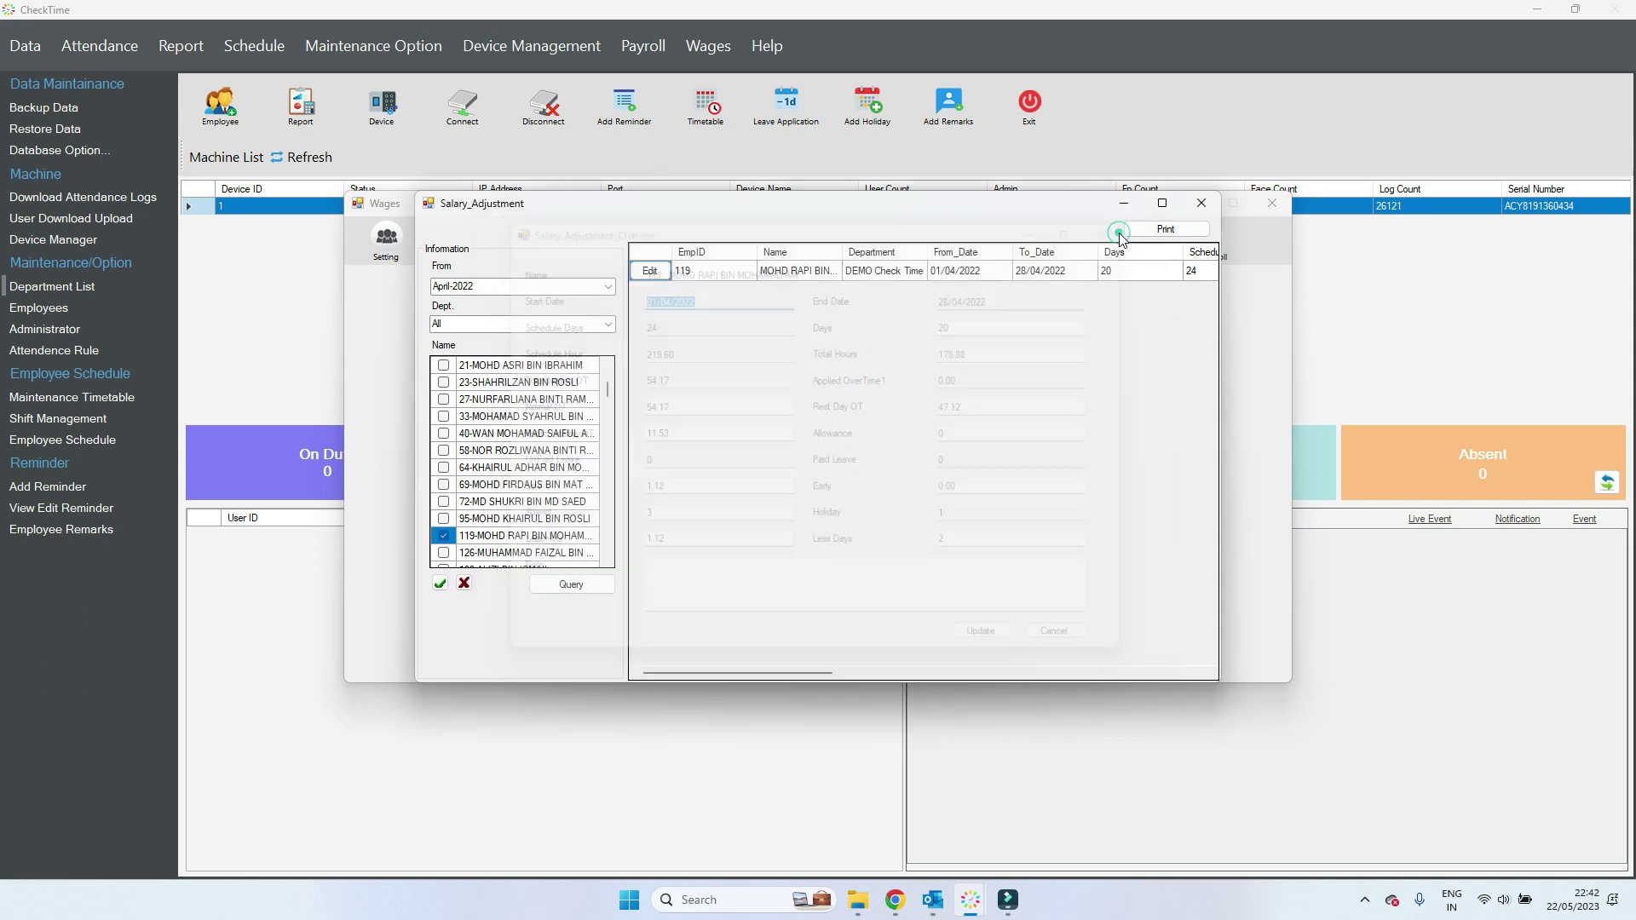
click(1208, 203)
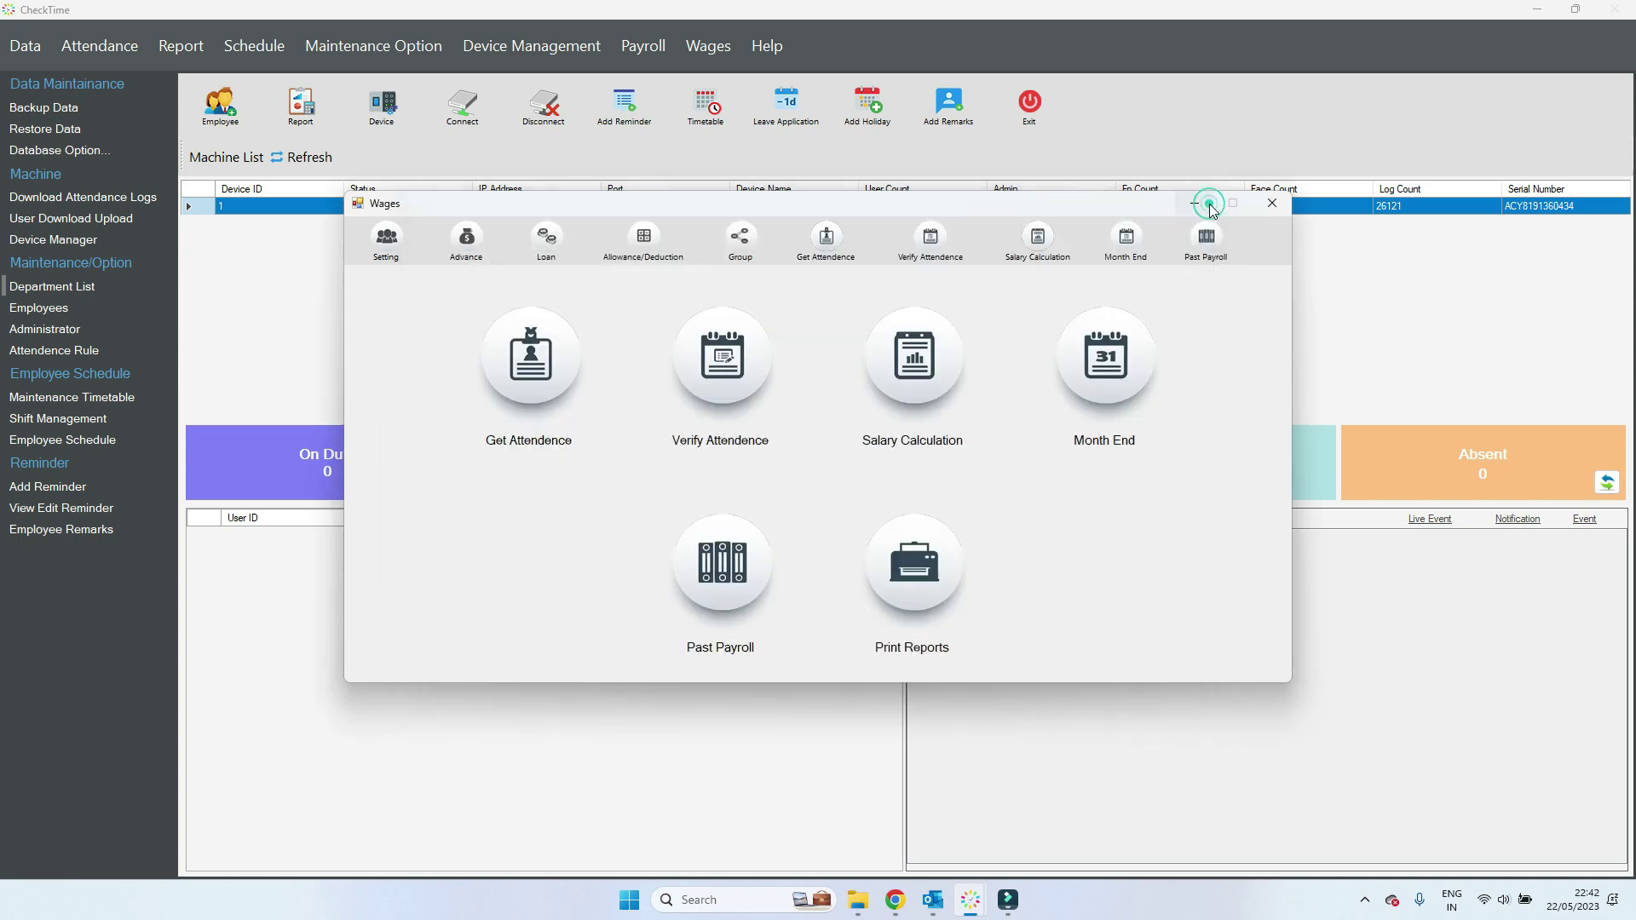
- Load the ticked employee's April-2022 row in Salary Calculation
click(914, 358)
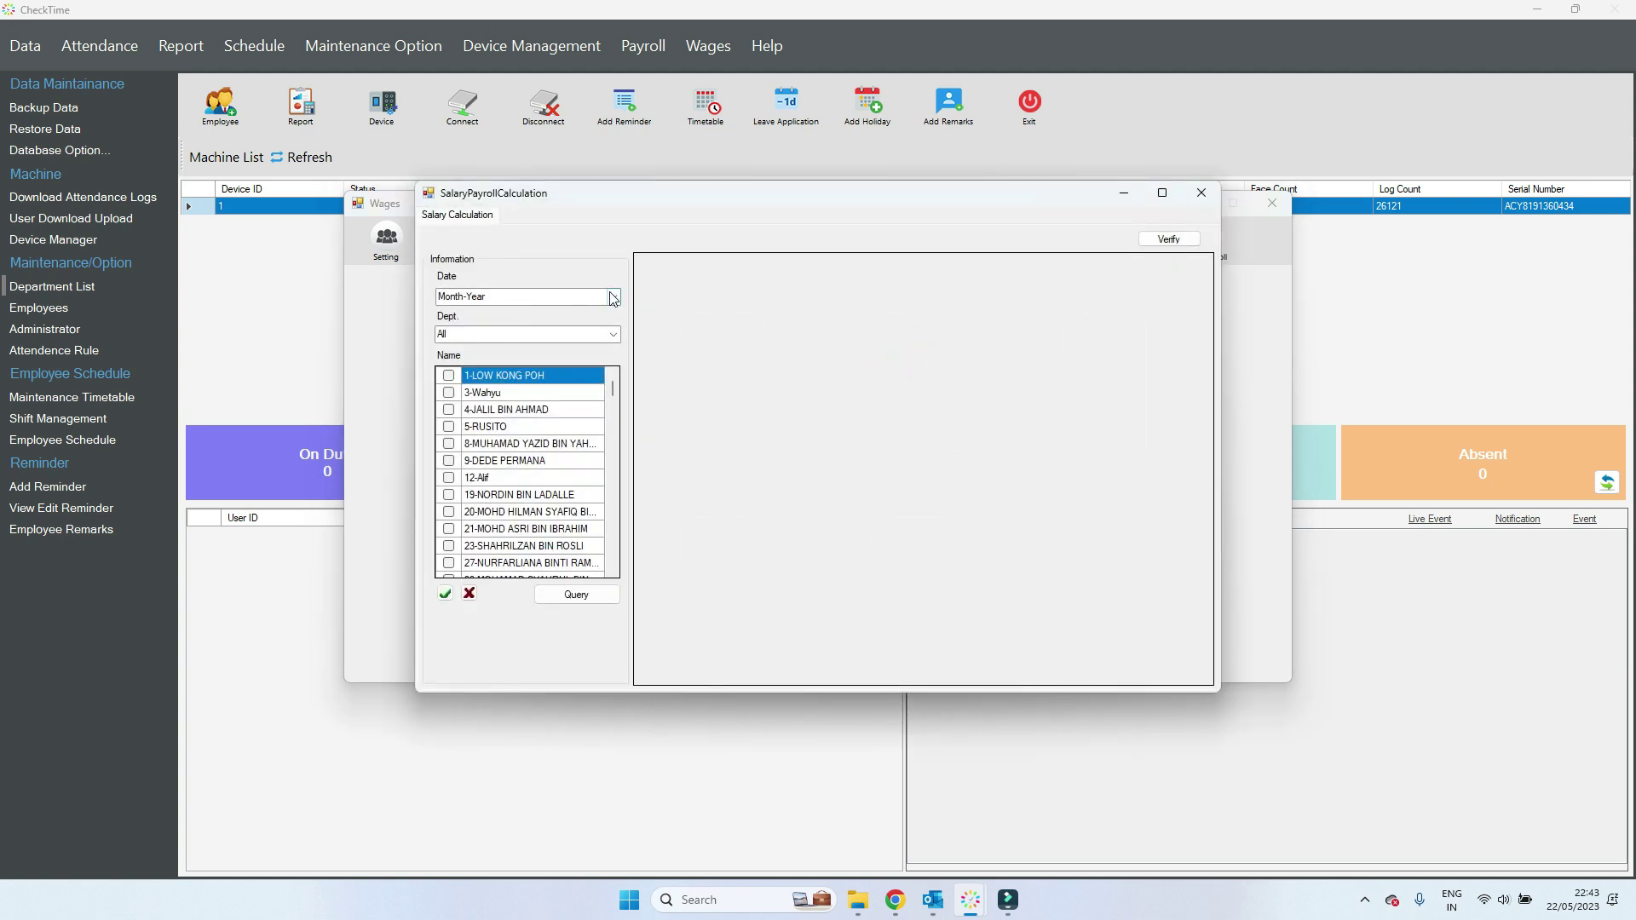
click(611, 297)
click(555, 308)
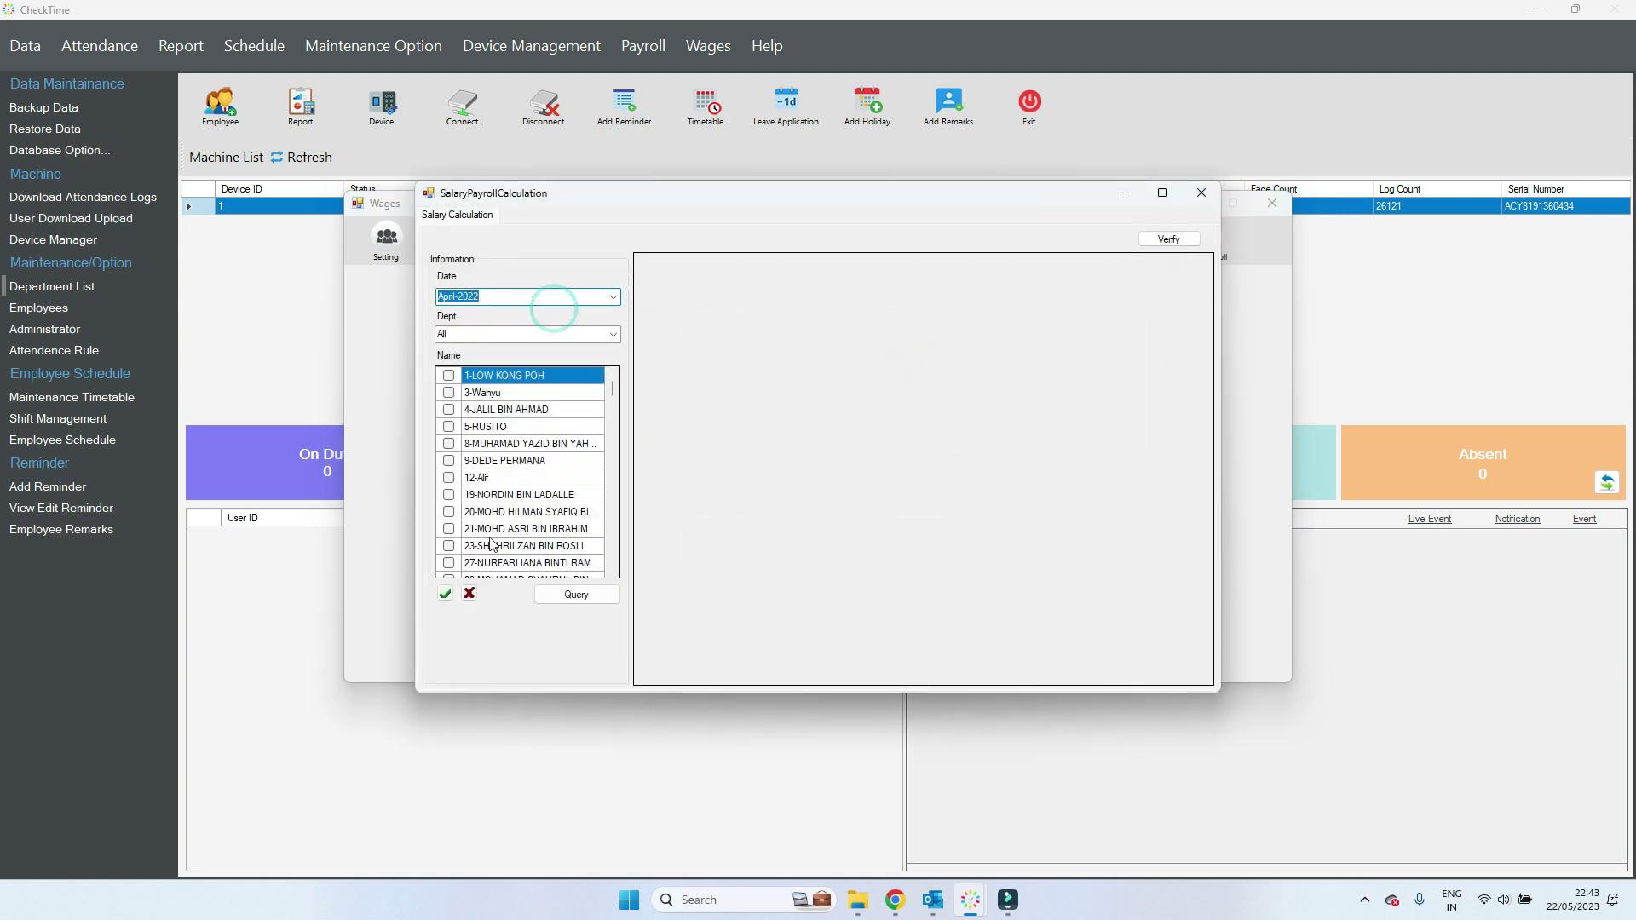
scroll(492, 544, down, 3)
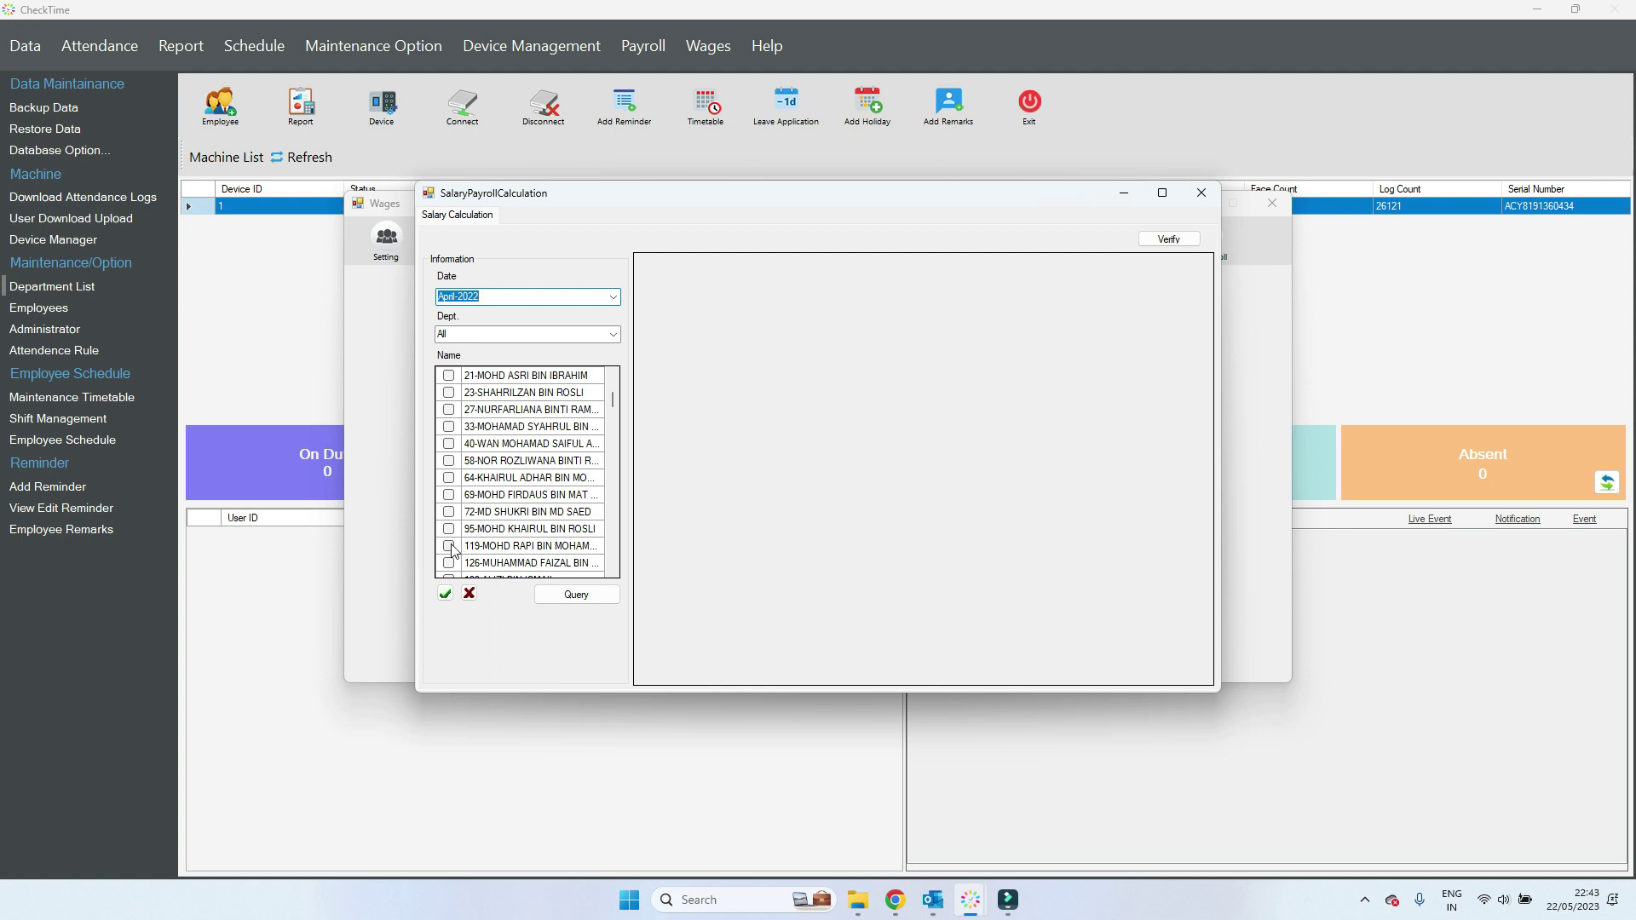
click(449, 547)
click(554, 596)
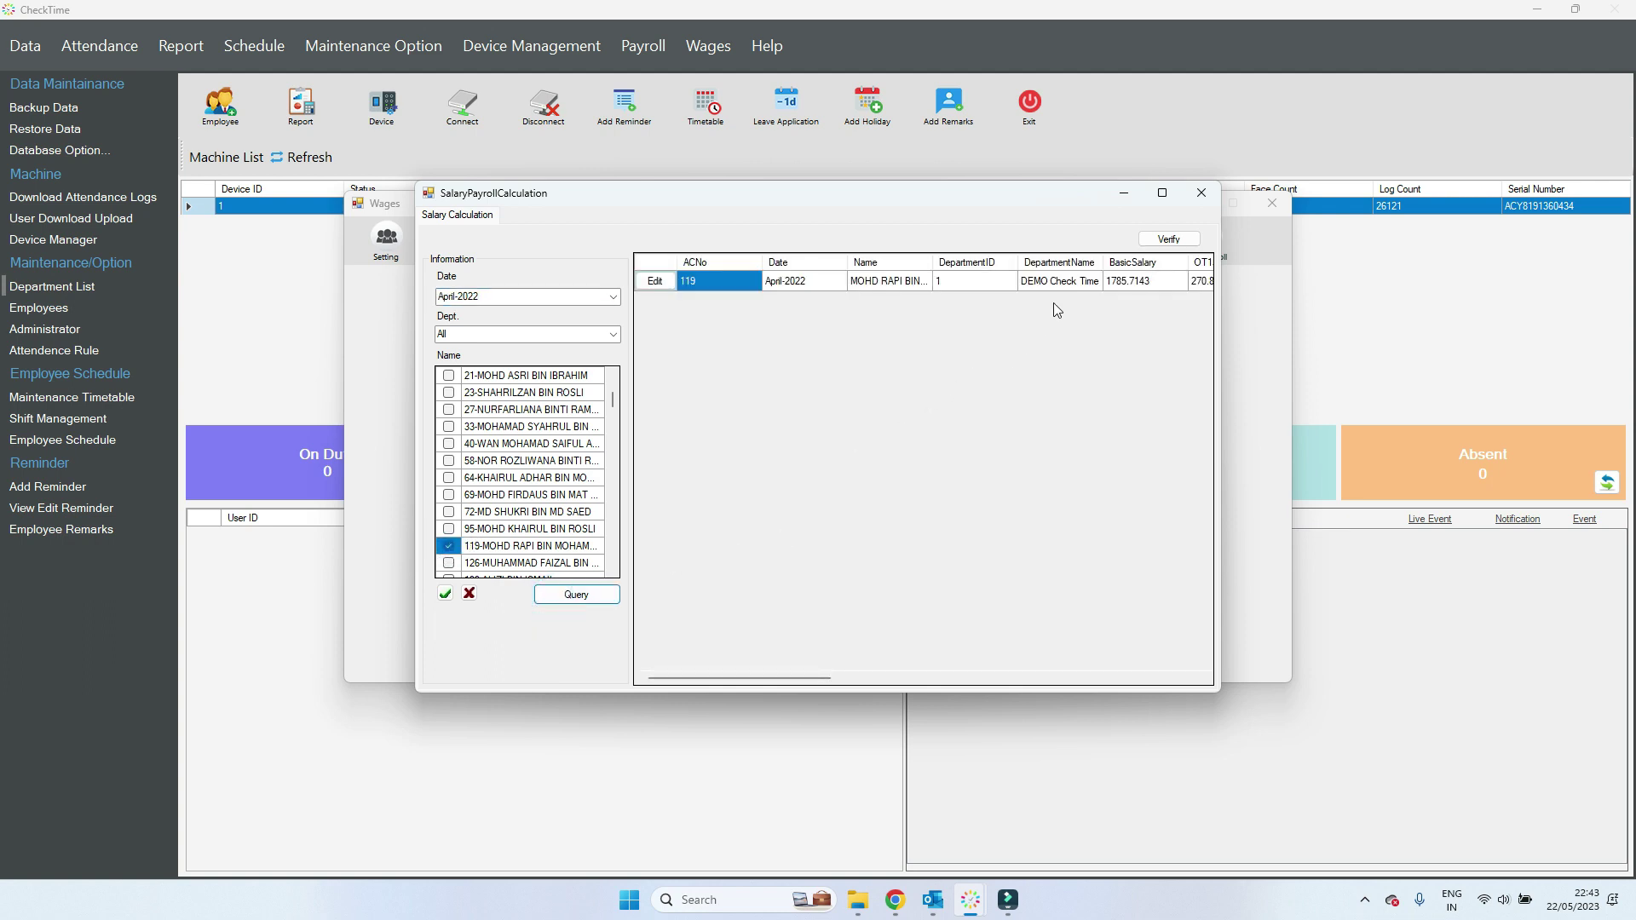
- Review the salary details, including the TAX B deduction, and verify the 2482.5279 salary
click(659, 281)
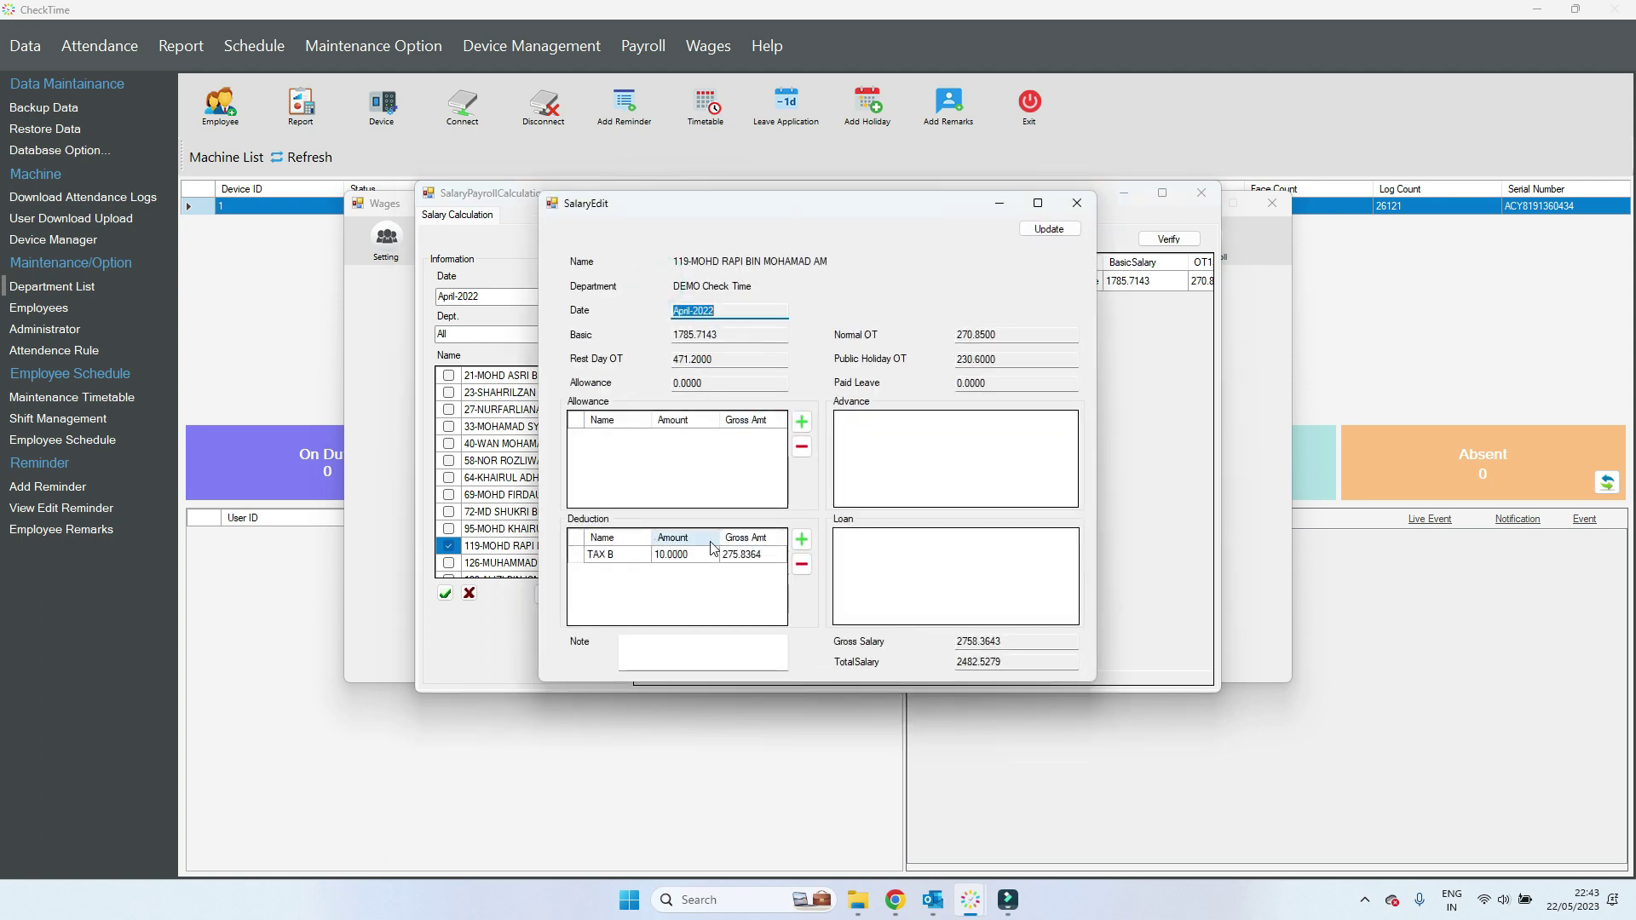
click(578, 554)
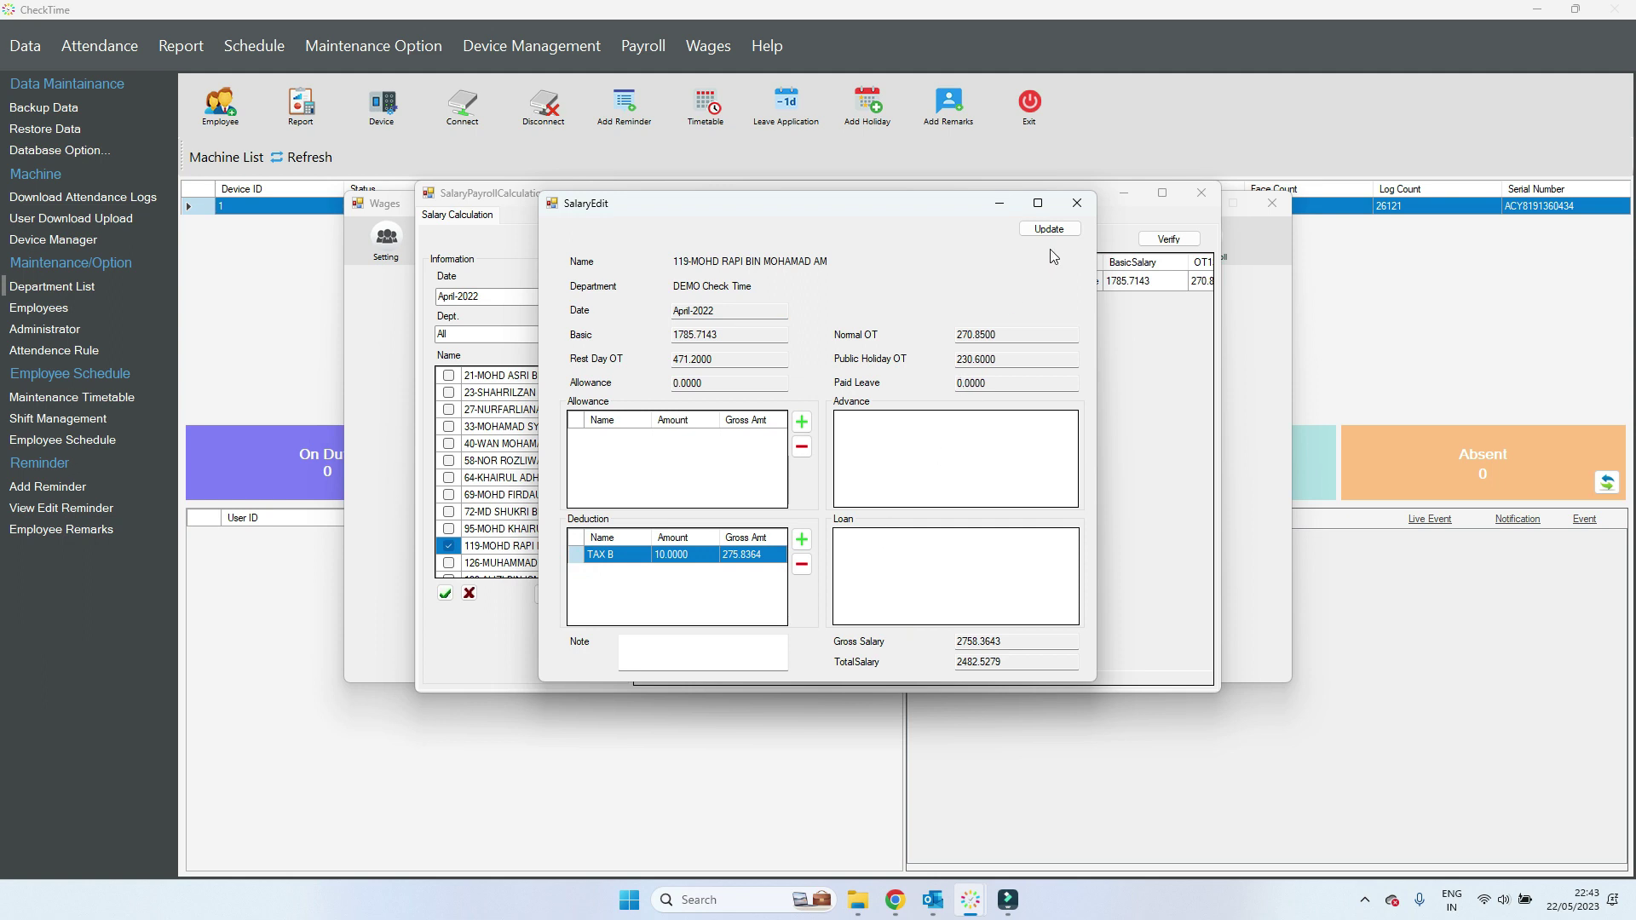
click(1077, 203)
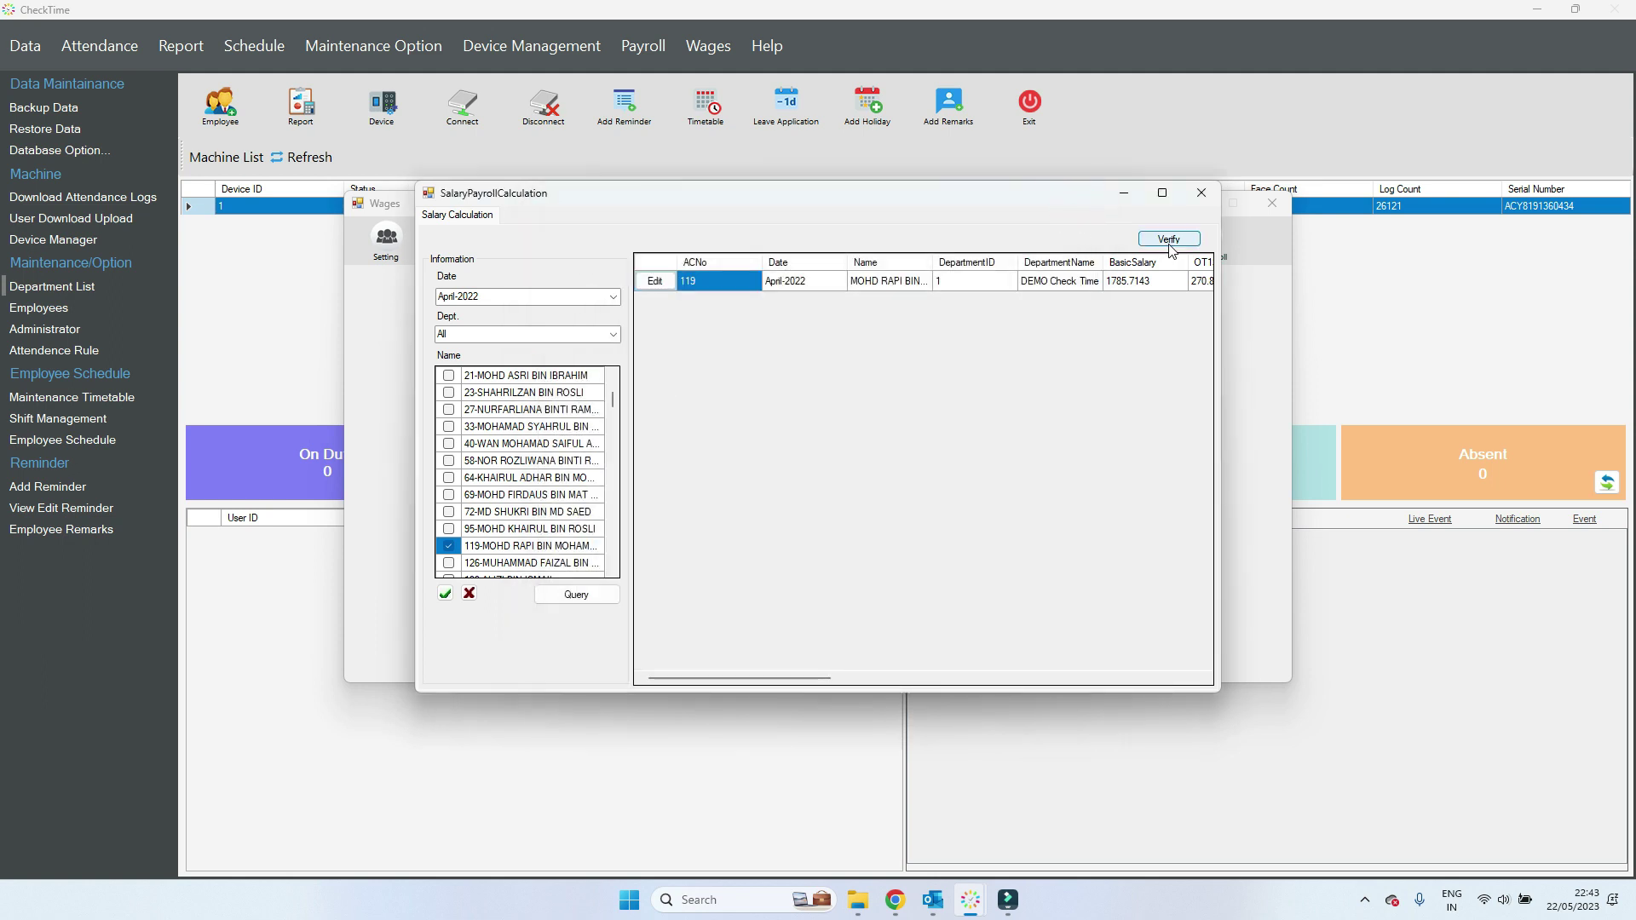
click(1169, 239)
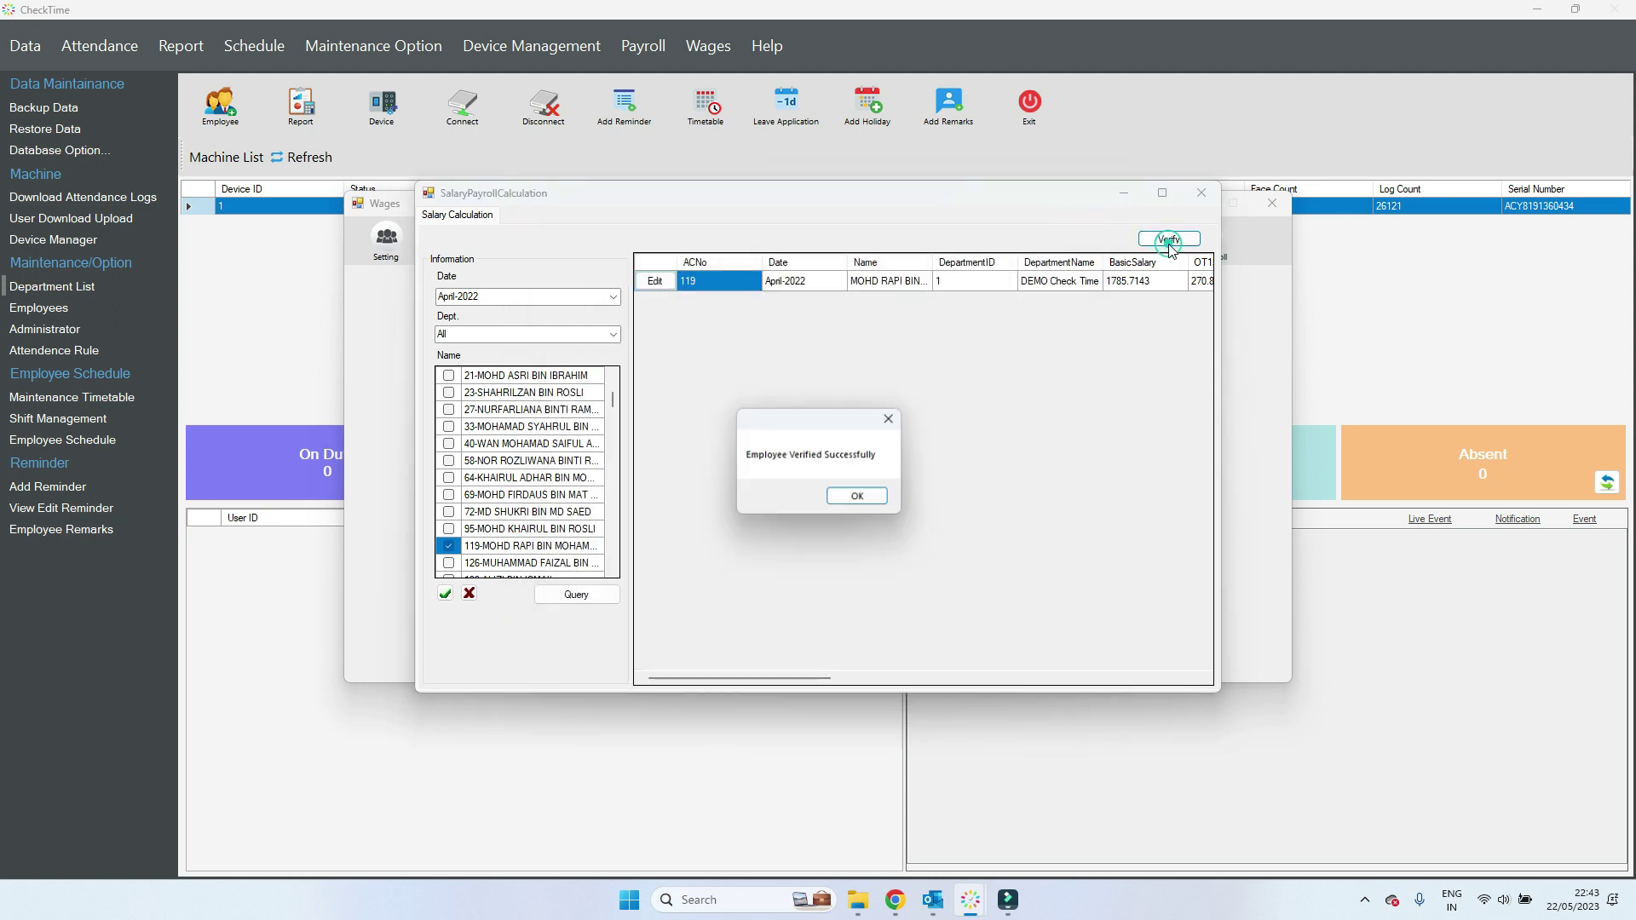
click(854, 500)
- Run month-end closing for April-2022, confirming with the required password
click(1200, 194)
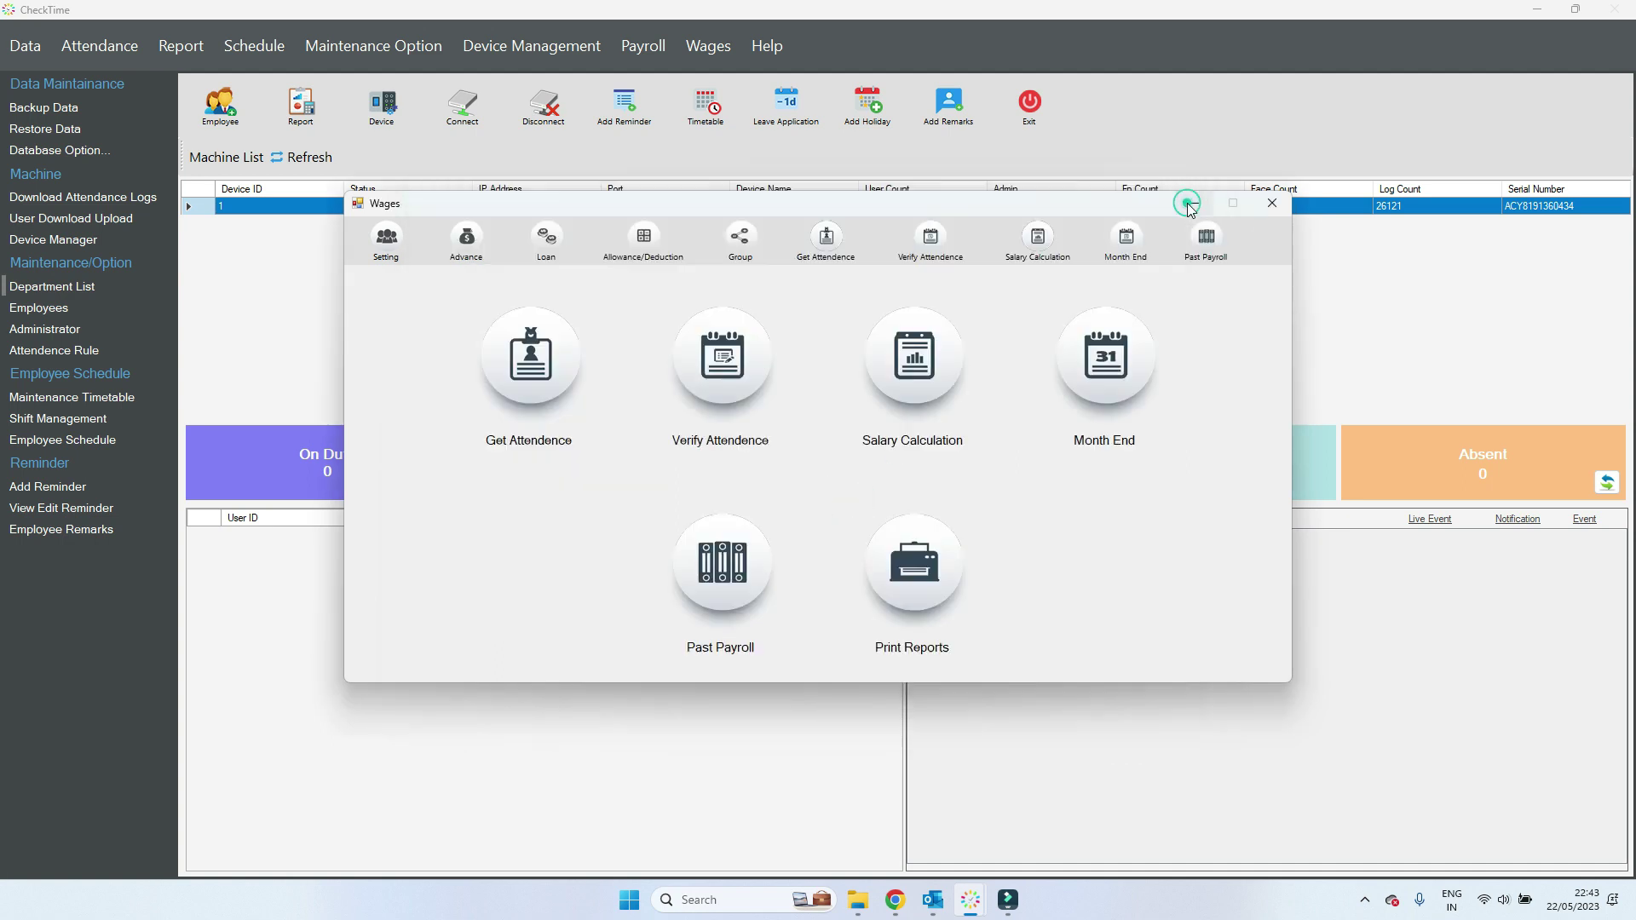
click(1100, 362)
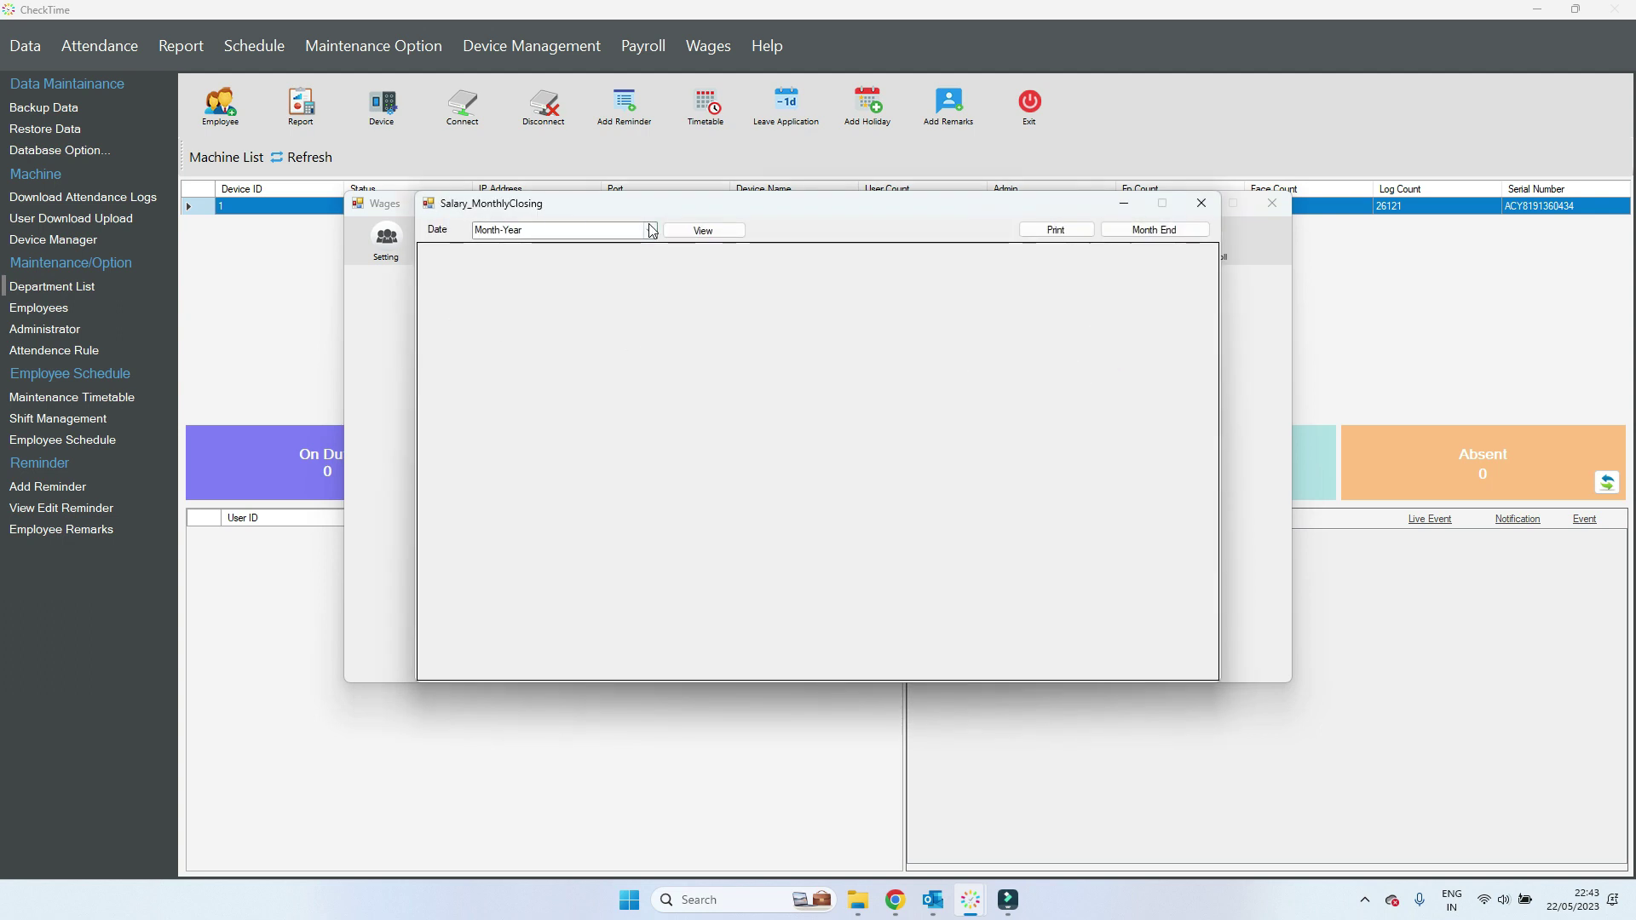
click(649, 230)
click(617, 246)
click(682, 233)
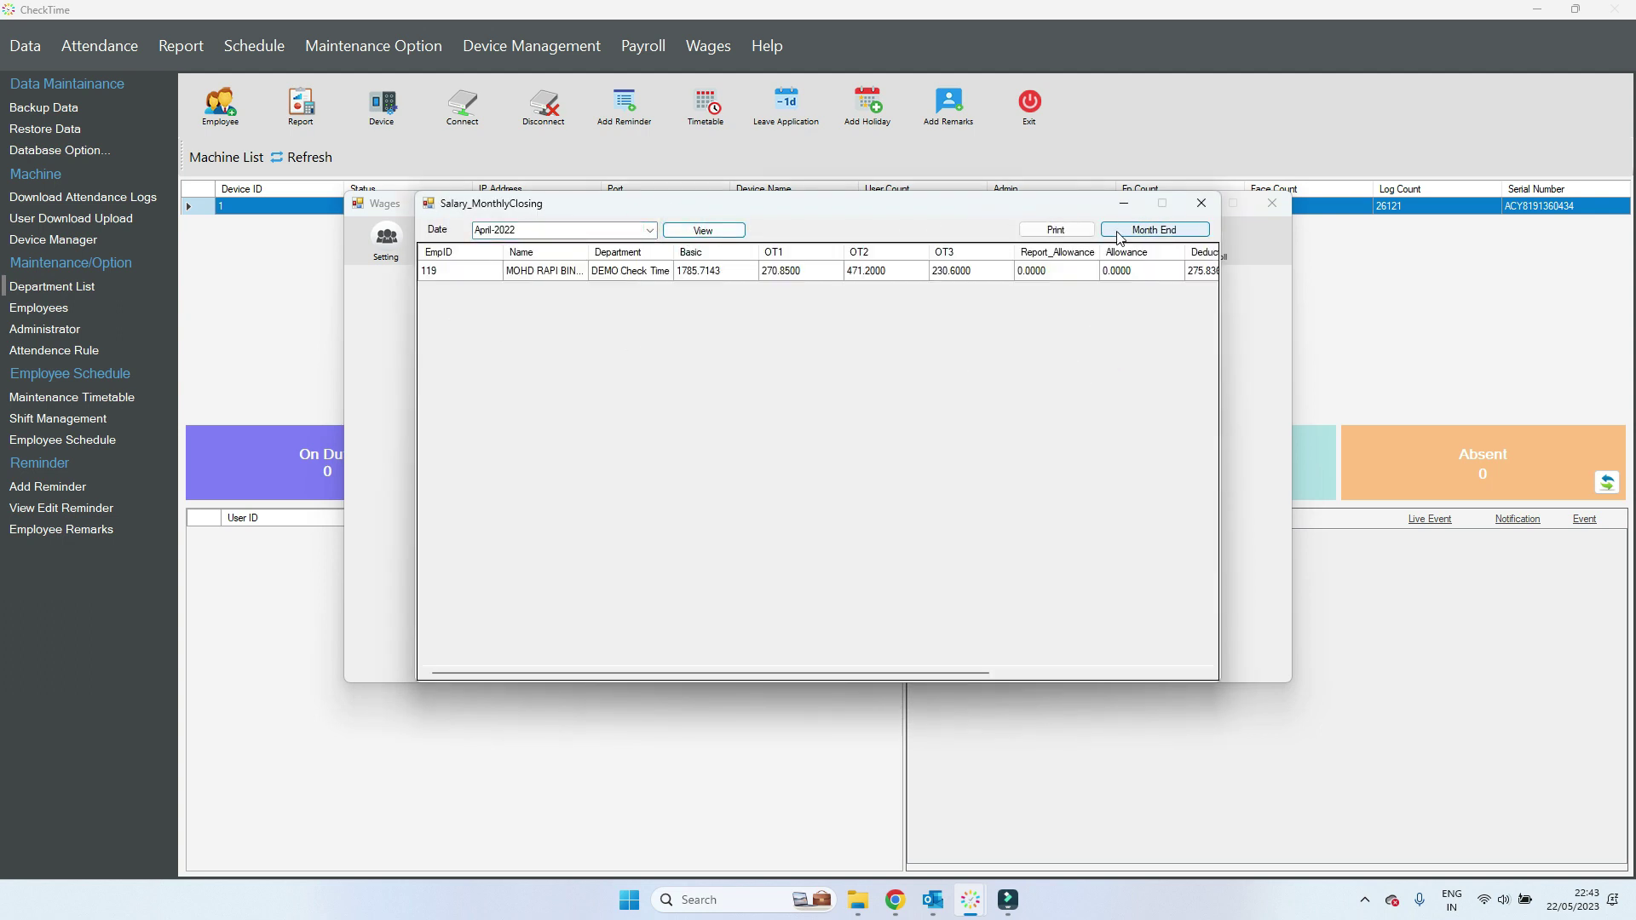
click(1119, 234)
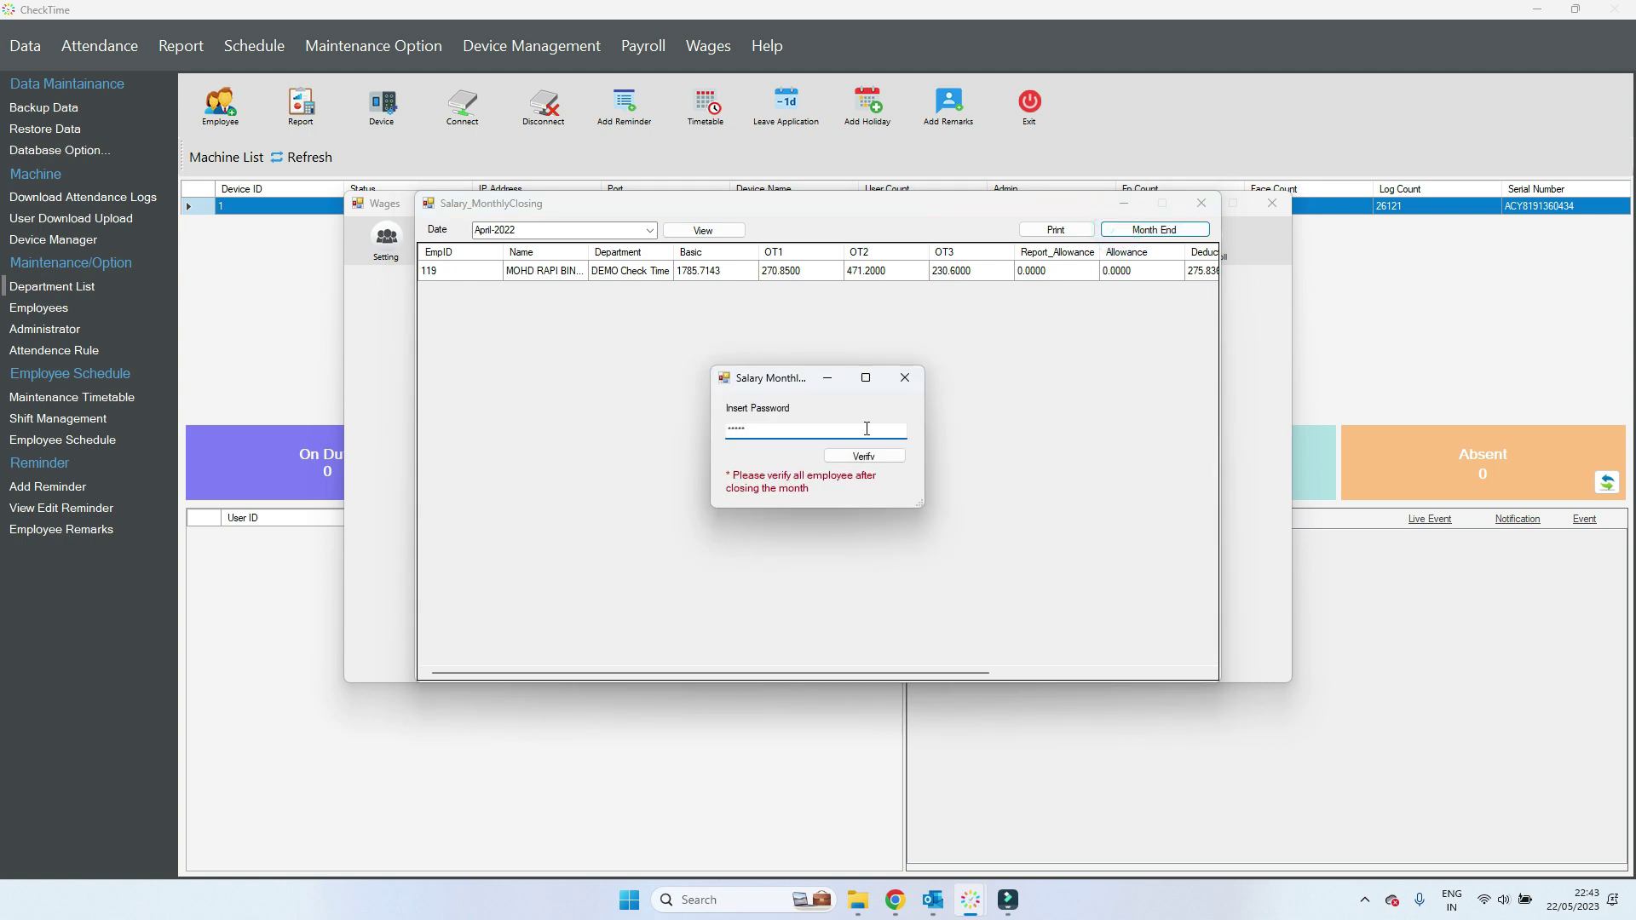
click(863, 456)
click(849, 496)
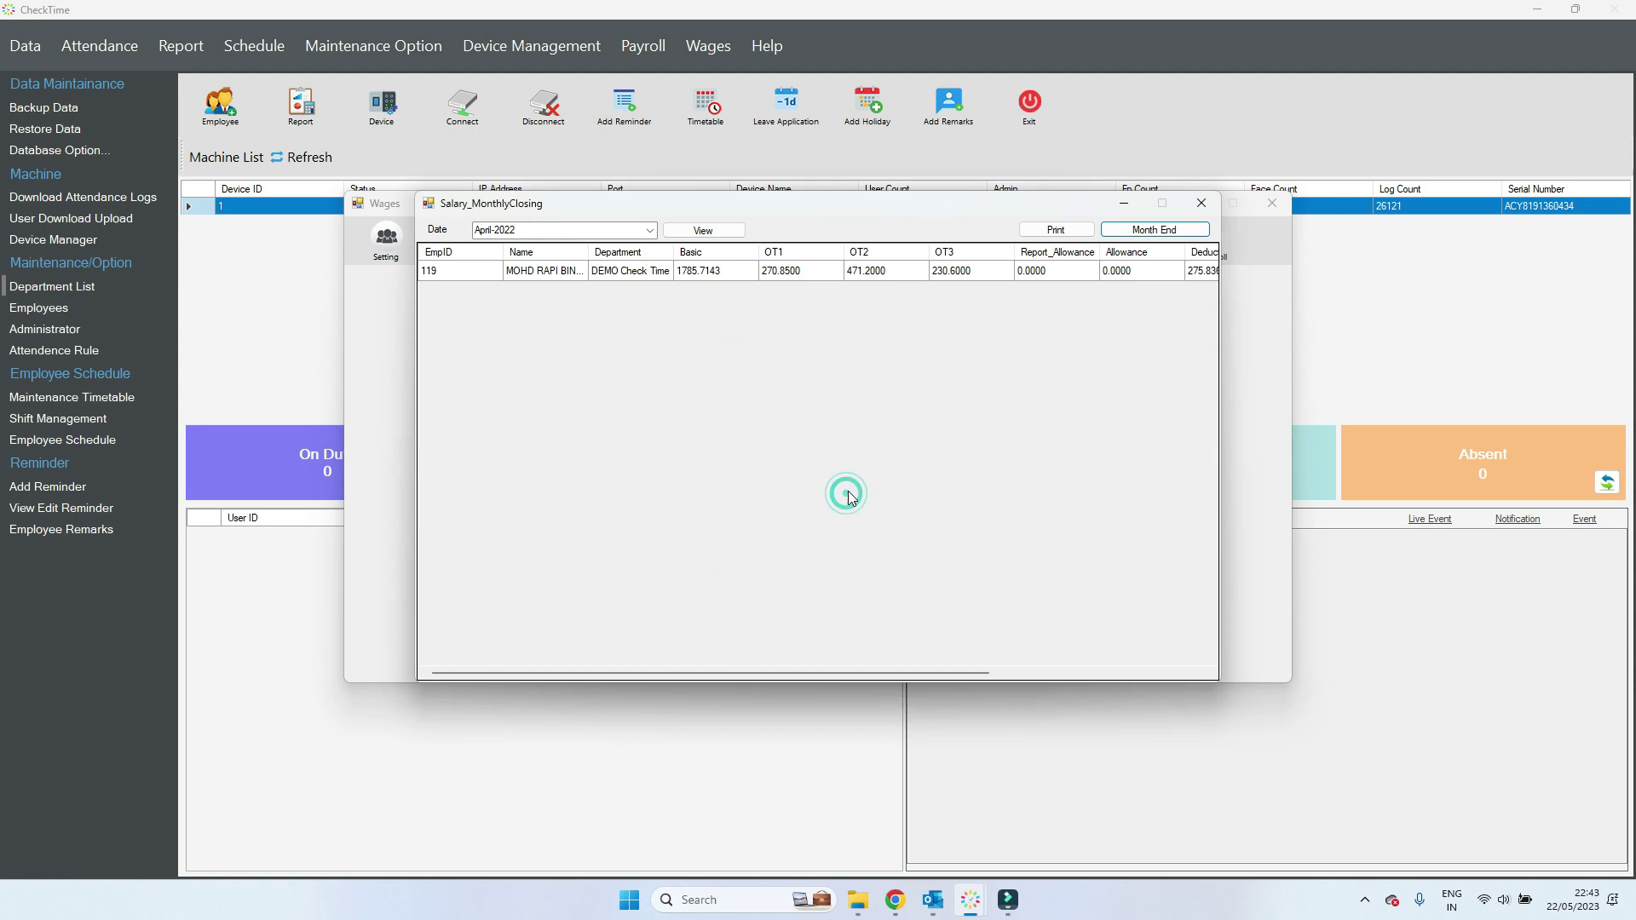
click(1200, 203)
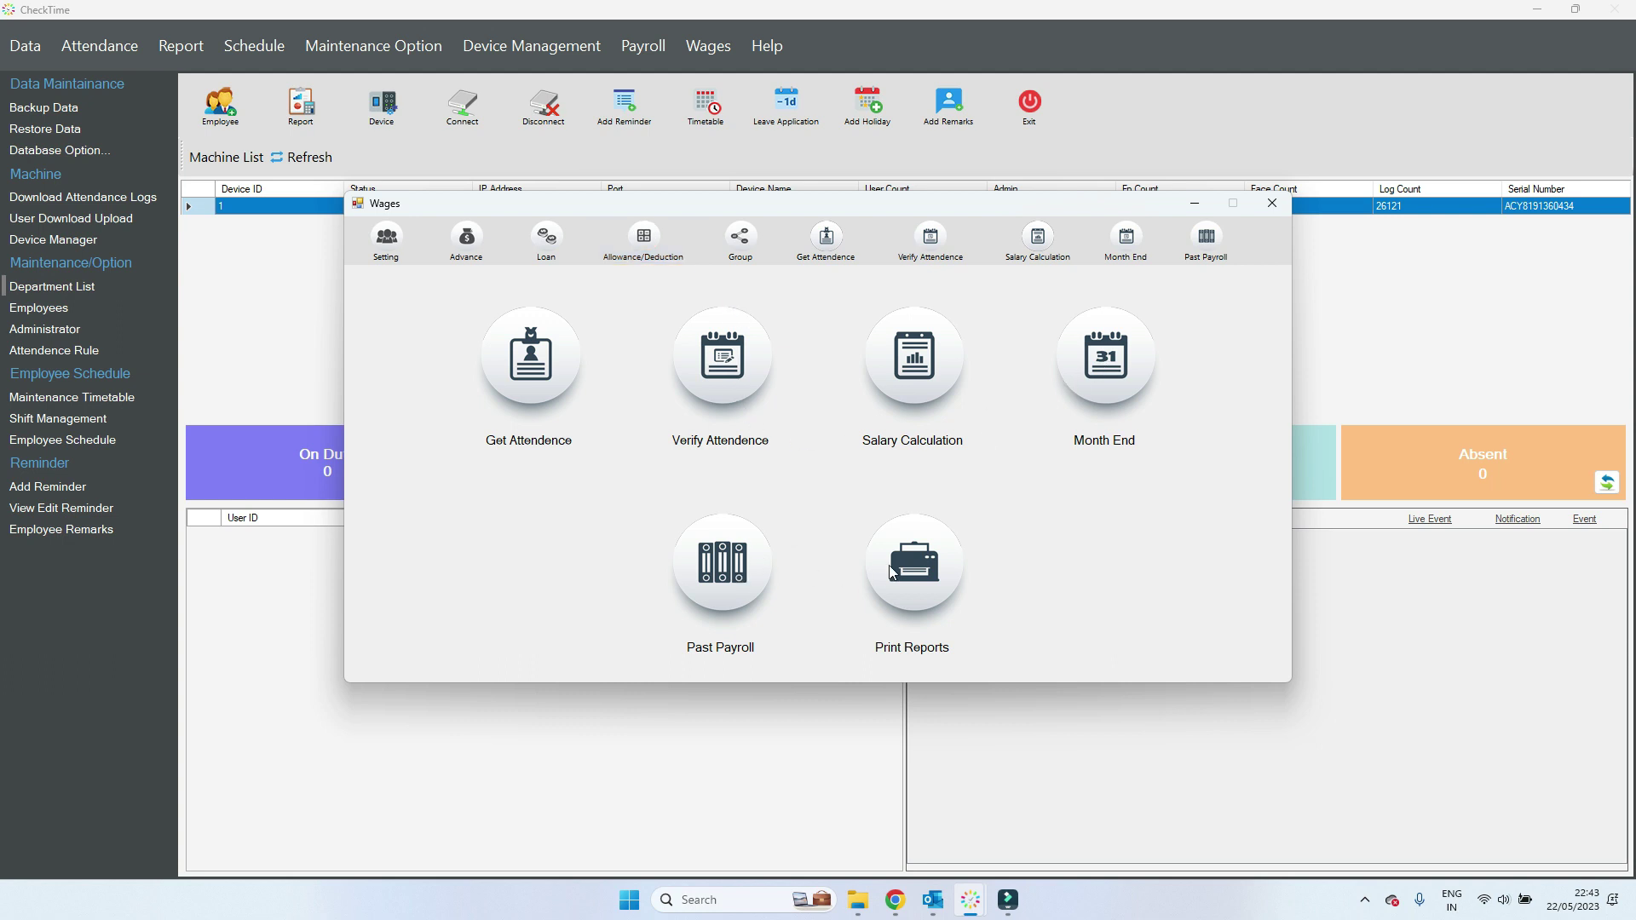
- Search Past Payroll for year 2022 and select the April 2022 payroll record
click(717, 571)
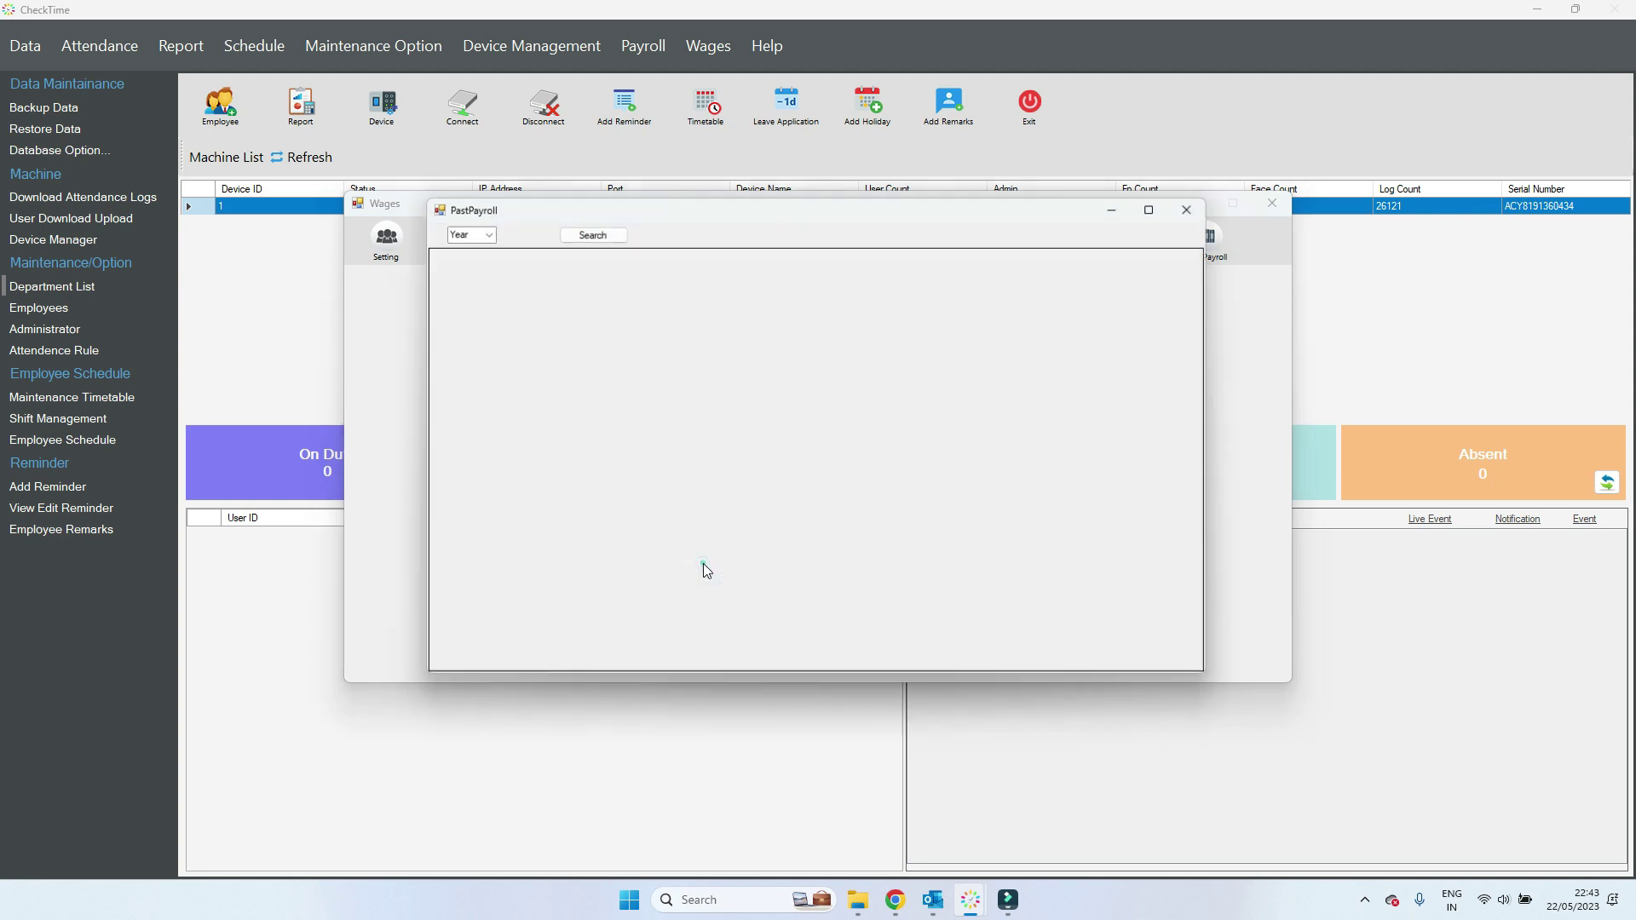
click(477, 232)
click(452, 289)
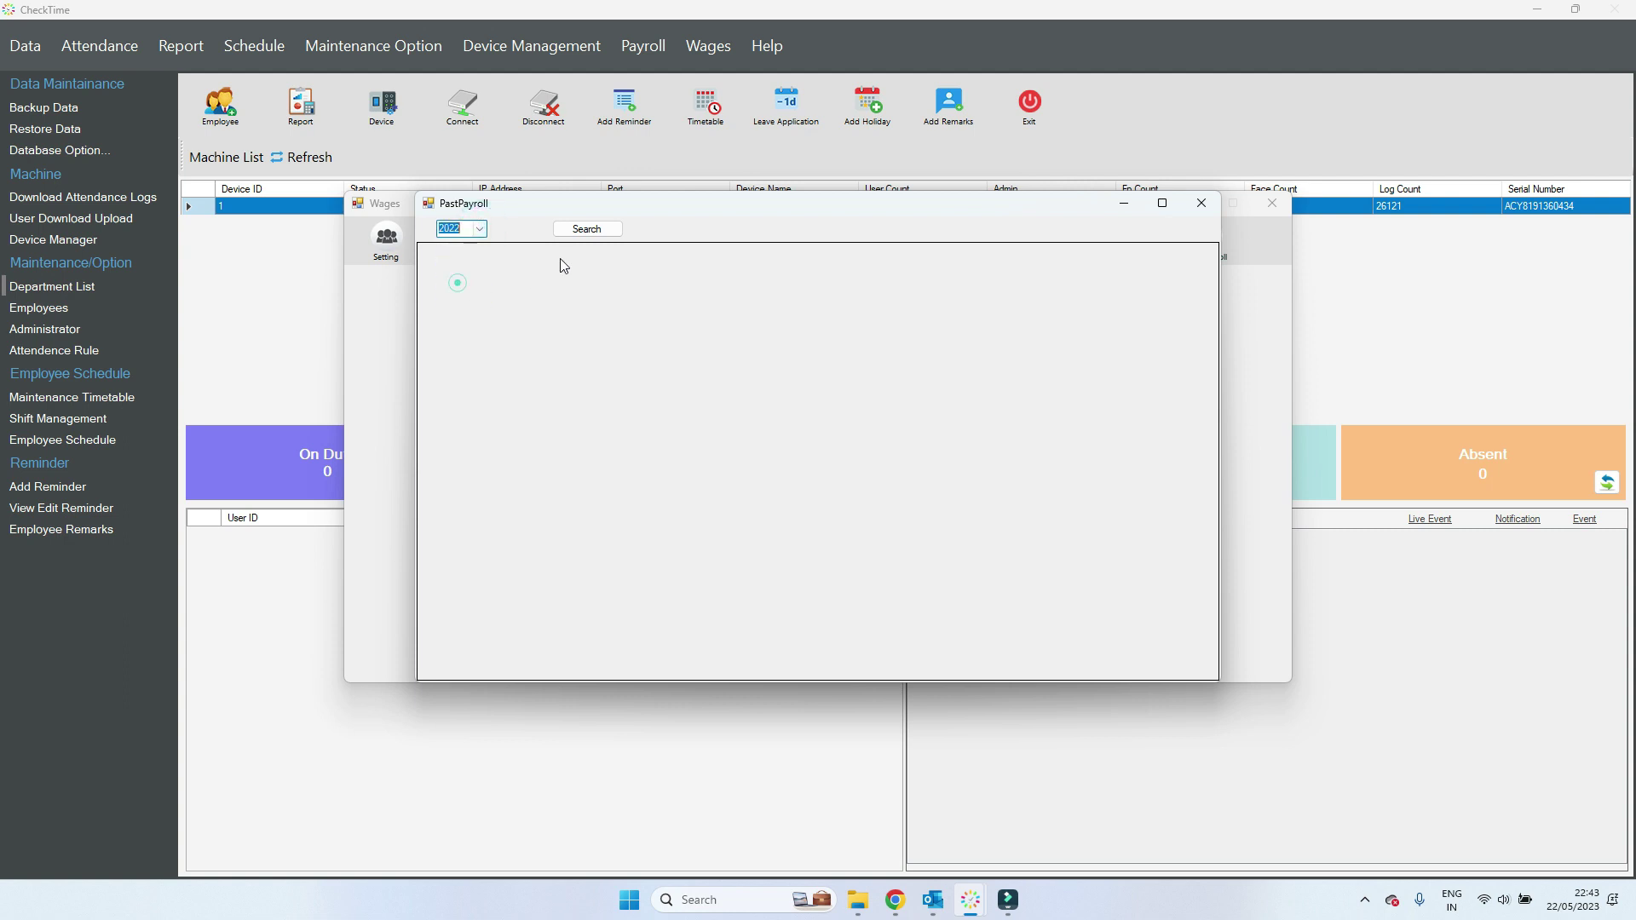
click(587, 232)
click(426, 269)
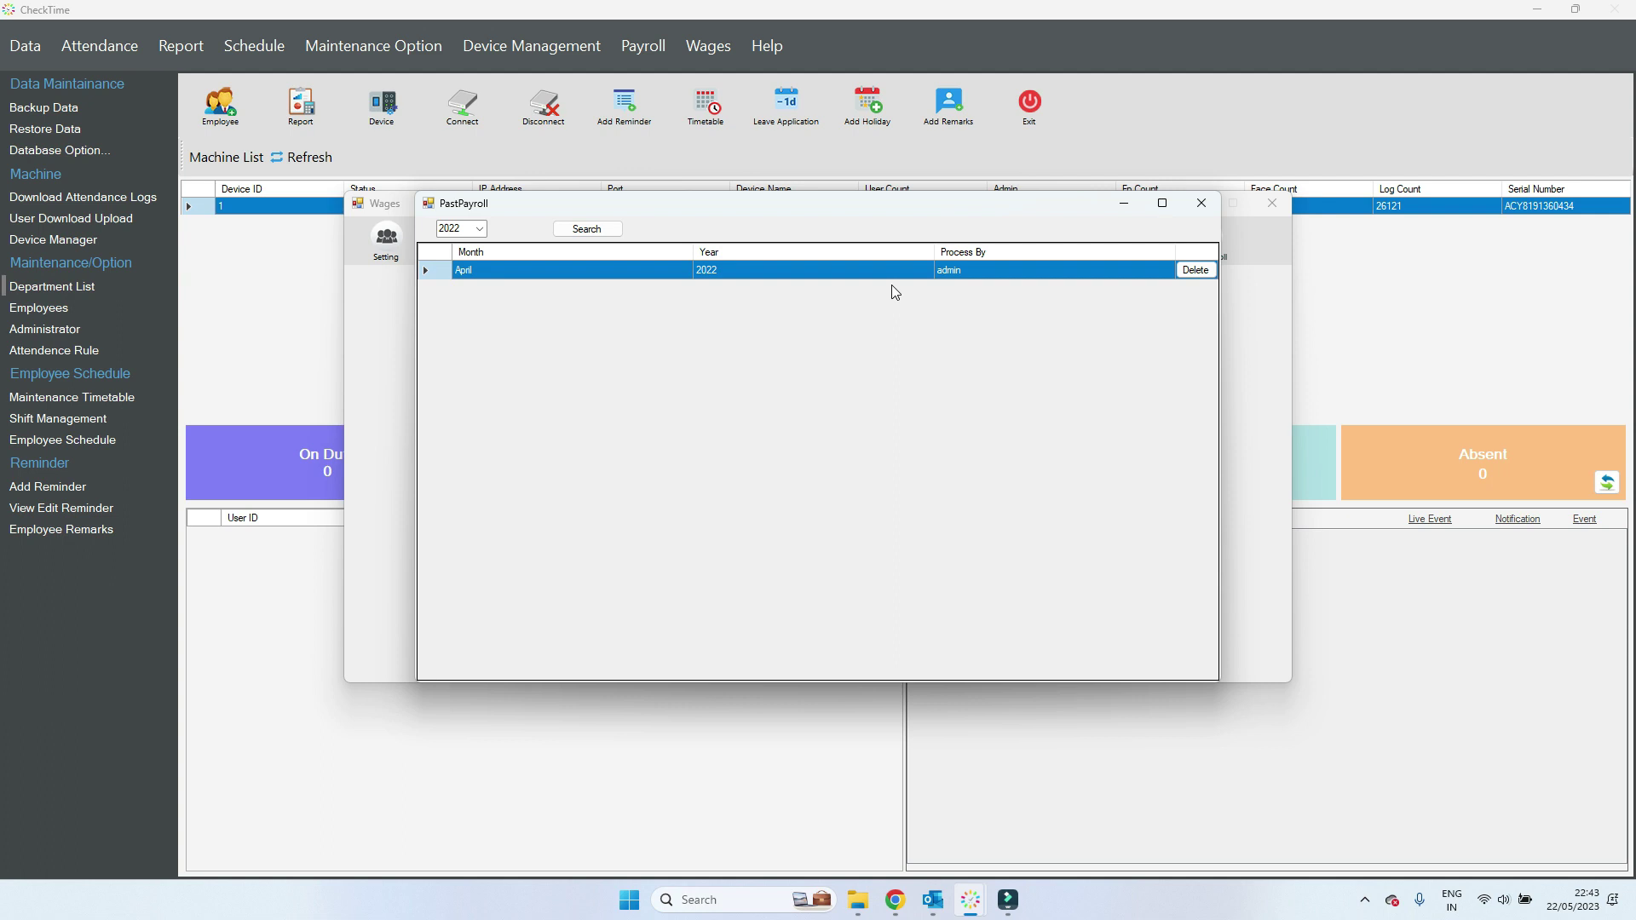
click(1202, 203)
- In payroll reports, select the April-2022 period, All departments and the employee
click(921, 559)
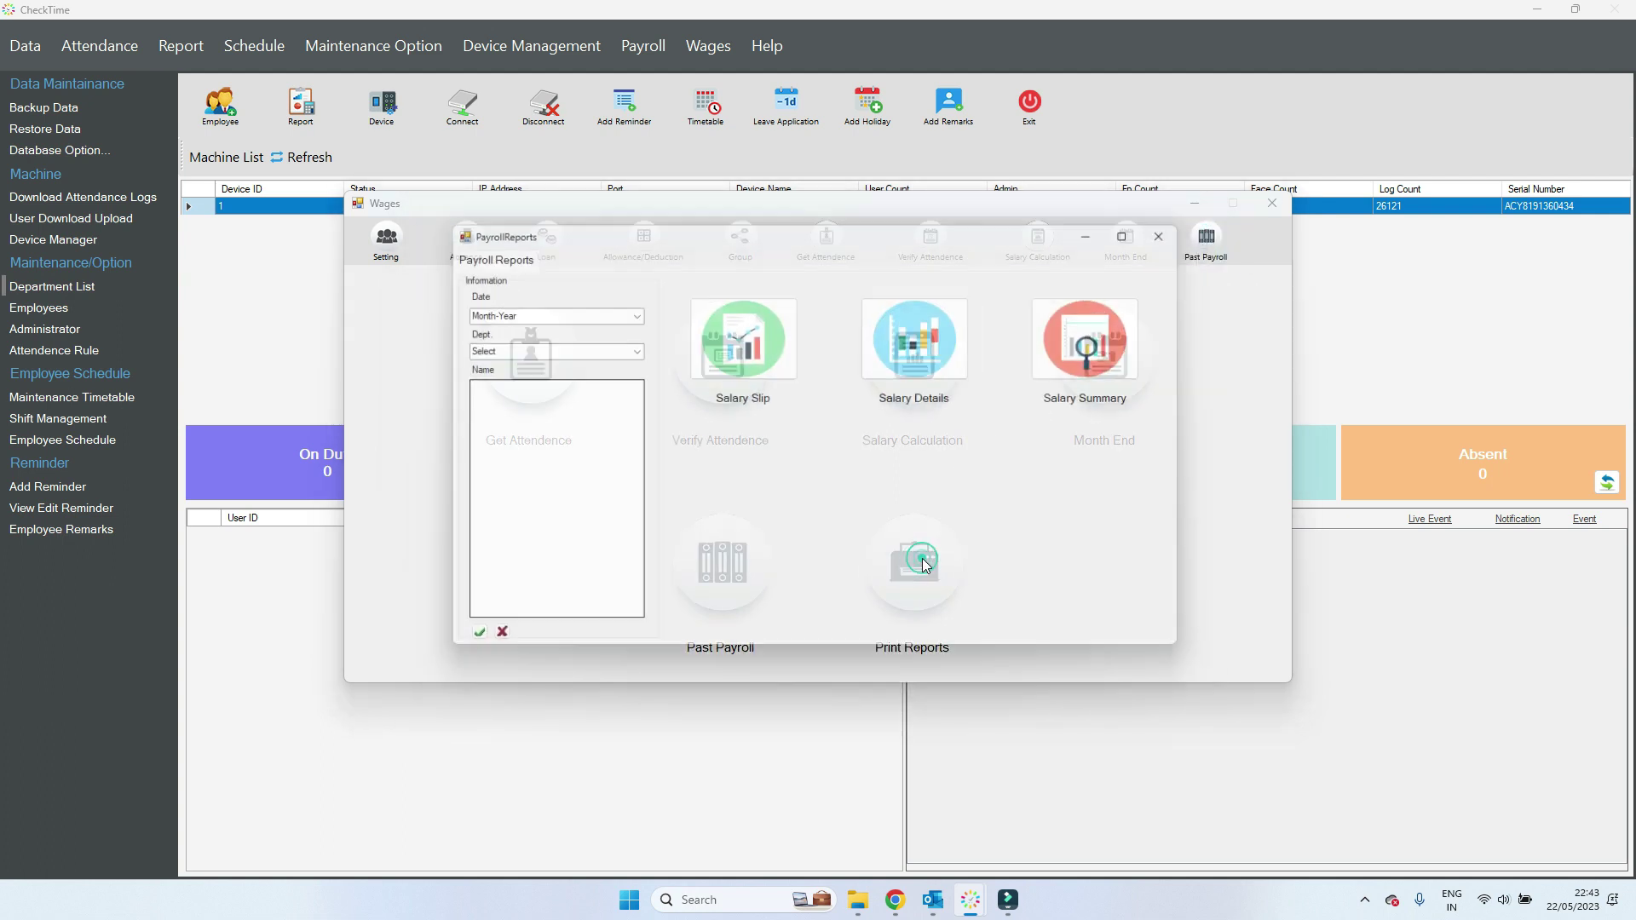
click(618, 310)
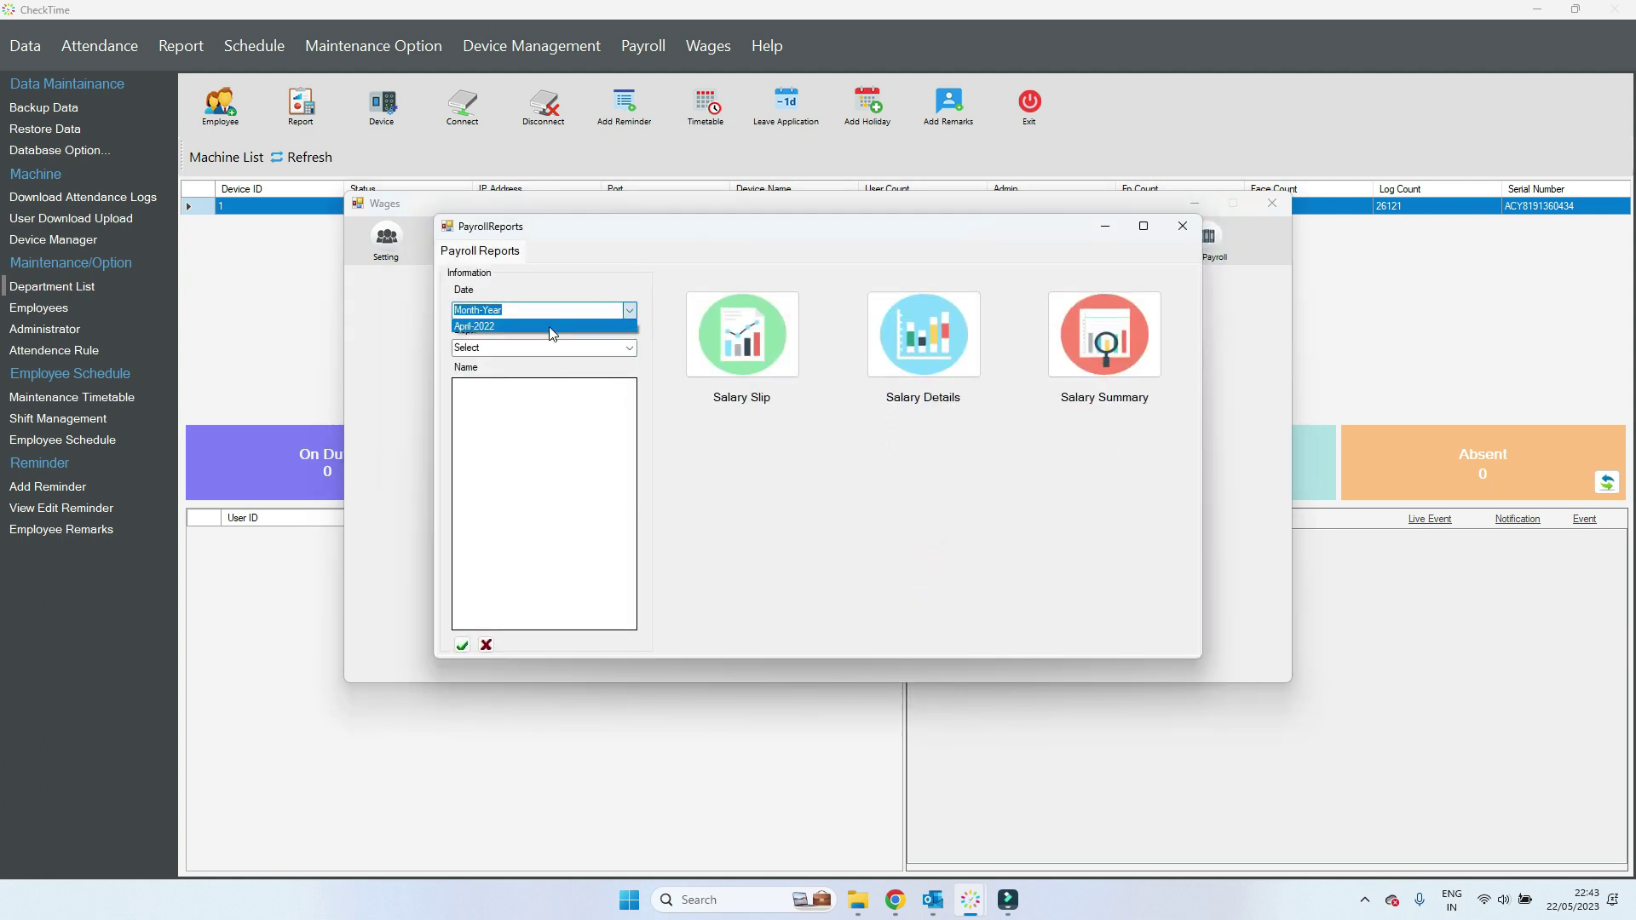
click(548, 323)
click(629, 348)
click(546, 363)
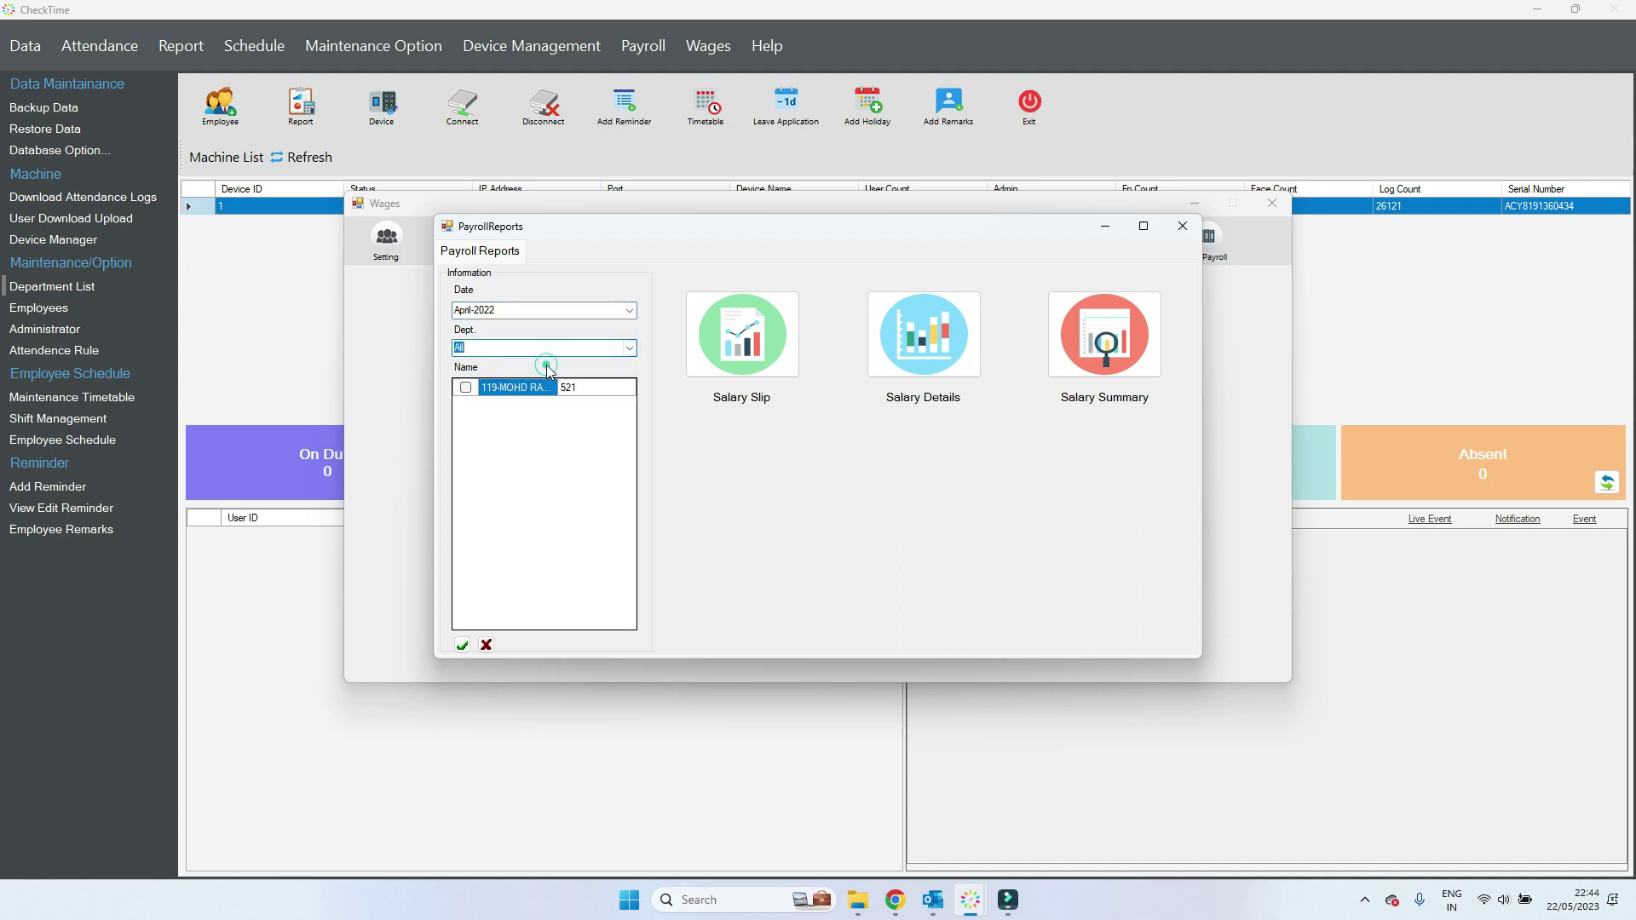
click(461, 390)
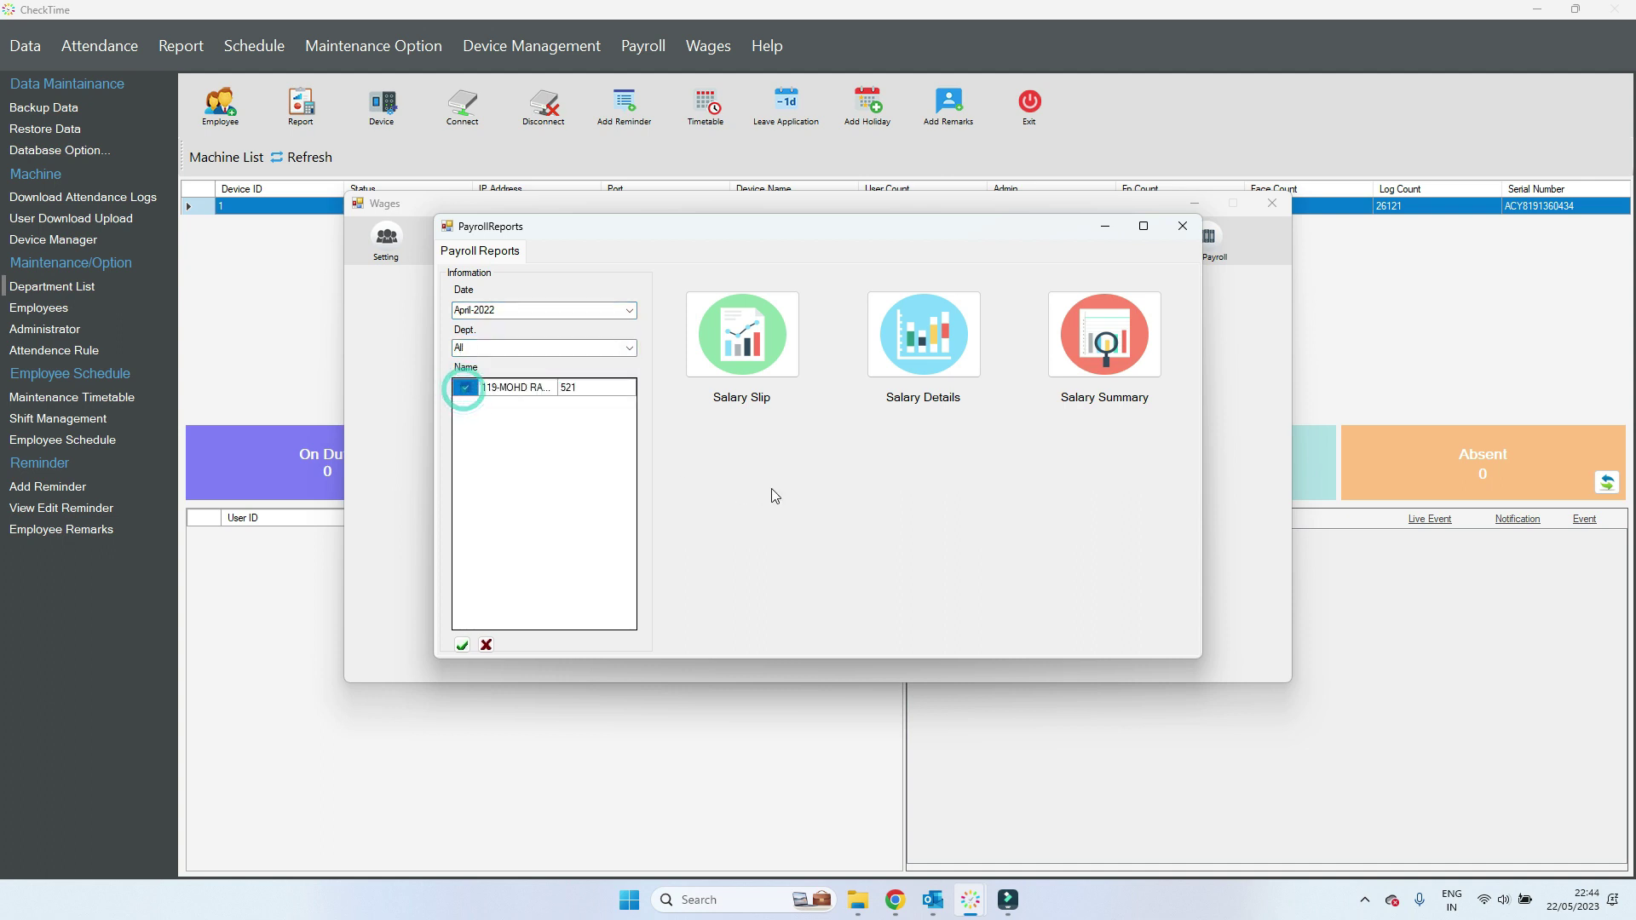
- Generate the Salary Slip full screen and scroll down to the 2482.53 net salary
click(762, 371)
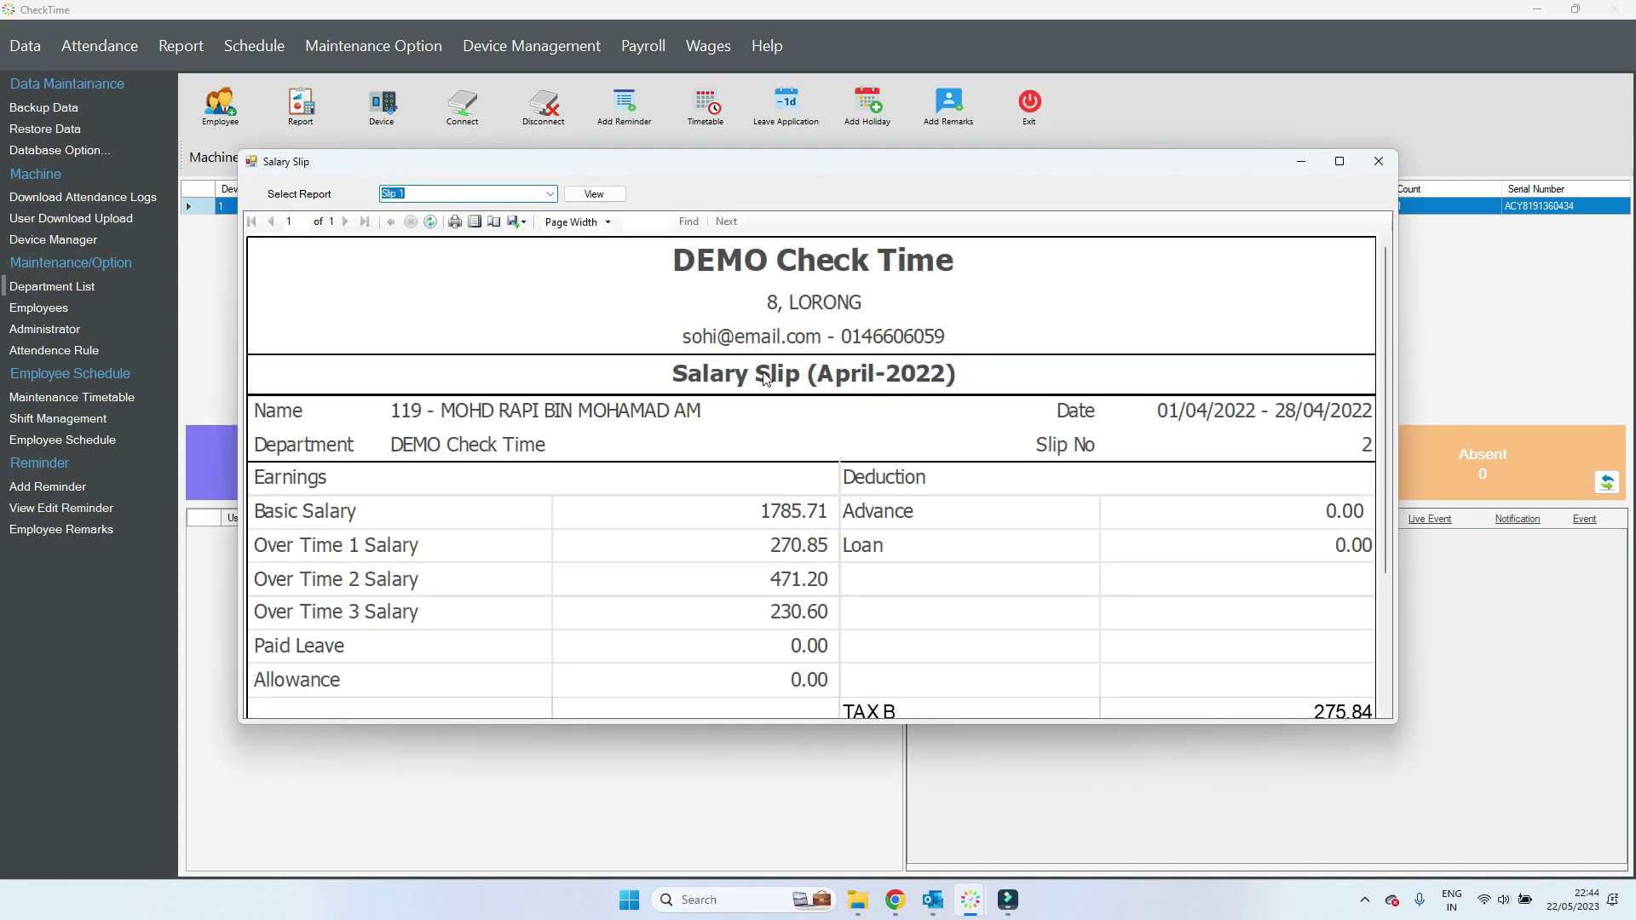
click(1340, 163)
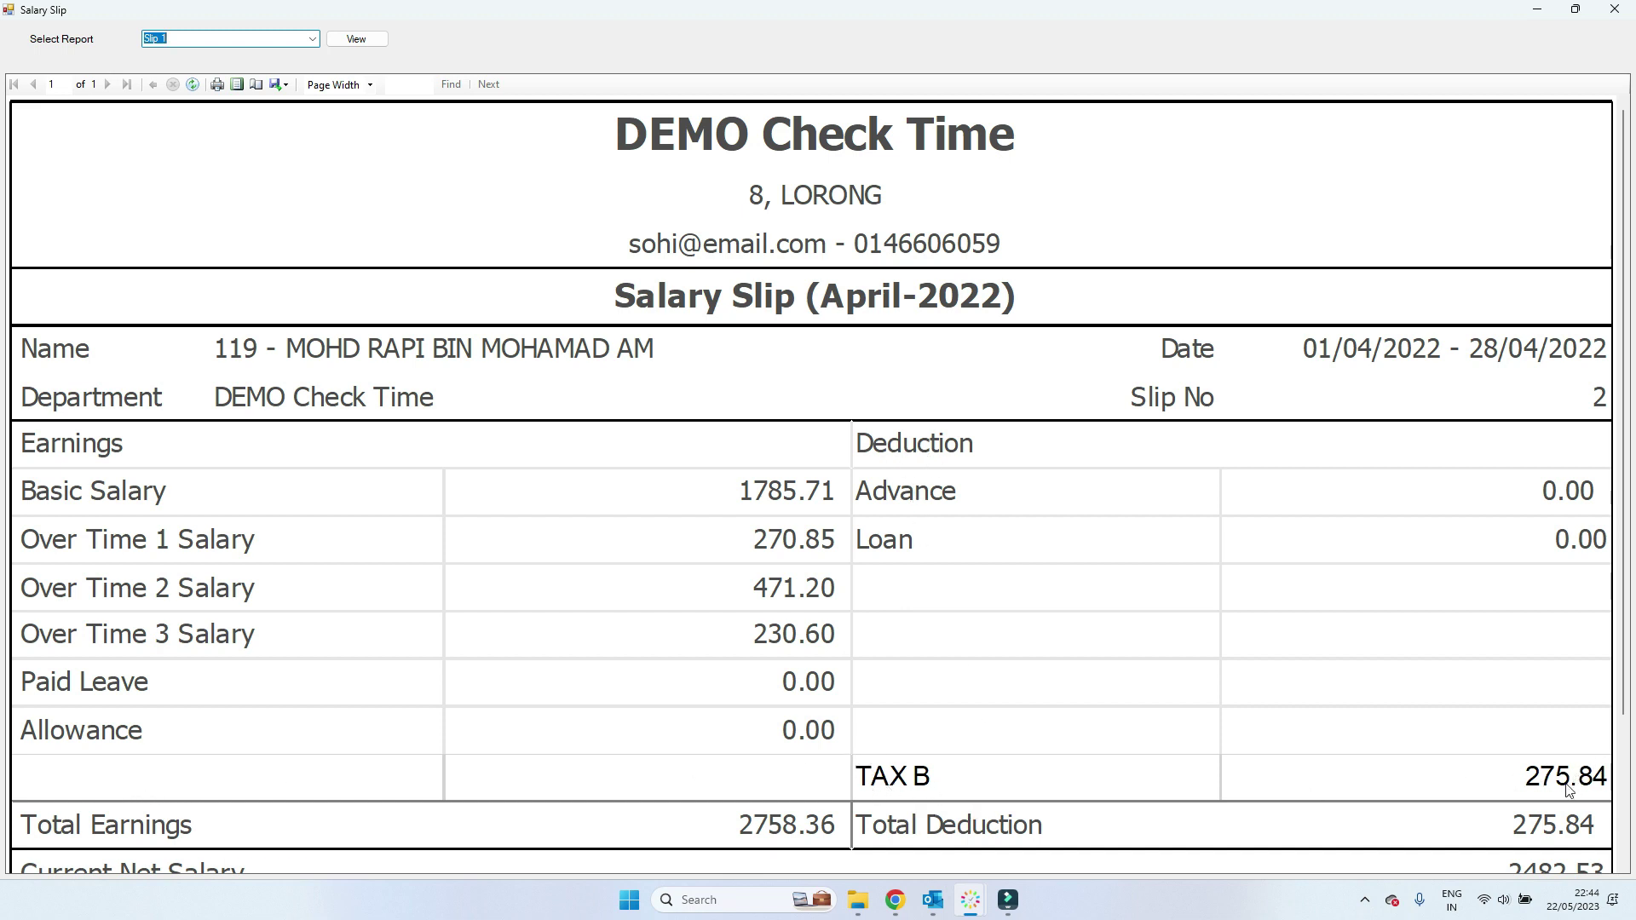
drag(1616, 682, 1627, 808)
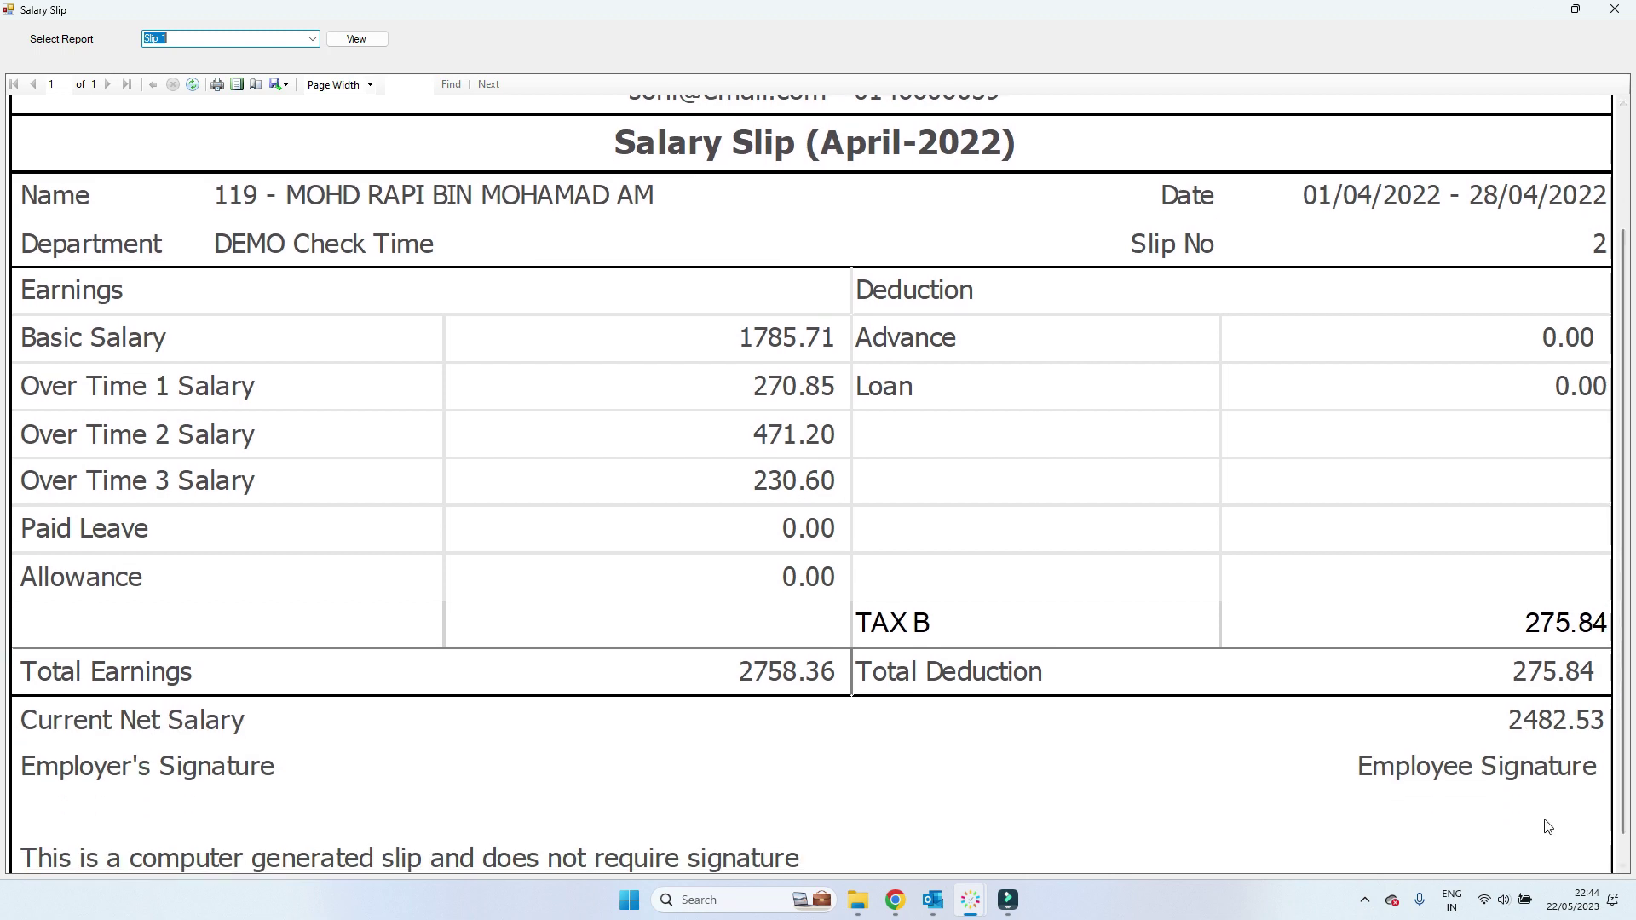
- Find Lightshot through Windows search and launch it
click(730, 900)
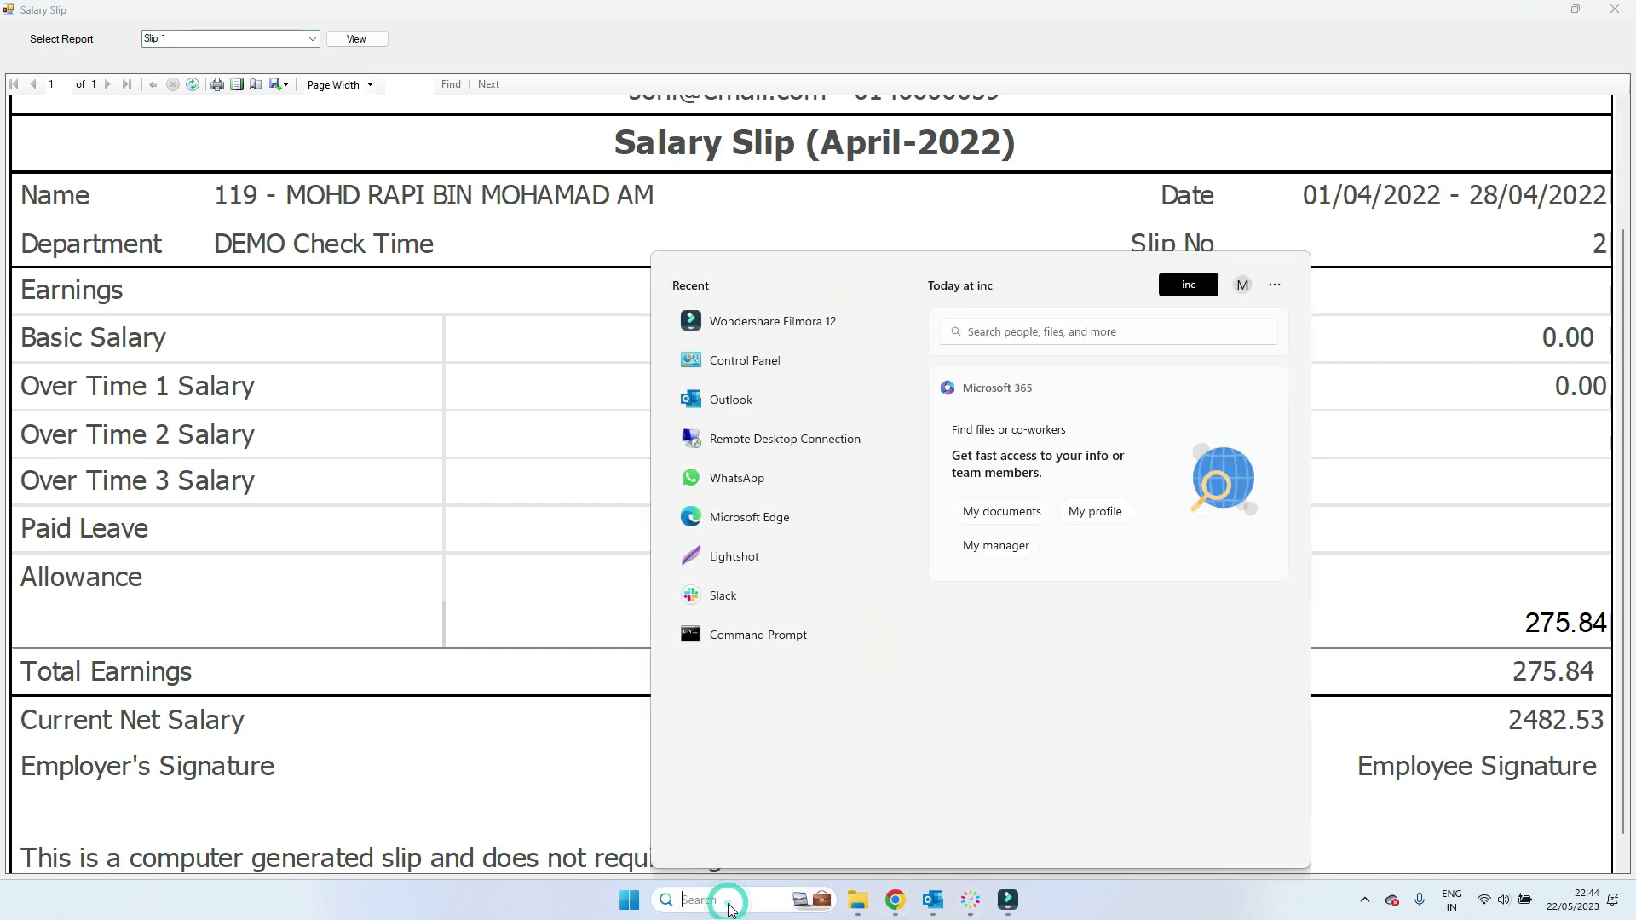
text(SN)
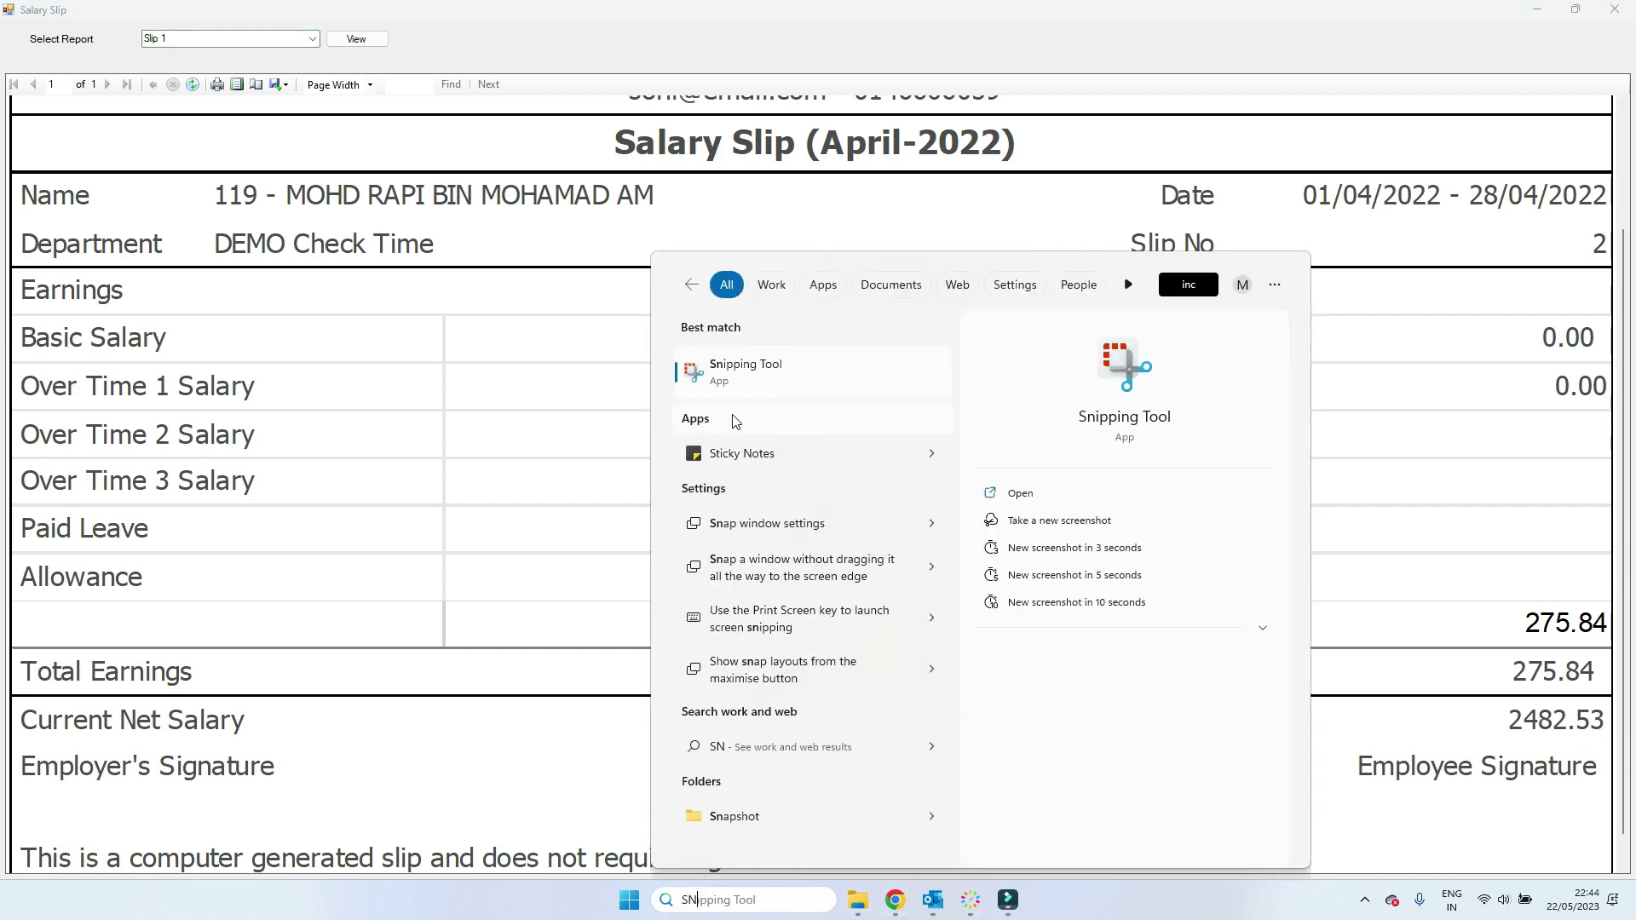
key(BackSpace)
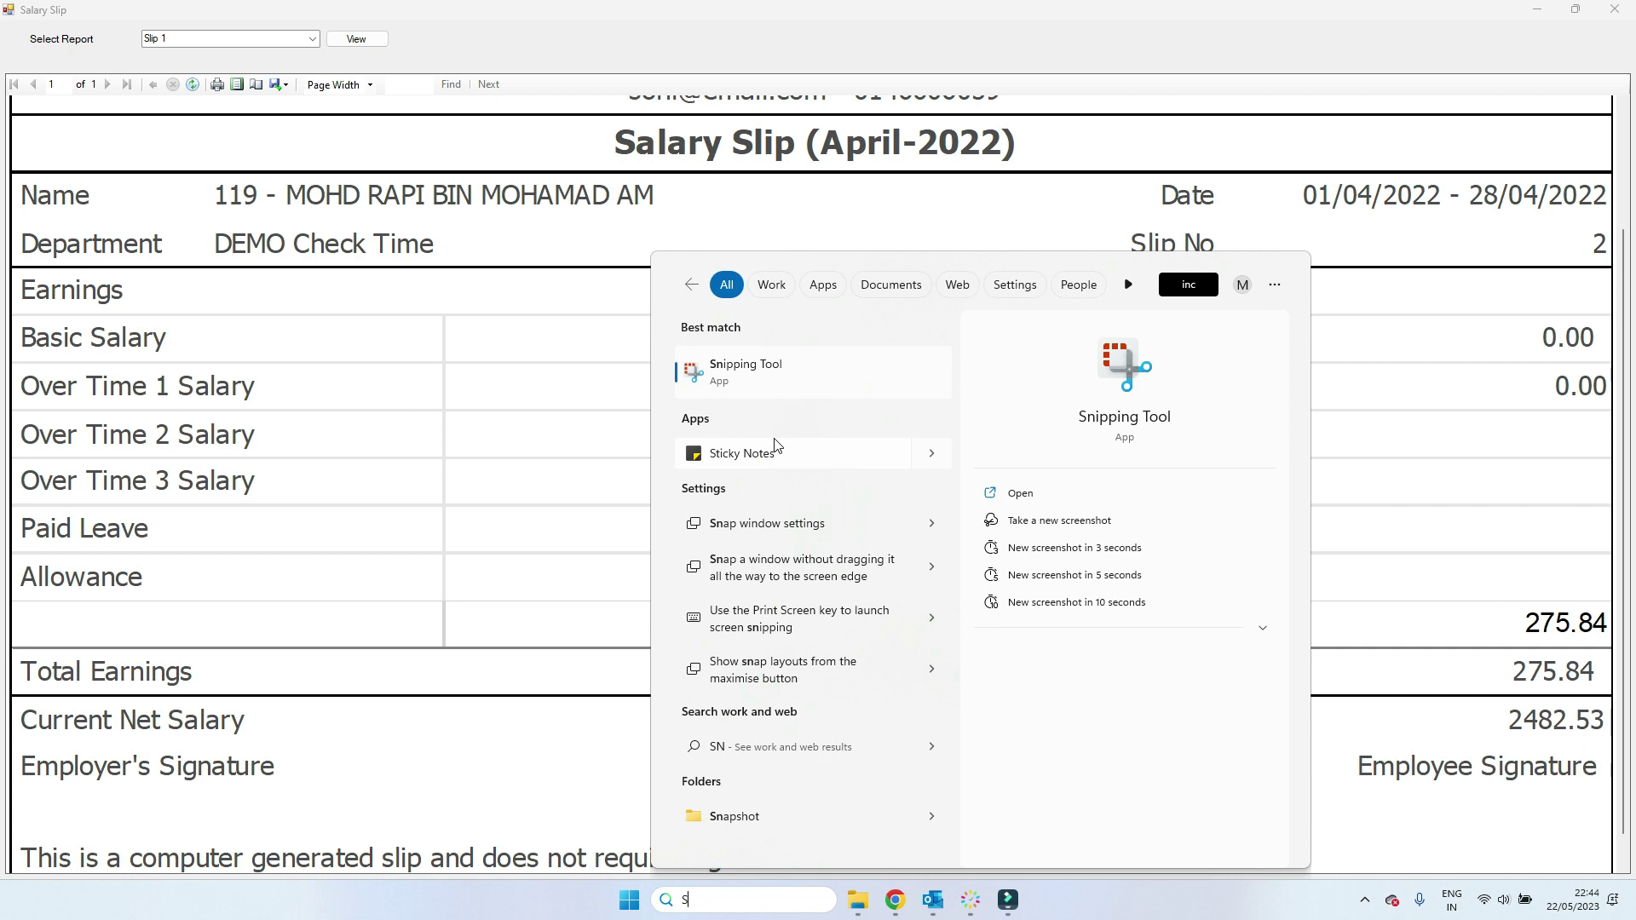
key(BackSpace)
text(Li)
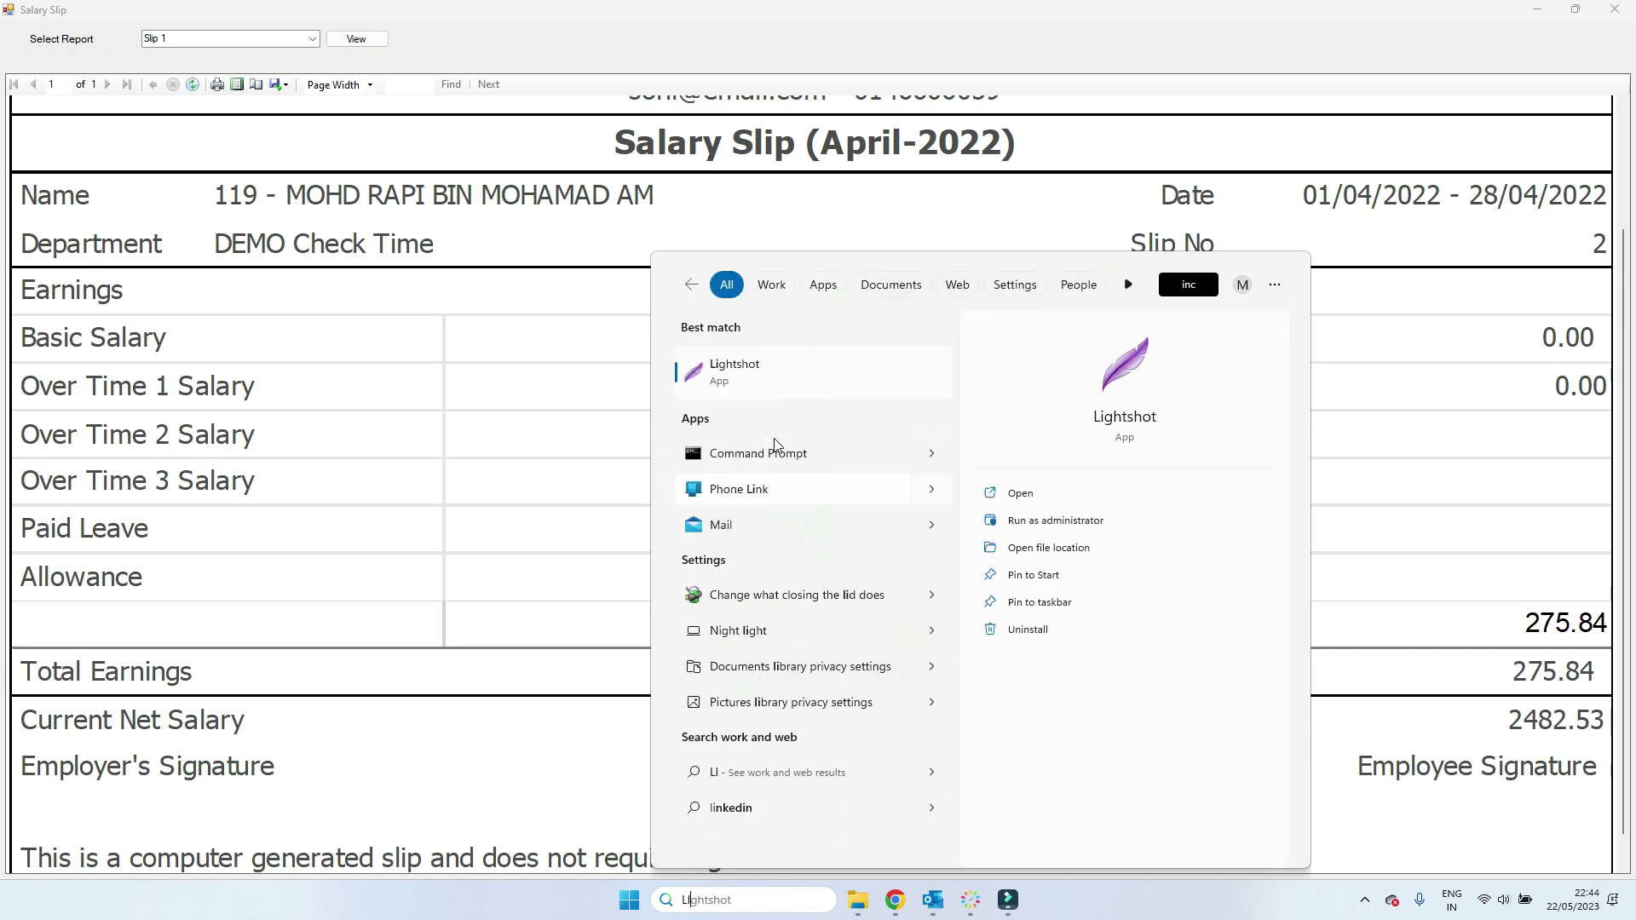
click(758, 375)
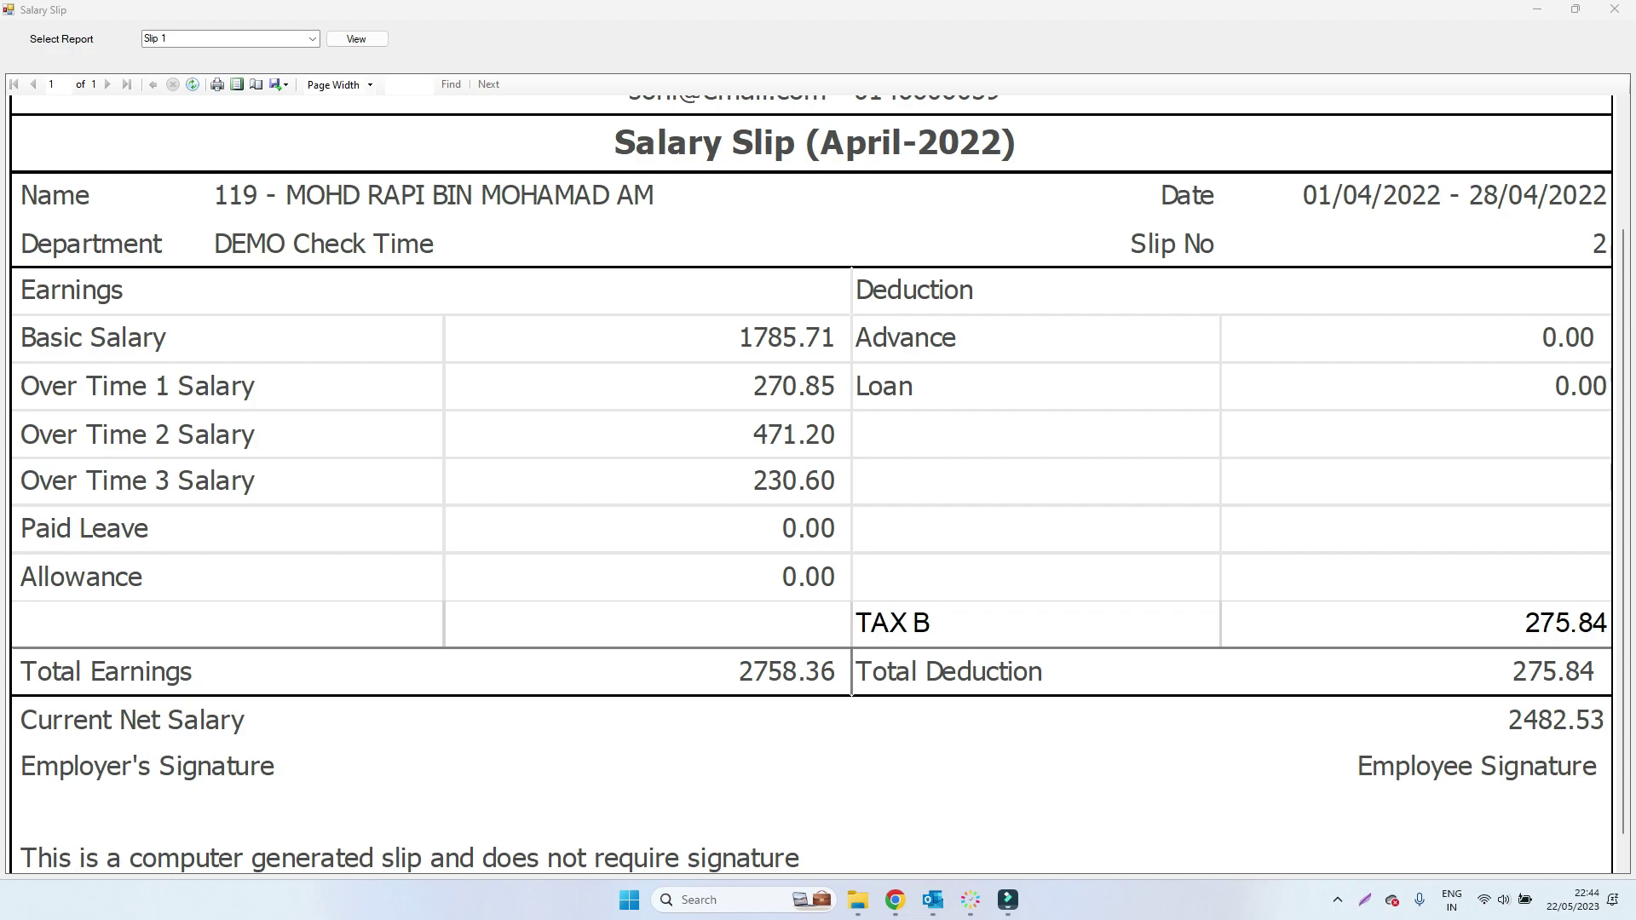
- Capture the full screen, box TAX B, 275.84, 2758.36 and 2482.53 in red, then dismiss
key(Print)
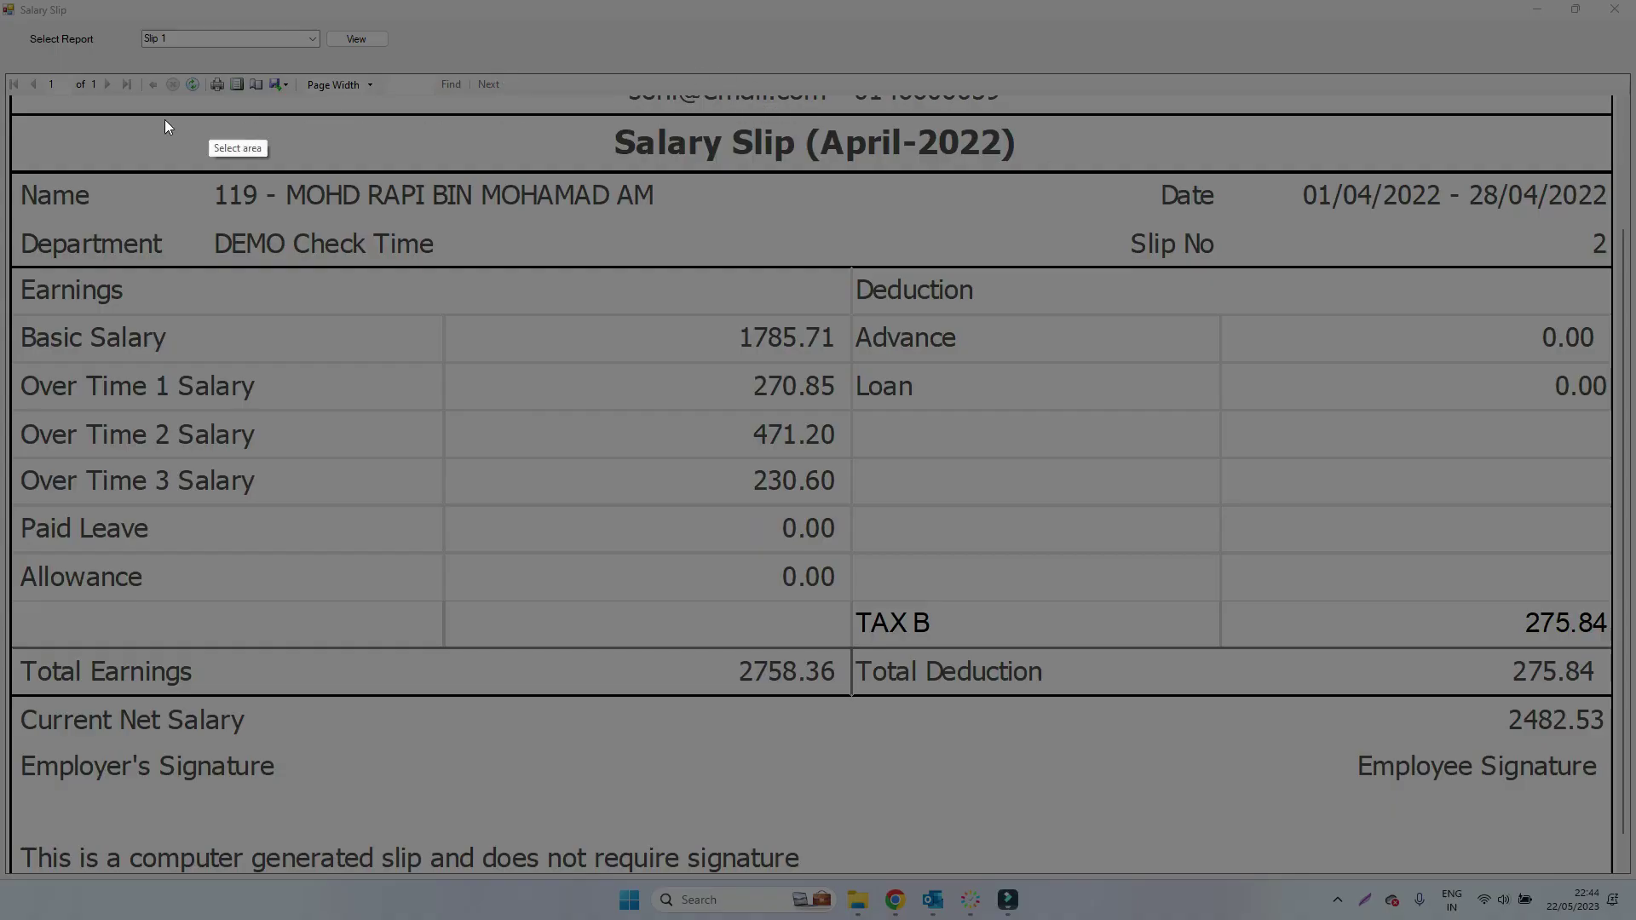
drag(0, 0, 1635, 883)
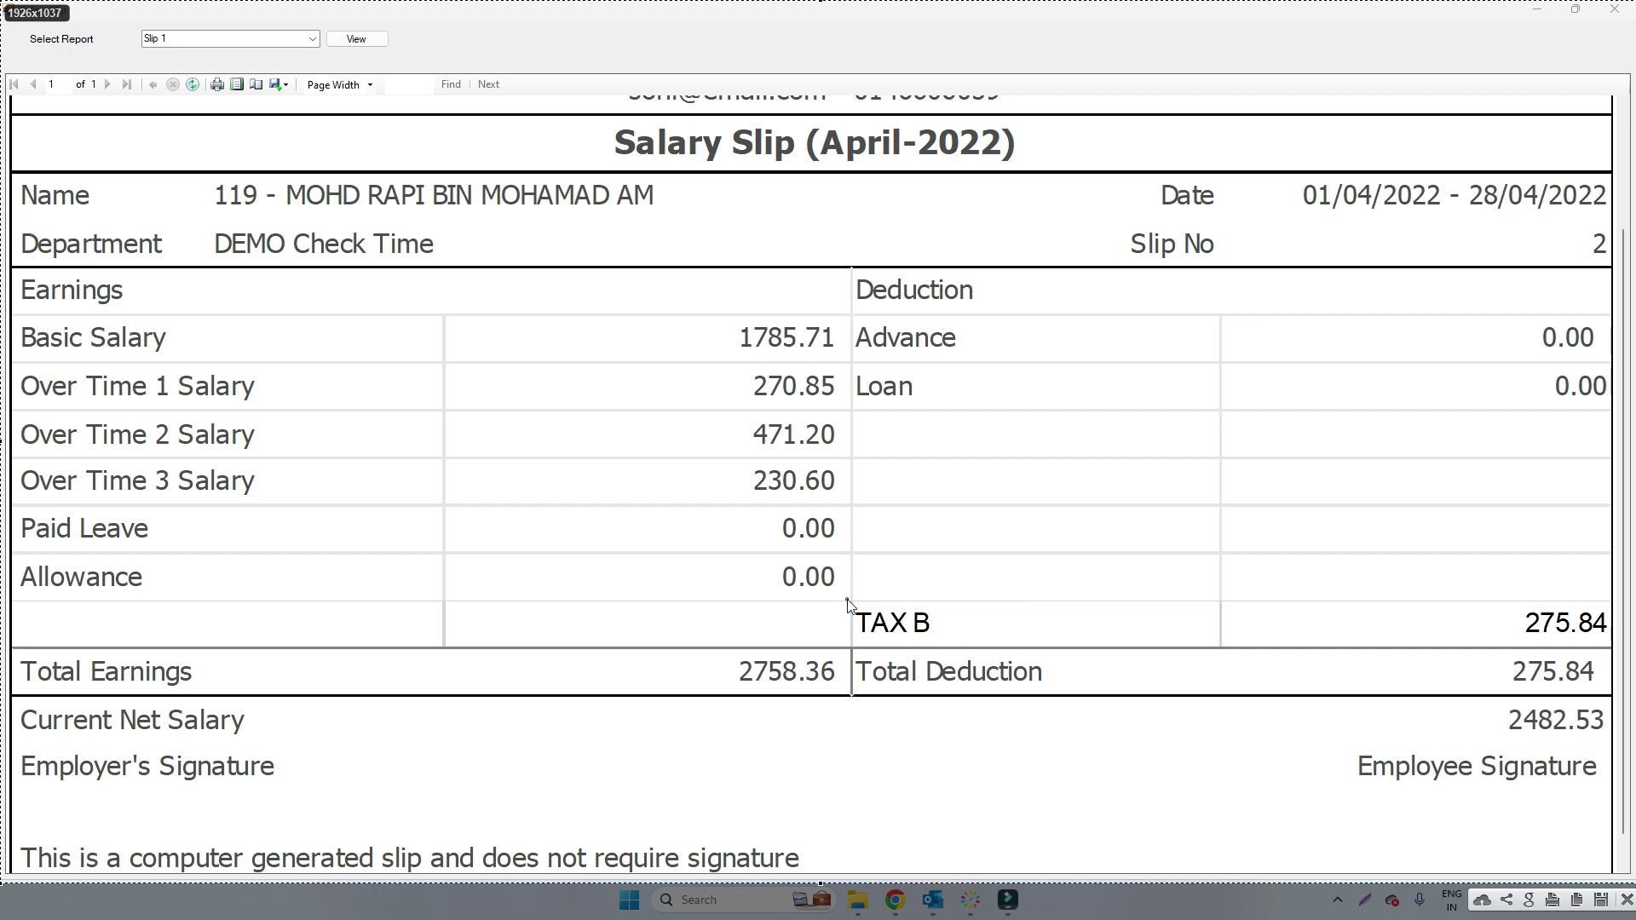
mouse_move(848, 603)
mouse_down()
mouse_move(898, 646)
mouse_move(979, 643)
mouse_up()
click(1503, 604)
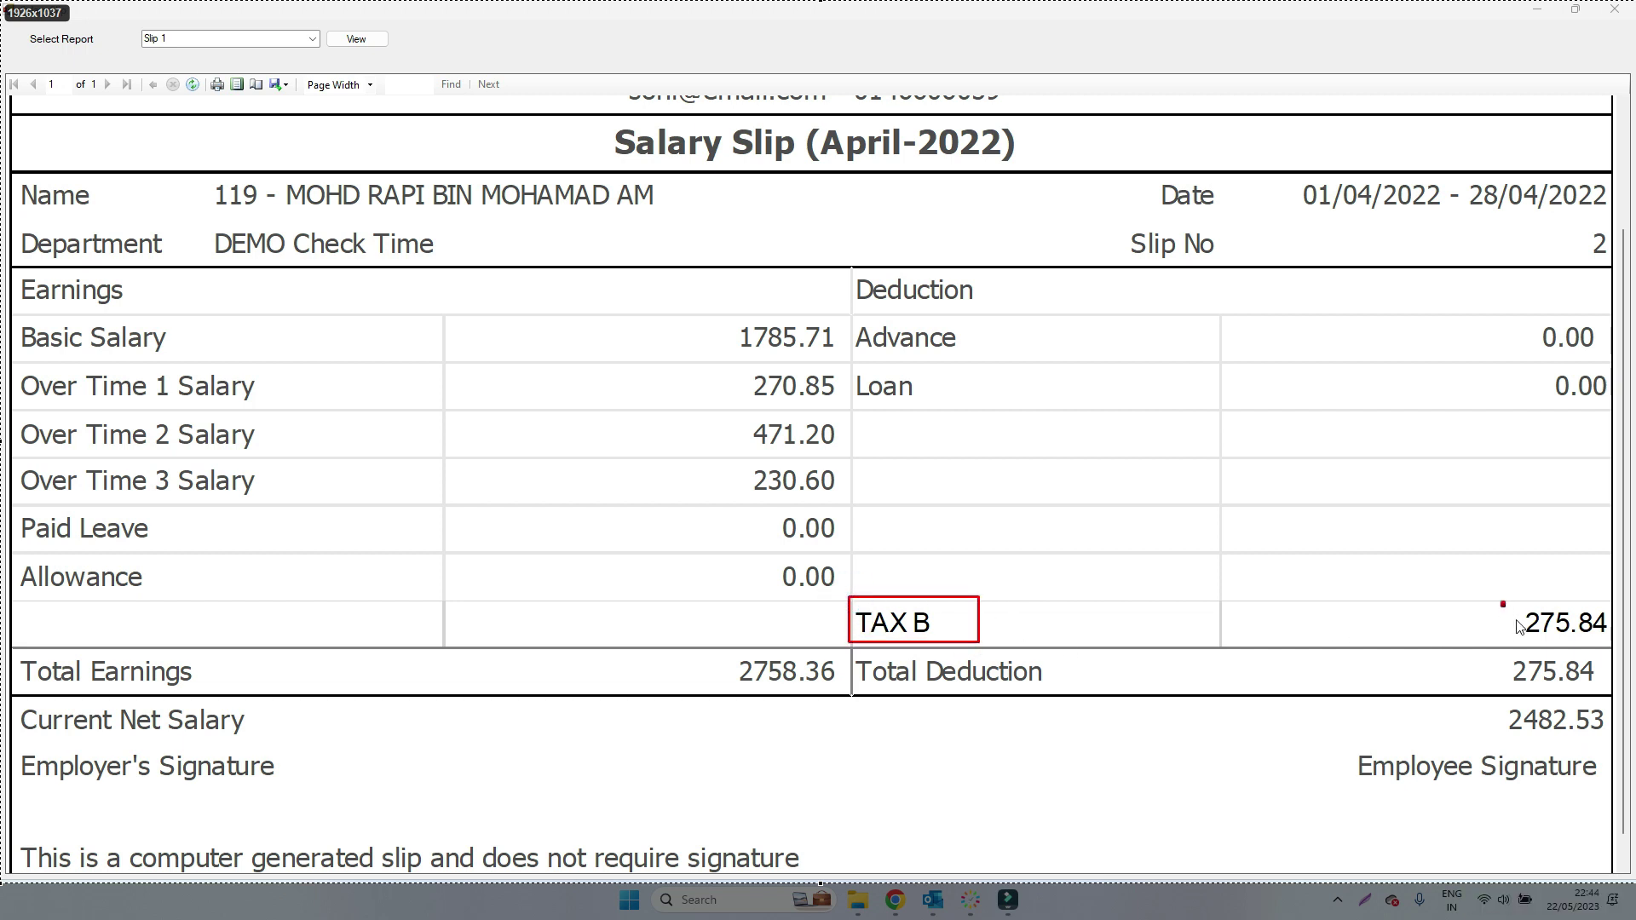
drag(1517, 626, 1619, 657)
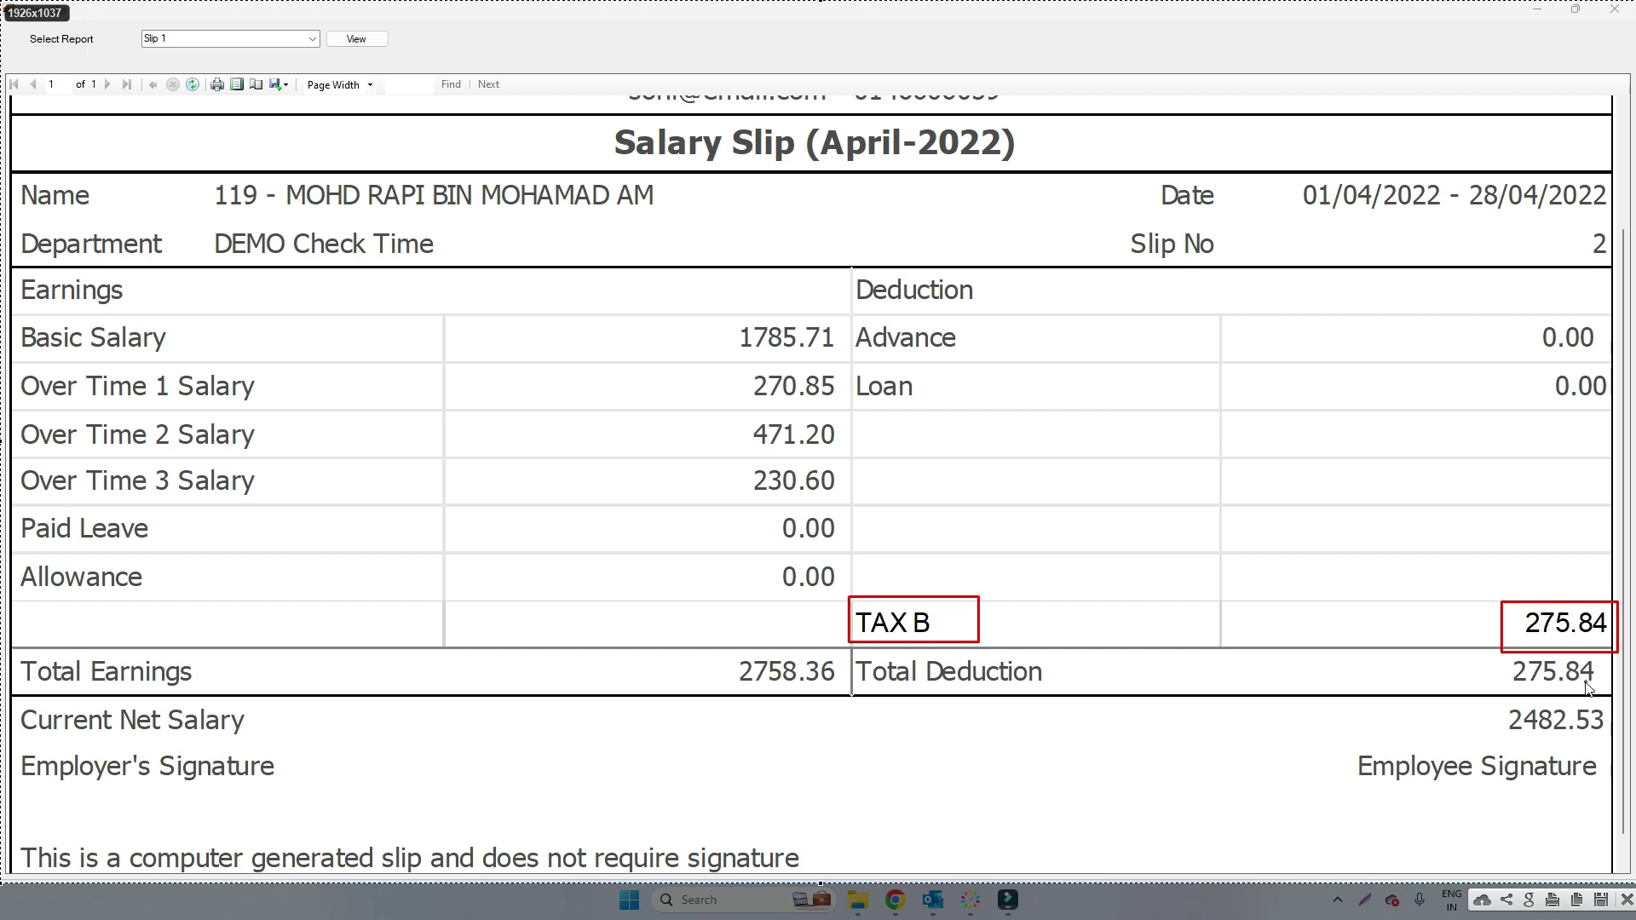
mouse_move(716, 651)
mouse_down()
mouse_move(777, 702)
mouse_move(833, 695)
mouse_up()
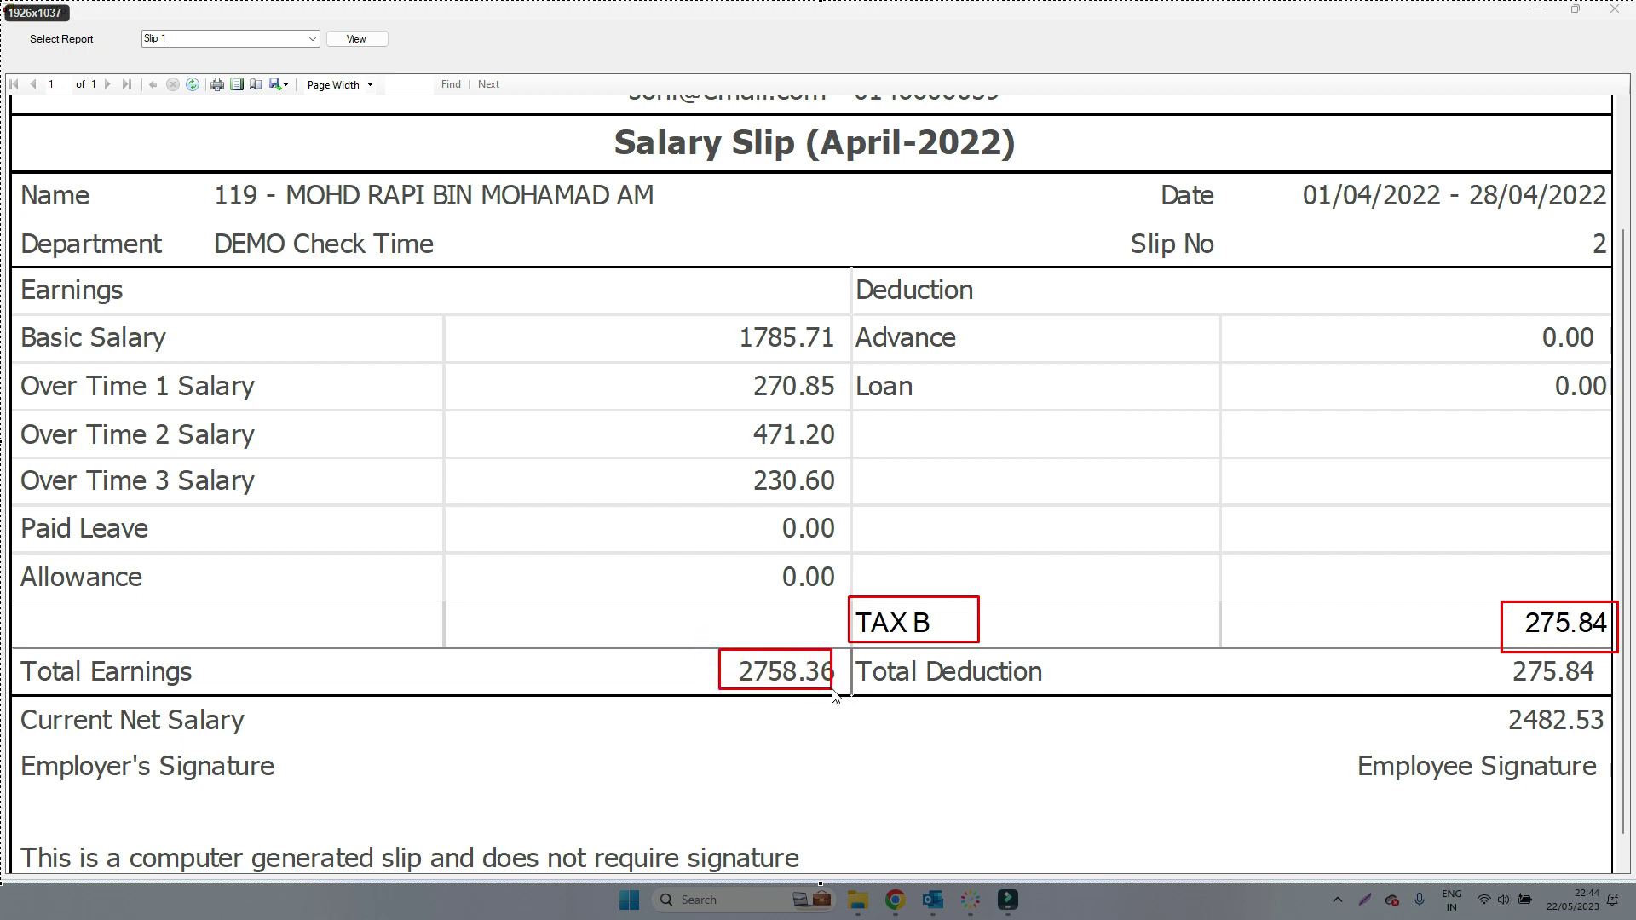
drag(1489, 696, 1616, 748)
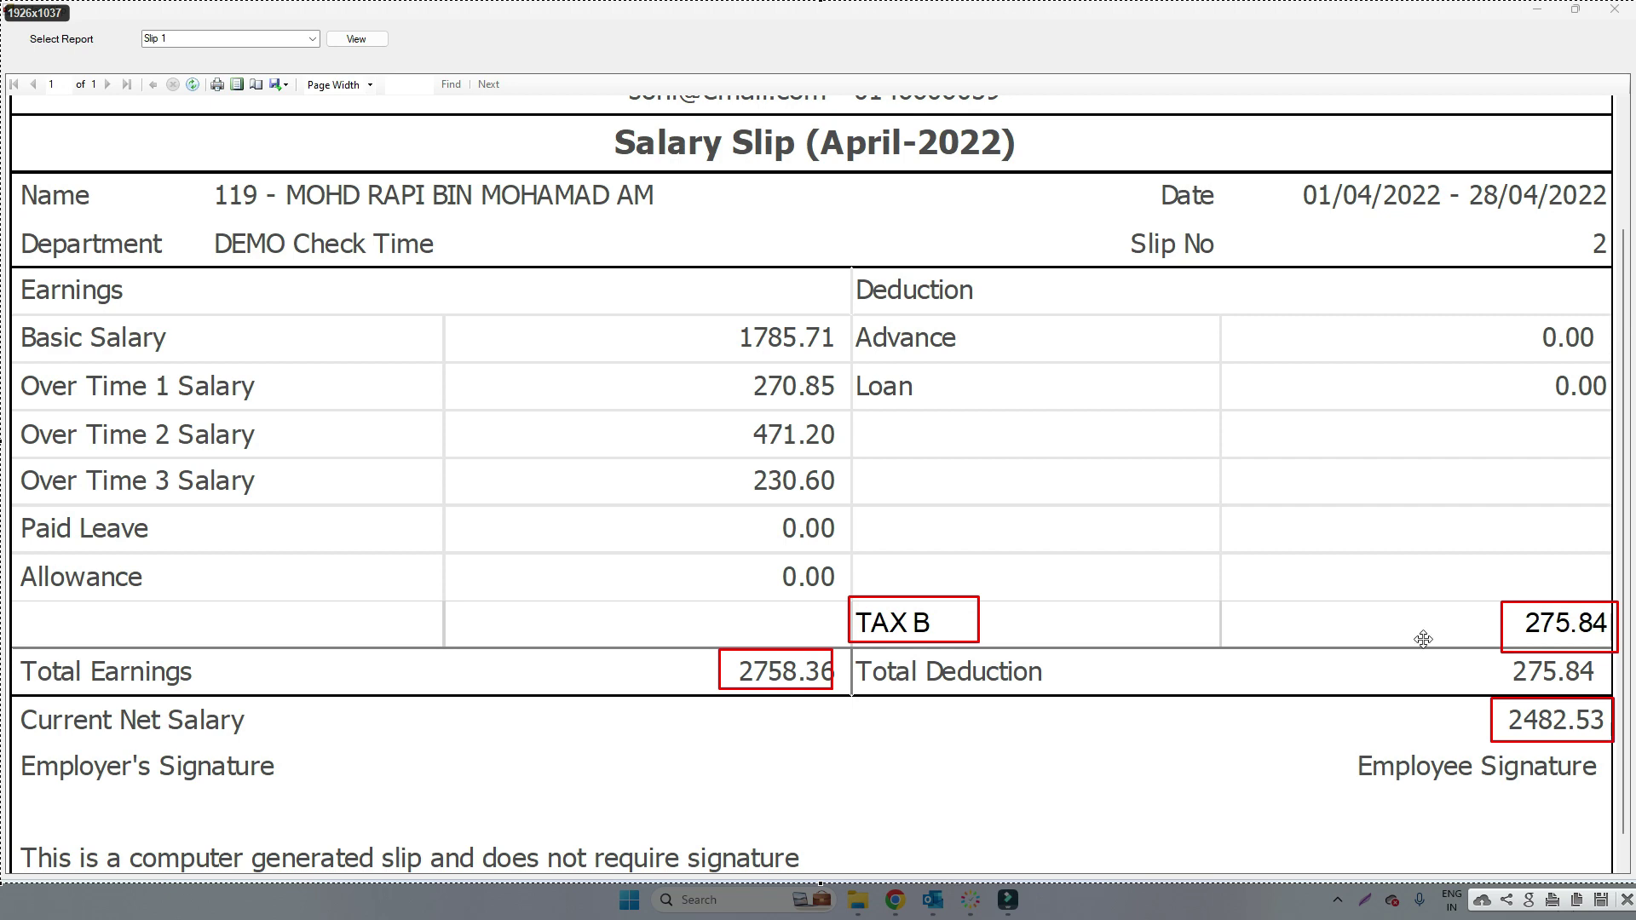
click(1086, 526)
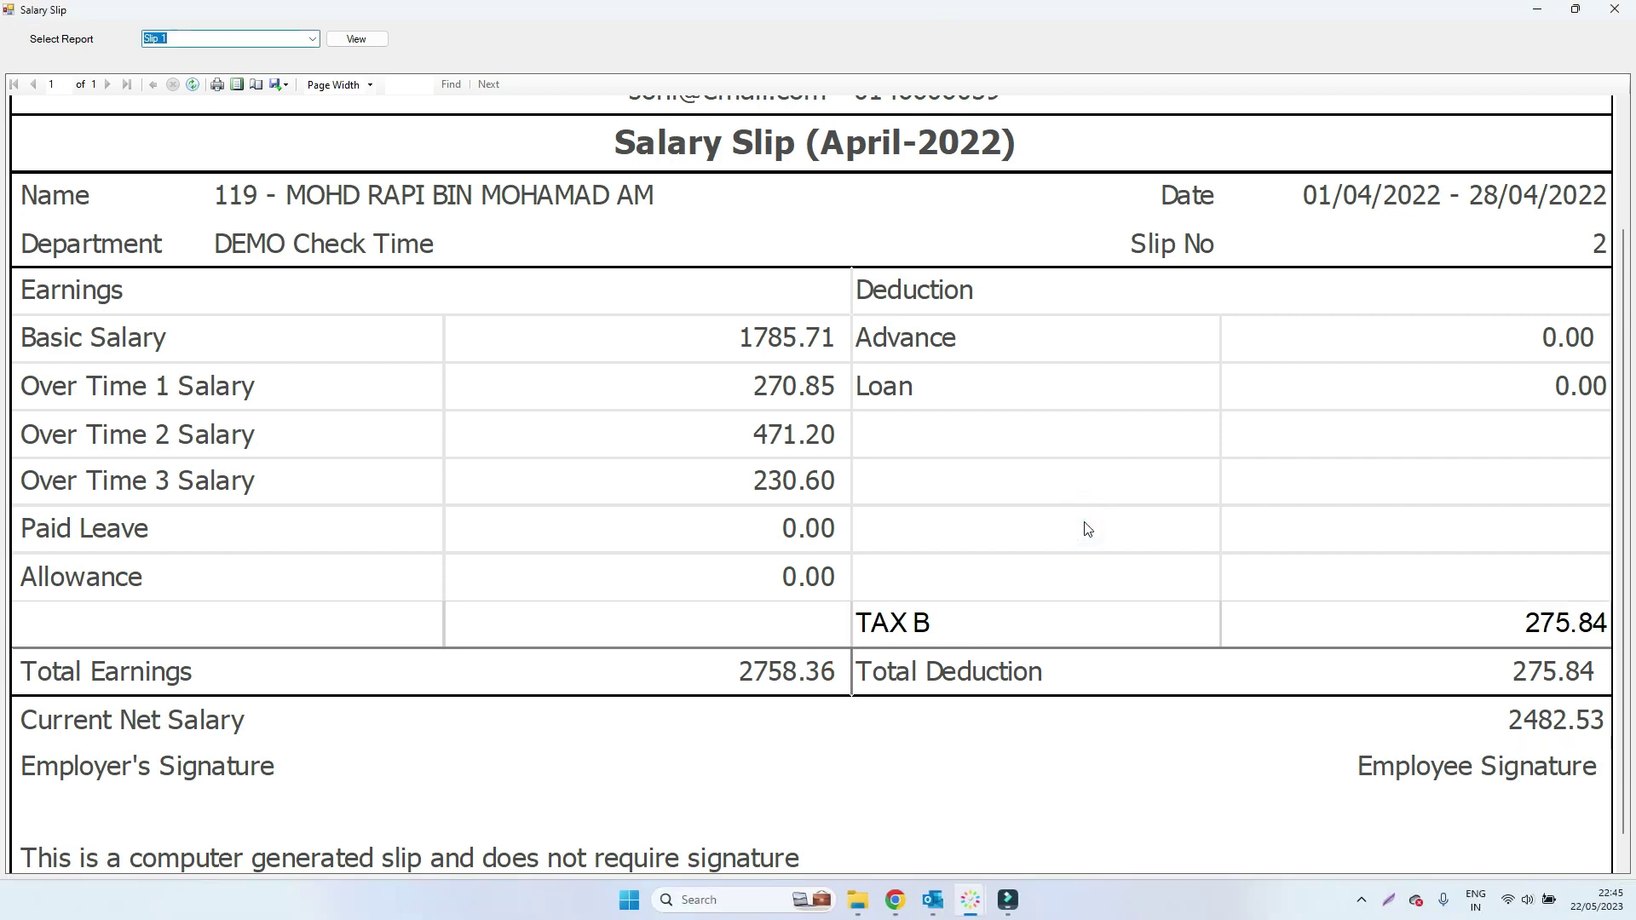
- Close the salary slip and reports, then look up the 2022 past payroll records
click(1613, 10)
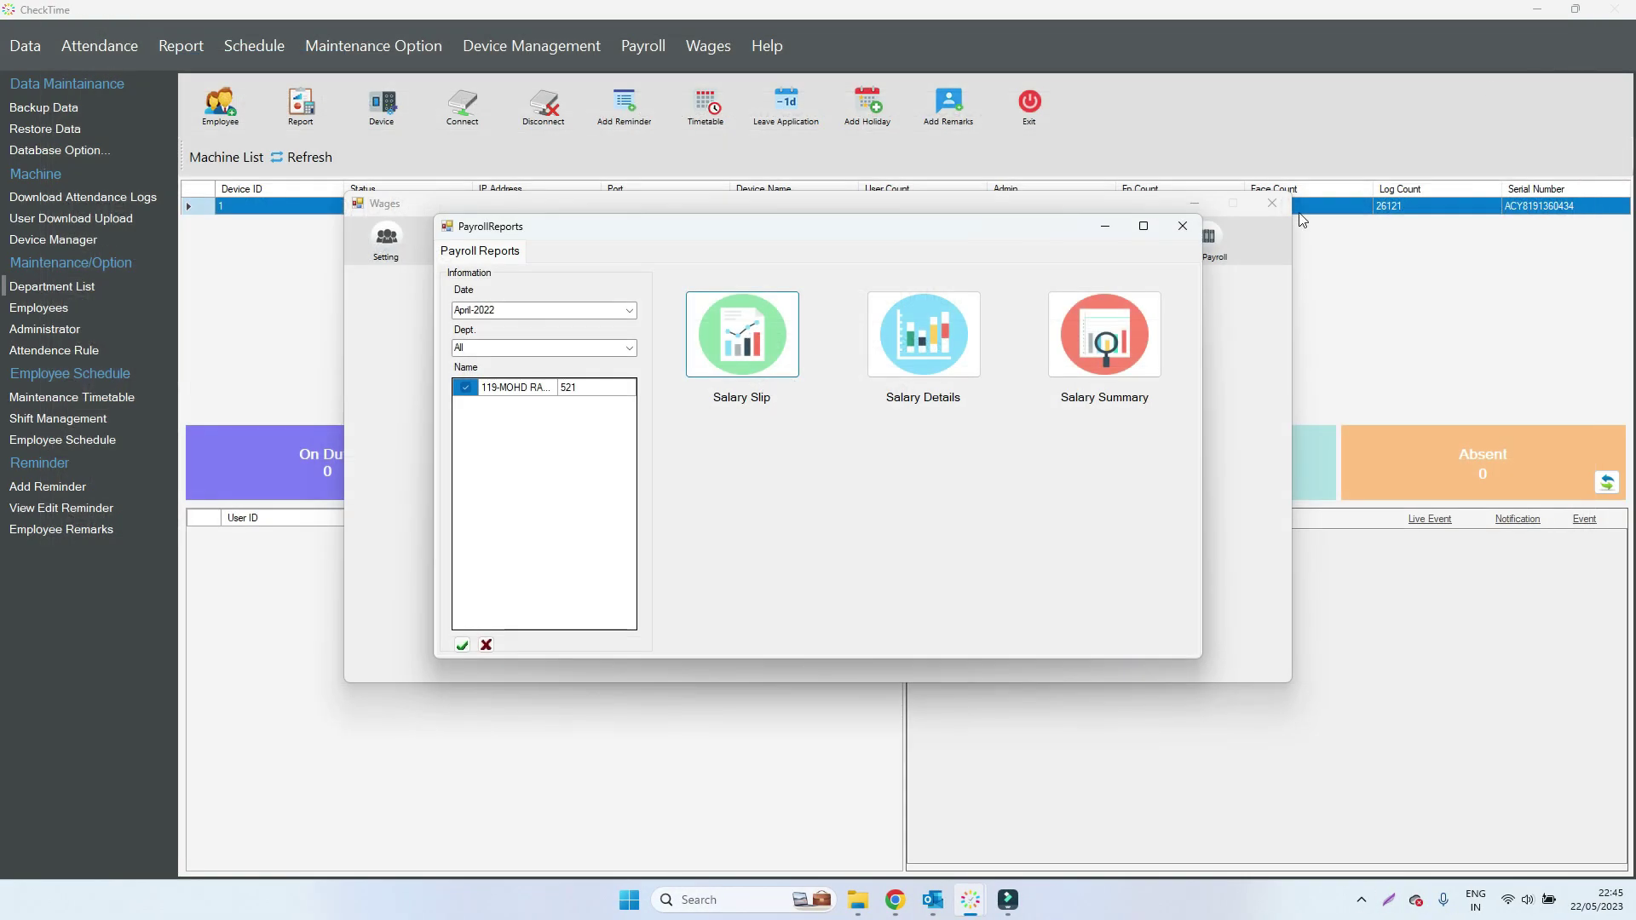
click(1182, 226)
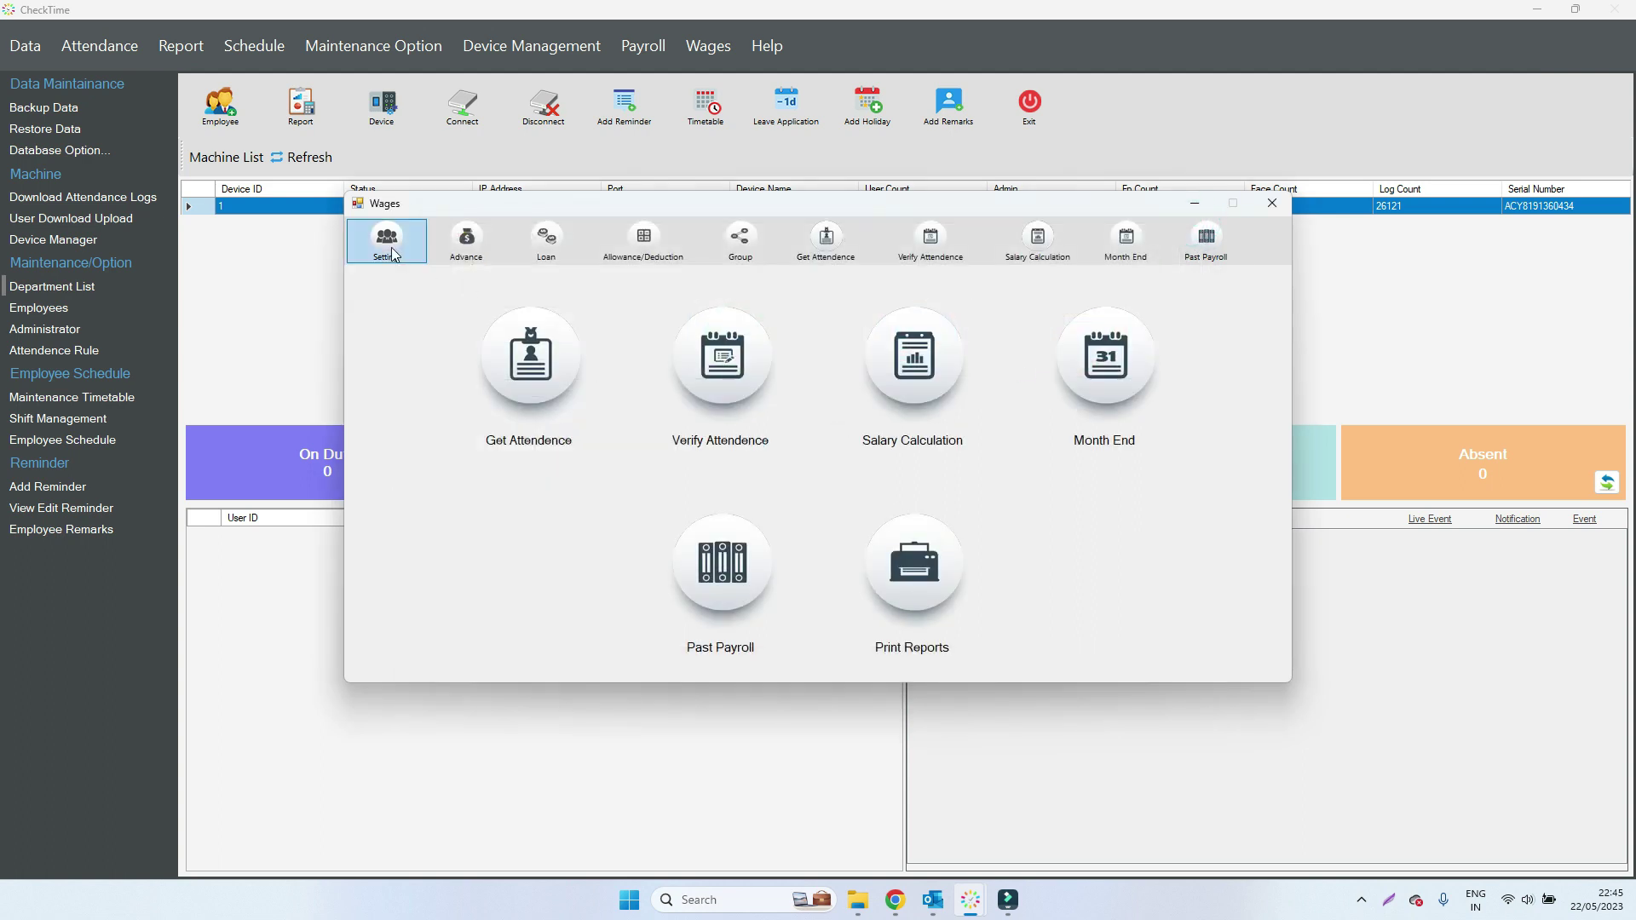
click(752, 558)
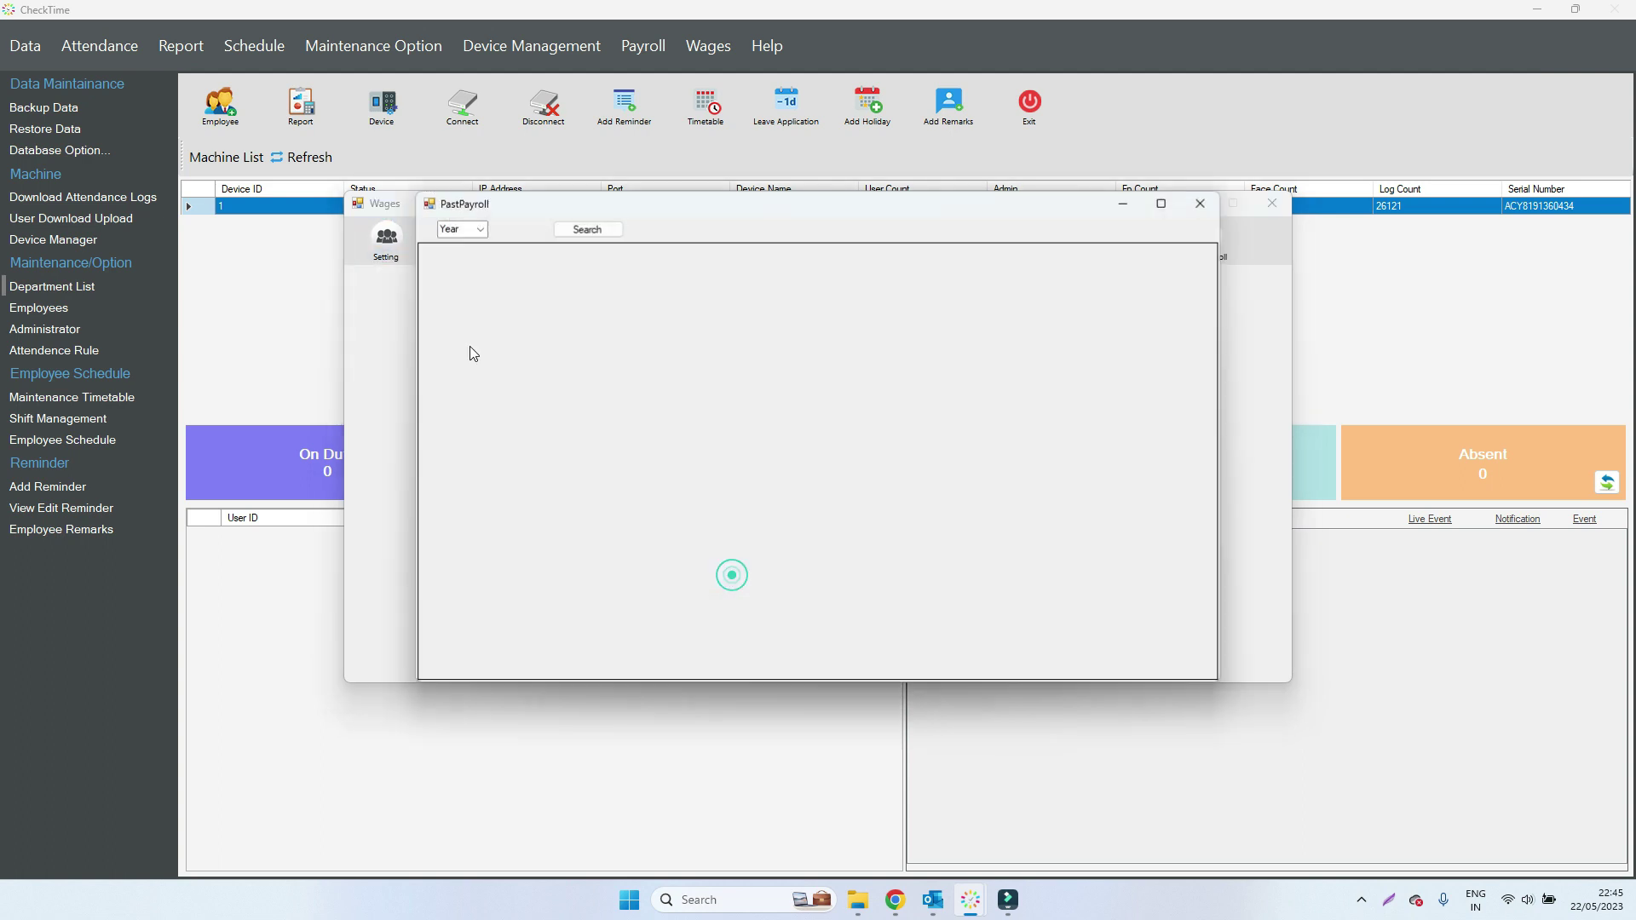
click(462, 230)
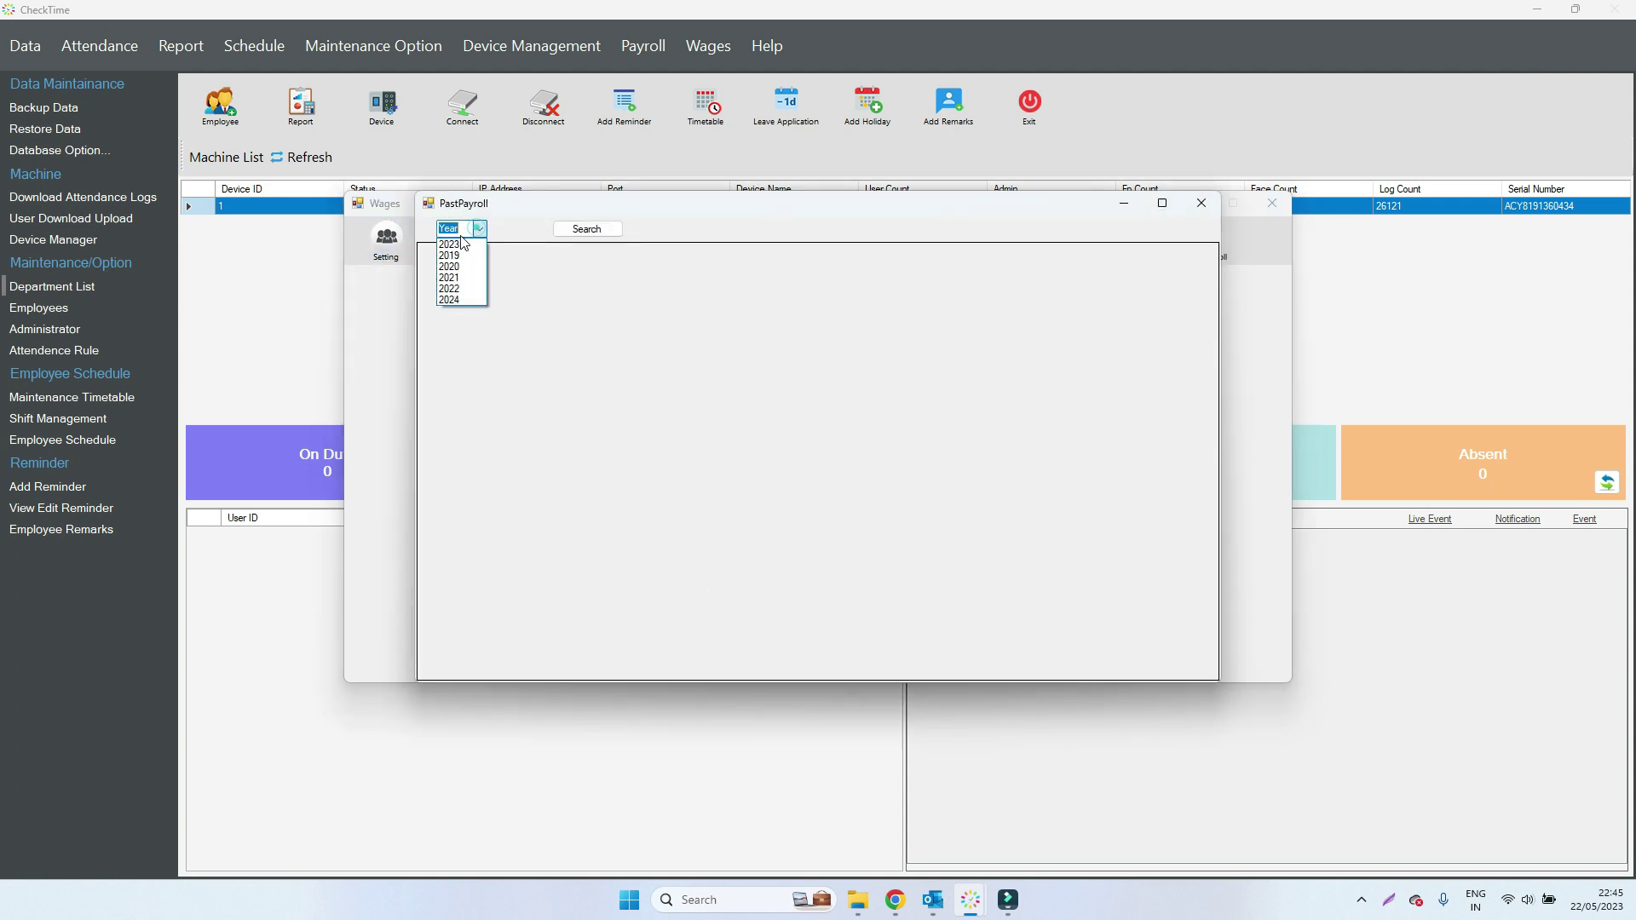
click(460, 289)
click(564, 235)
- Delete the April 2022 payroll record with password verification and close the window
click(426, 270)
click(1193, 269)
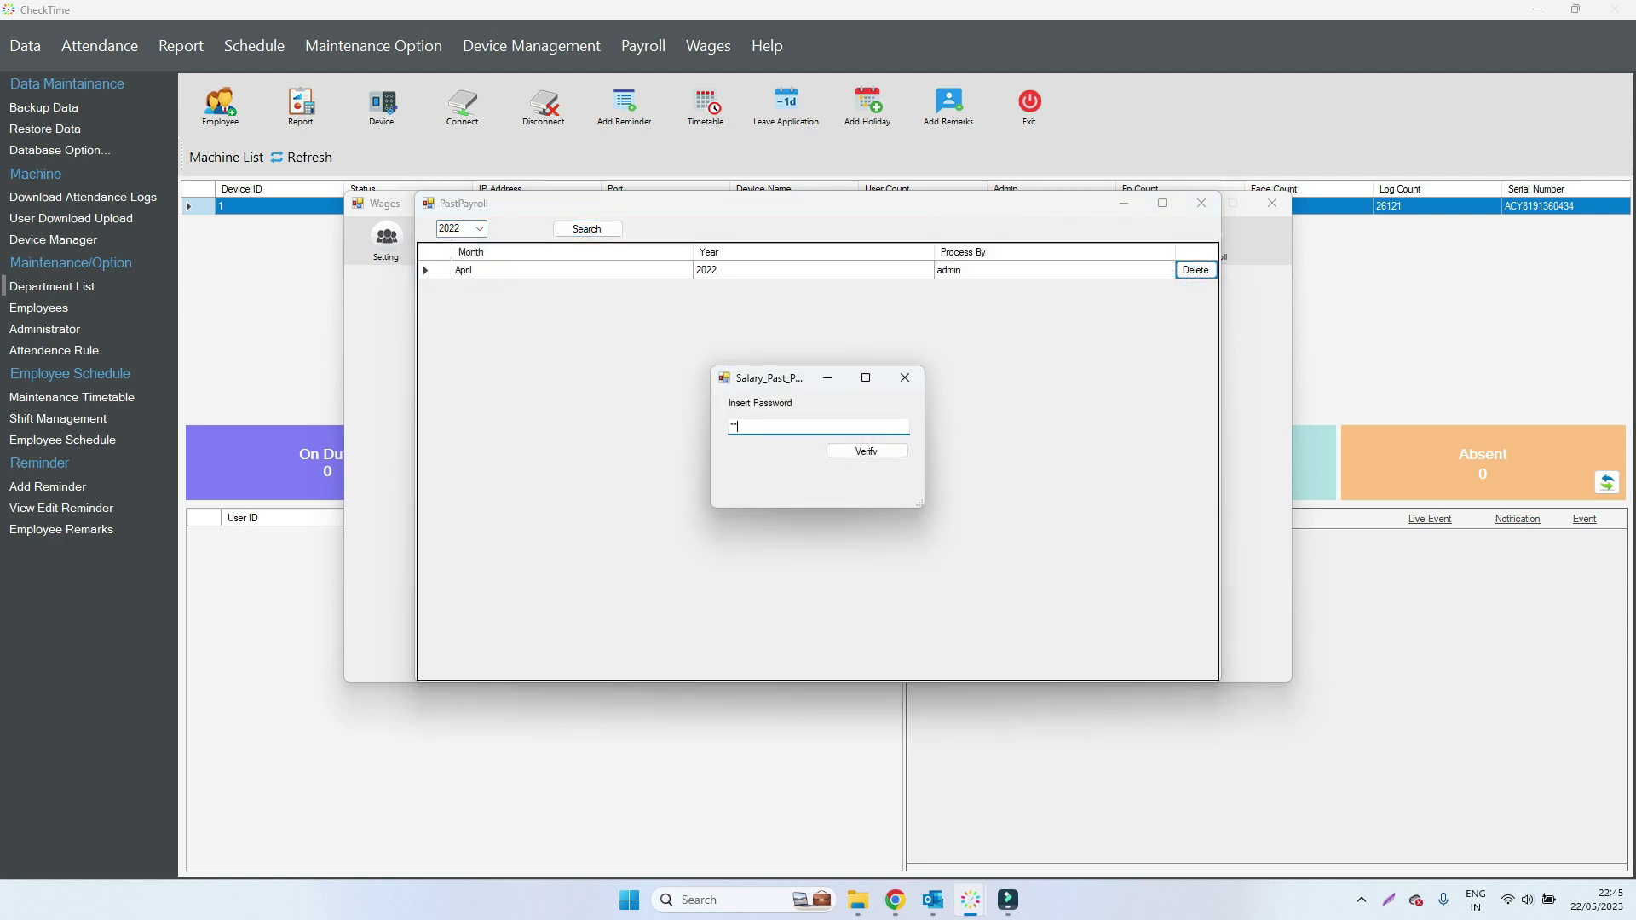
click(866, 450)
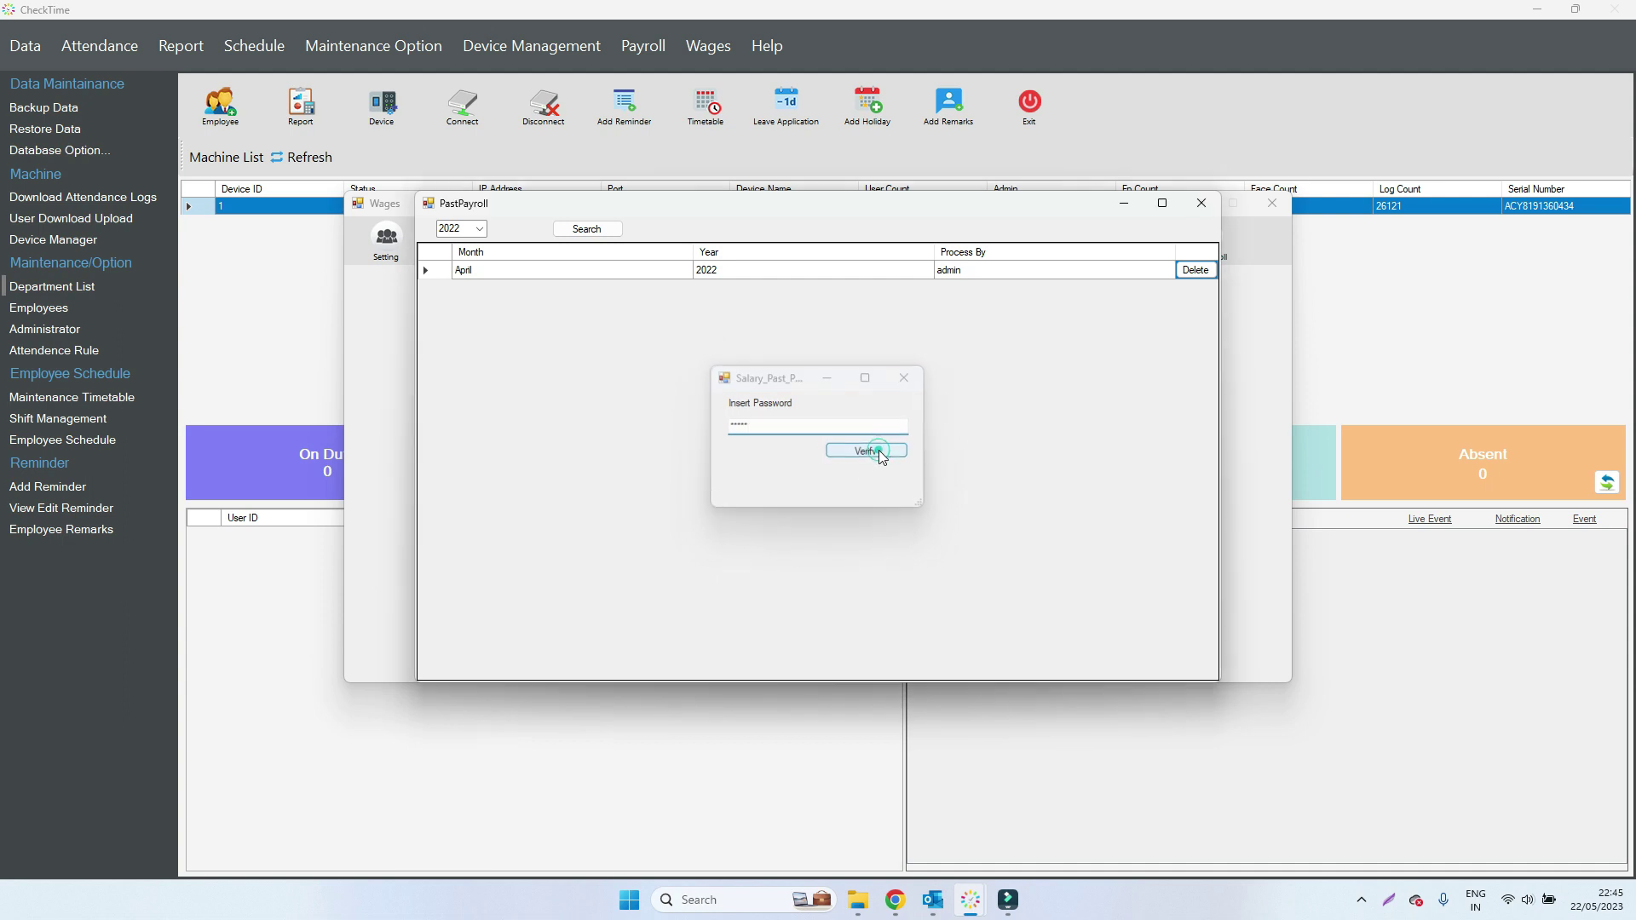
click(862, 498)
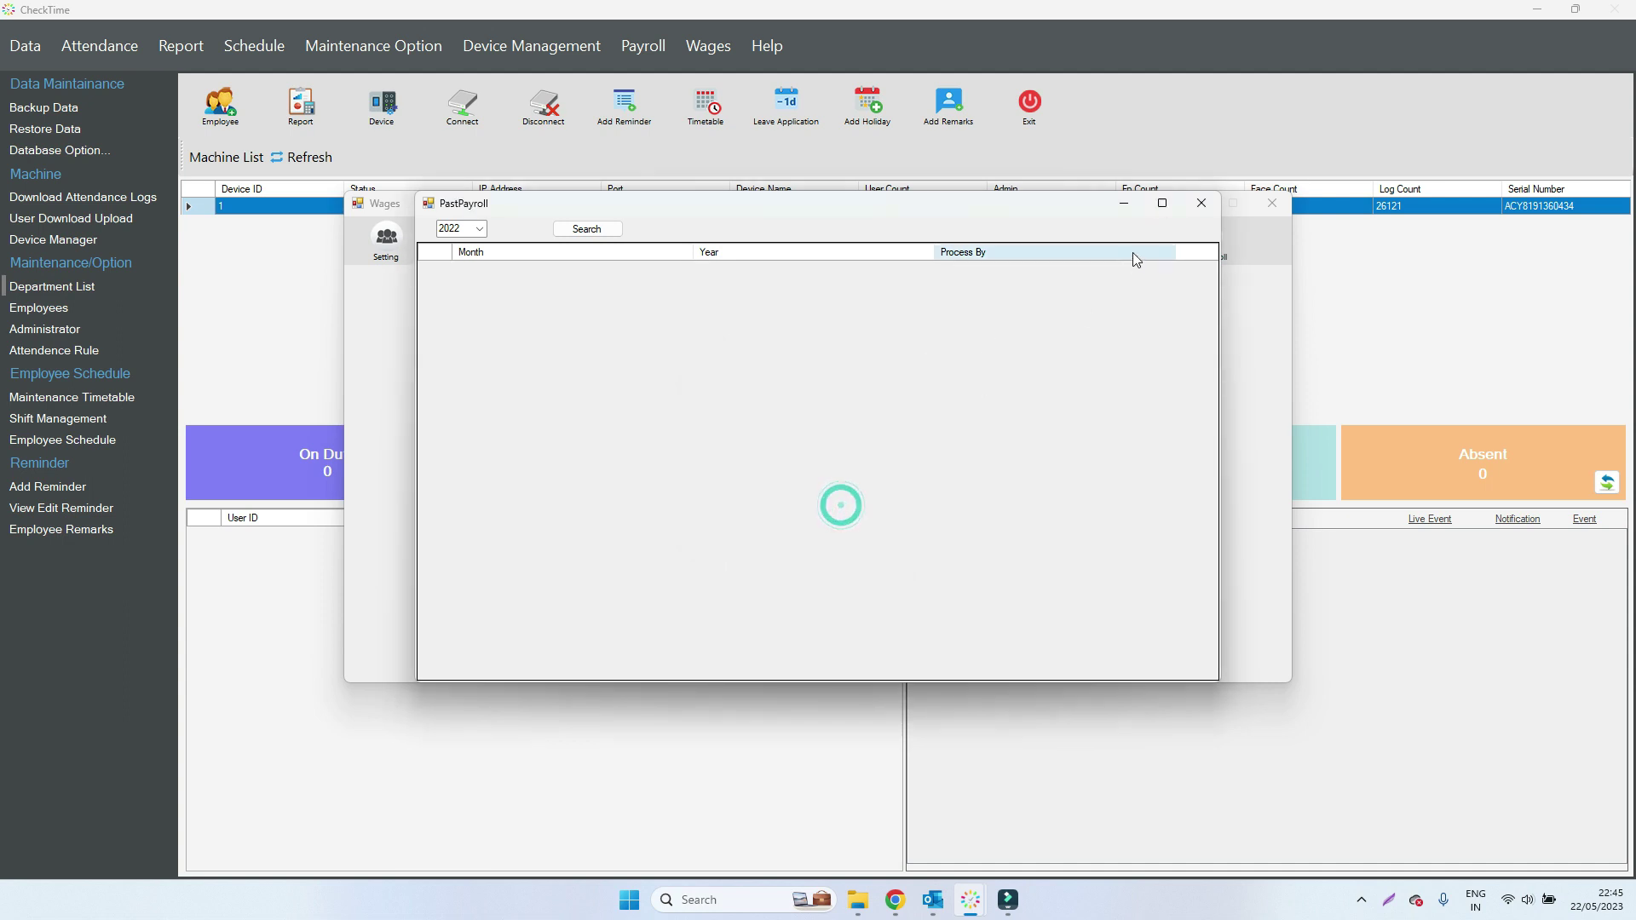
click(1201, 203)
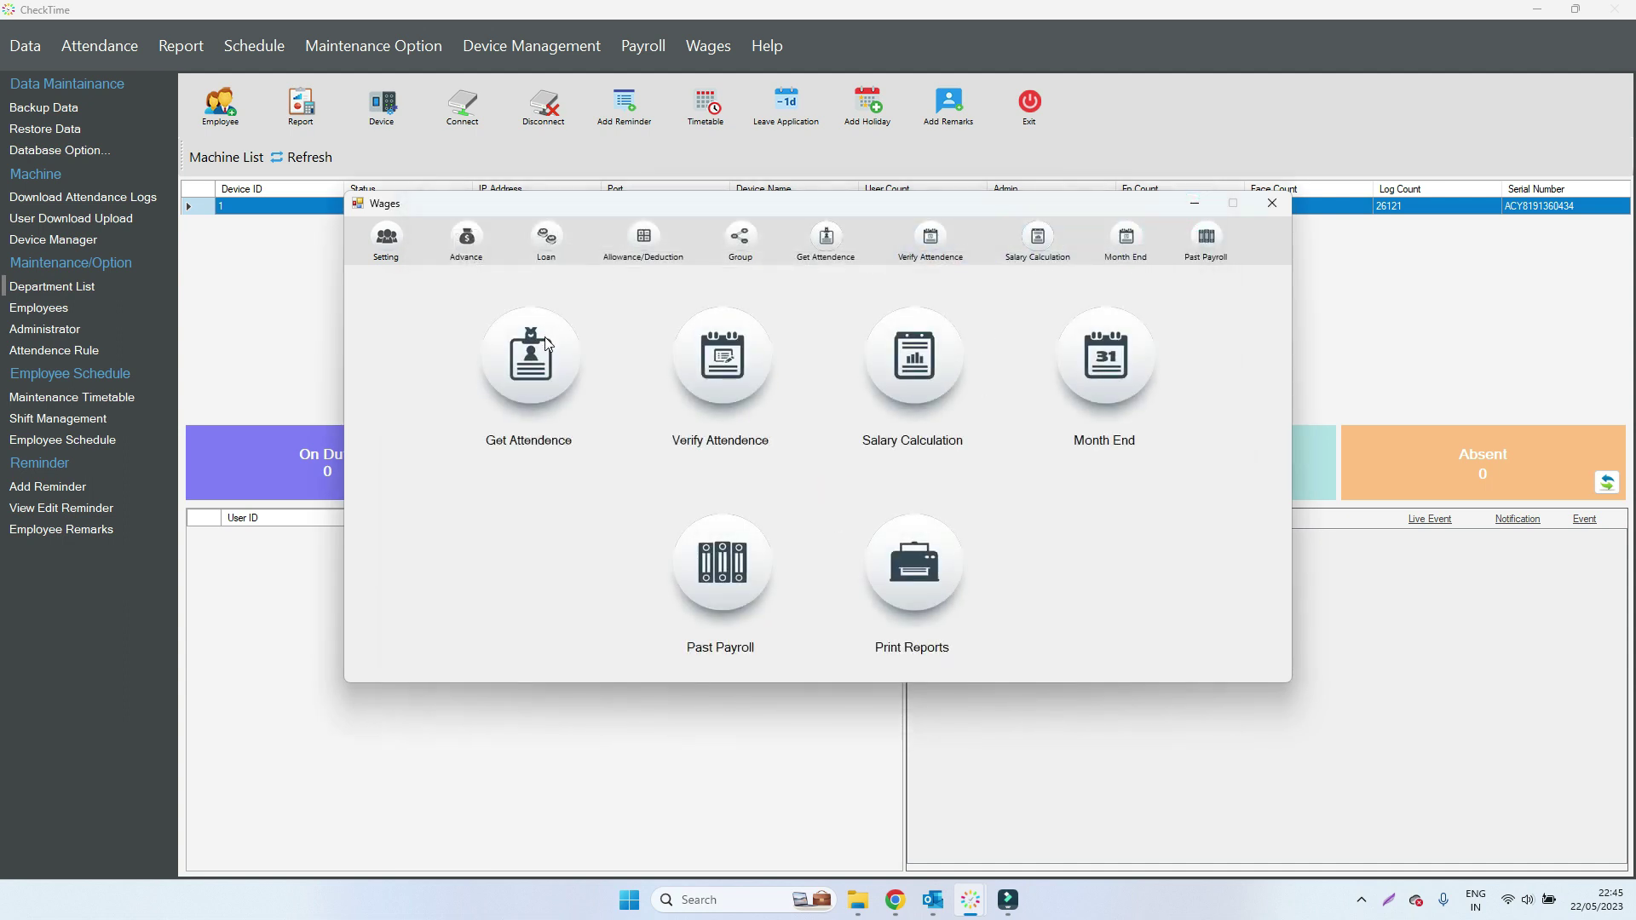
- Load employee 119's salary settings with departments set to All
click(388, 241)
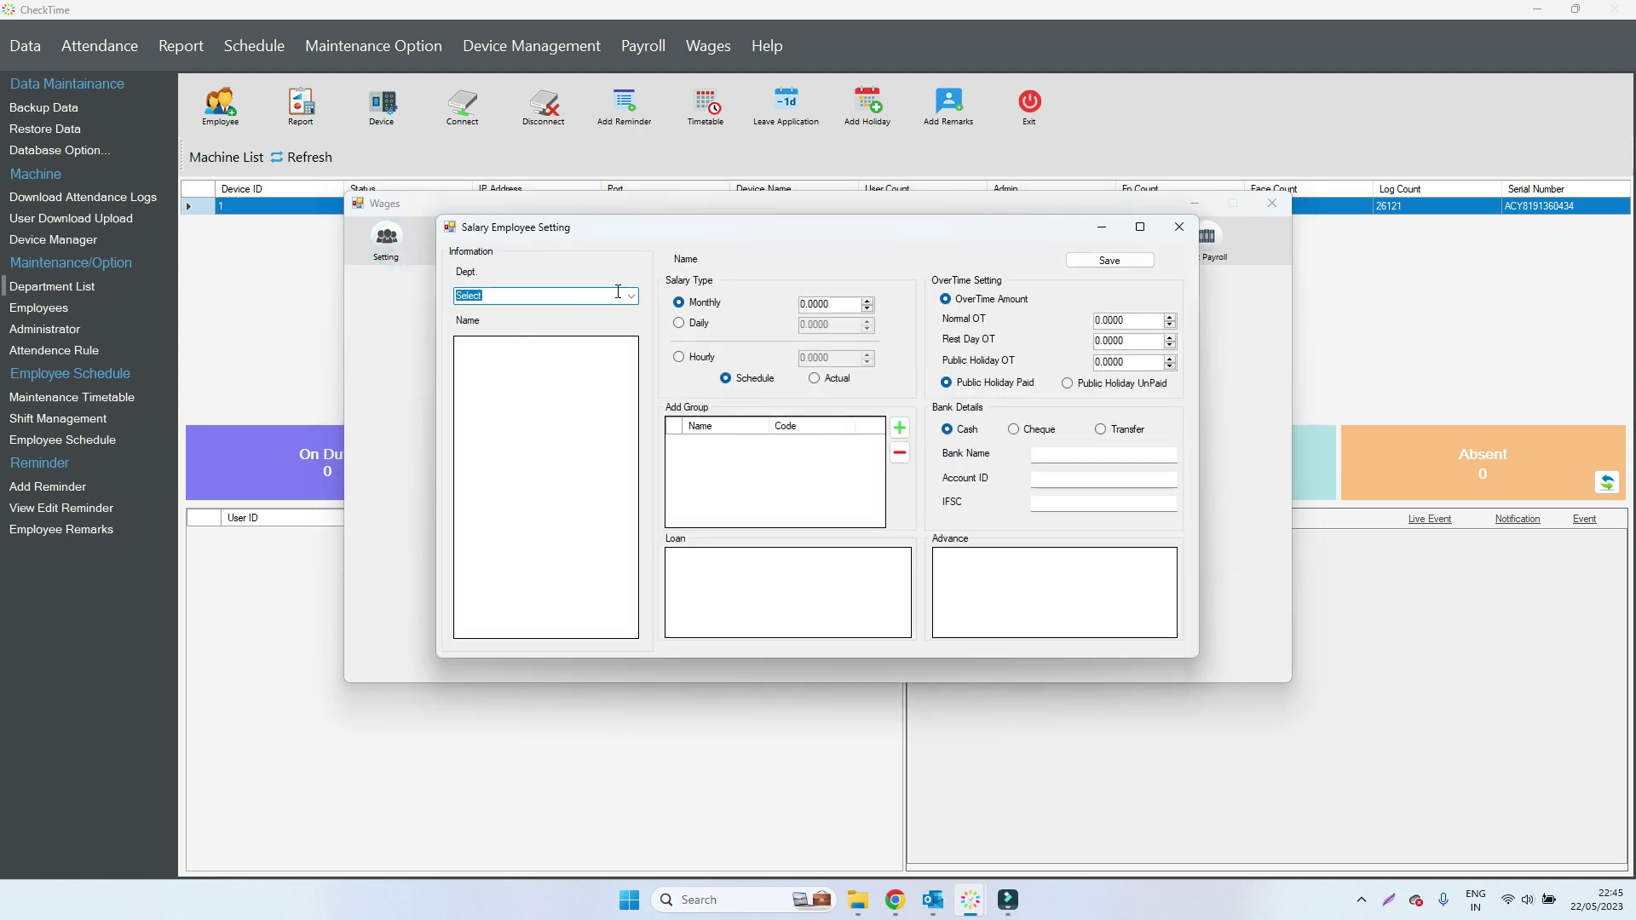
click(631, 296)
click(543, 313)
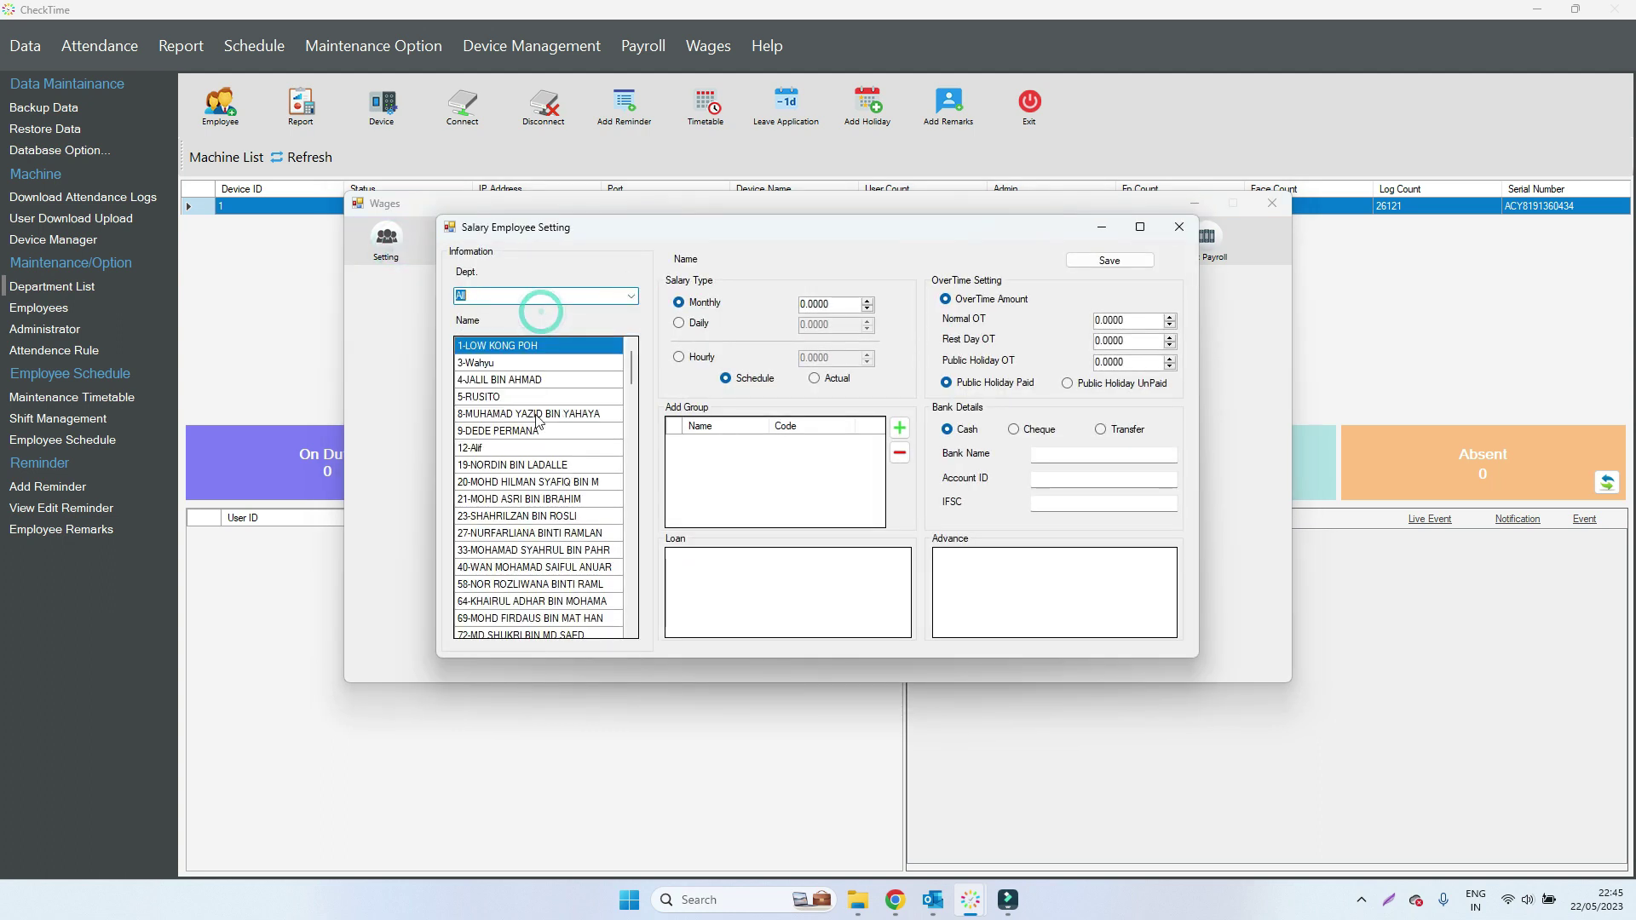
scroll(571, 494, down, 4)
click(494, 517)
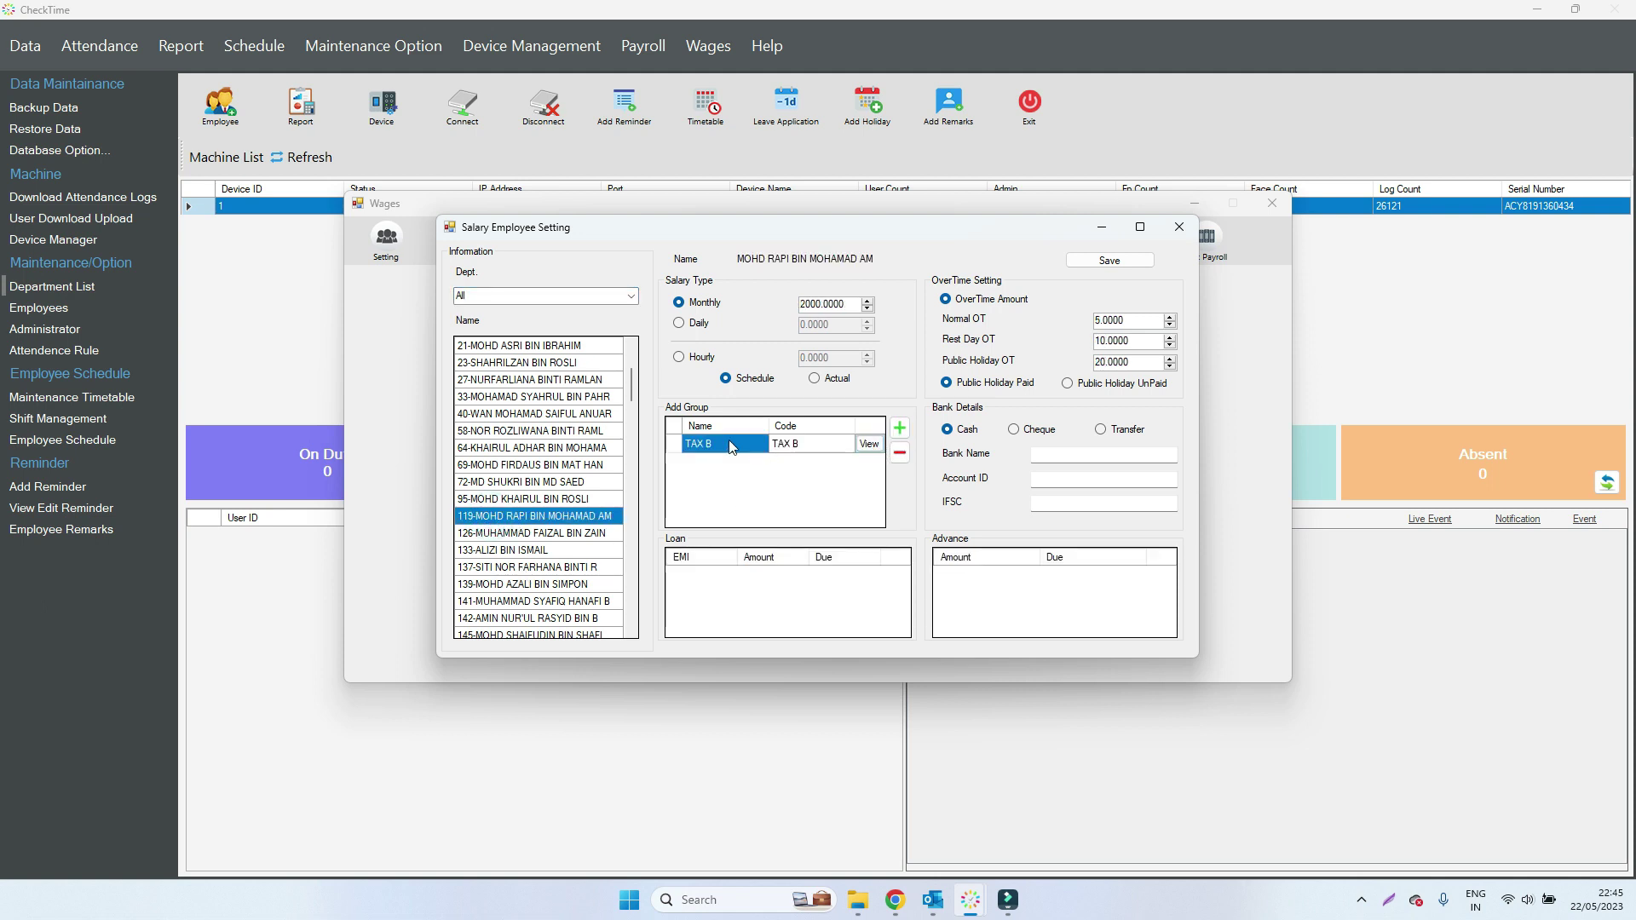
- Replace the TAX B group with TAX A, save the settings and close
click(677, 443)
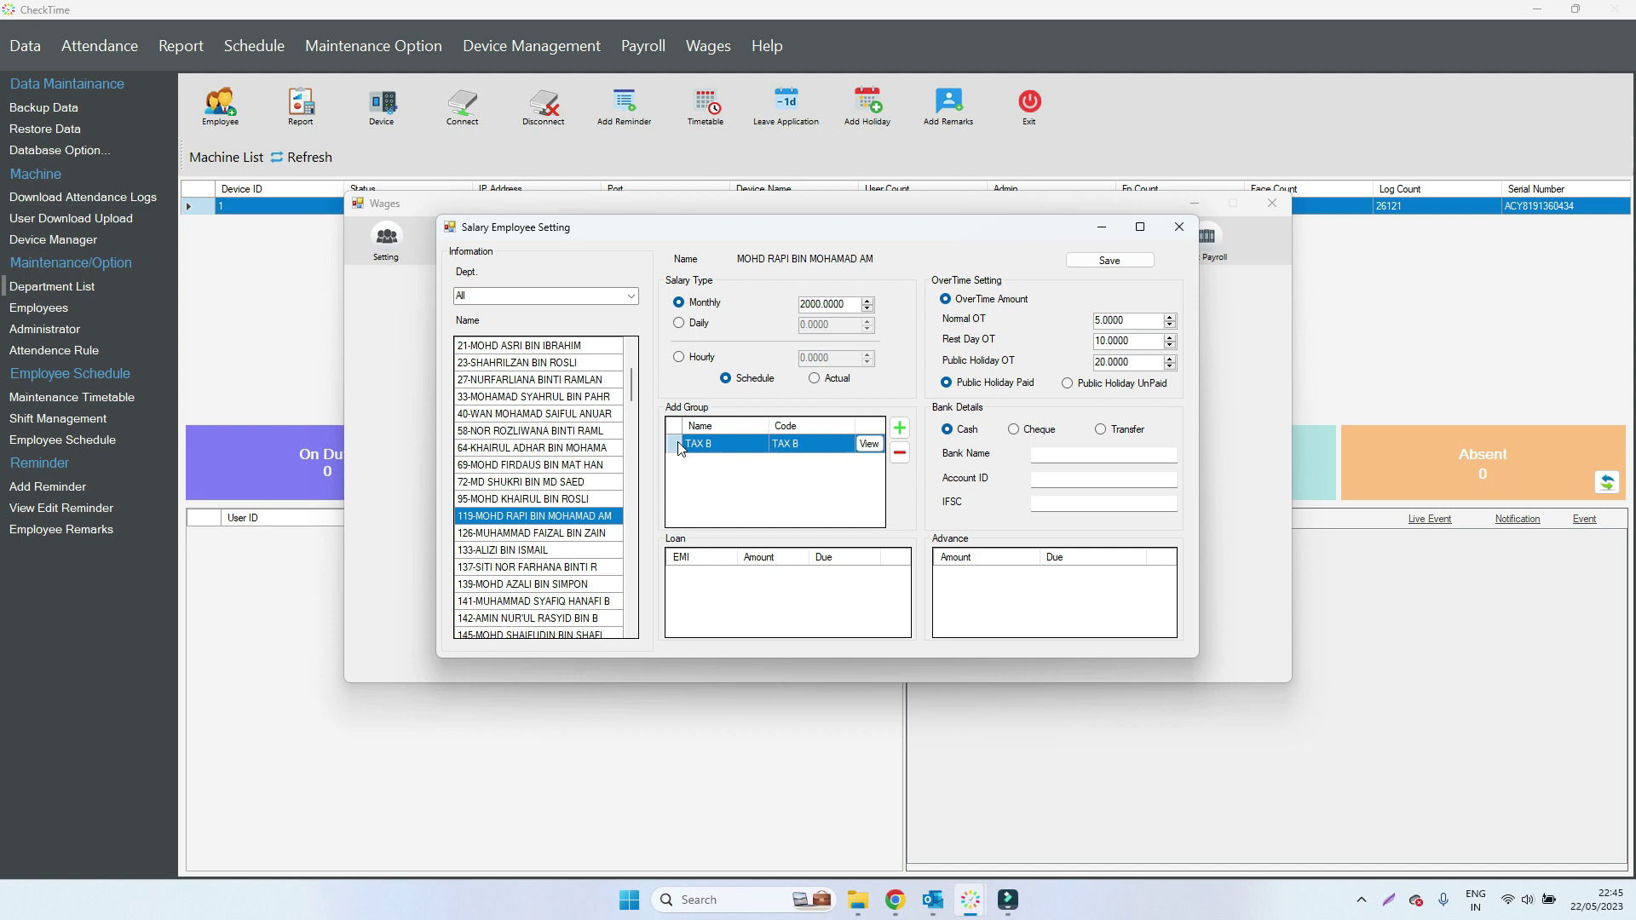
click(900, 453)
click(819, 503)
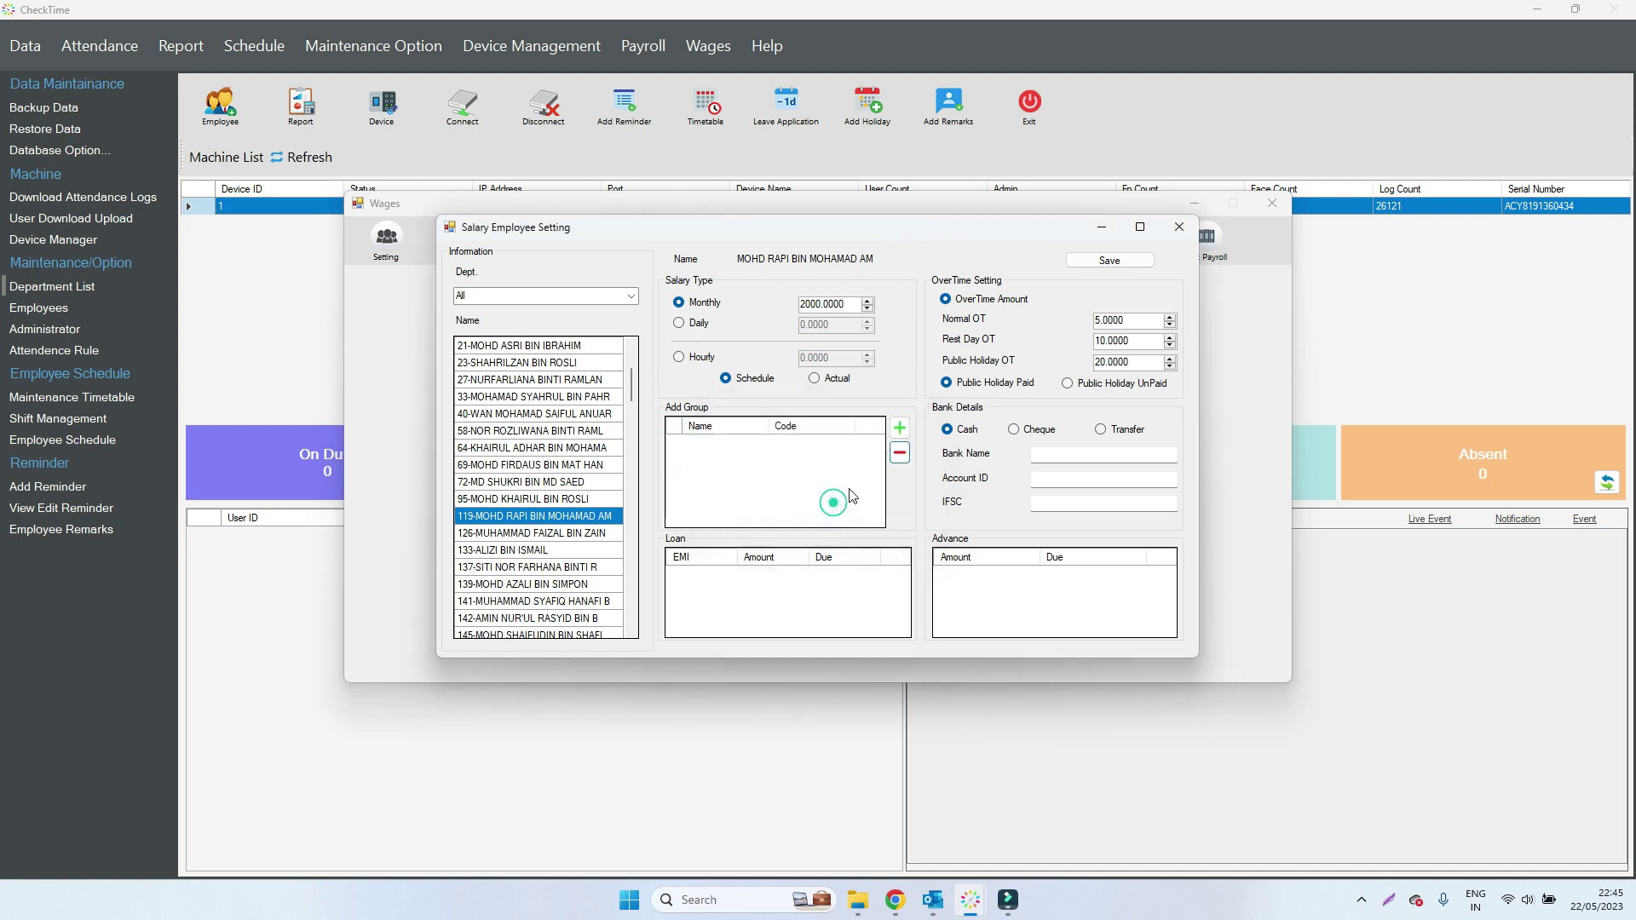
click(900, 430)
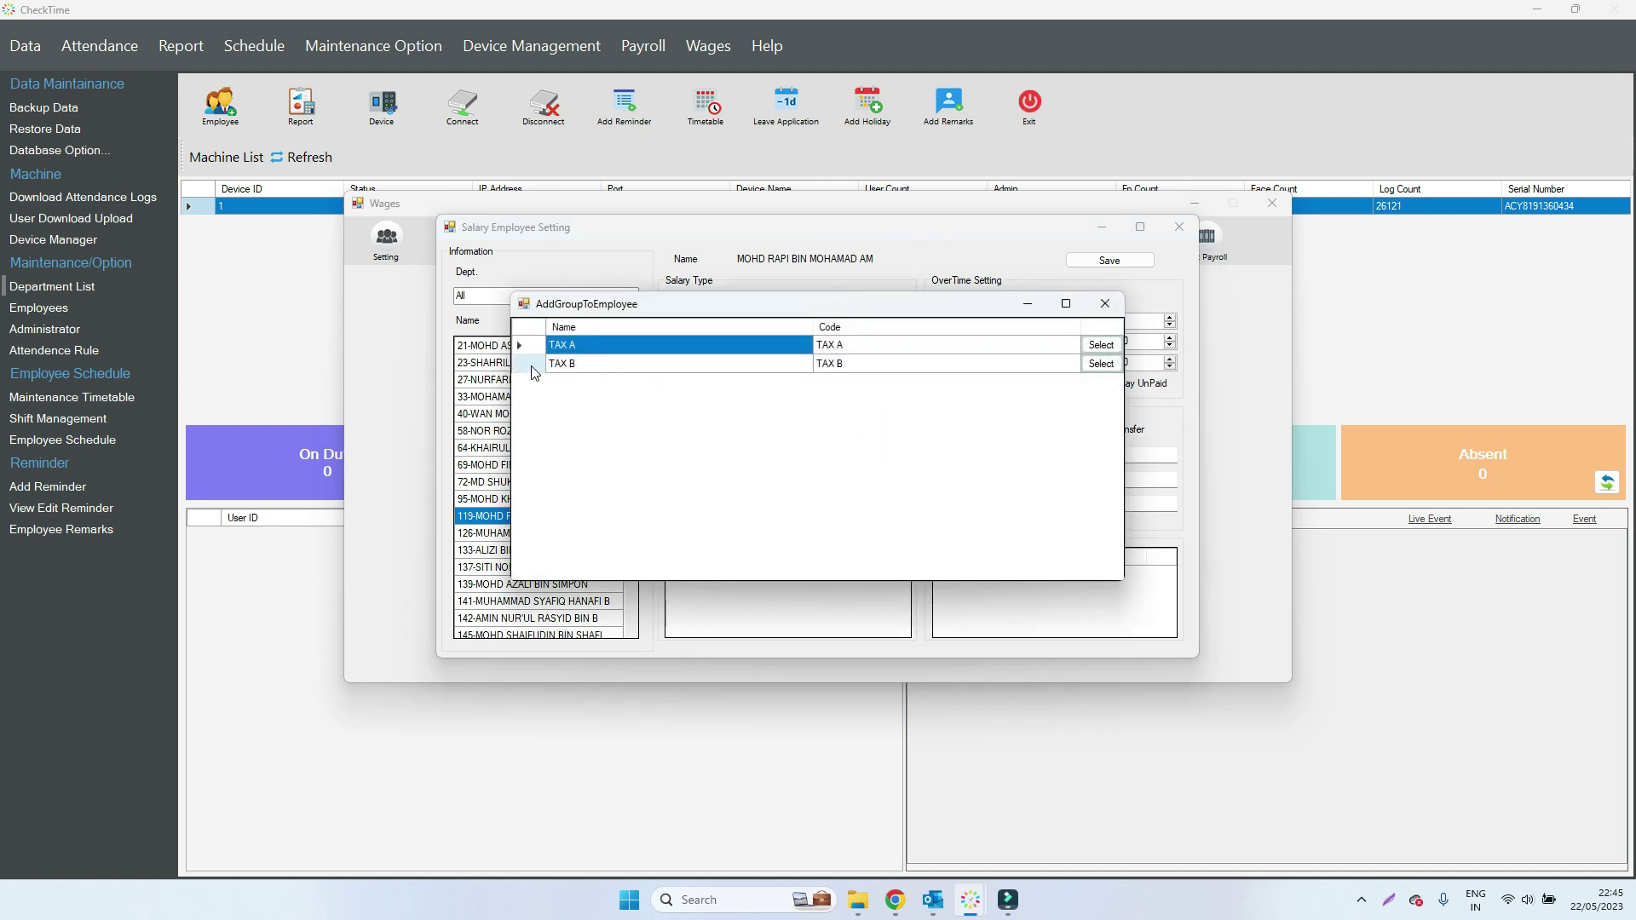
click(1100, 344)
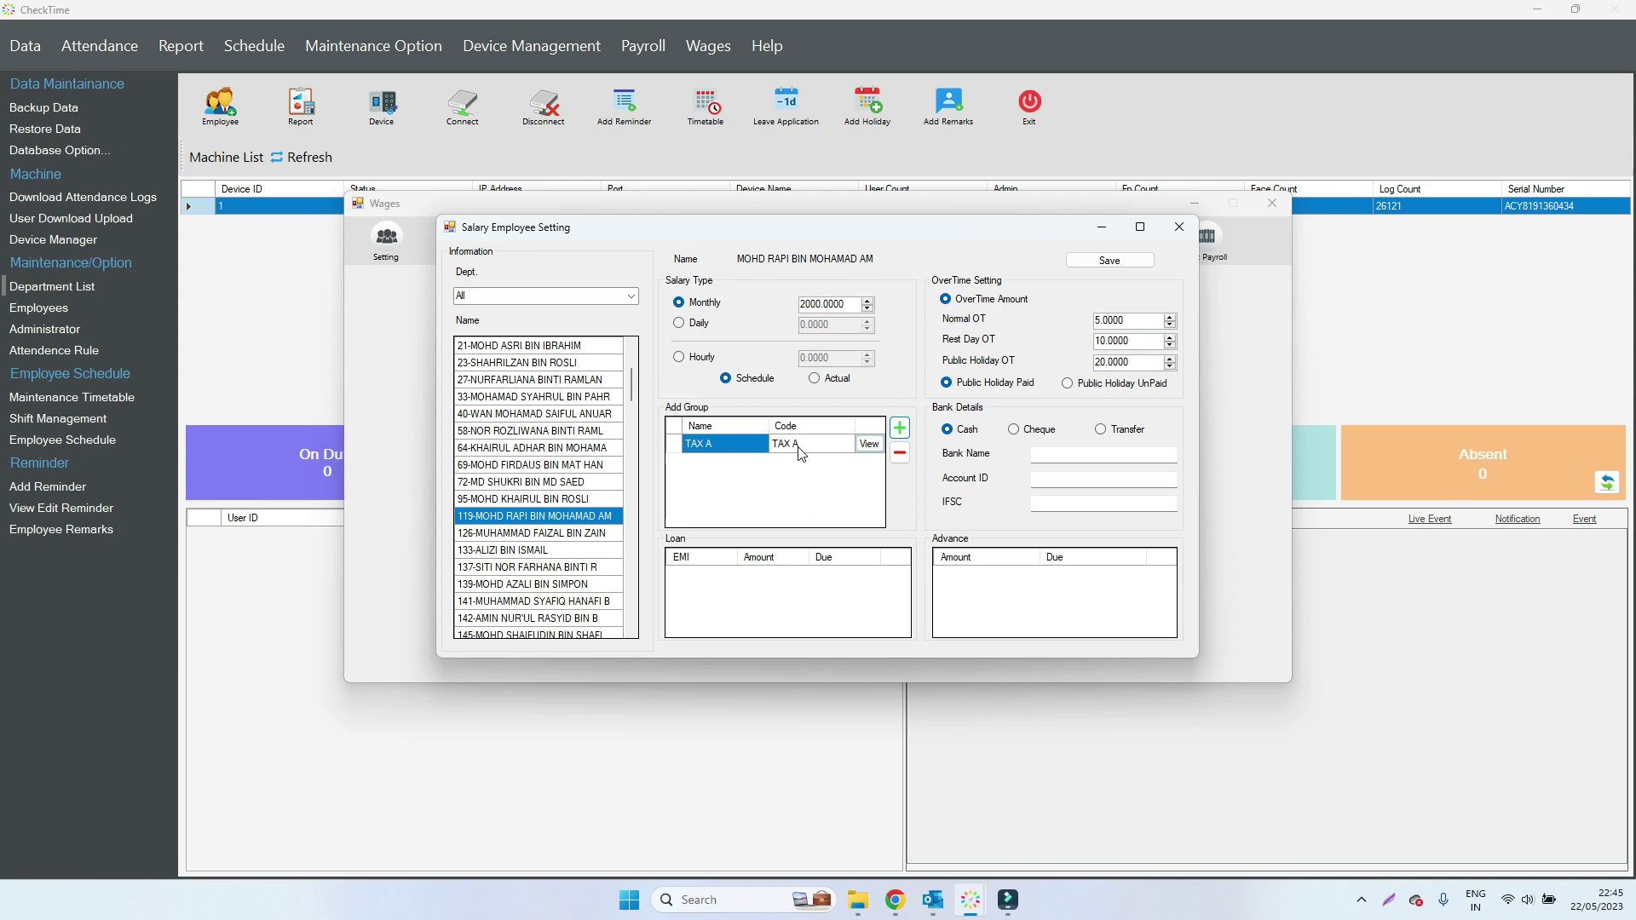
click(1109, 259)
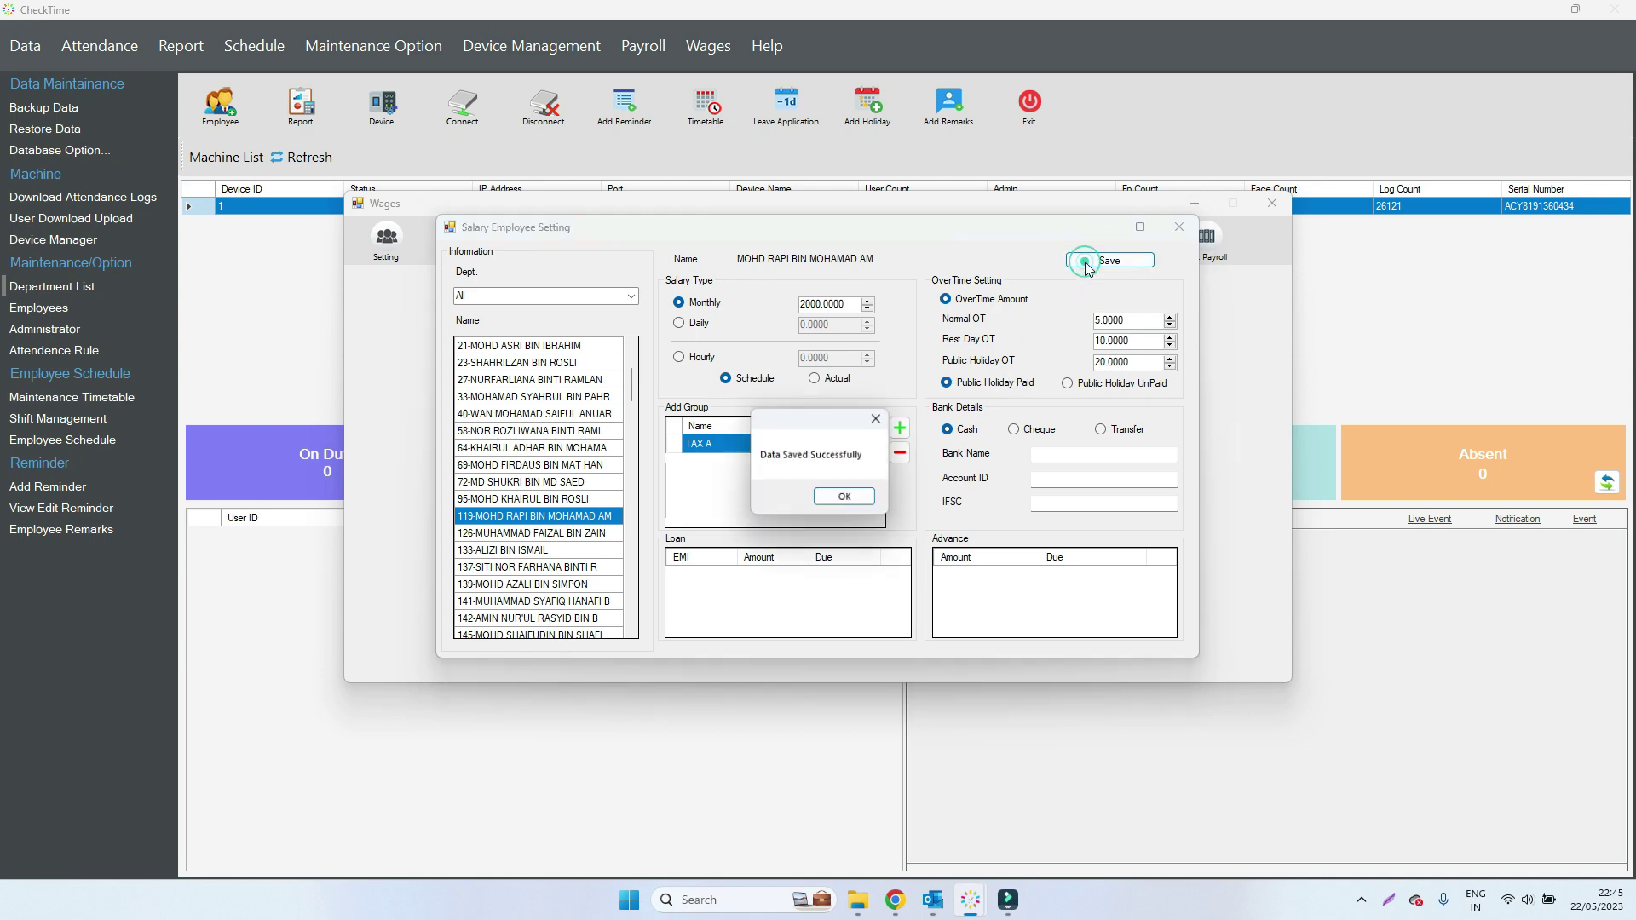
click(856, 498)
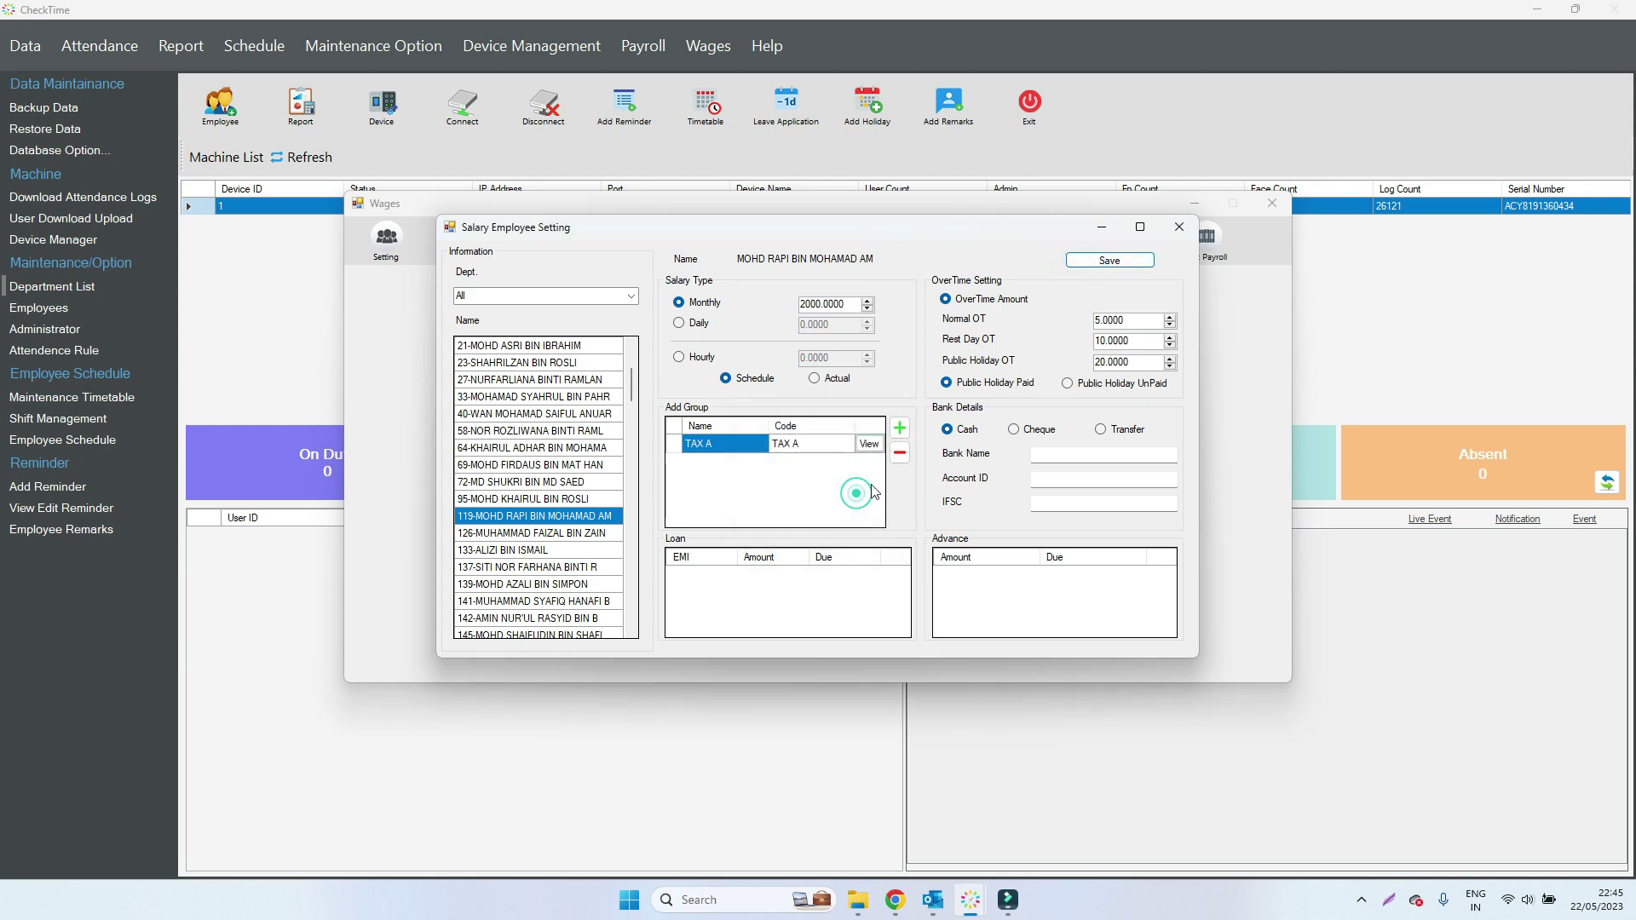
click(1179, 227)
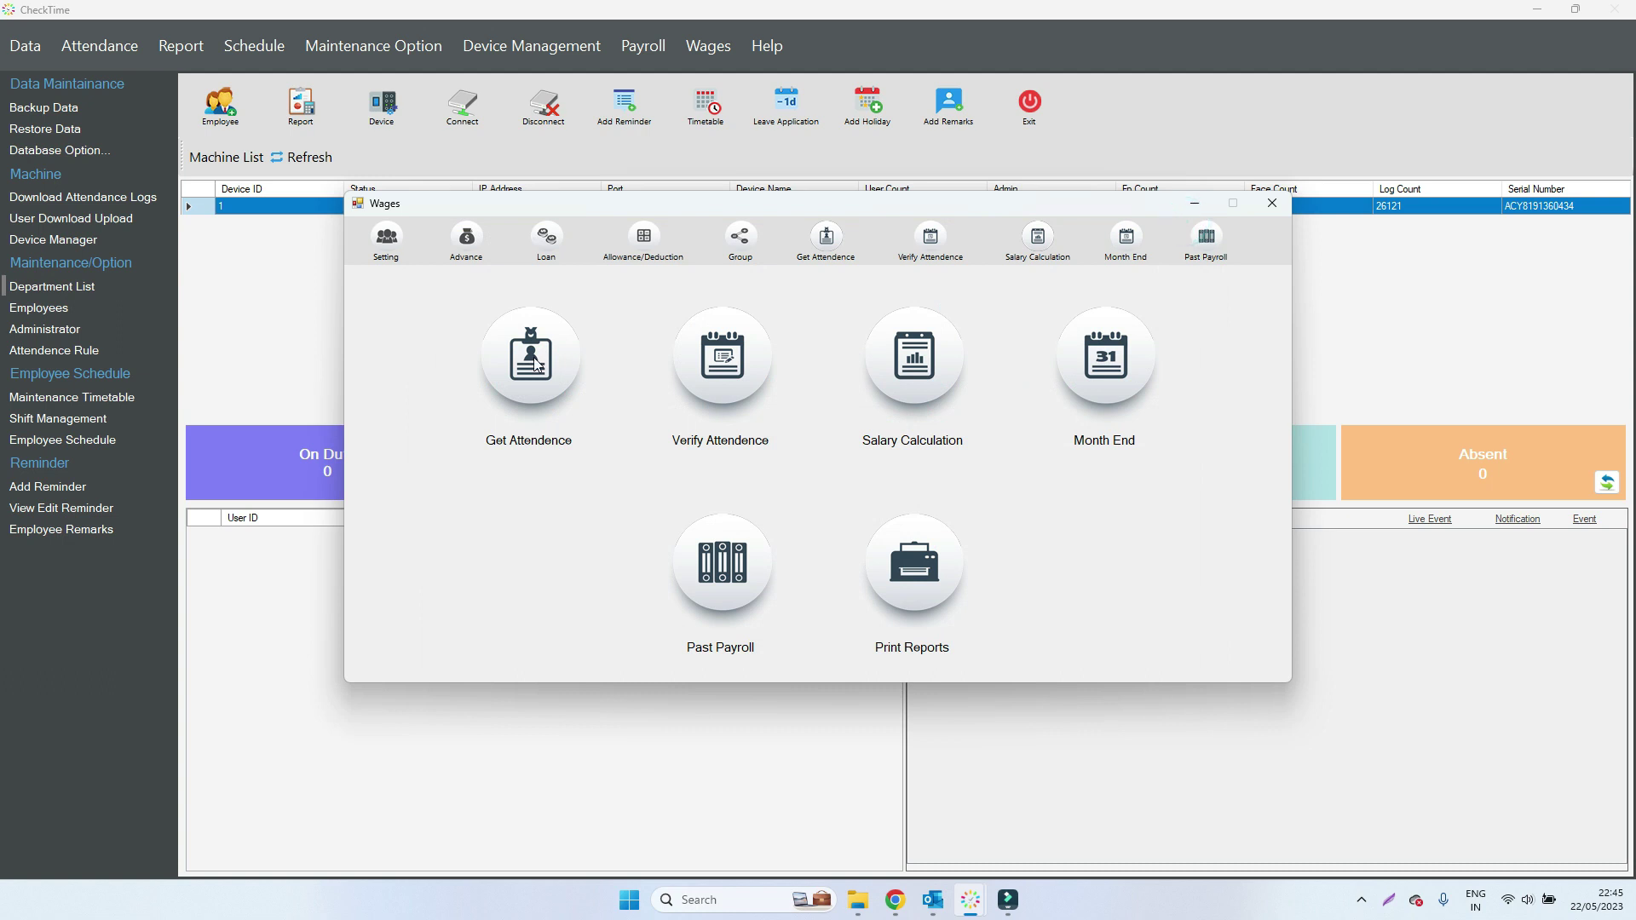
- Query employee 119's April attendance in the attendance calculation window
click(533, 356)
scroll(495, 501, down, 1)
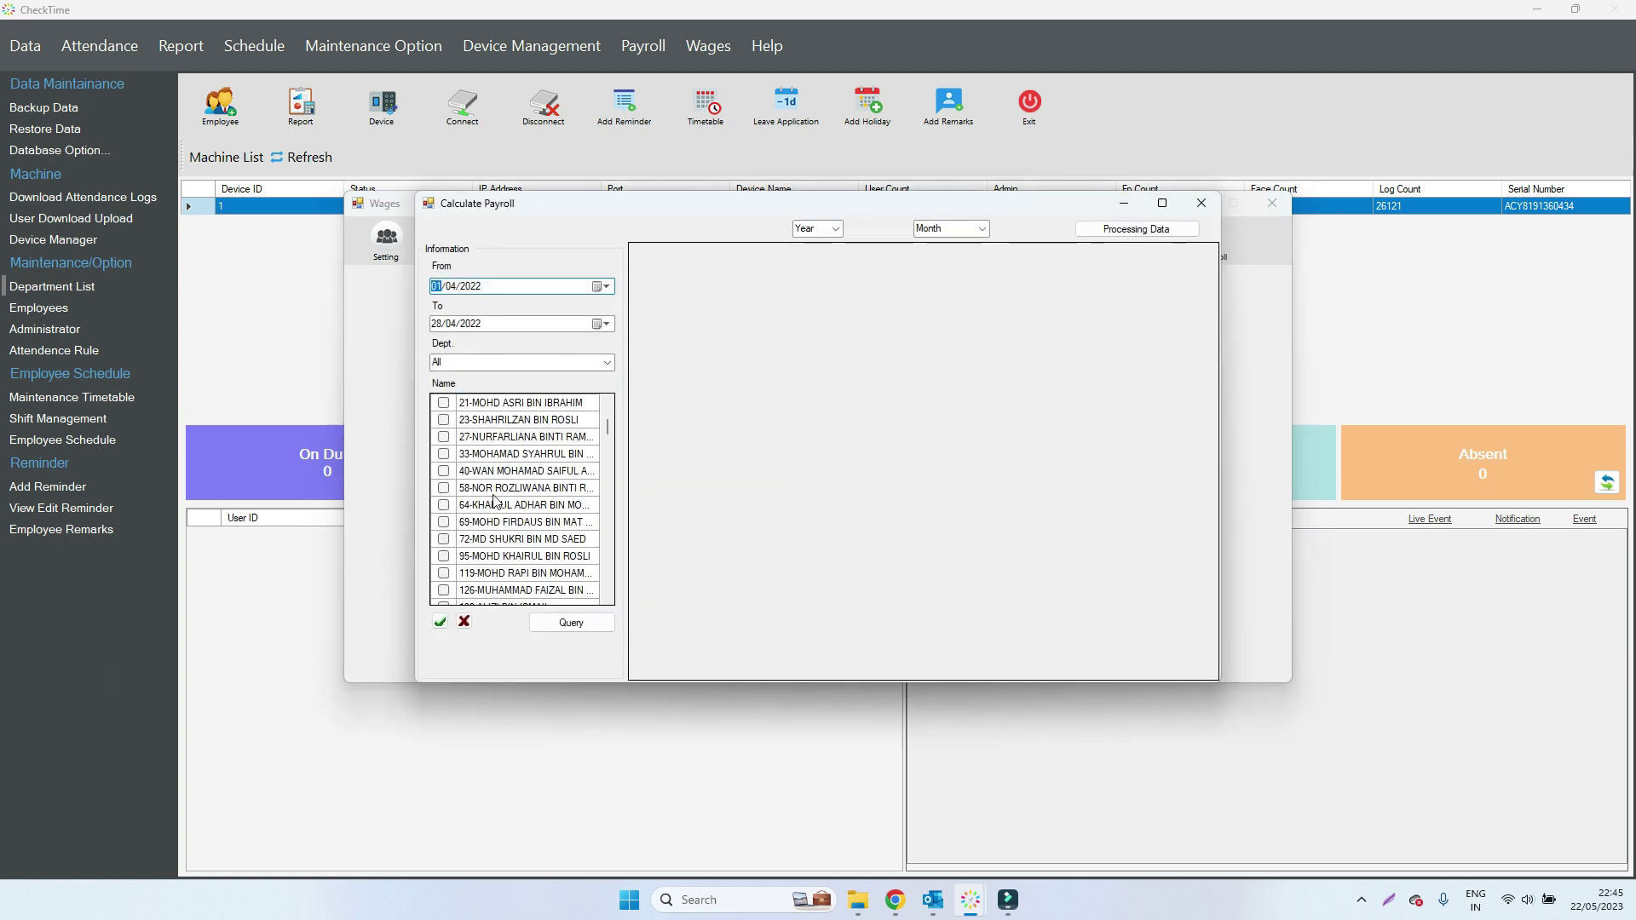
click(444, 575)
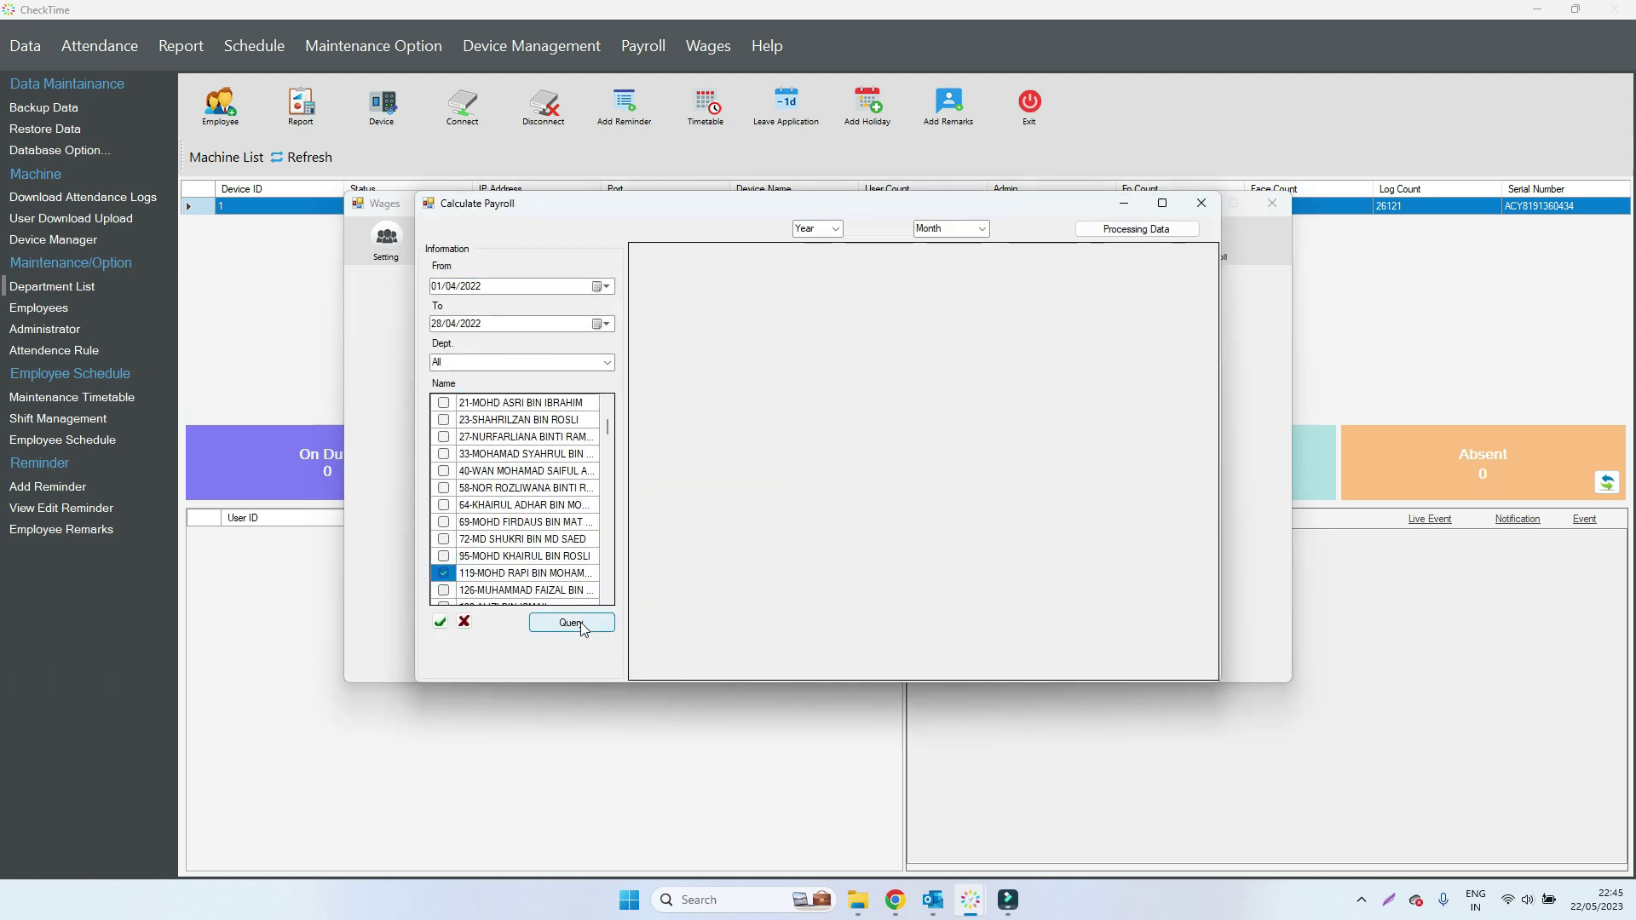
click(582, 628)
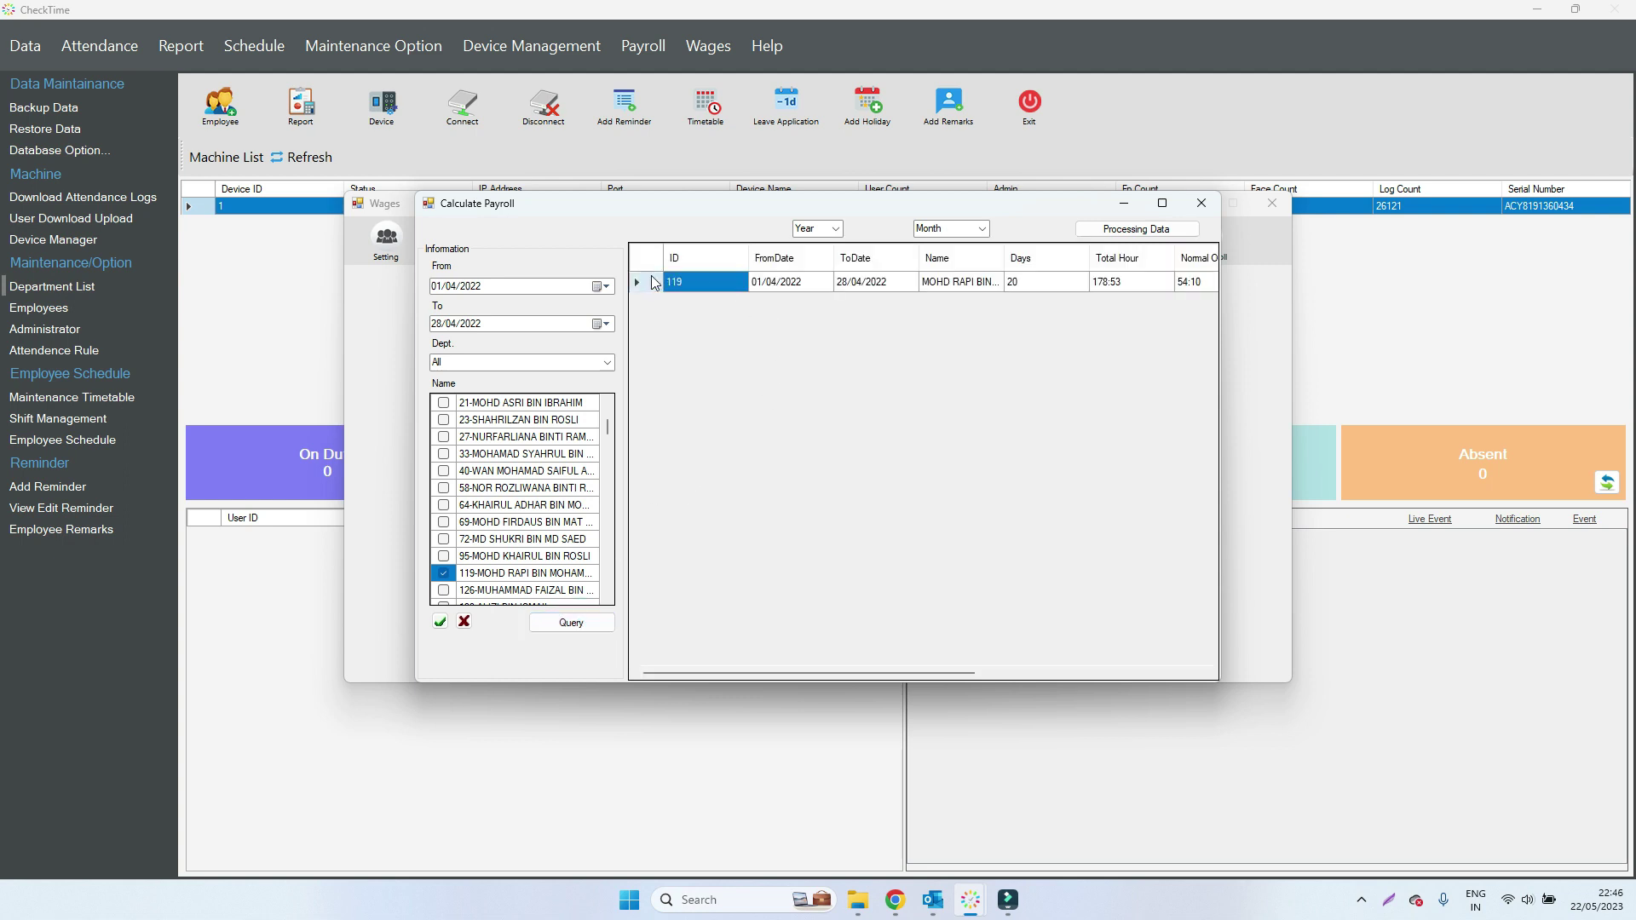
click(652, 282)
- Process the attendance into the 2022 April payroll and close the calculation window
click(835, 229)
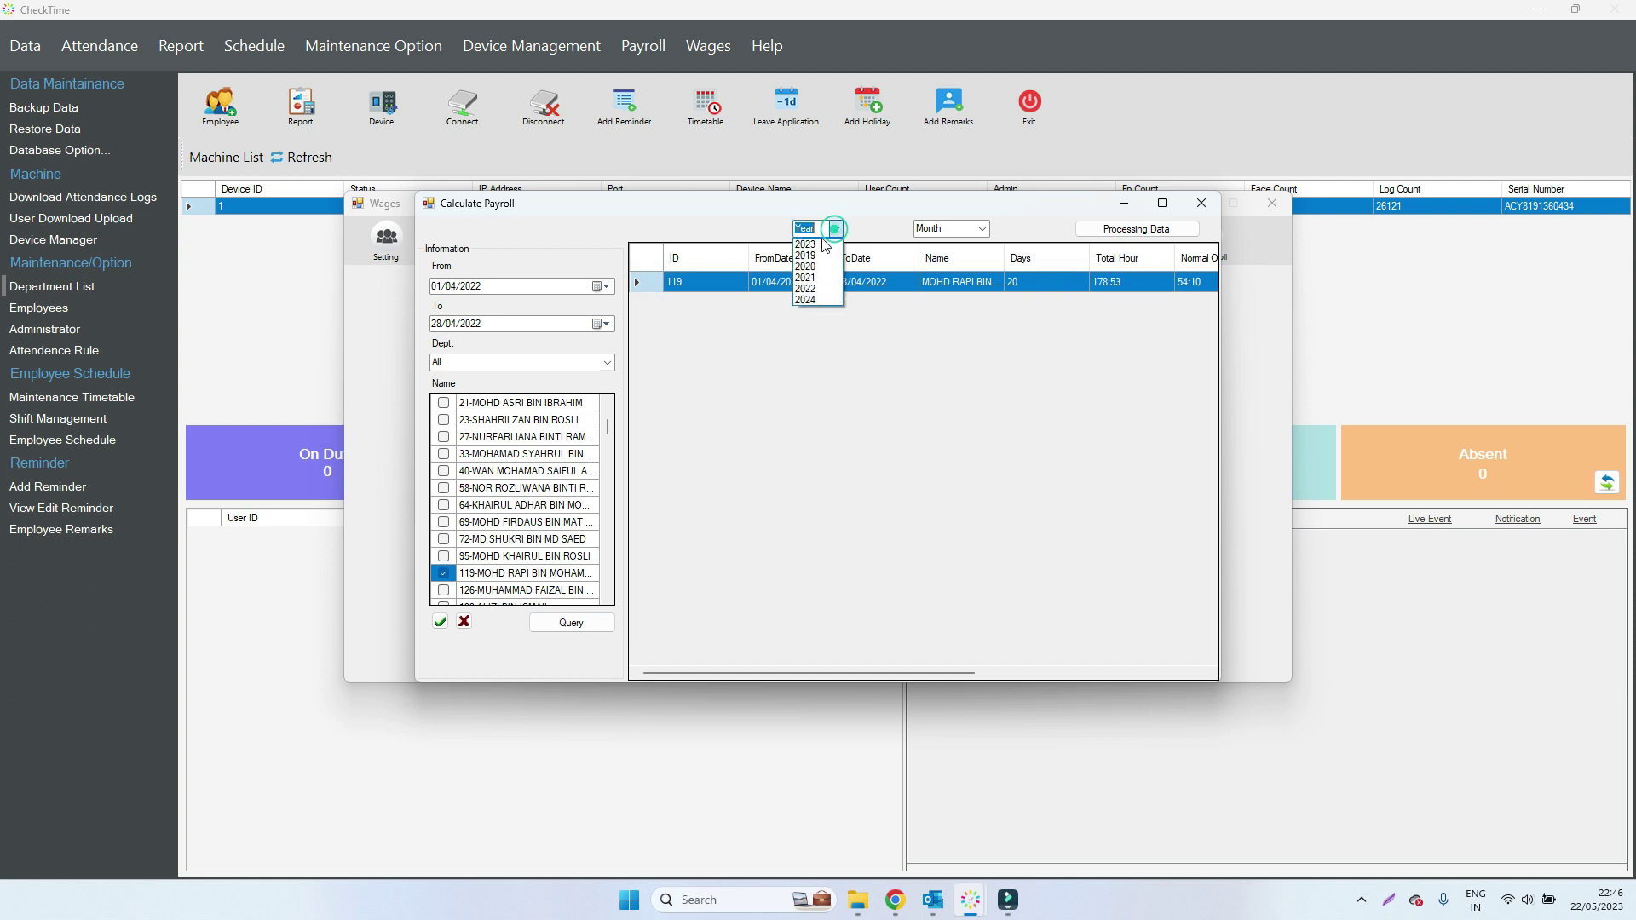
click(814, 288)
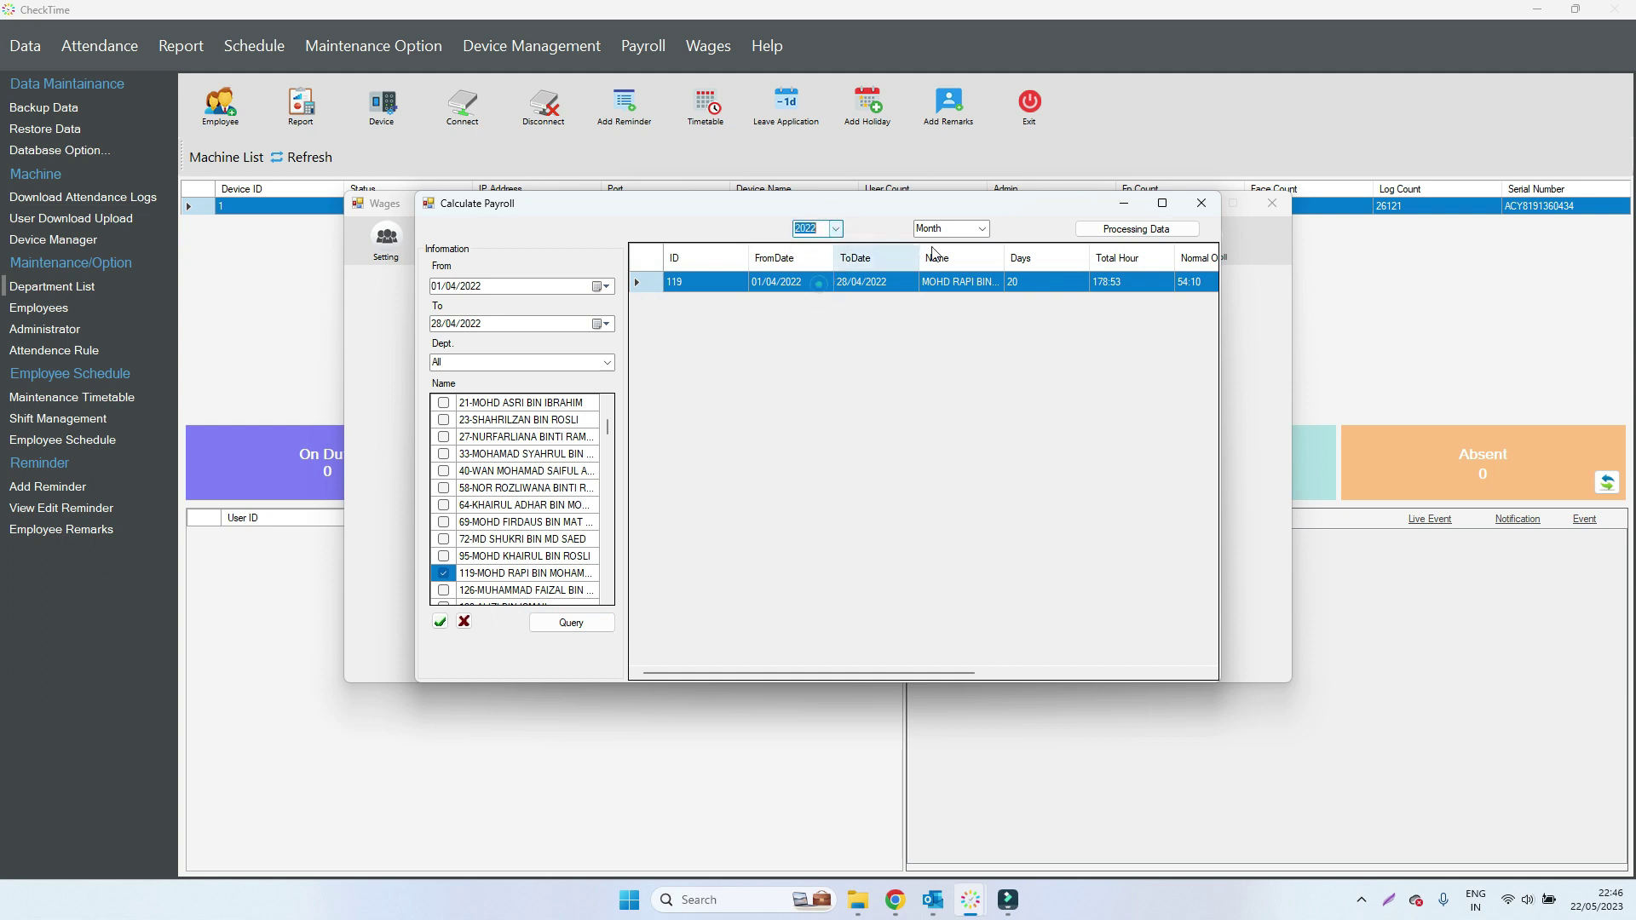
click(979, 230)
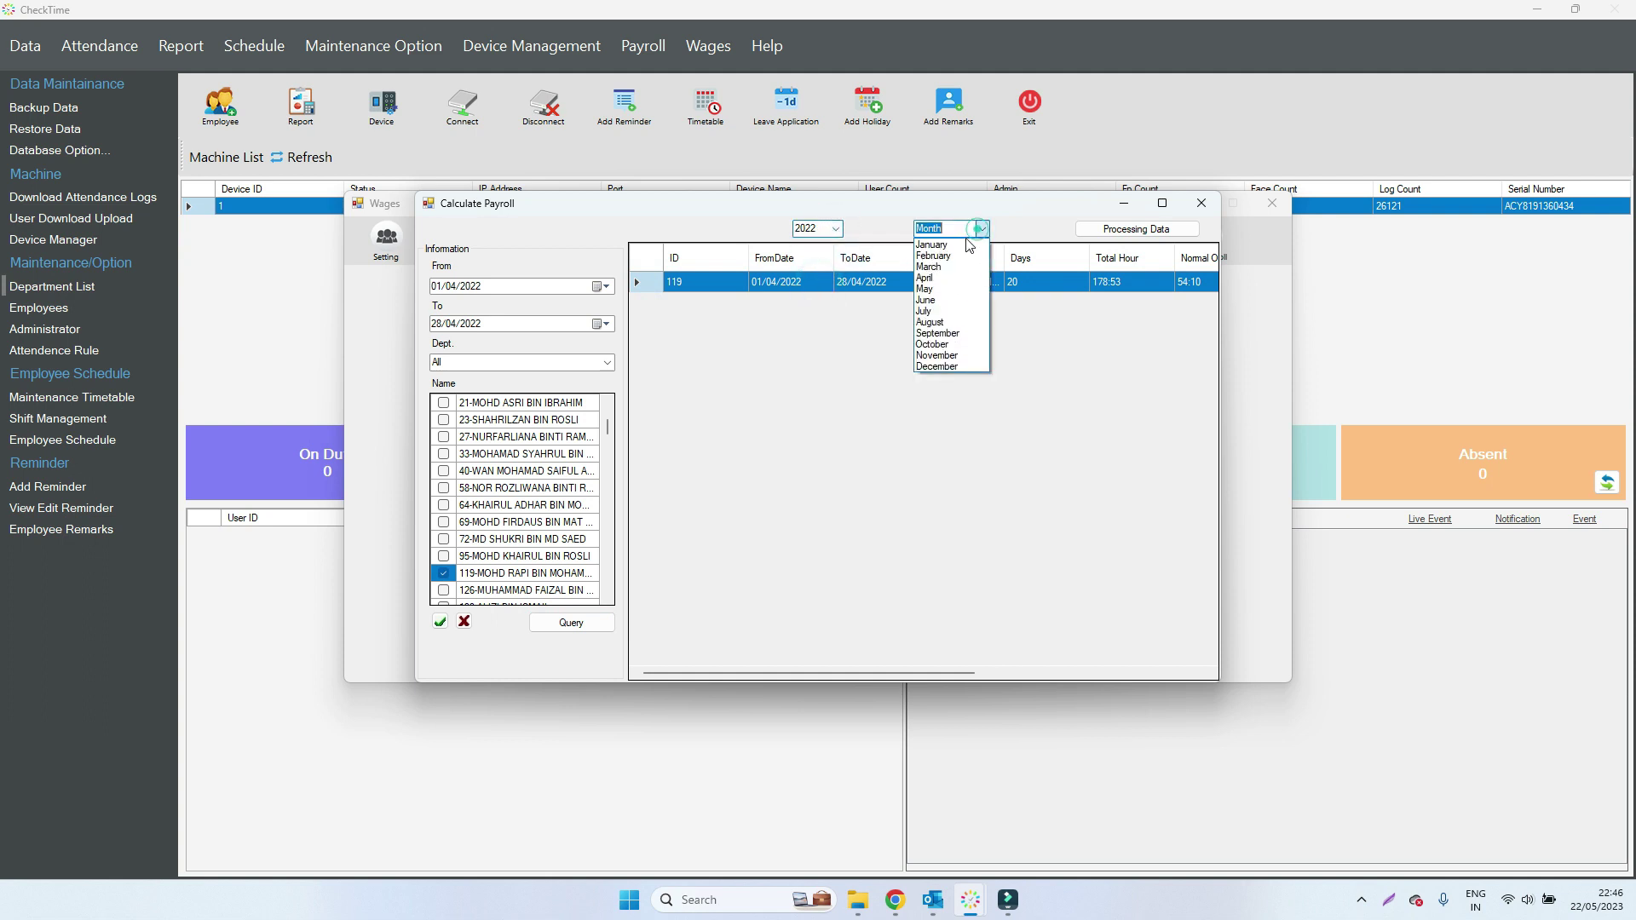
click(946, 278)
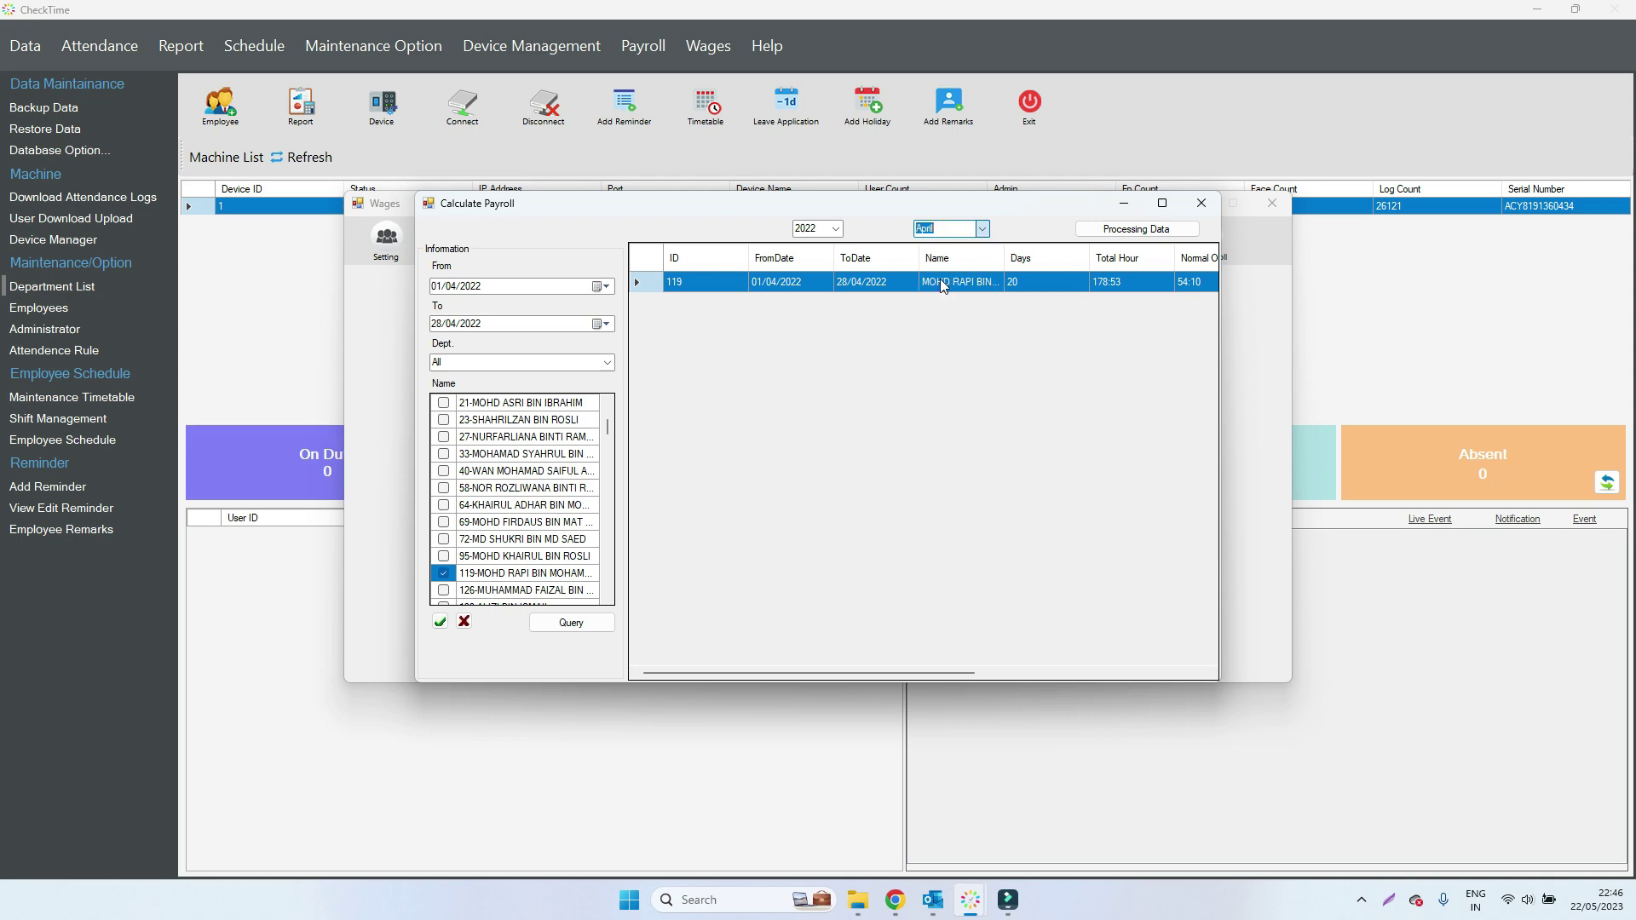
click(1108, 231)
click(826, 497)
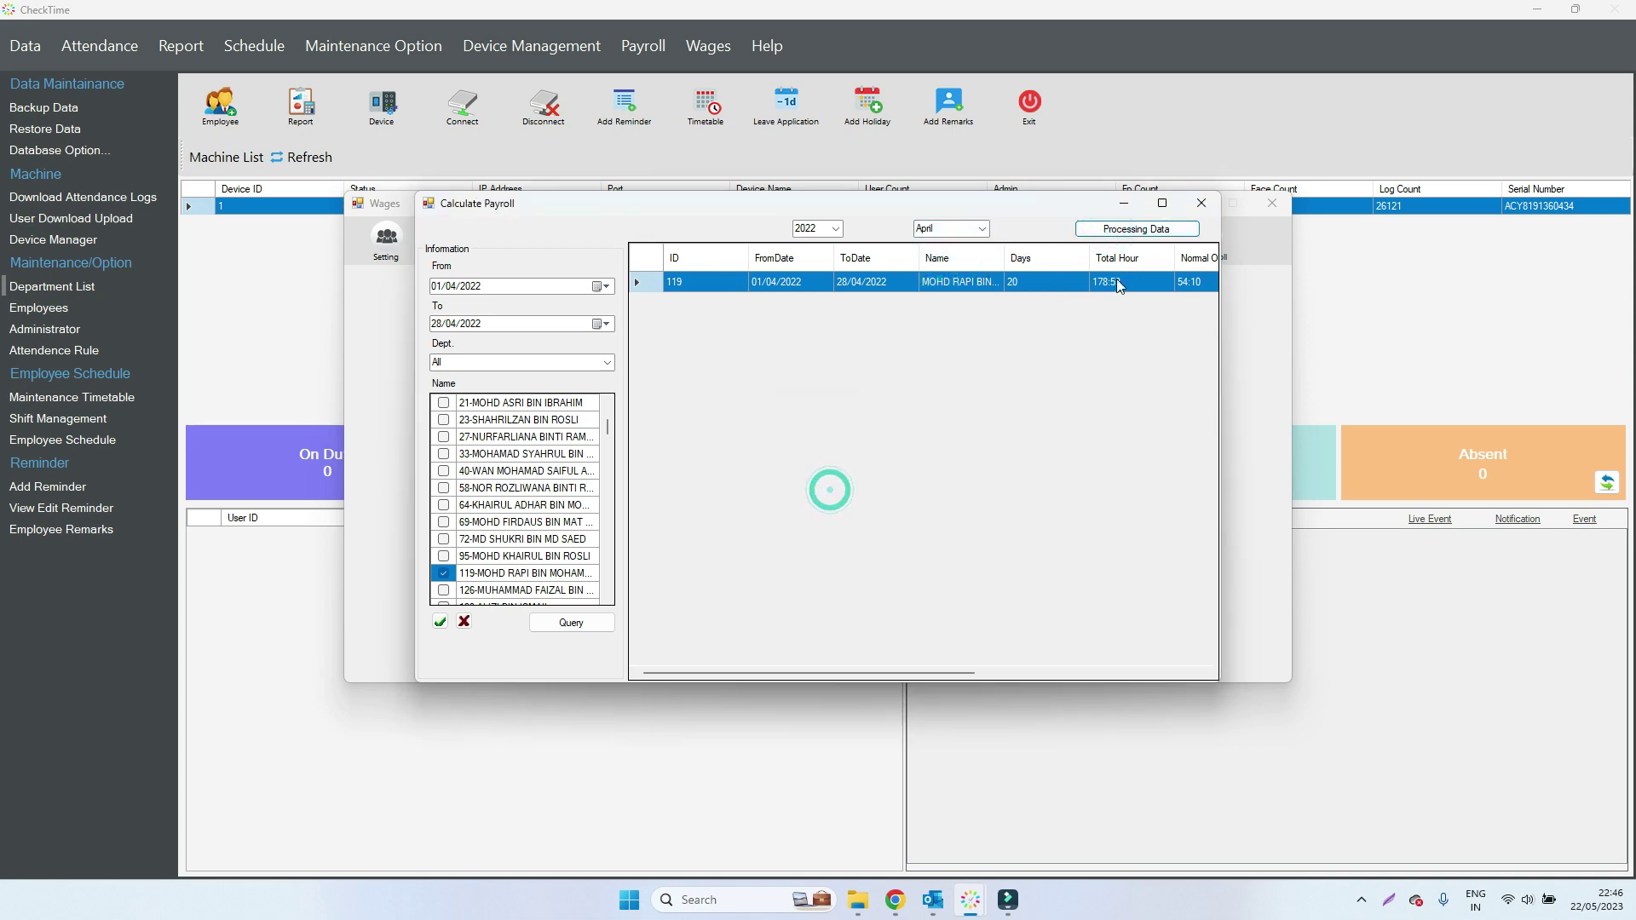
click(1205, 204)
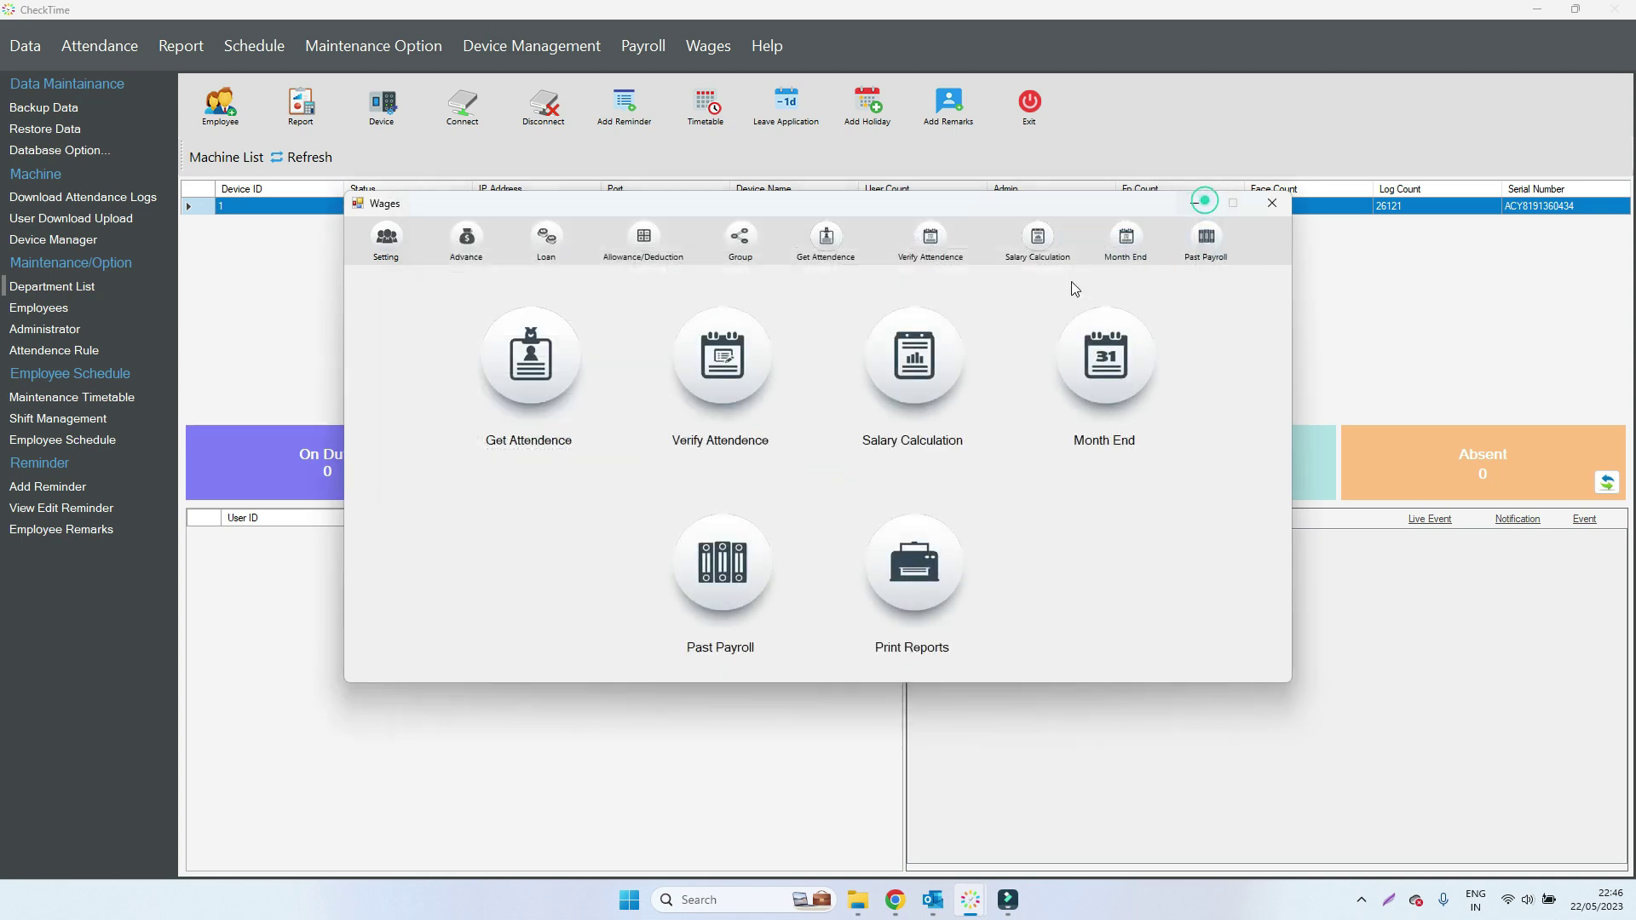
click(723, 368)
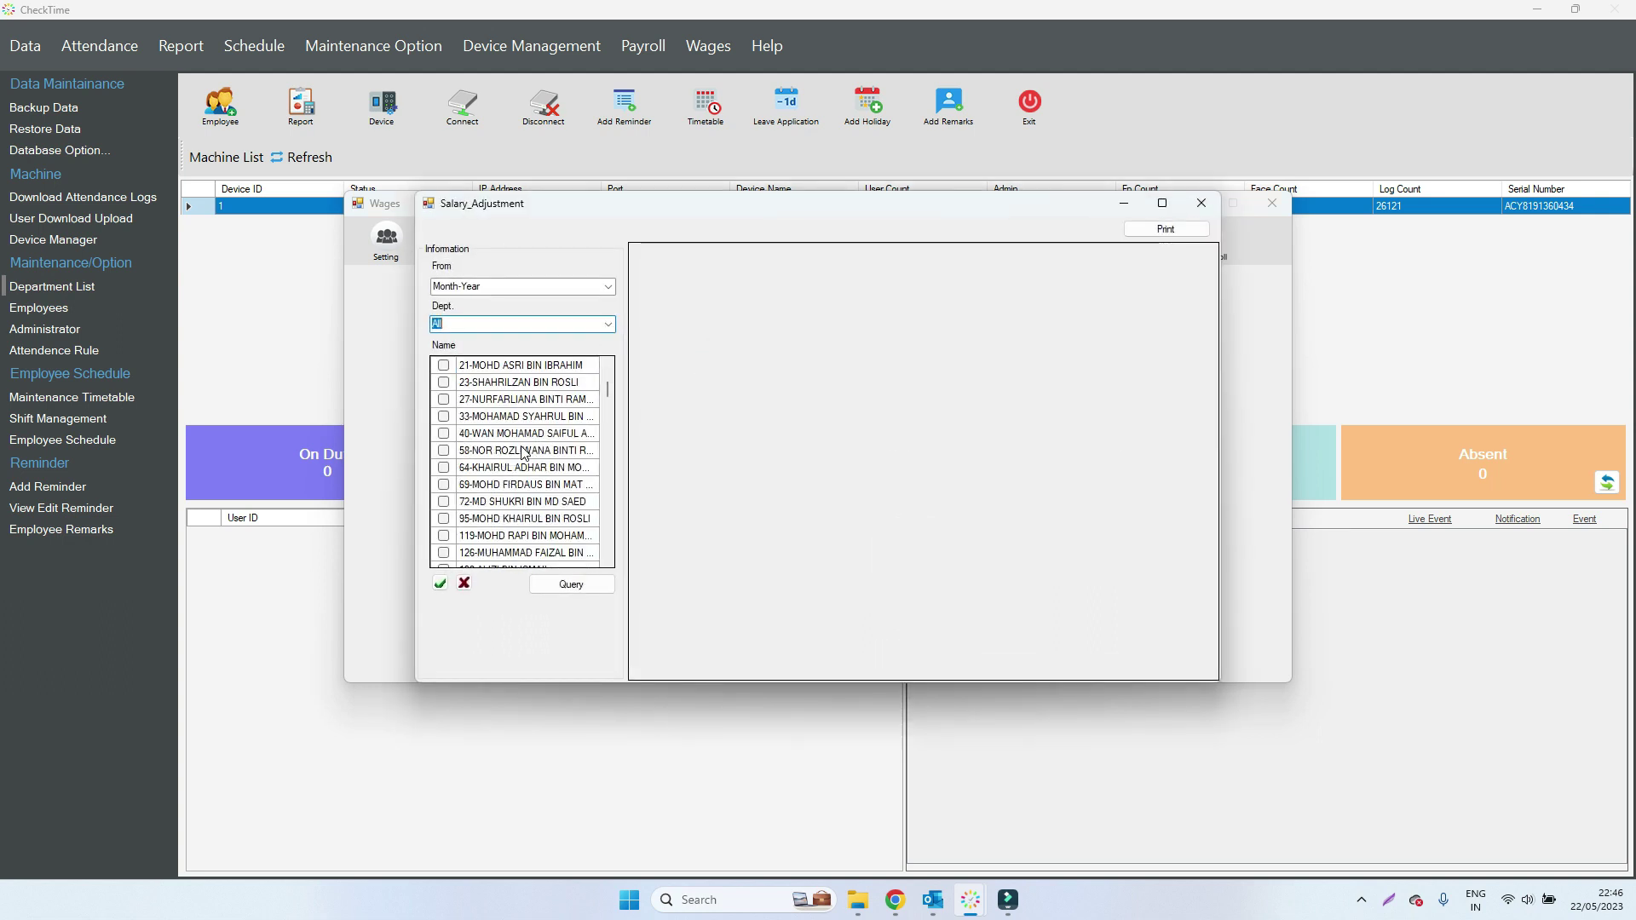
click(444, 537)
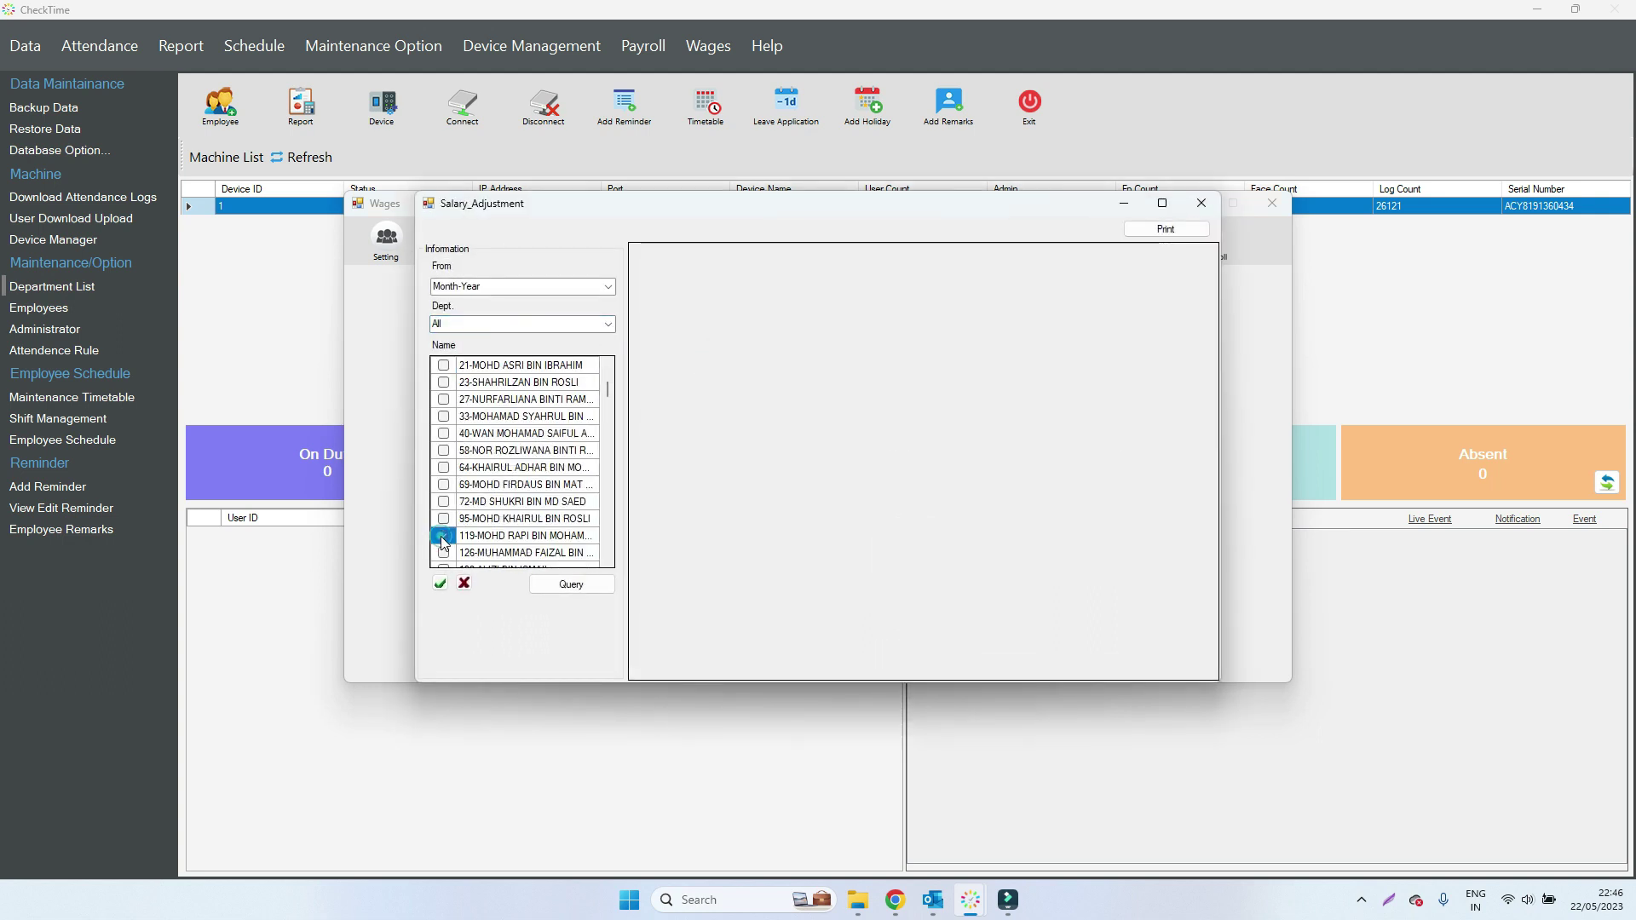
click(611, 288)
click(561, 299)
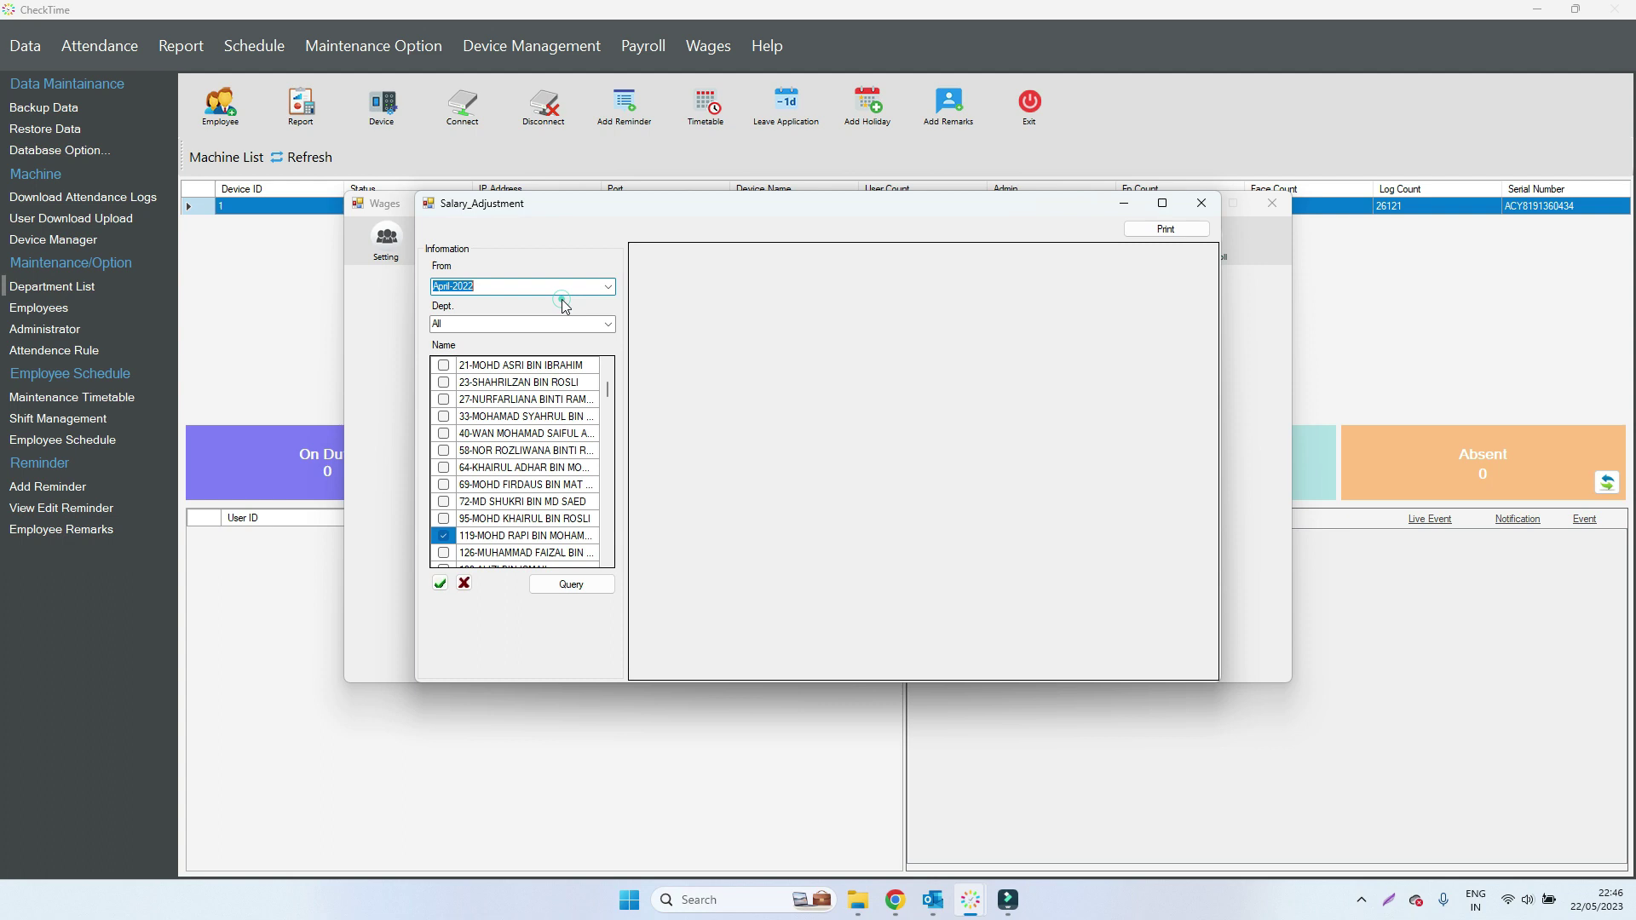
click(594, 588)
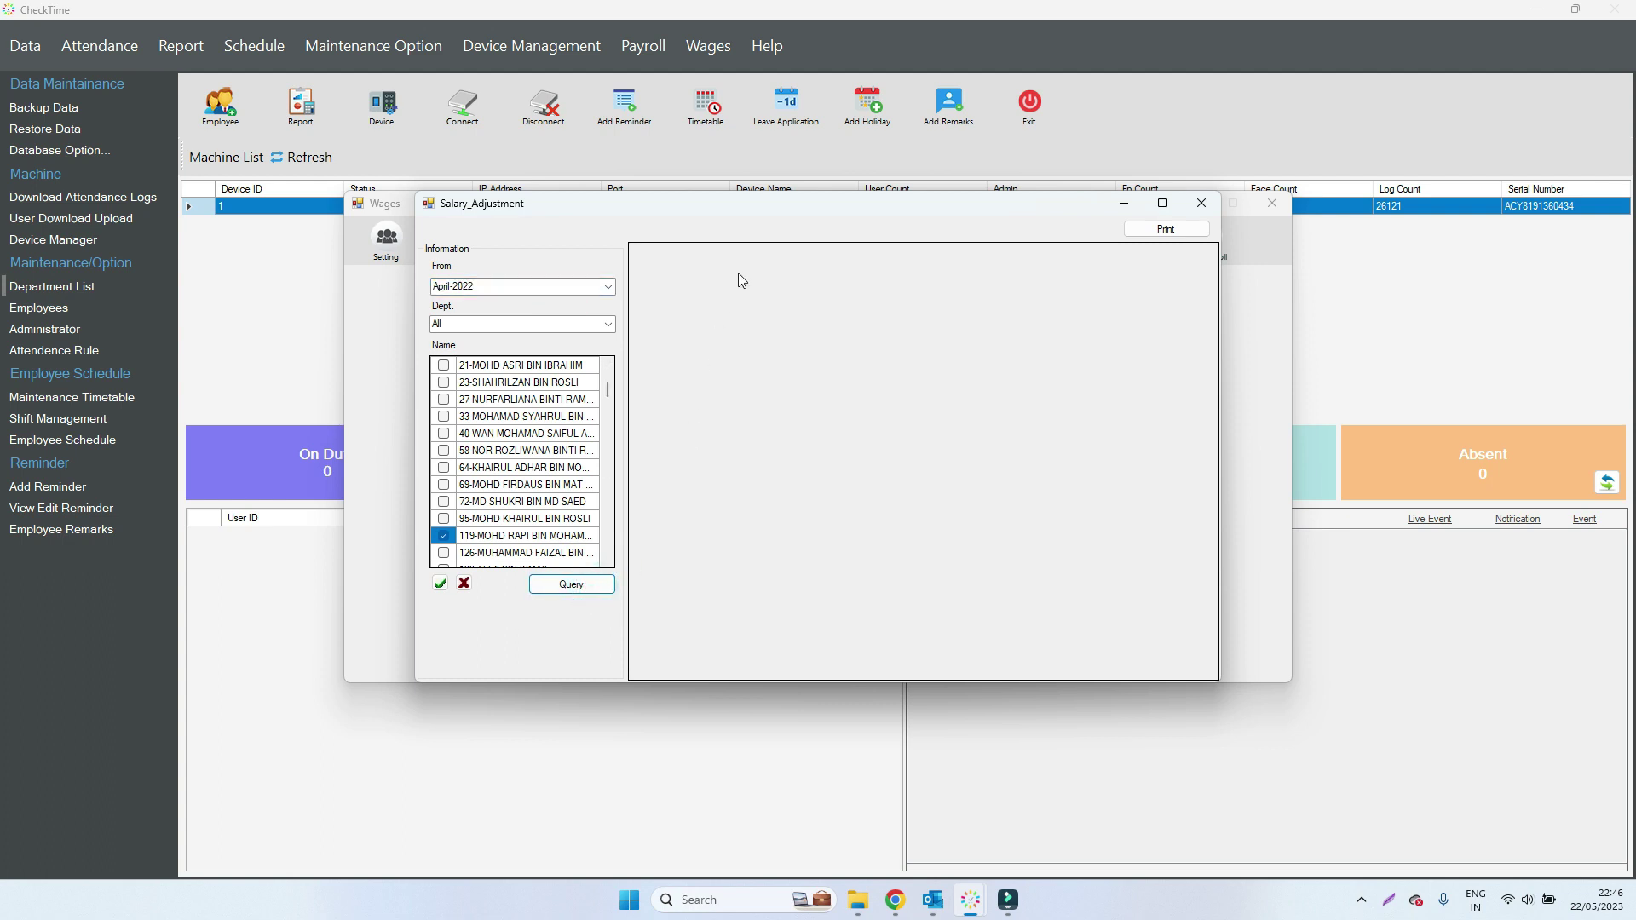
click(1214, 201)
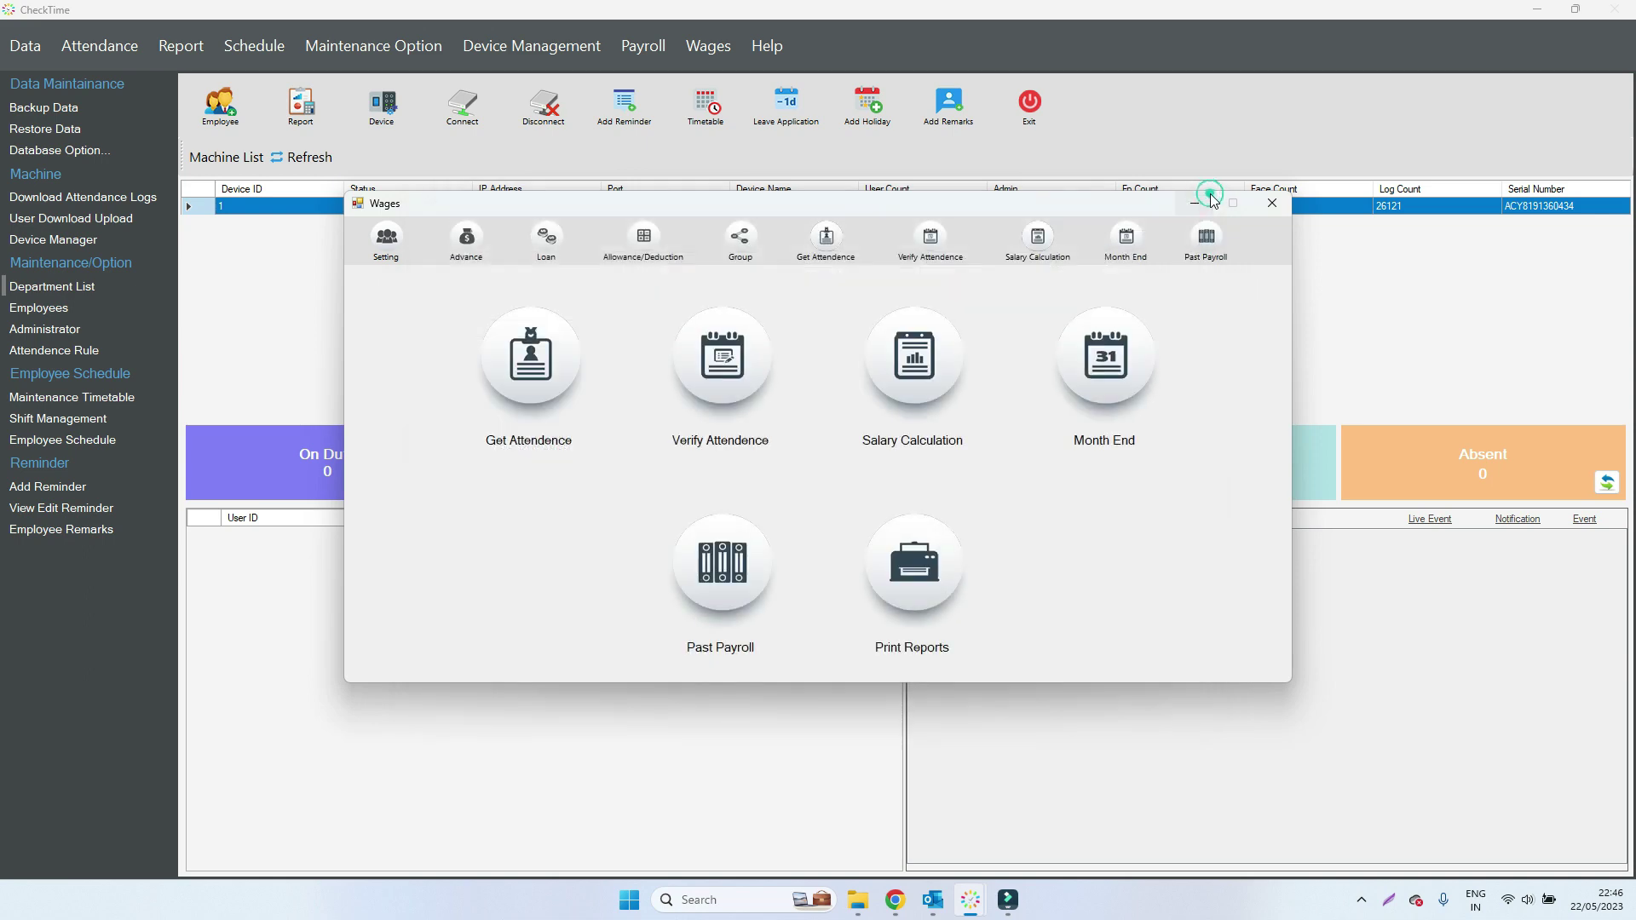
- Calculate the employee's salary for April-2022 in Salary Calculation
click(905, 358)
scroll(489, 503, down, 3)
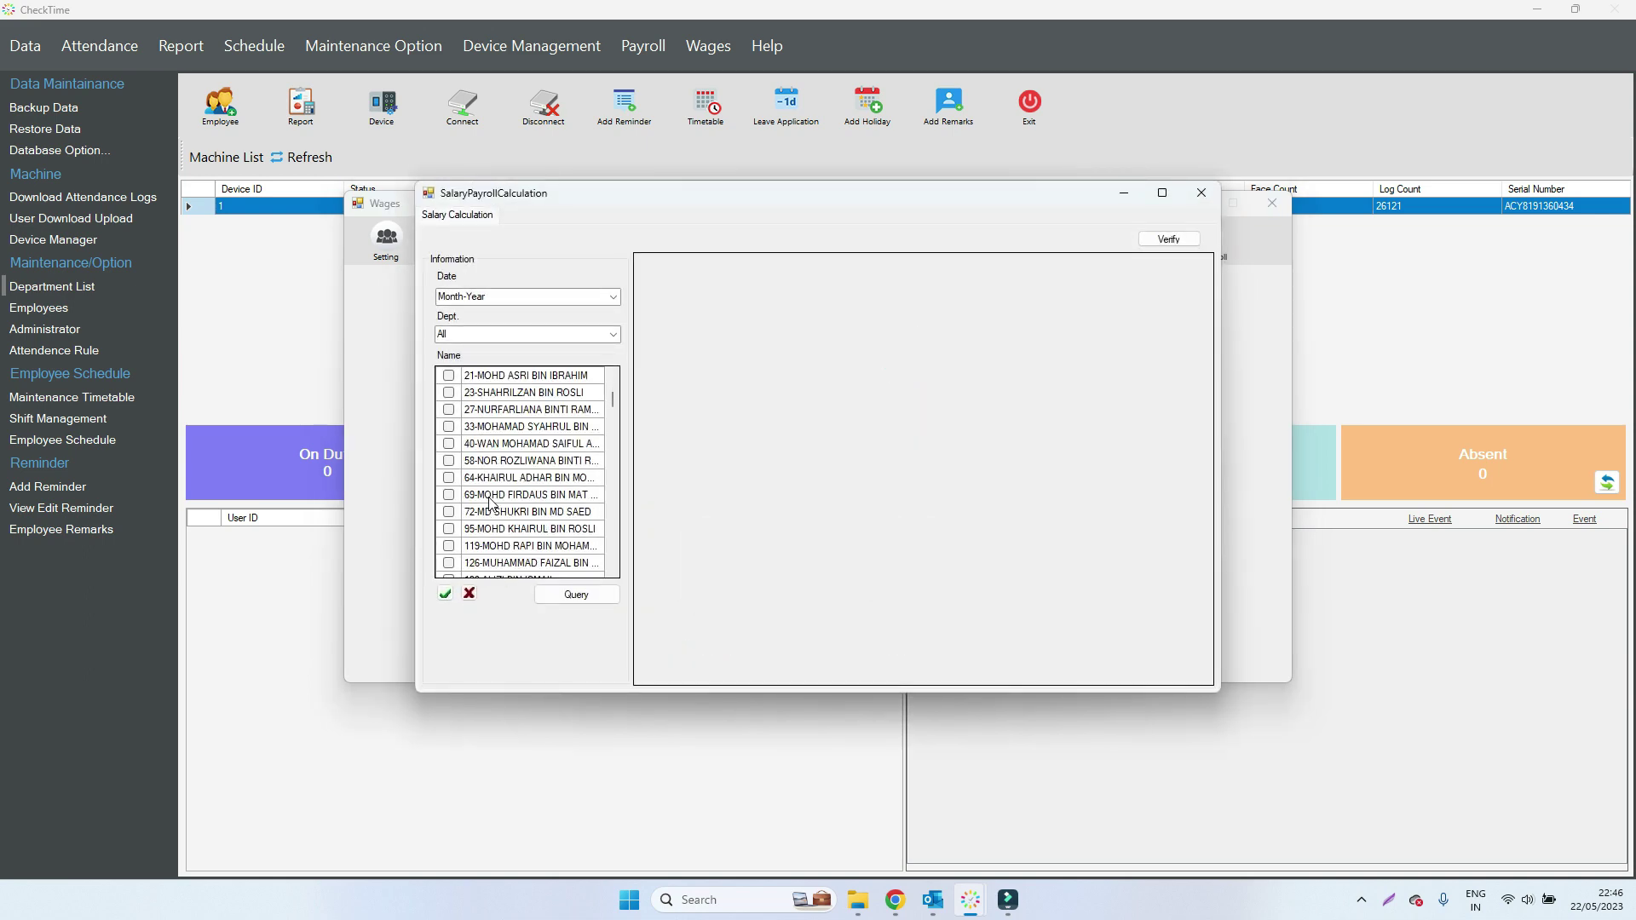
click(449, 546)
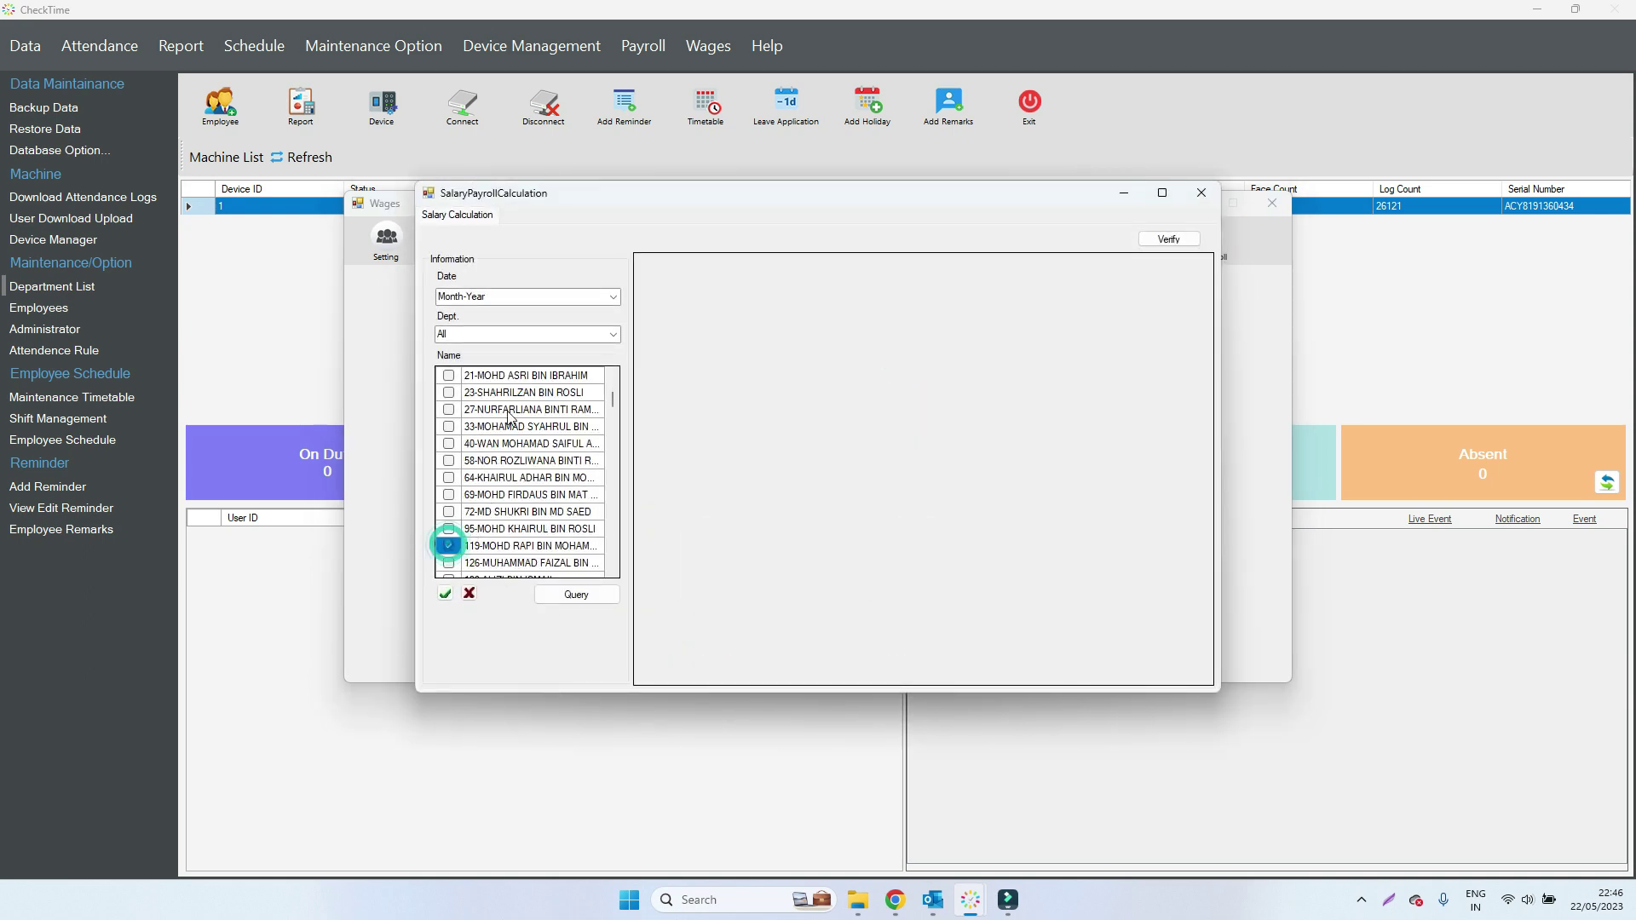
click(613, 297)
click(572, 314)
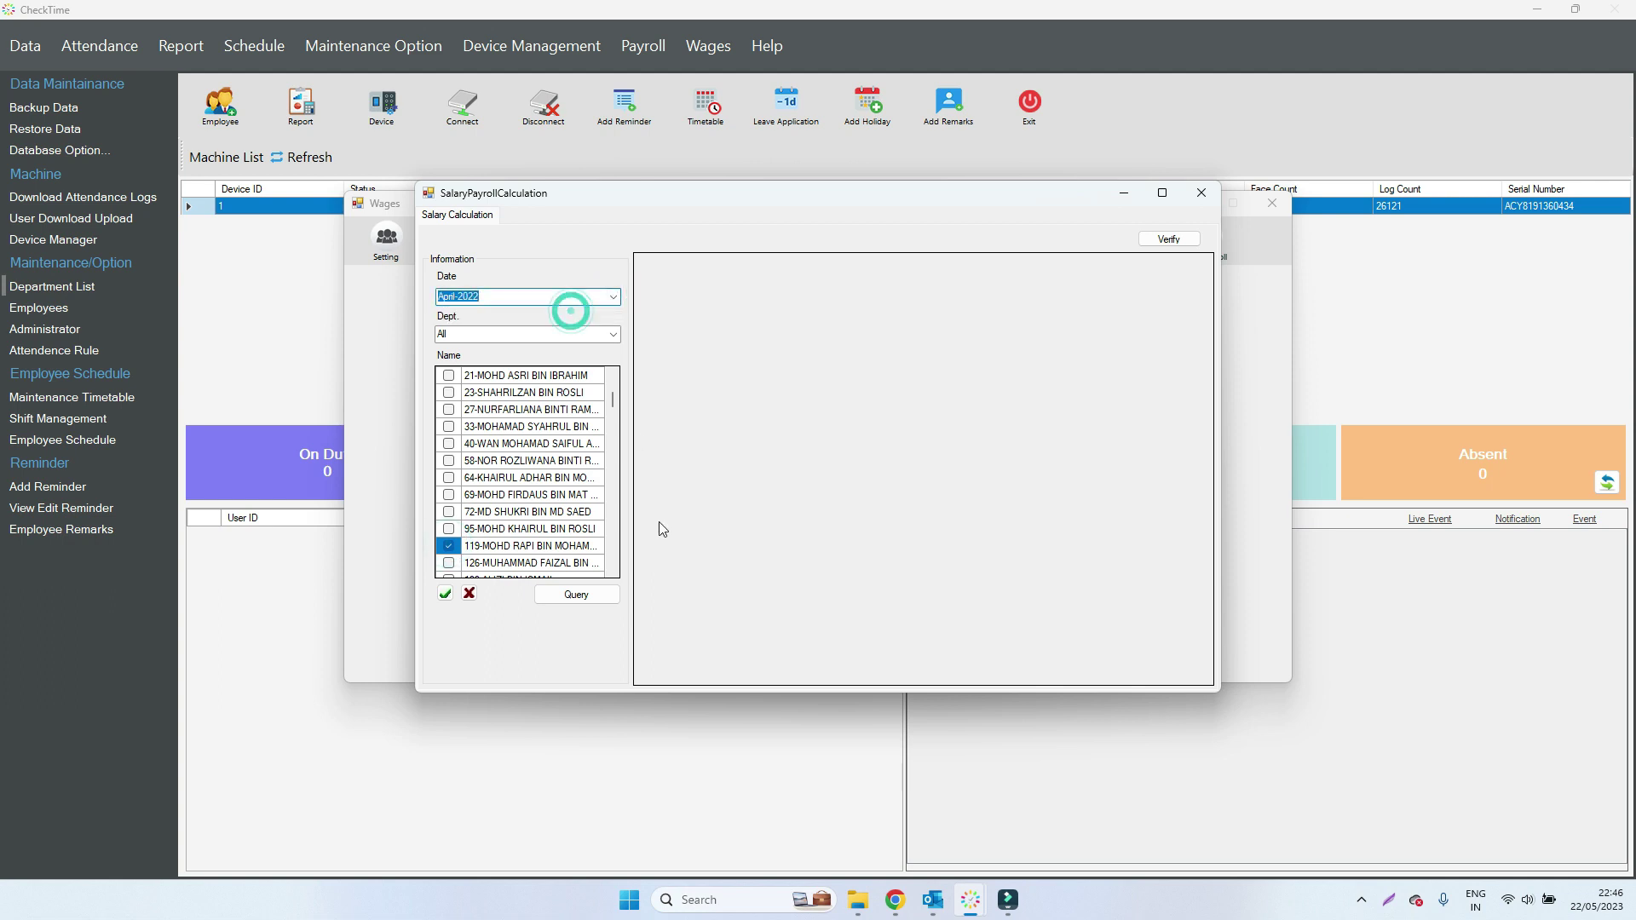
click(600, 594)
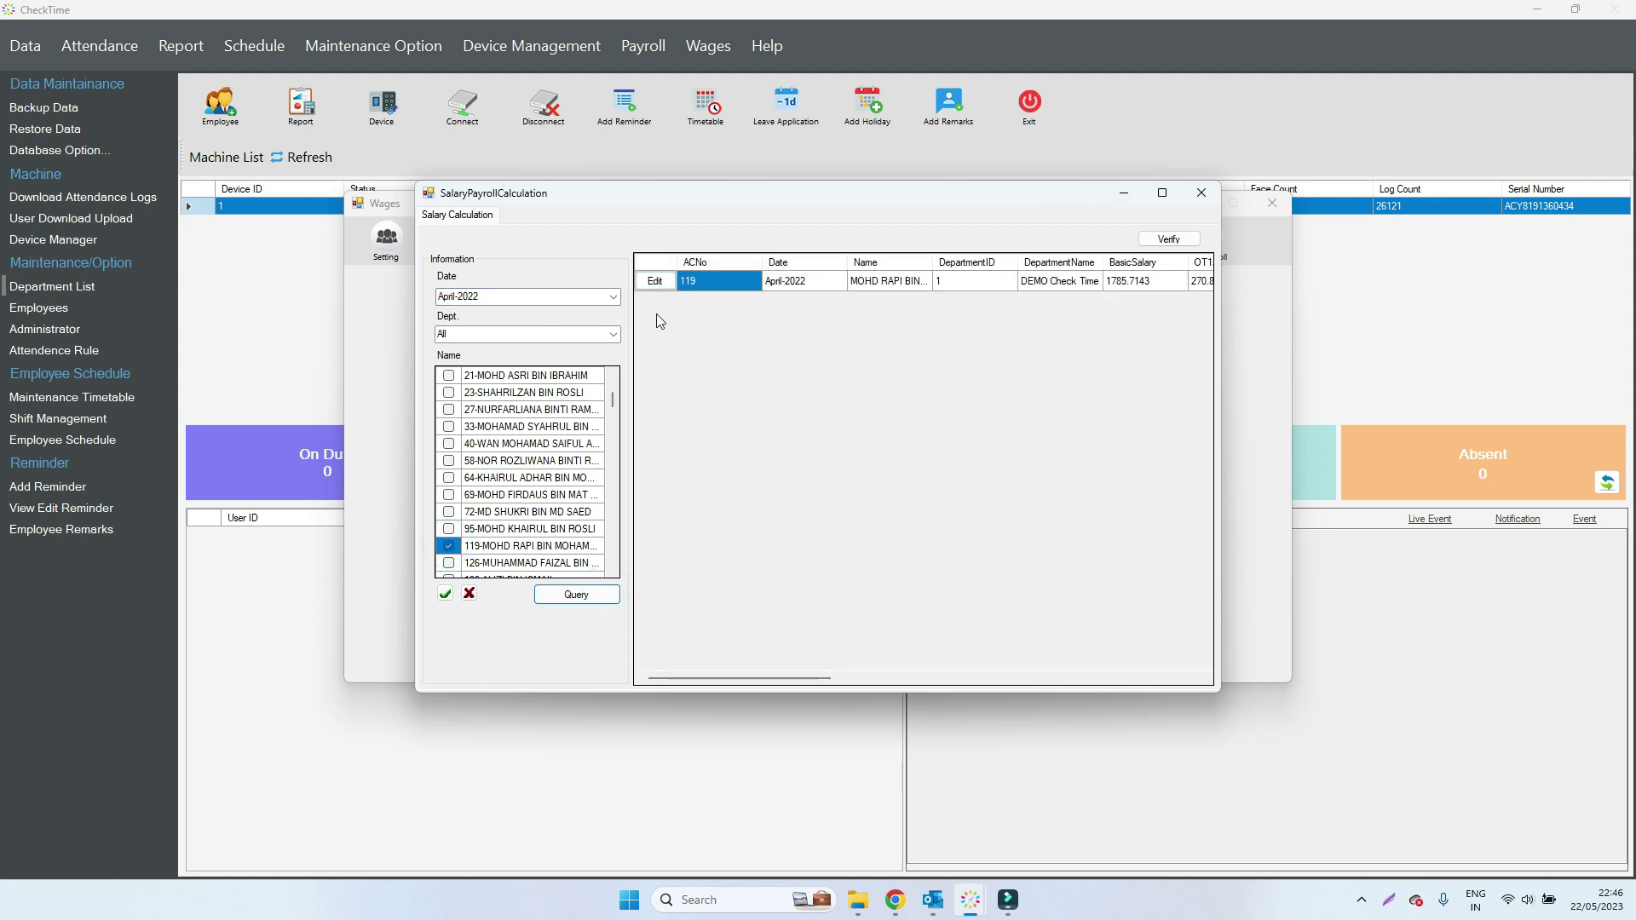
- Check the TAX A allowance and TAX B deduction entries, then verify the salary
click(654, 281)
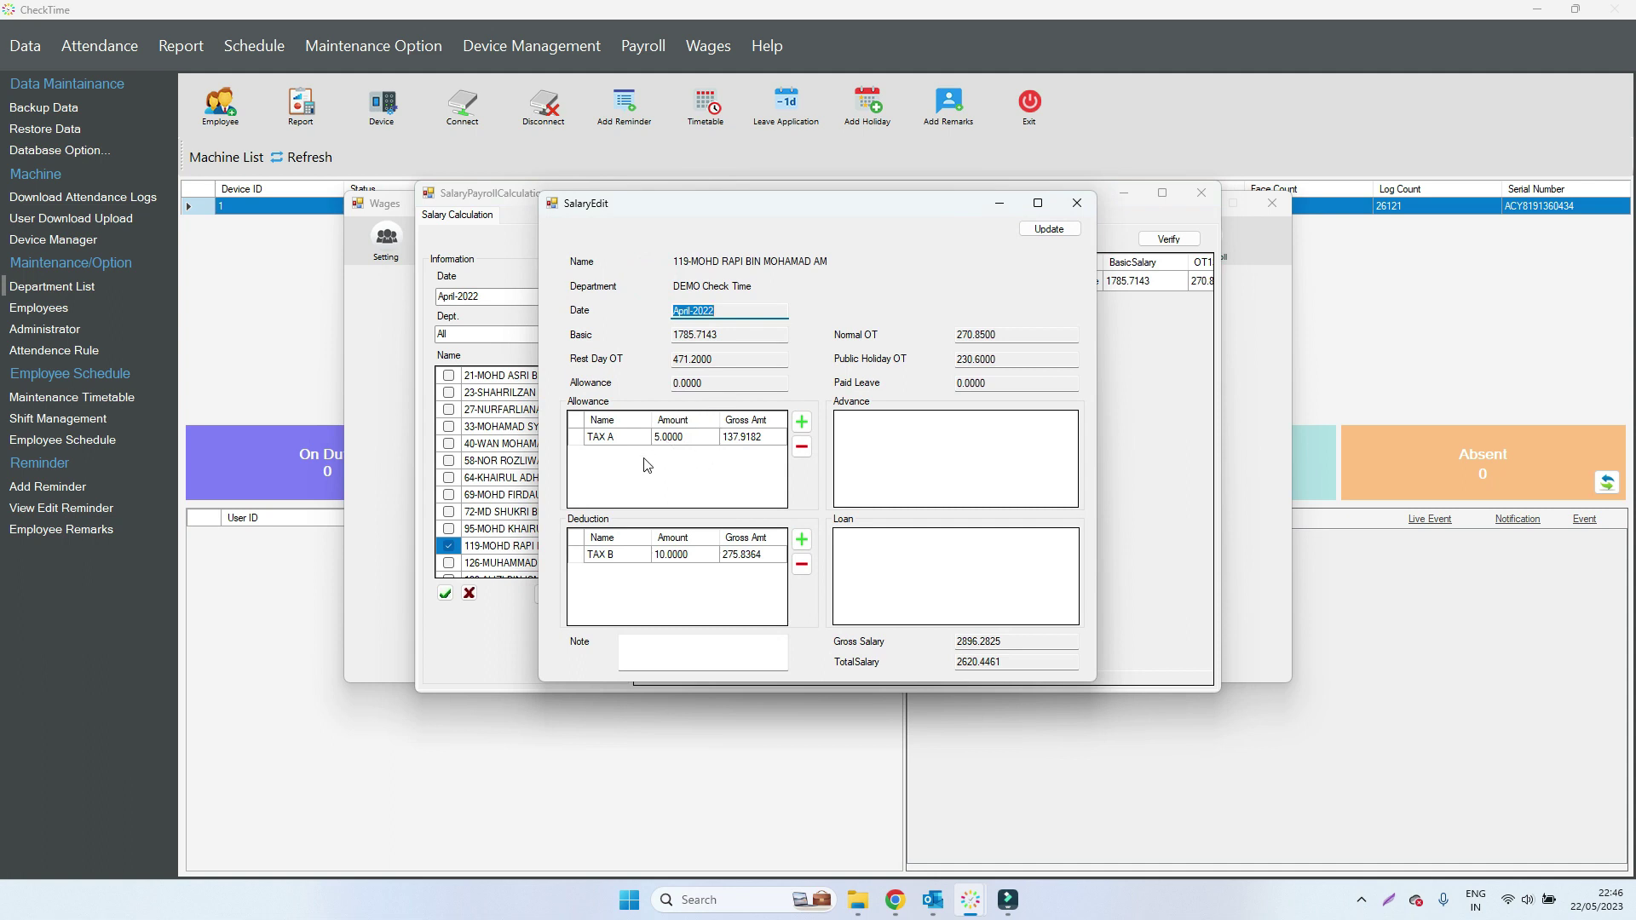
click(598, 438)
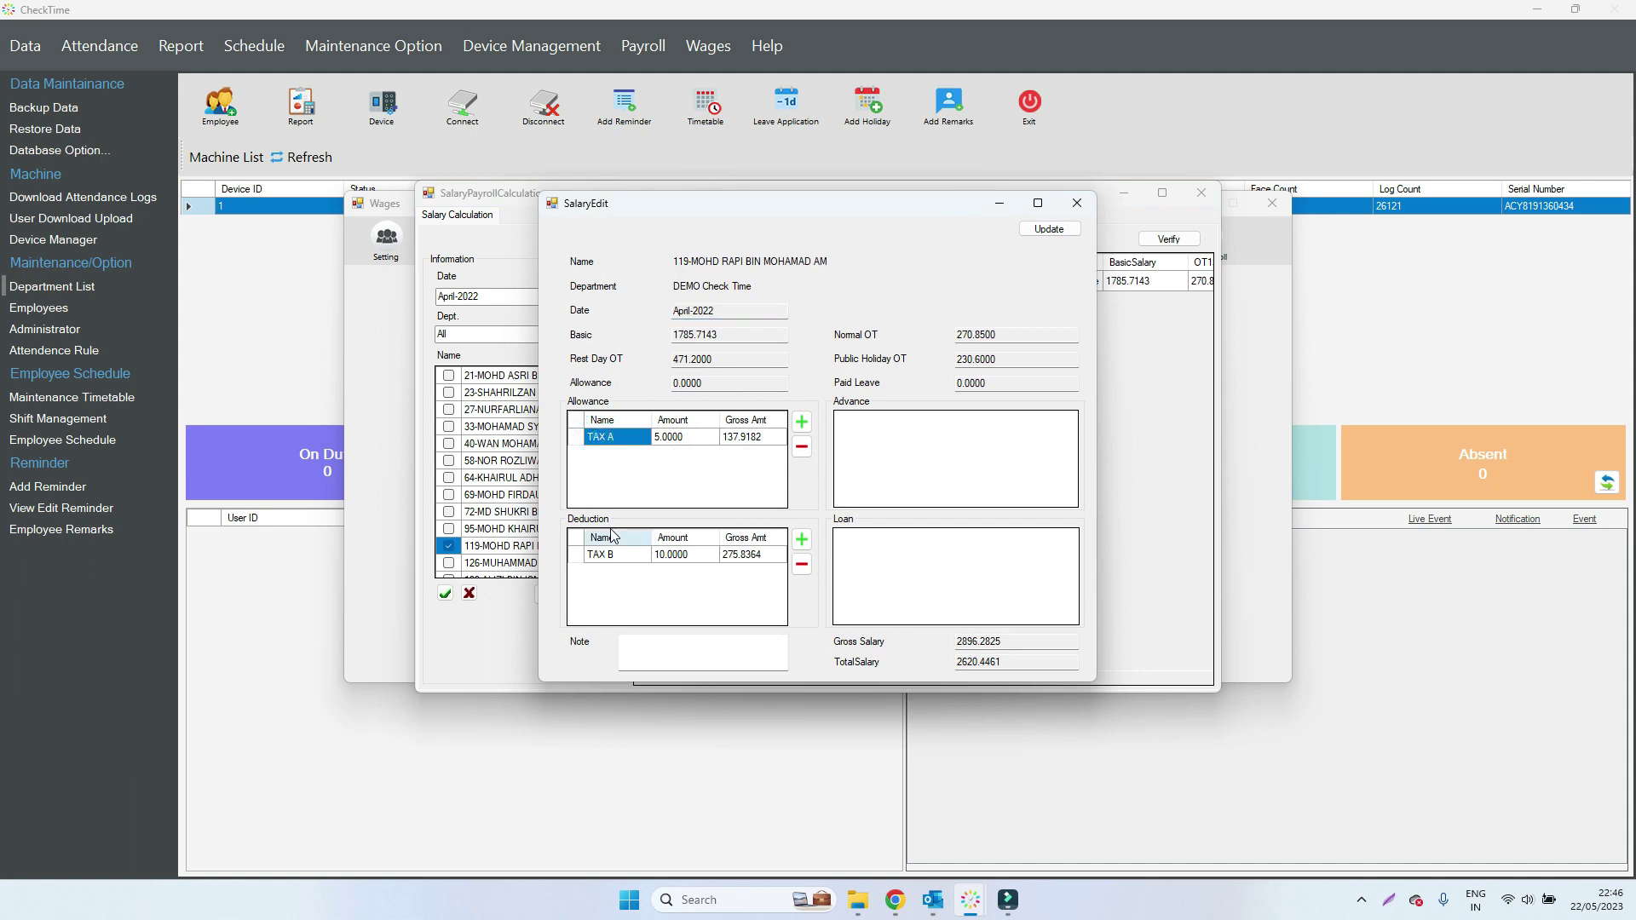
click(606, 555)
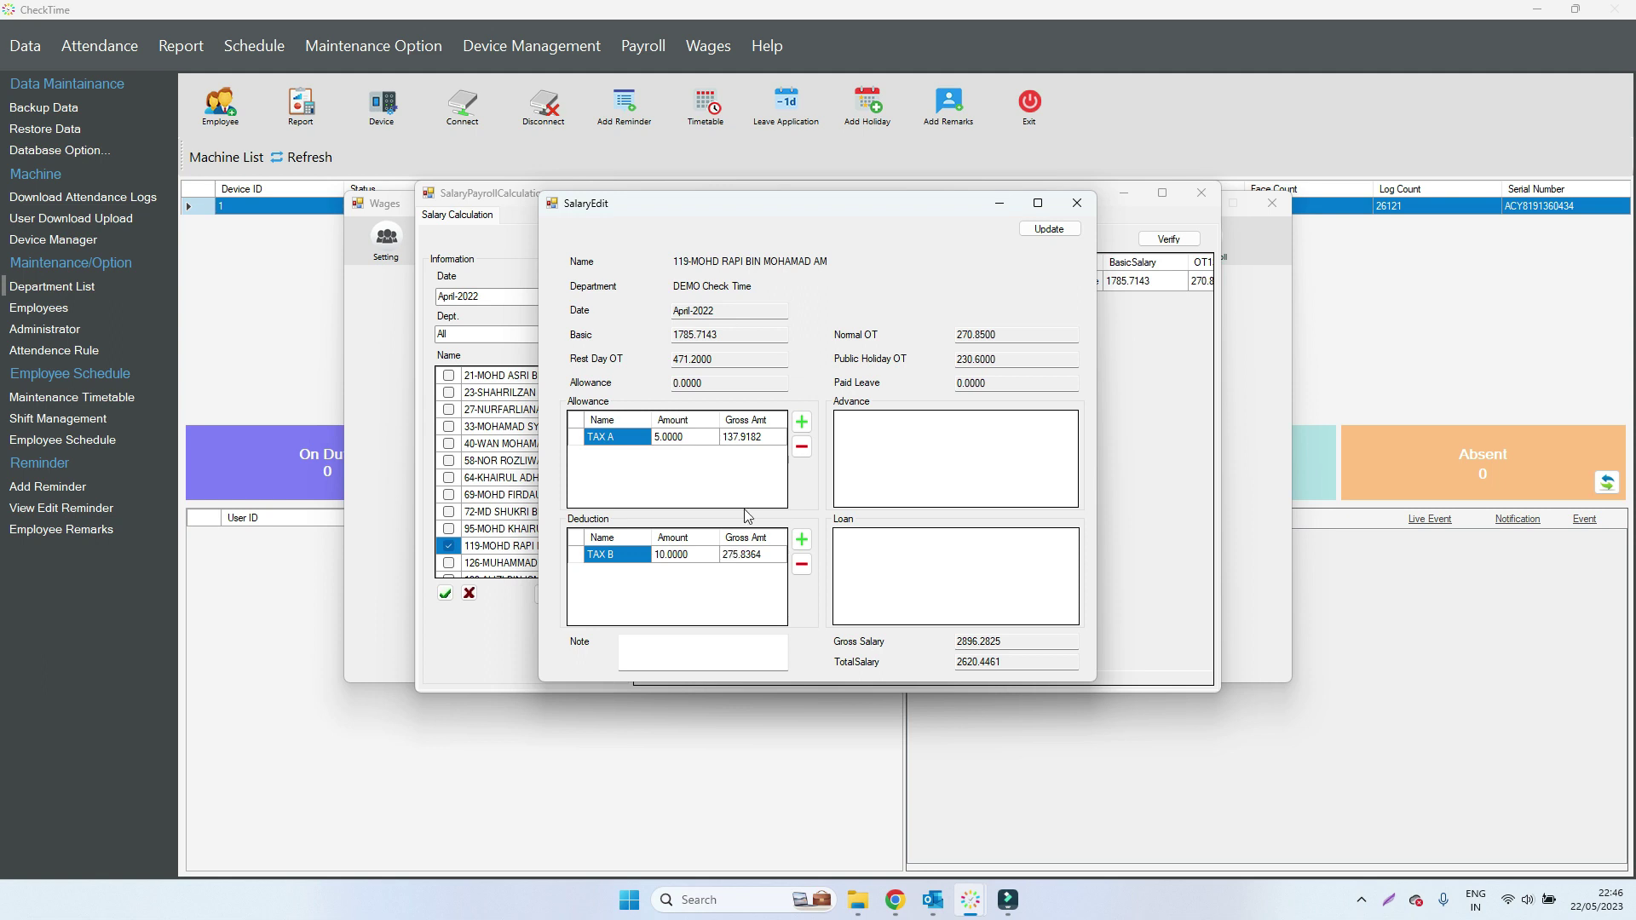
click(1077, 203)
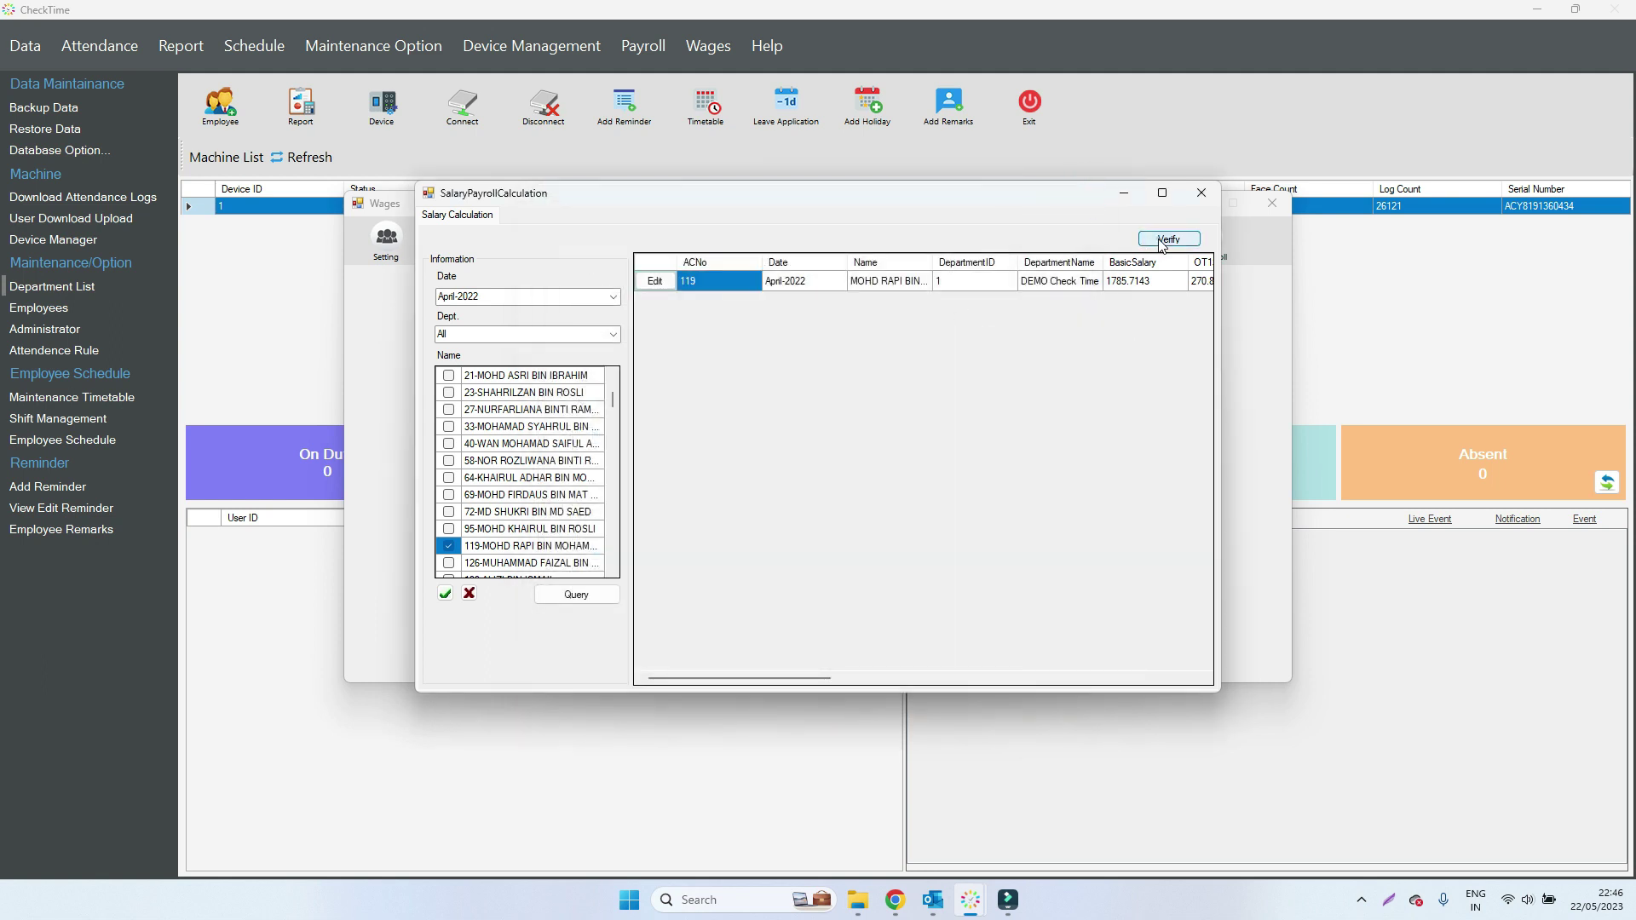
click(1165, 238)
click(852, 498)
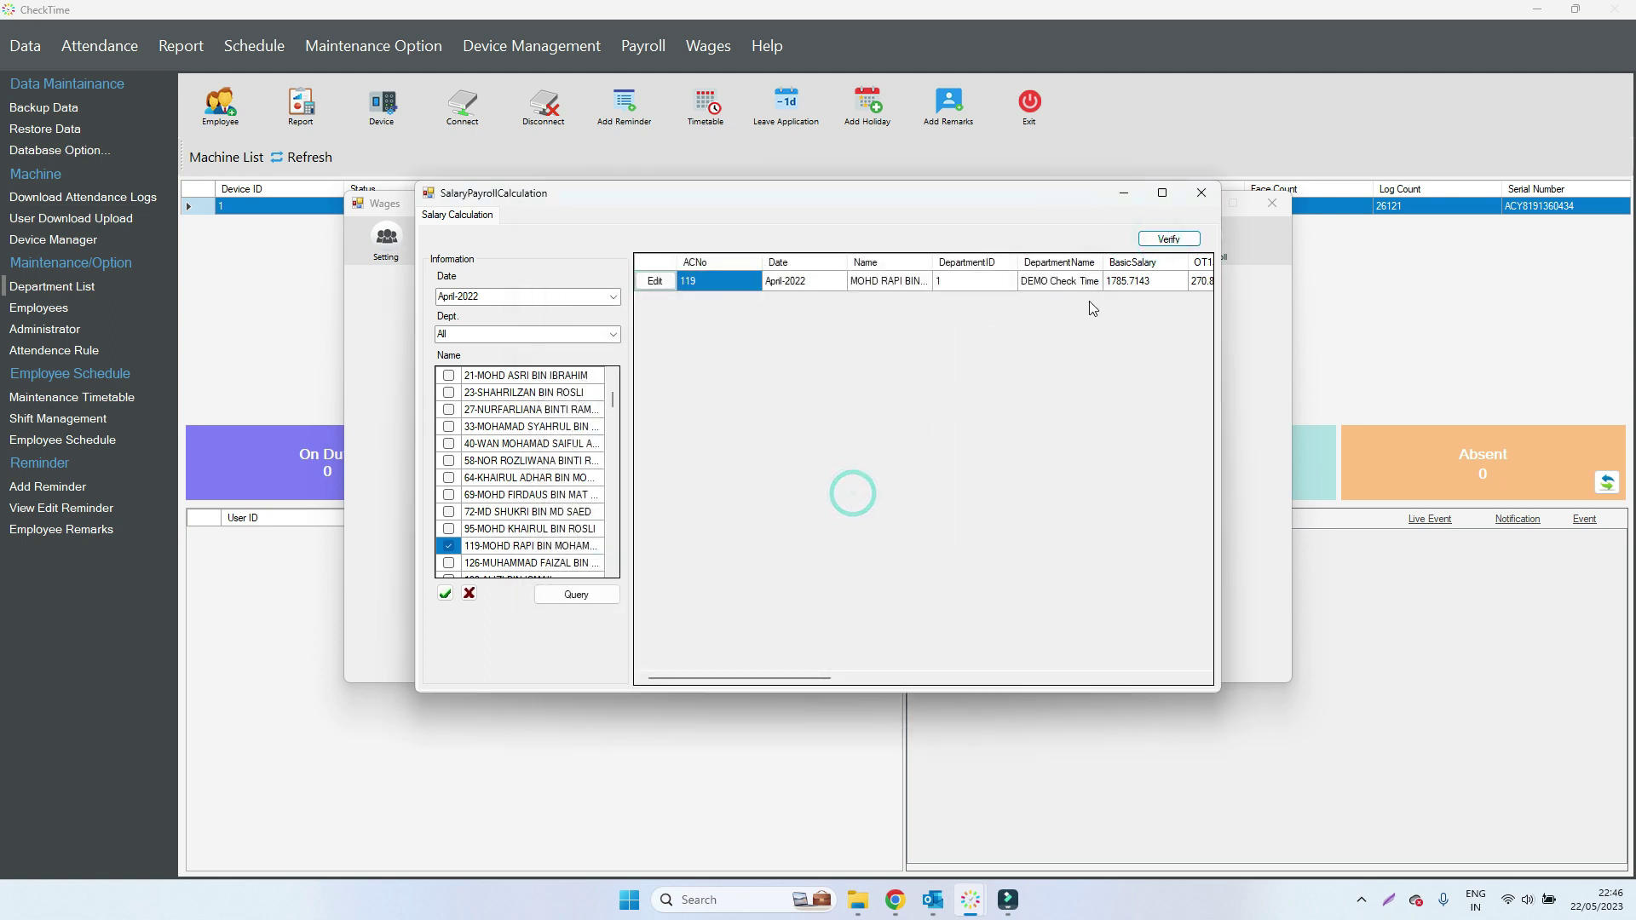
click(1197, 202)
- Load April-2022 salaries in Month End and close the month with password verification
click(1116, 465)
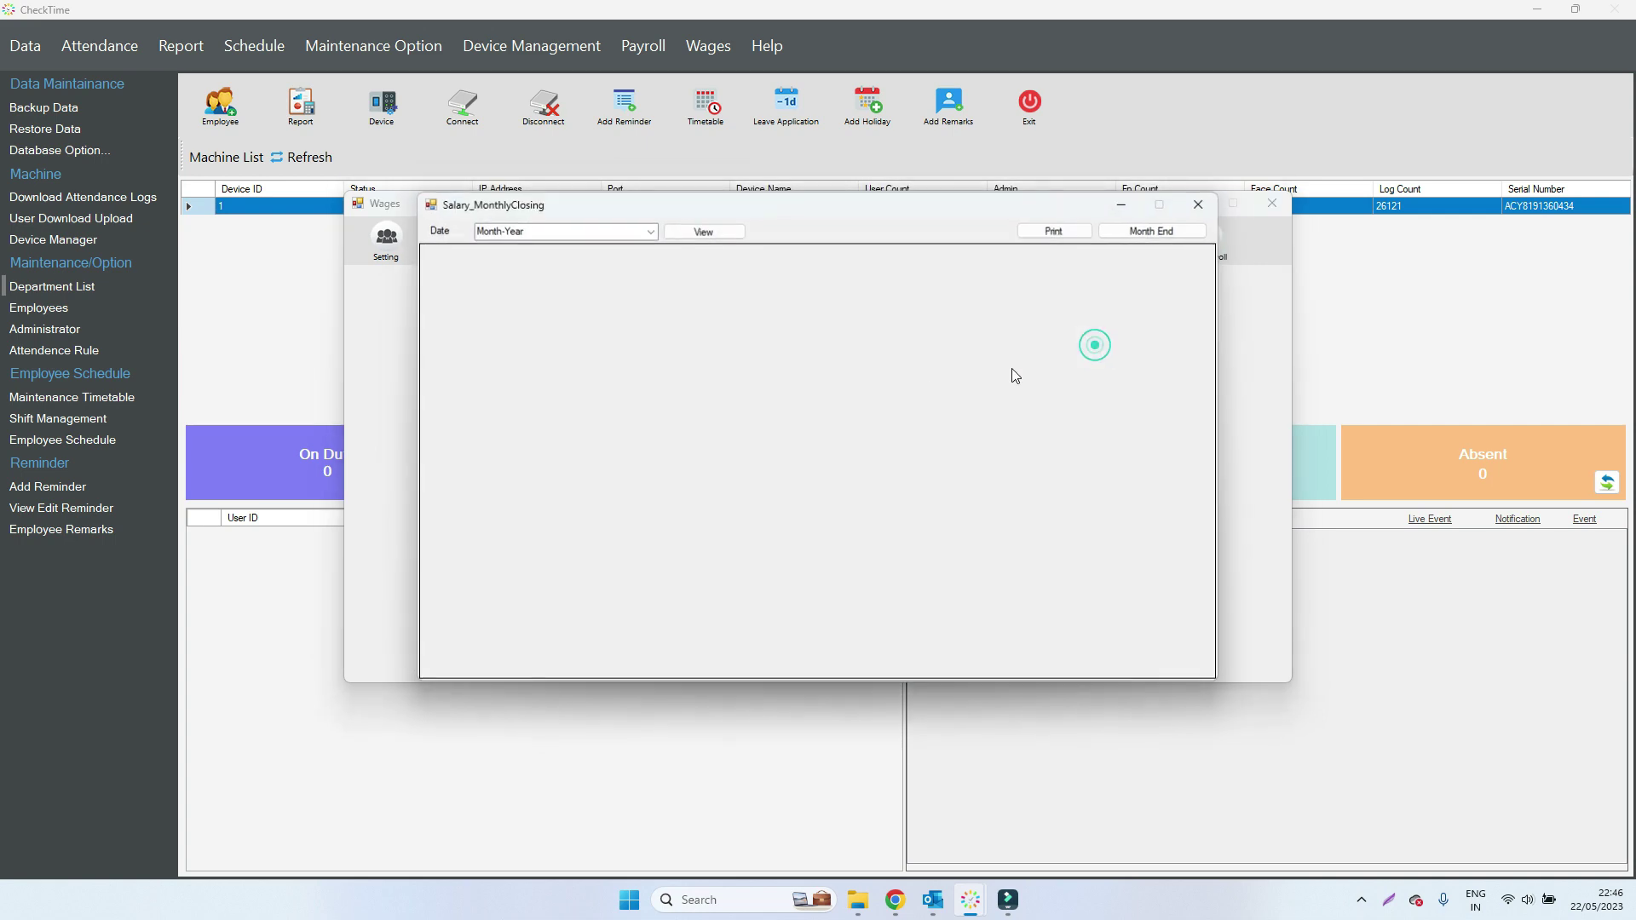
click(653, 231)
click(592, 242)
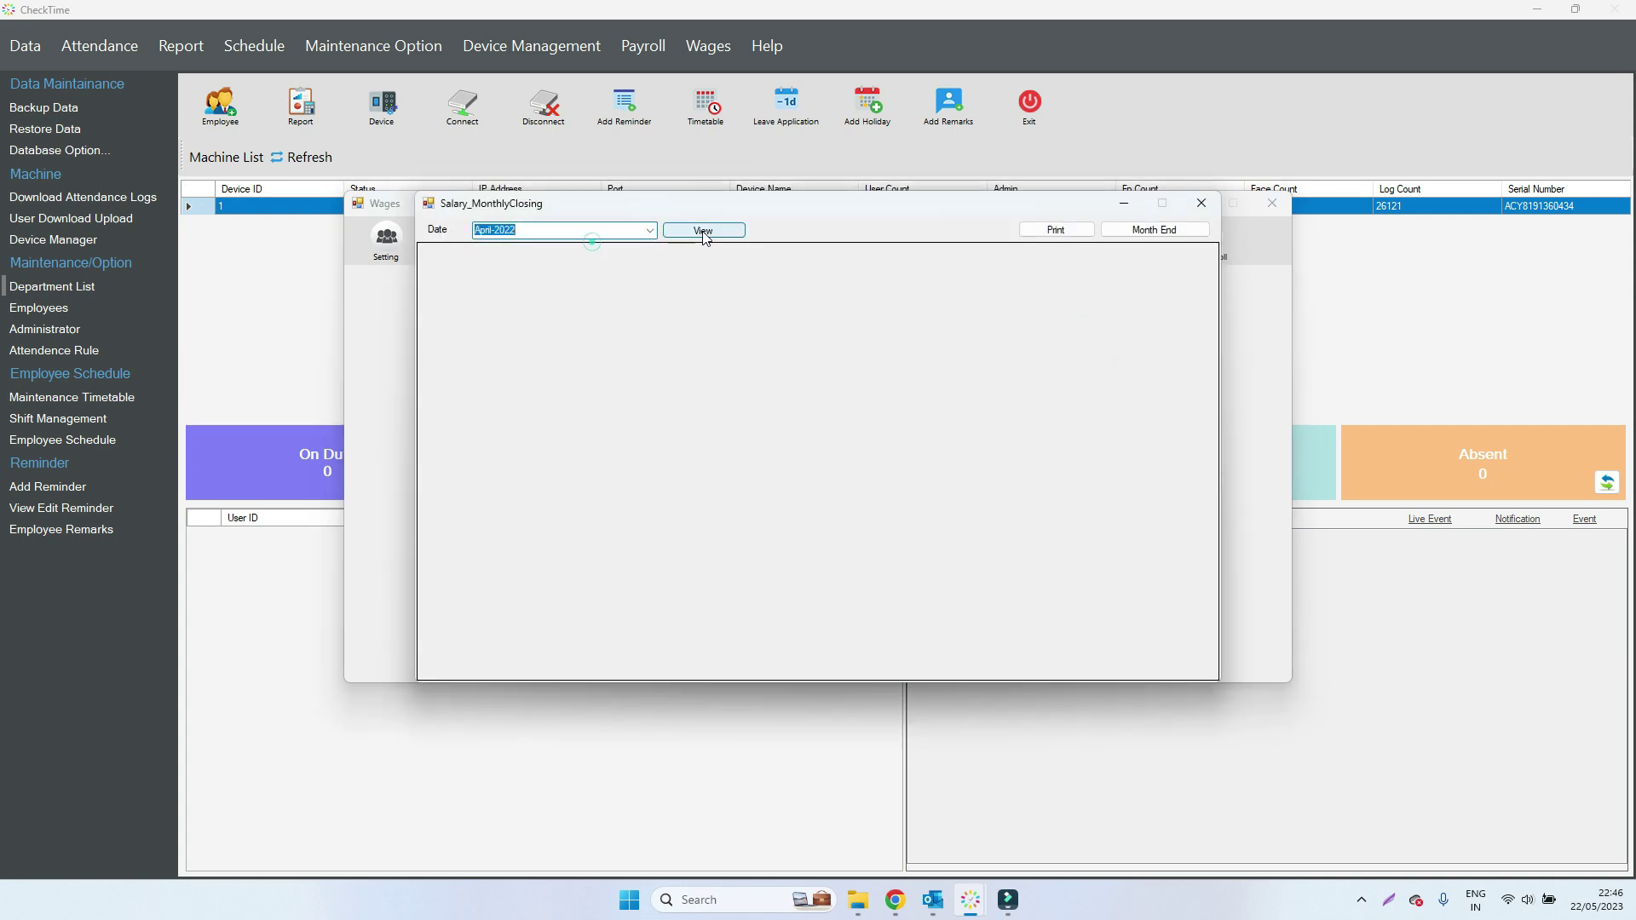
click(703, 230)
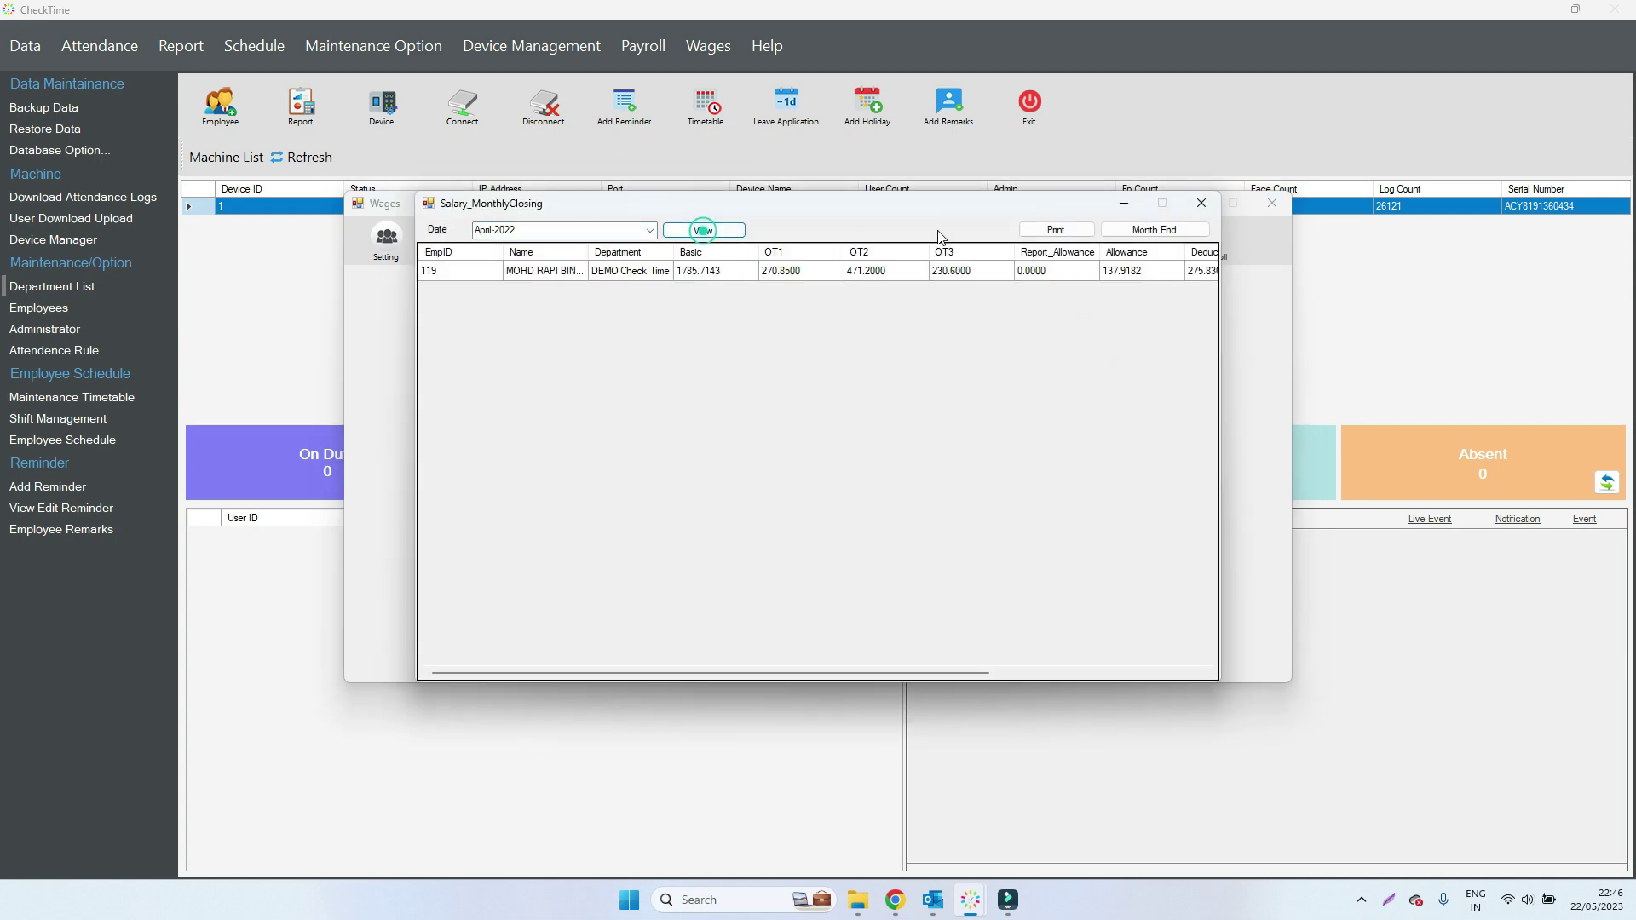
click(1137, 232)
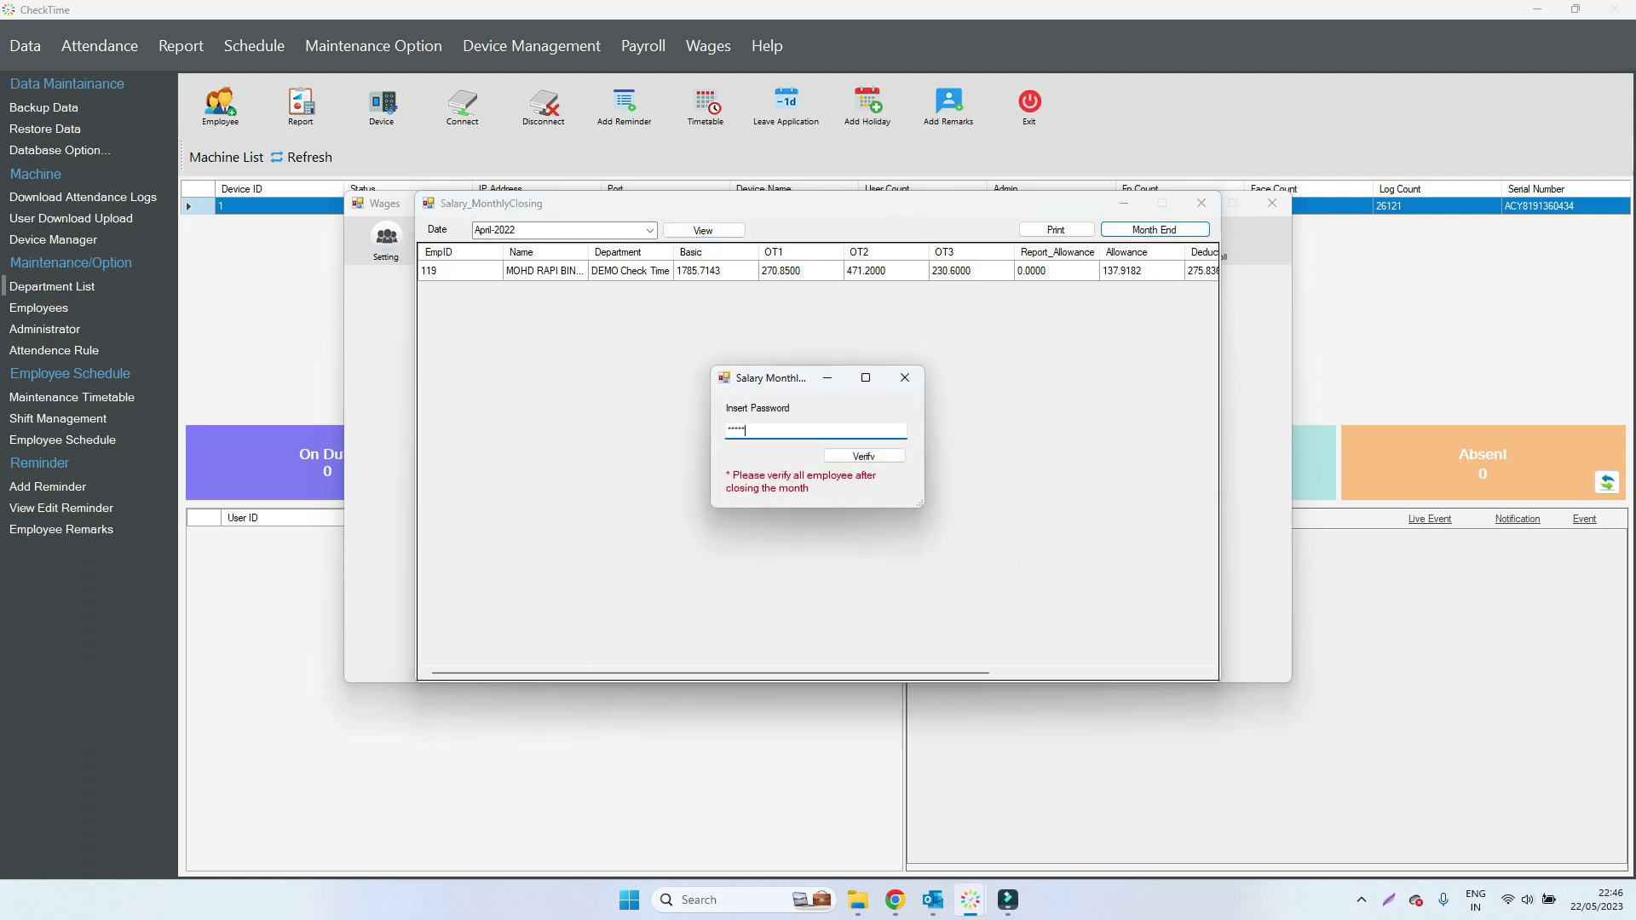
click(848, 458)
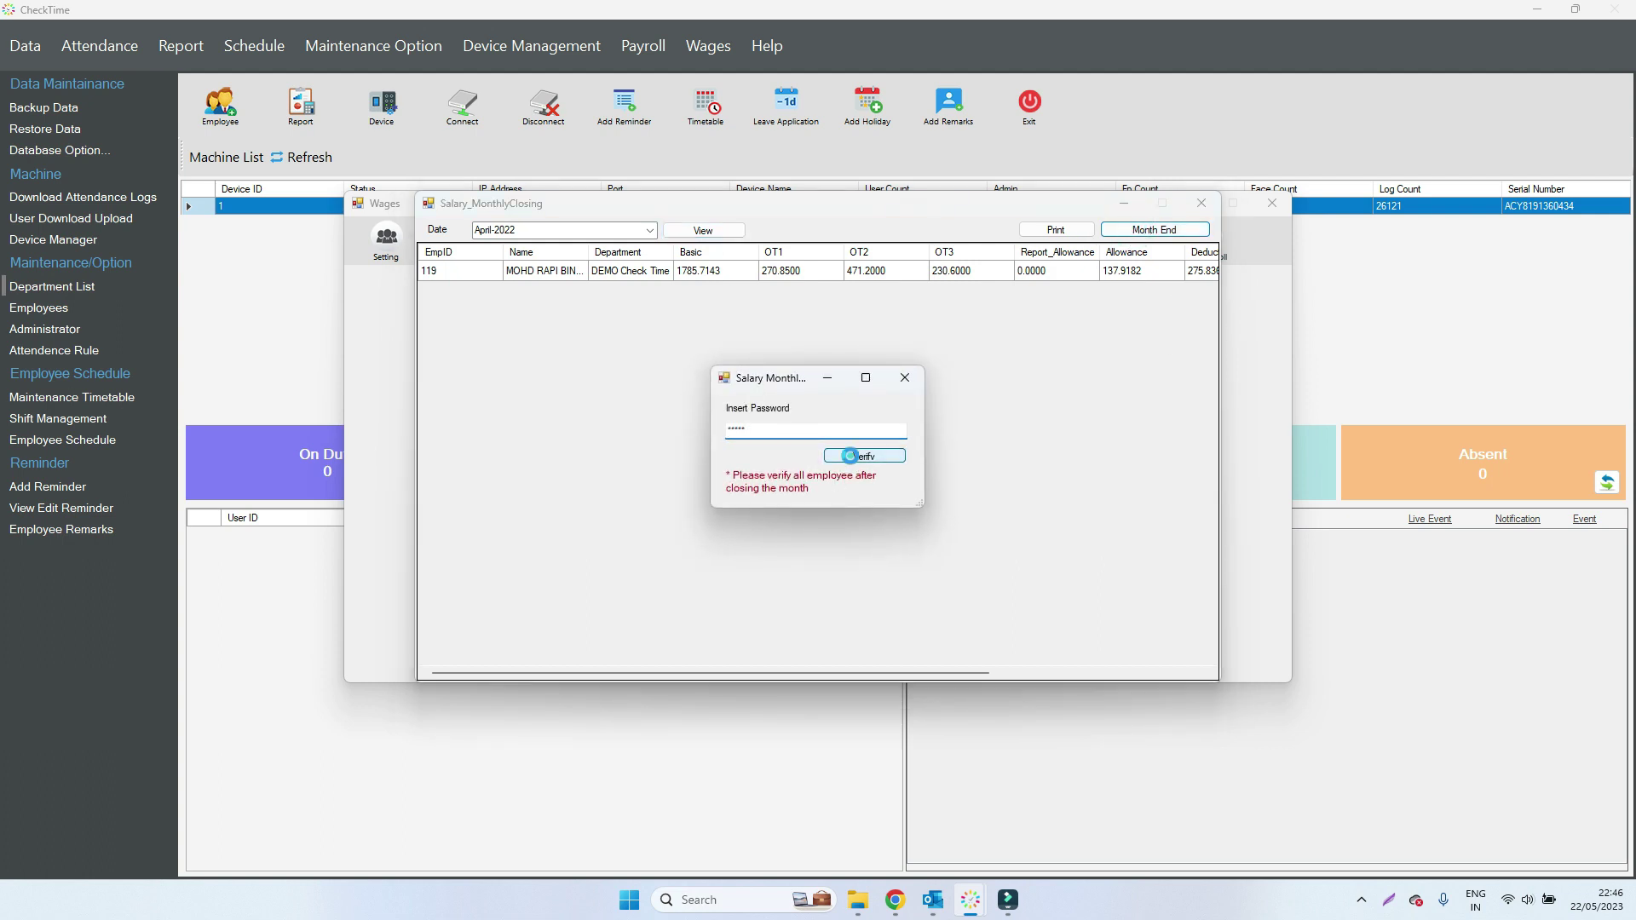
click(850, 494)
click(1202, 202)
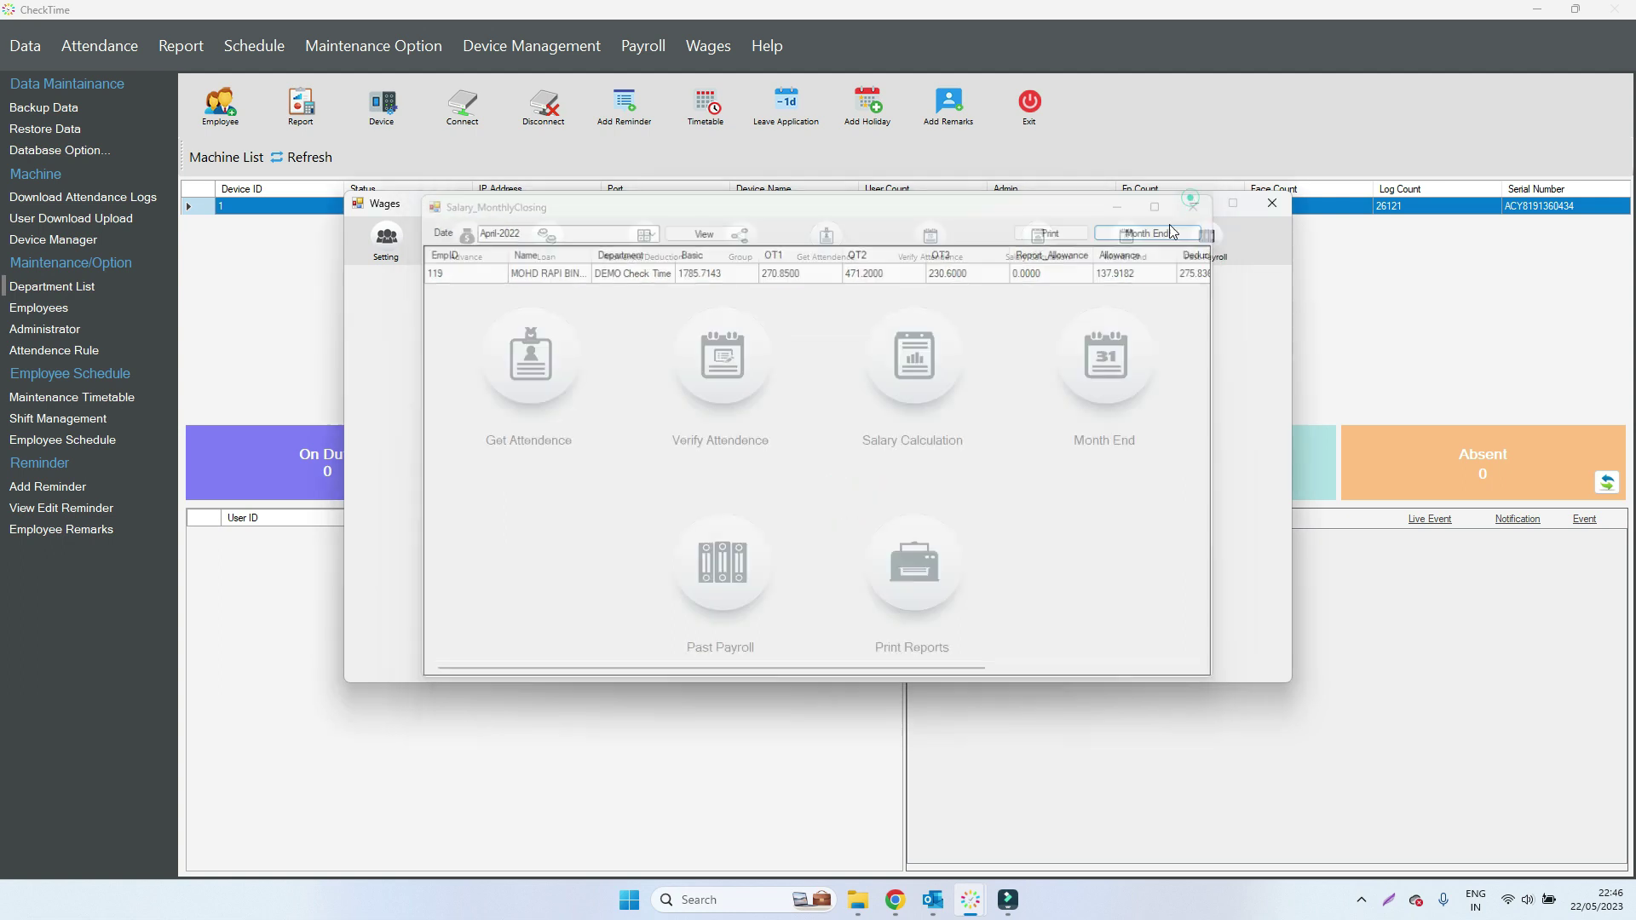
- Generate the April-2022 Salary Slip for the employee, All departments, full screen
click(934, 558)
click(629, 312)
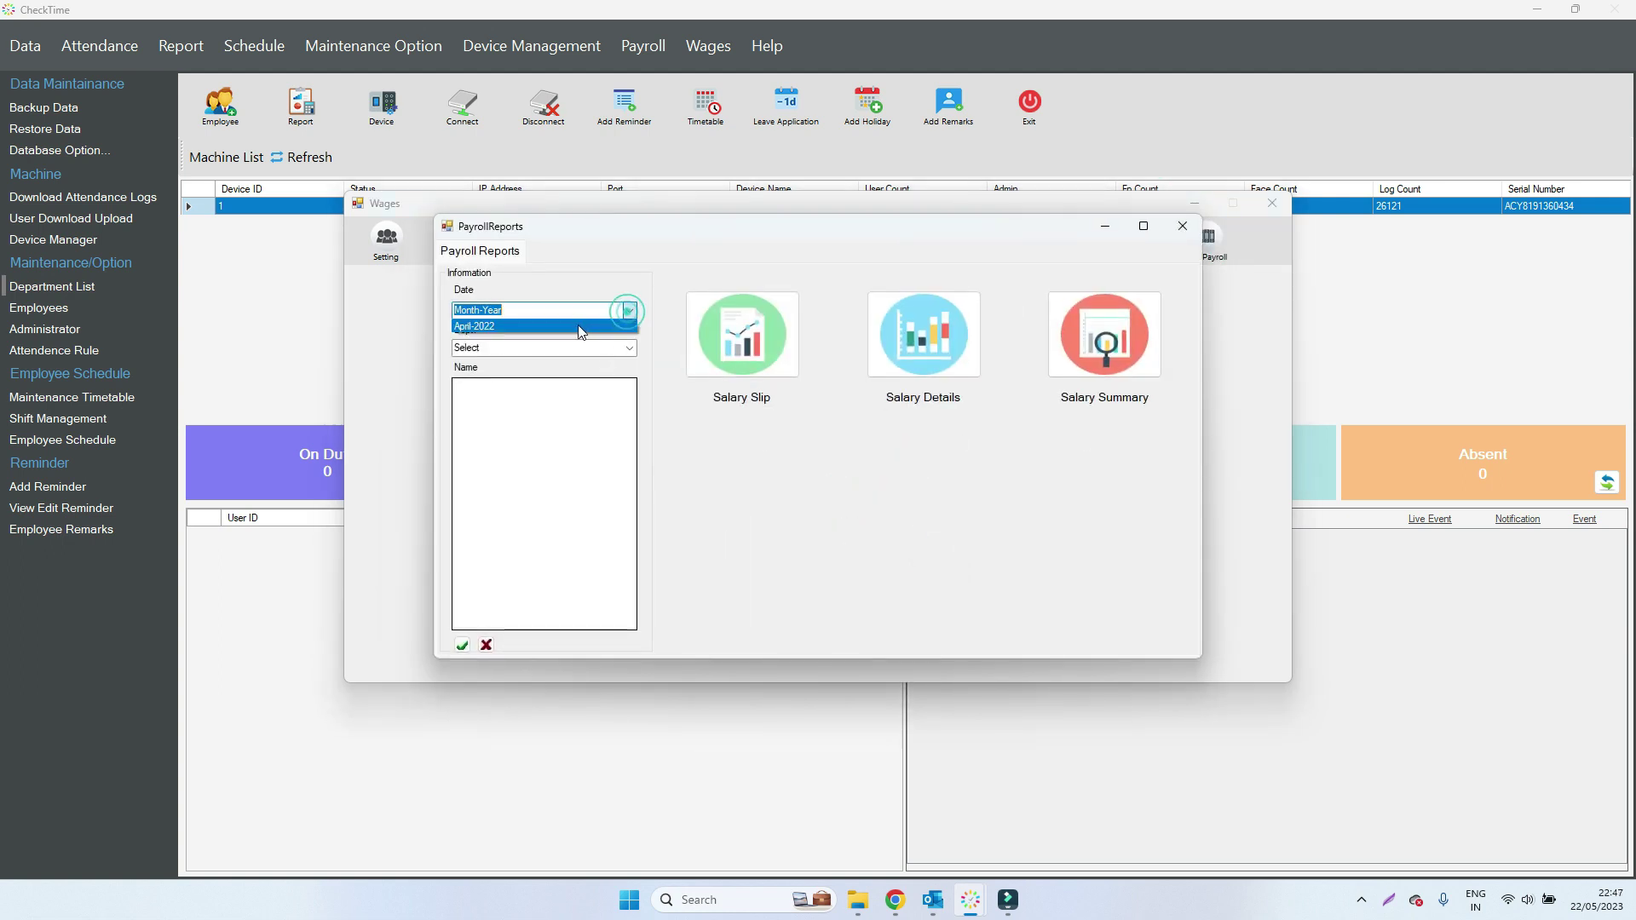
click(577, 322)
click(631, 348)
click(564, 364)
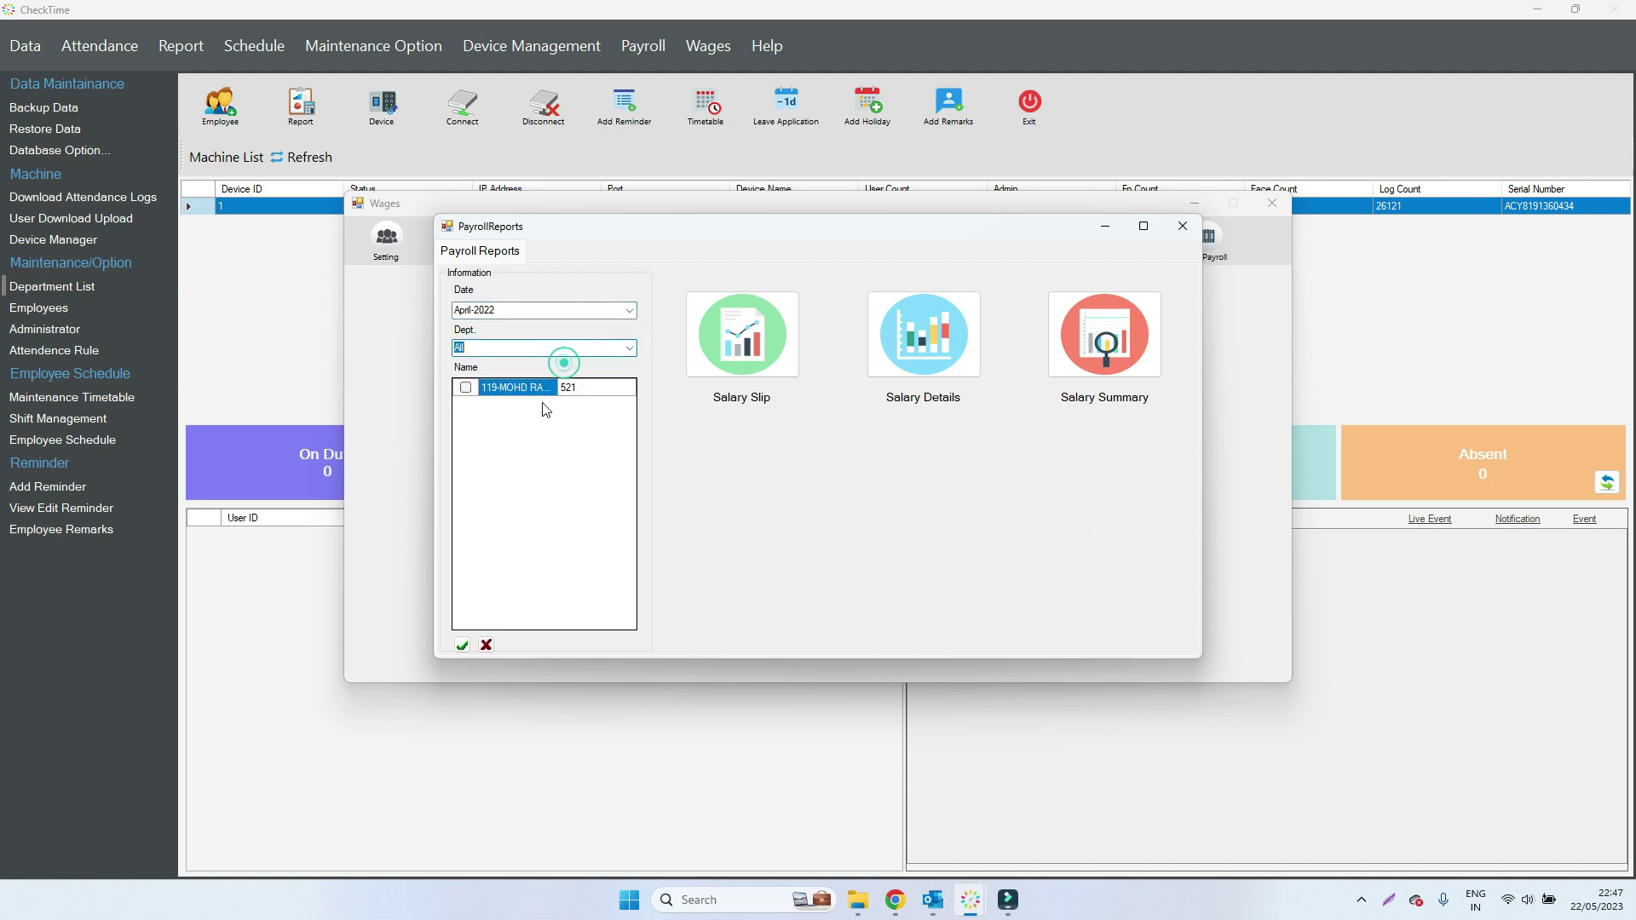
click(465, 387)
click(729, 353)
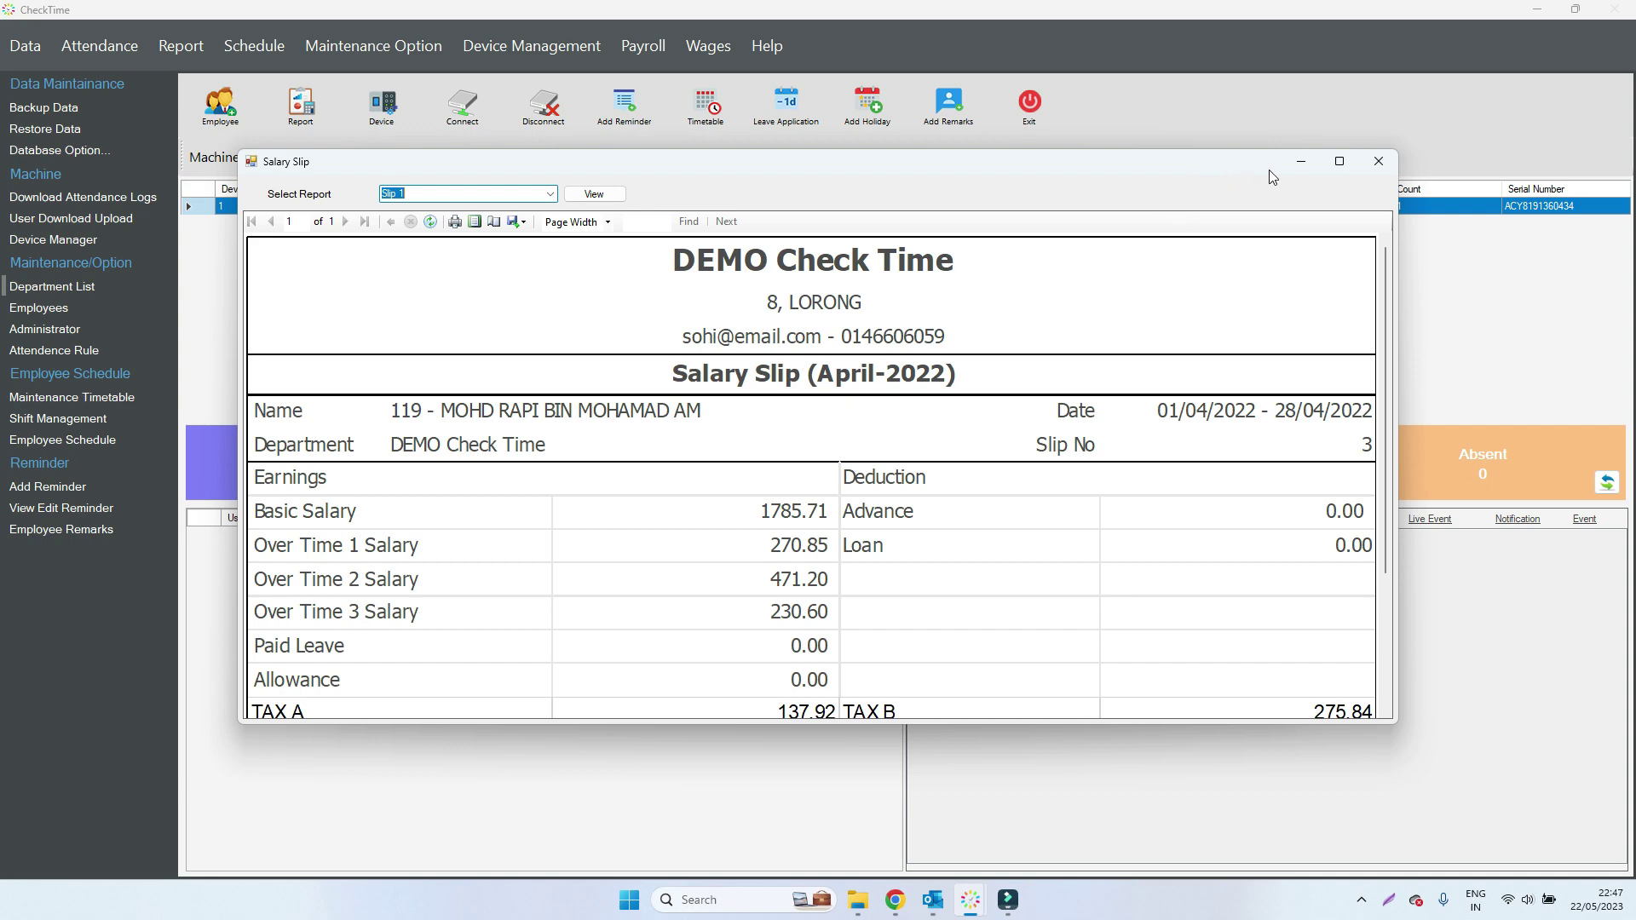
click(1338, 161)
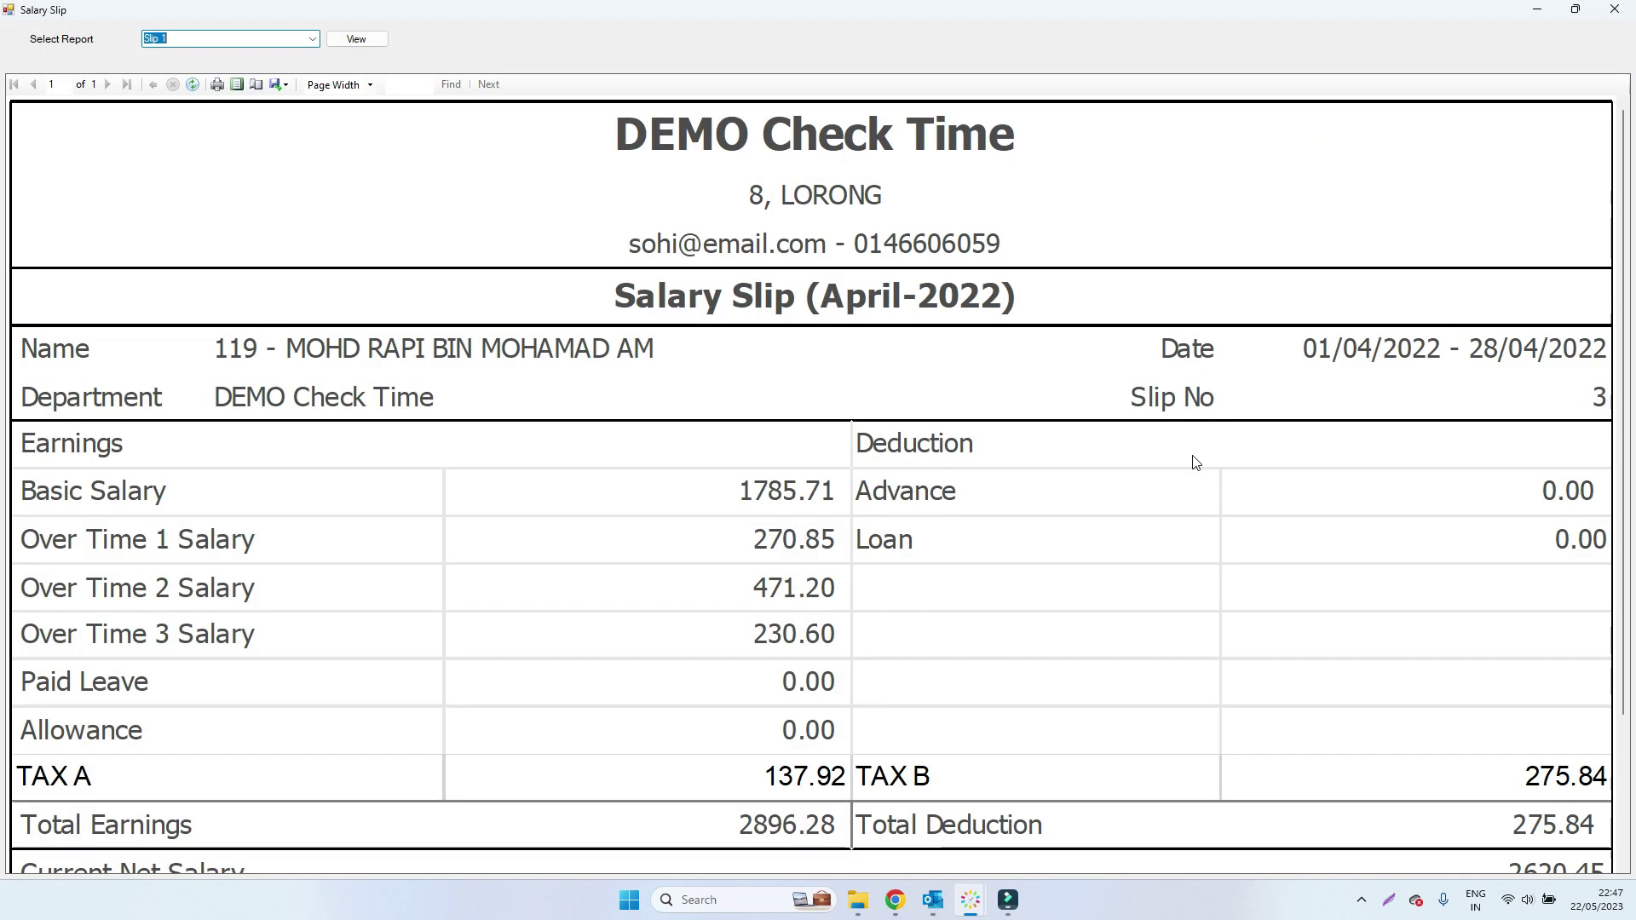
- Scroll to the 2620.45 net salary and capture the whole screen
key(Print)
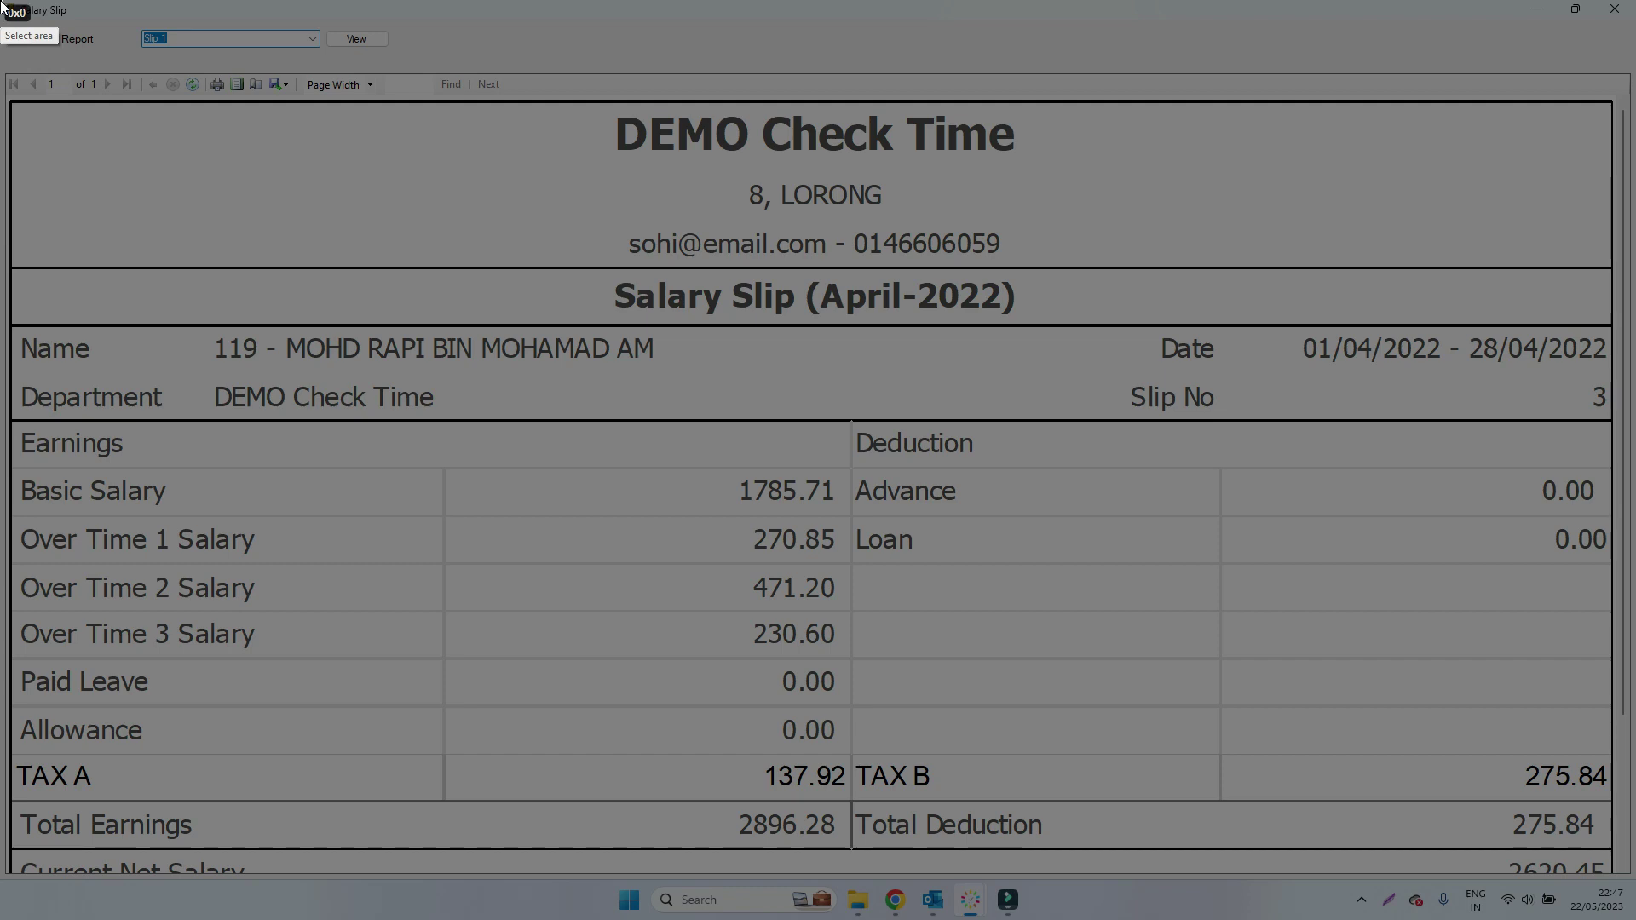
key(Escape)
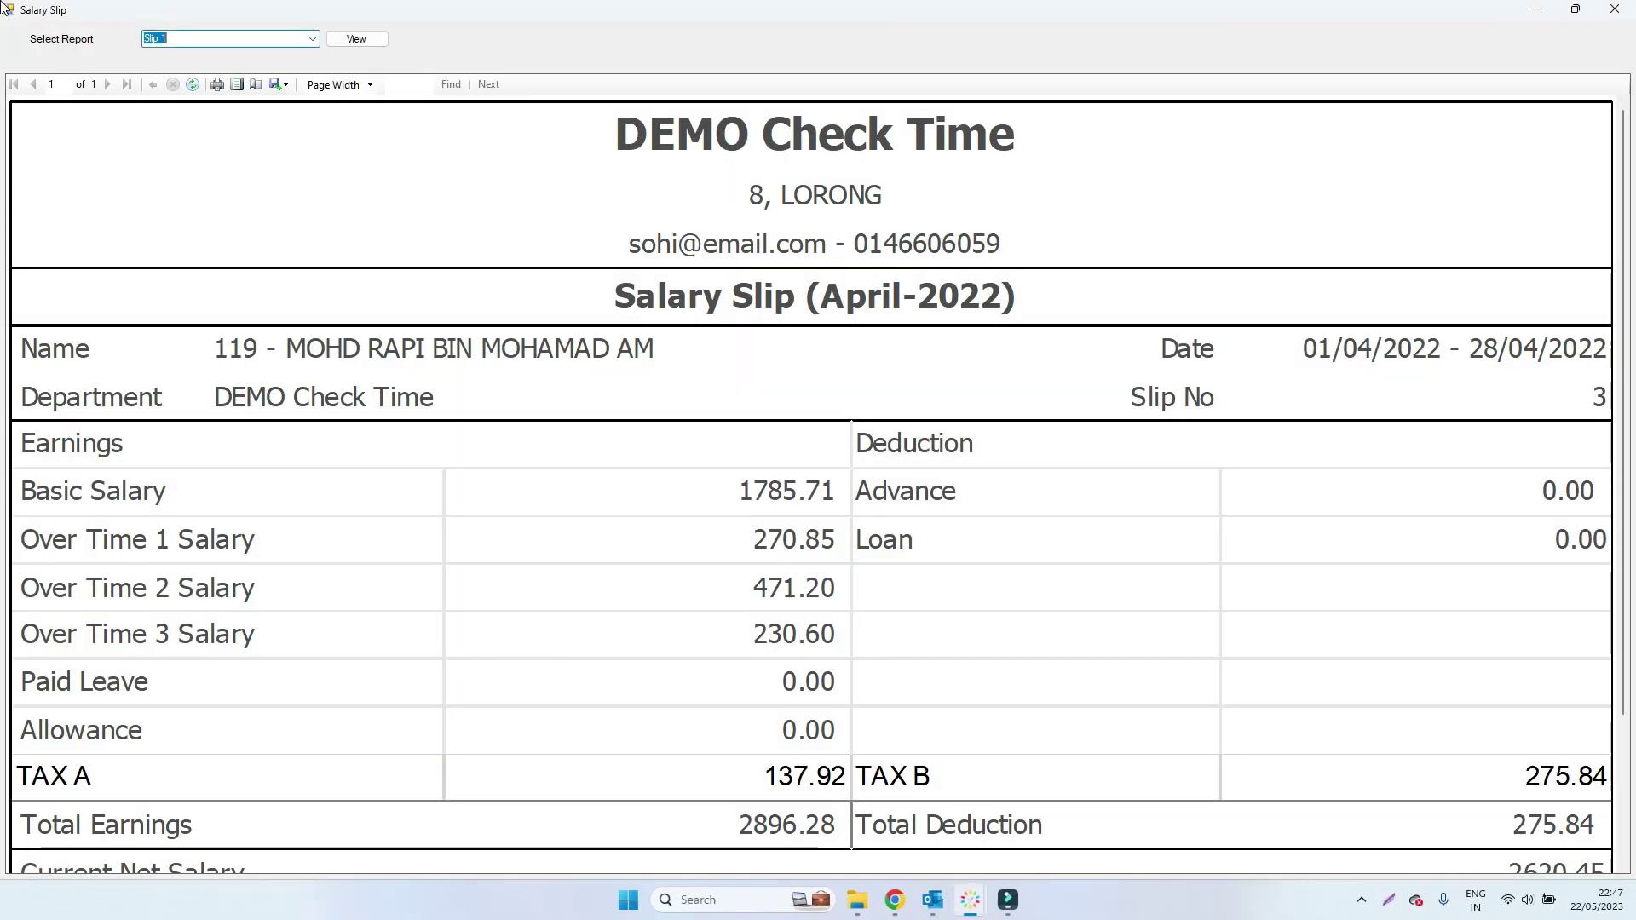
scroll(430, 309, down, 1)
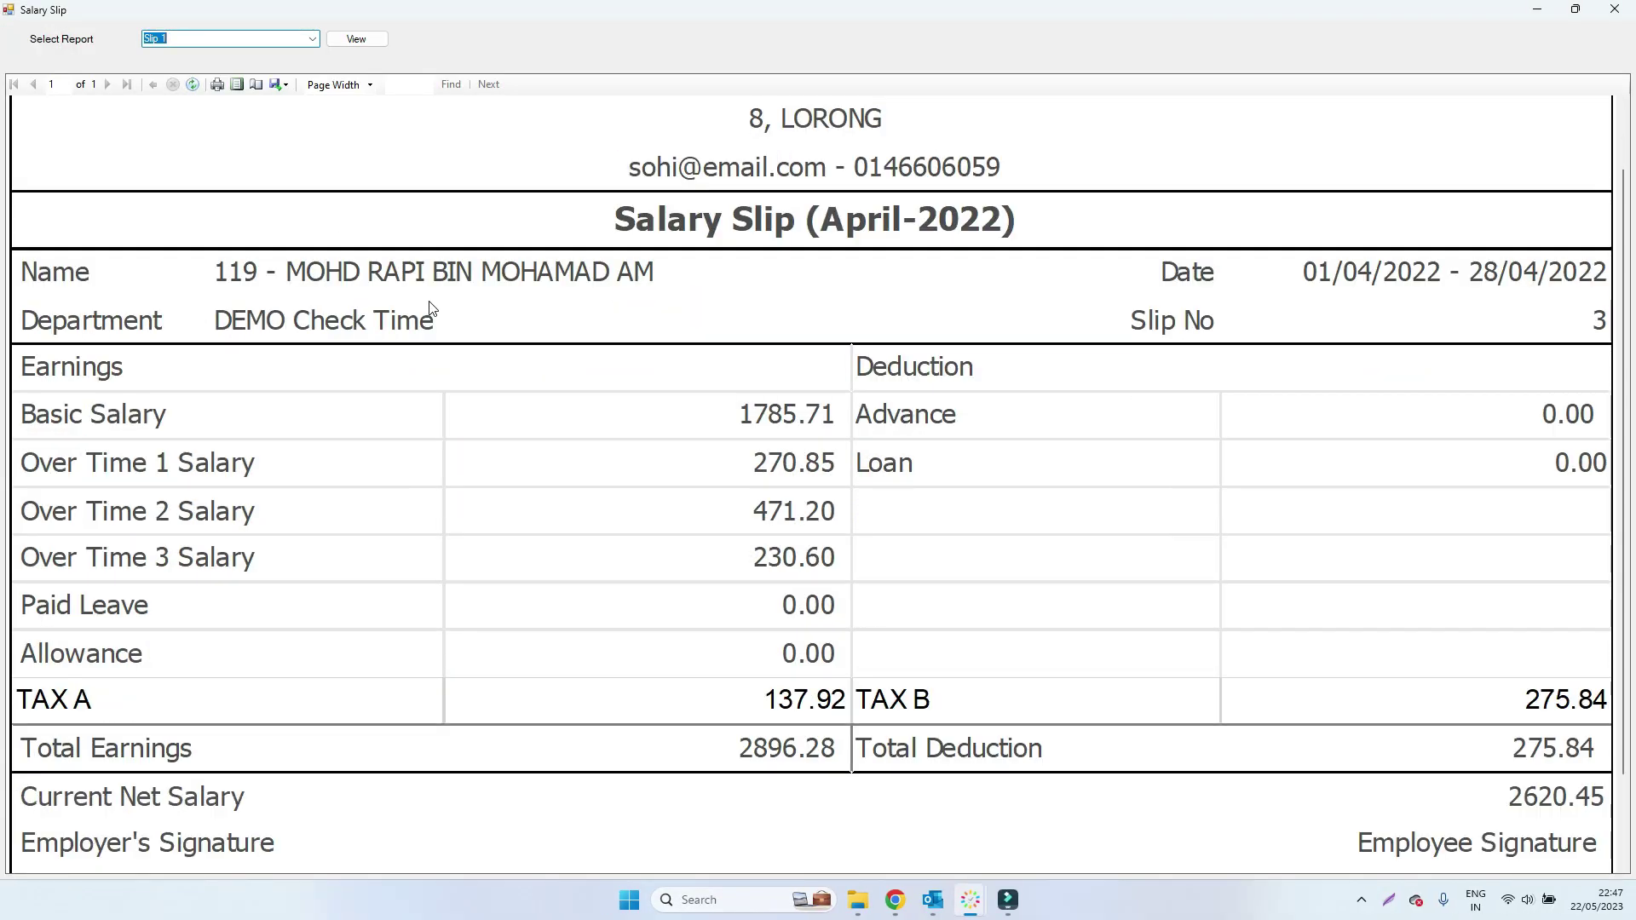
key(Print)
drag(1, 1, 1628, 874)
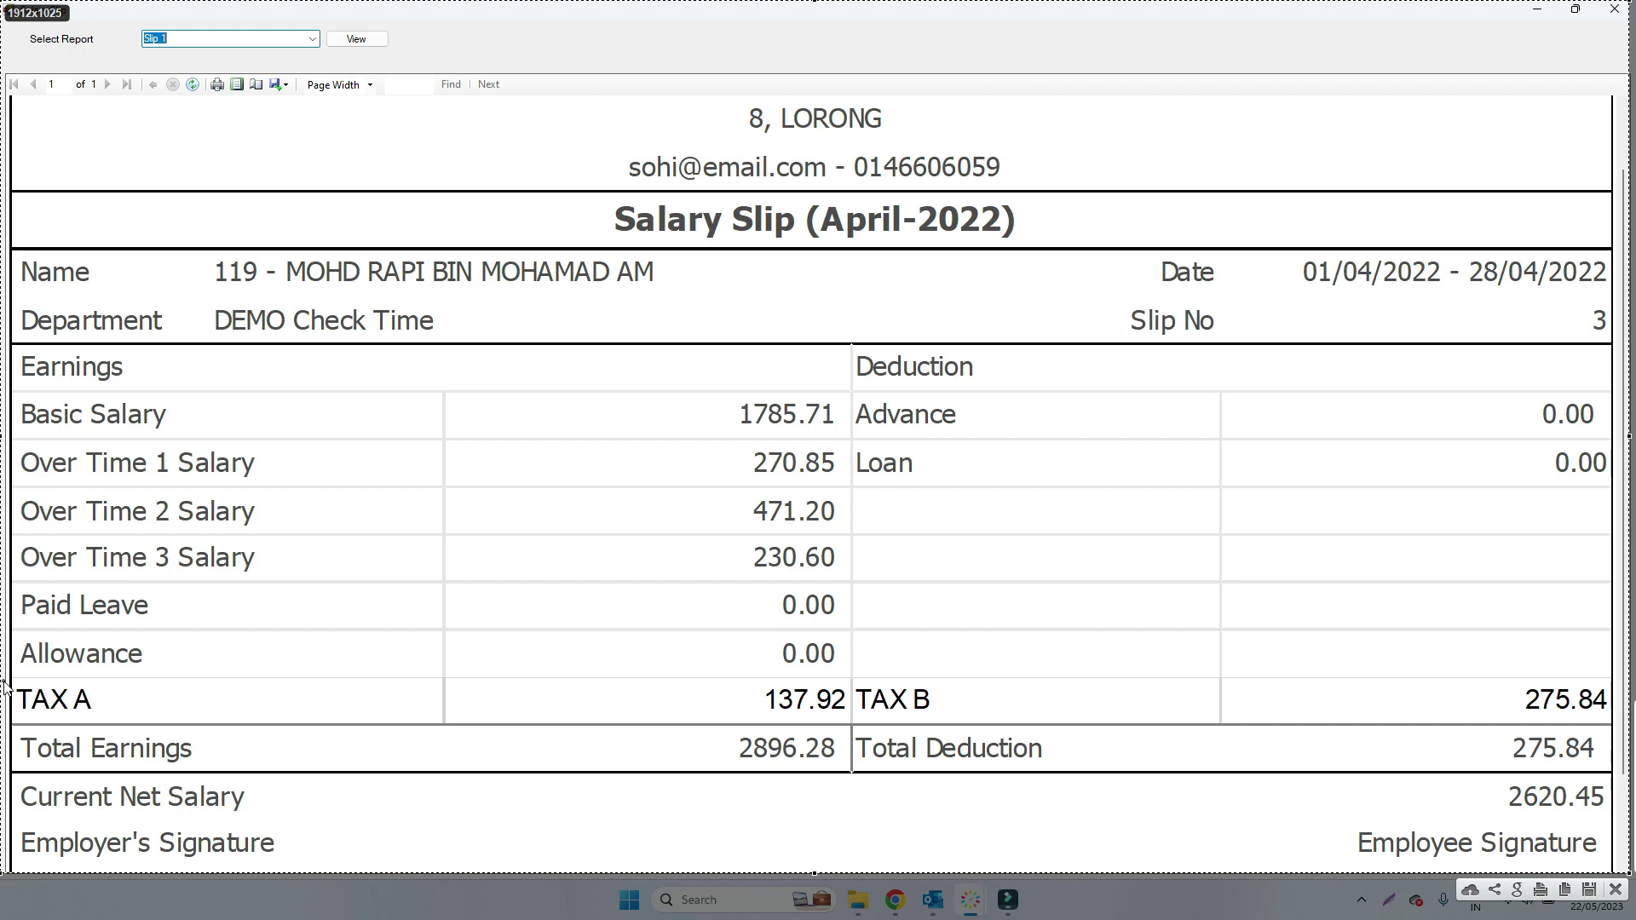
- Box TAX A, 2896.28, 275.84 and 2620.45 in red; add arrows to net salary, Deduction, TAX A
mouse_move(5, 686)
mouse_down()
mouse_move(126, 720)
mouse_move(857, 724)
mouse_up()
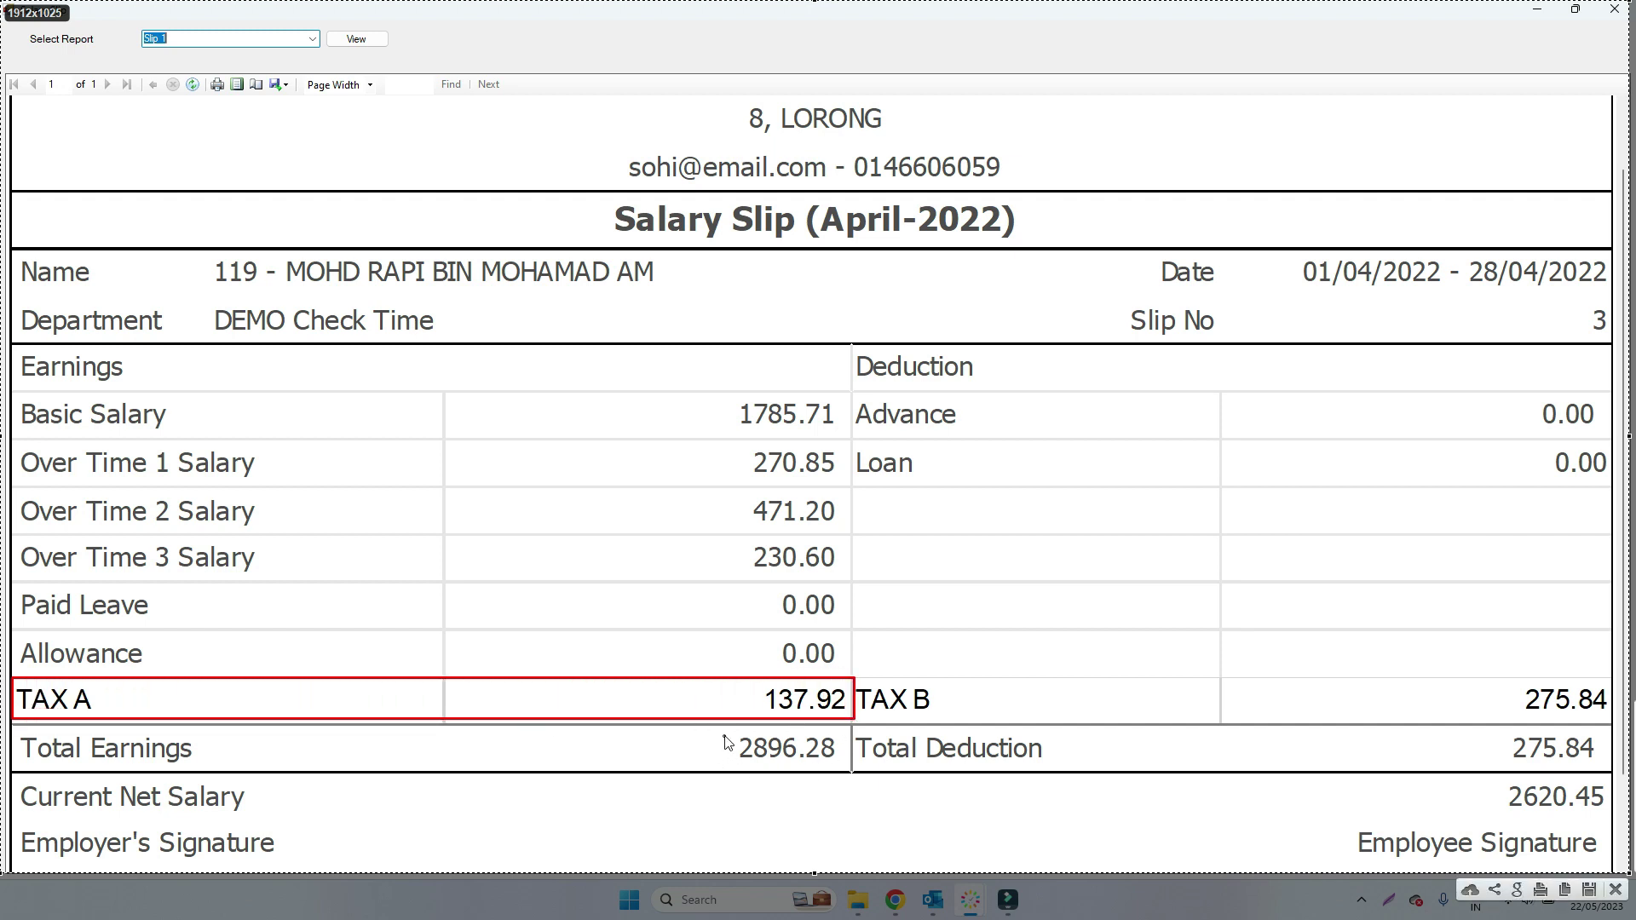
drag(729, 725, 851, 778)
drag(1510, 679, 1621, 723)
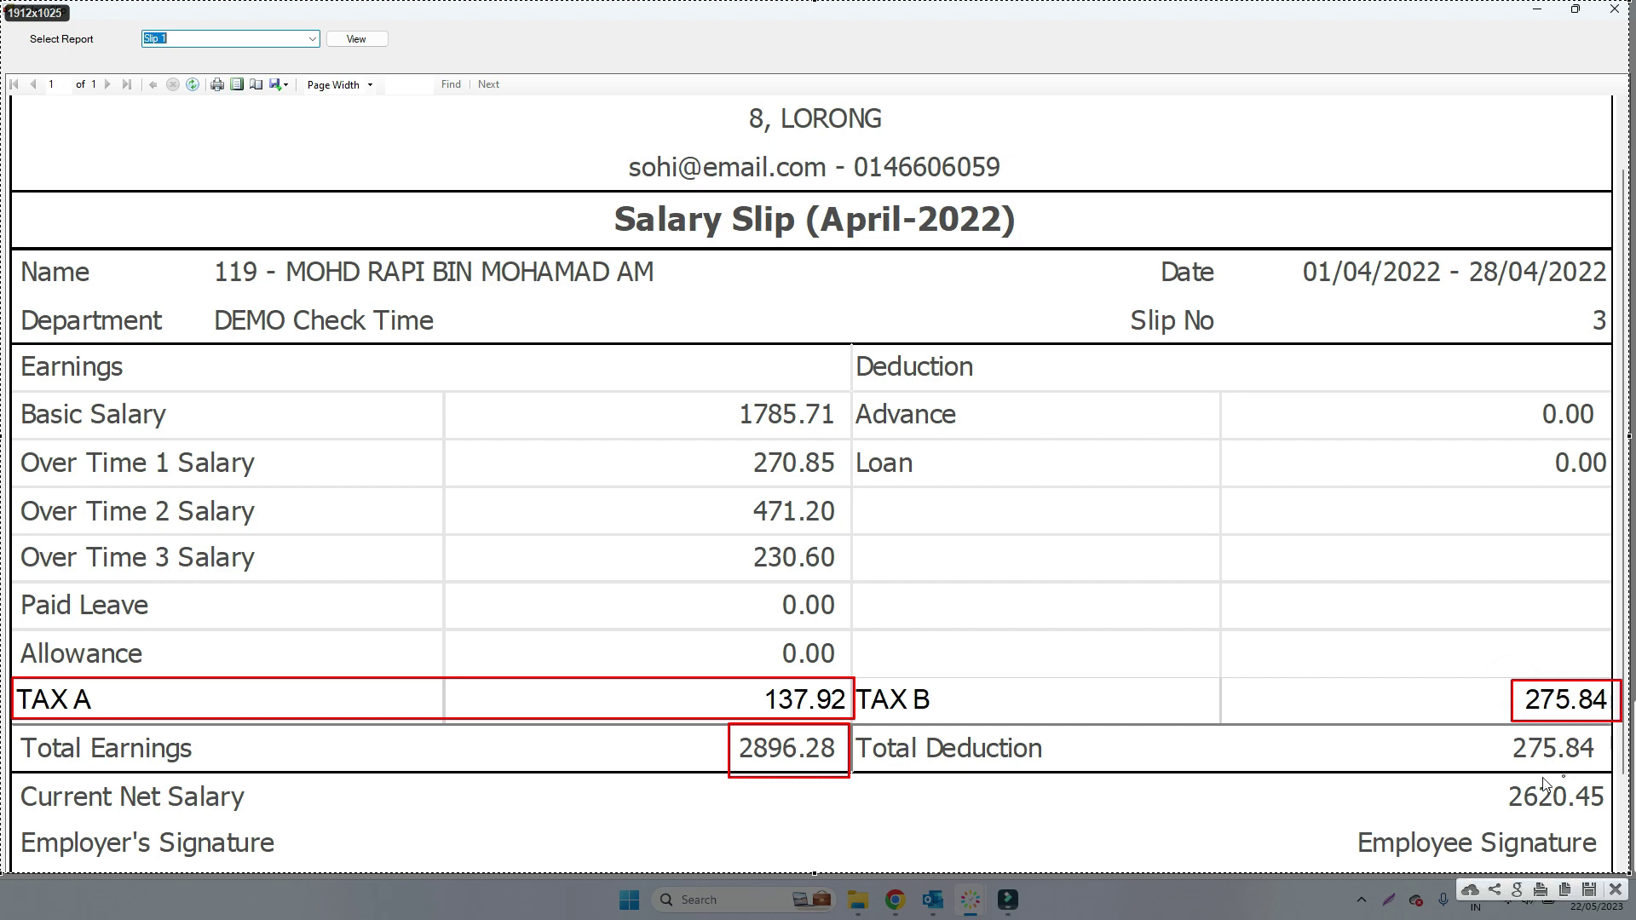
drag(1497, 773, 1608, 817)
drag(852, 777, 1481, 789)
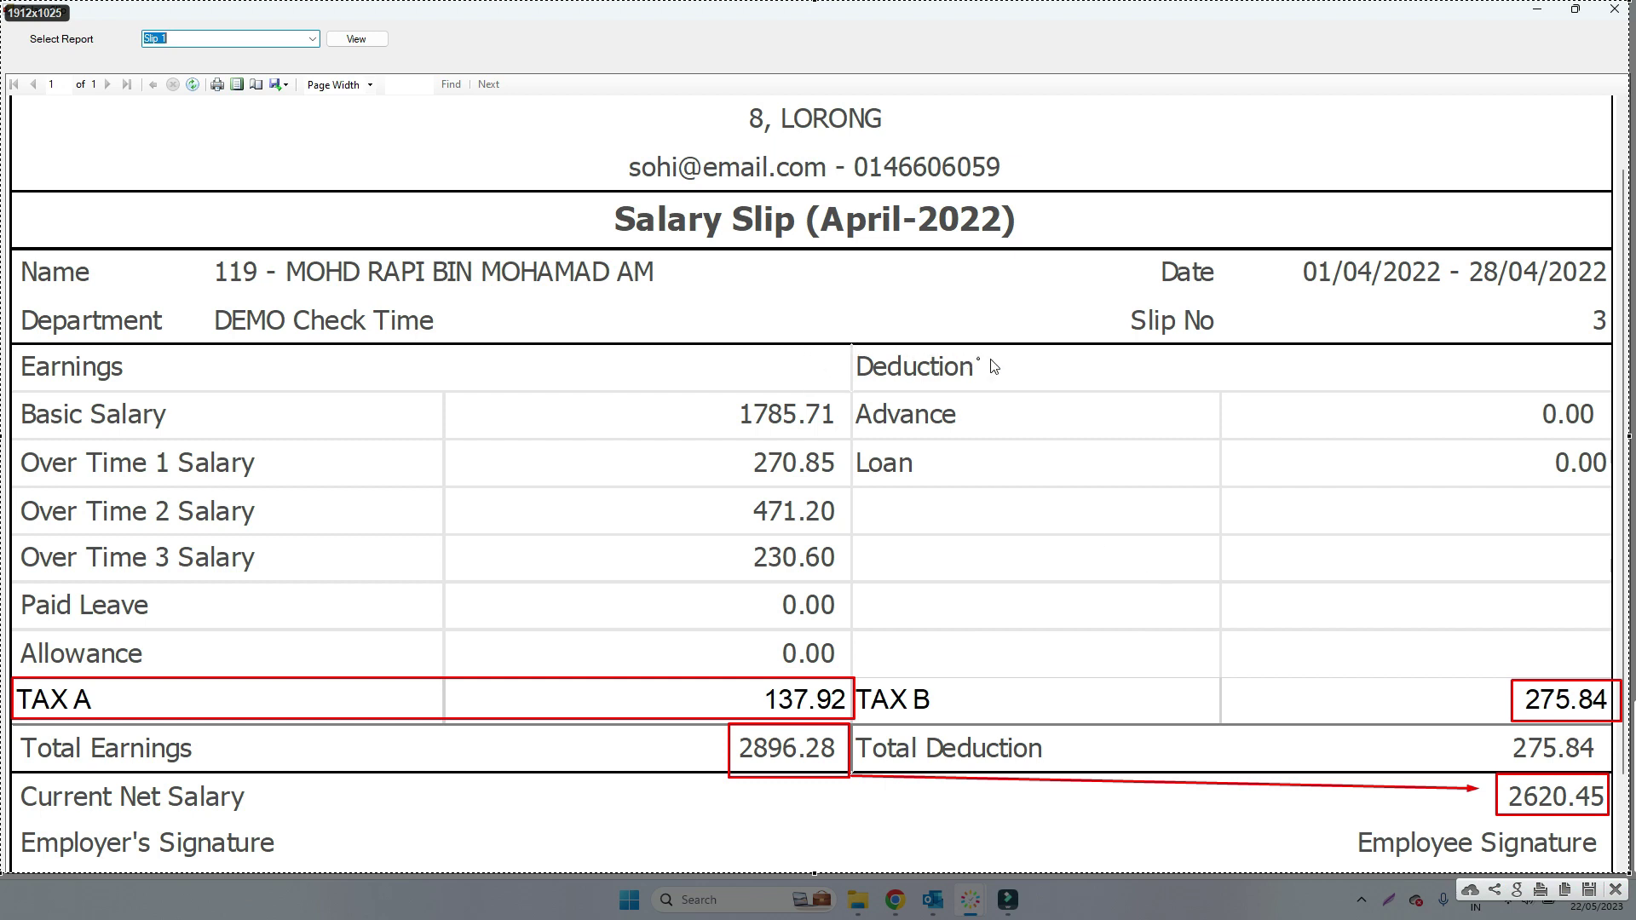
drag(1077, 367, 1007, 369)
drag(198, 651, 123, 680)
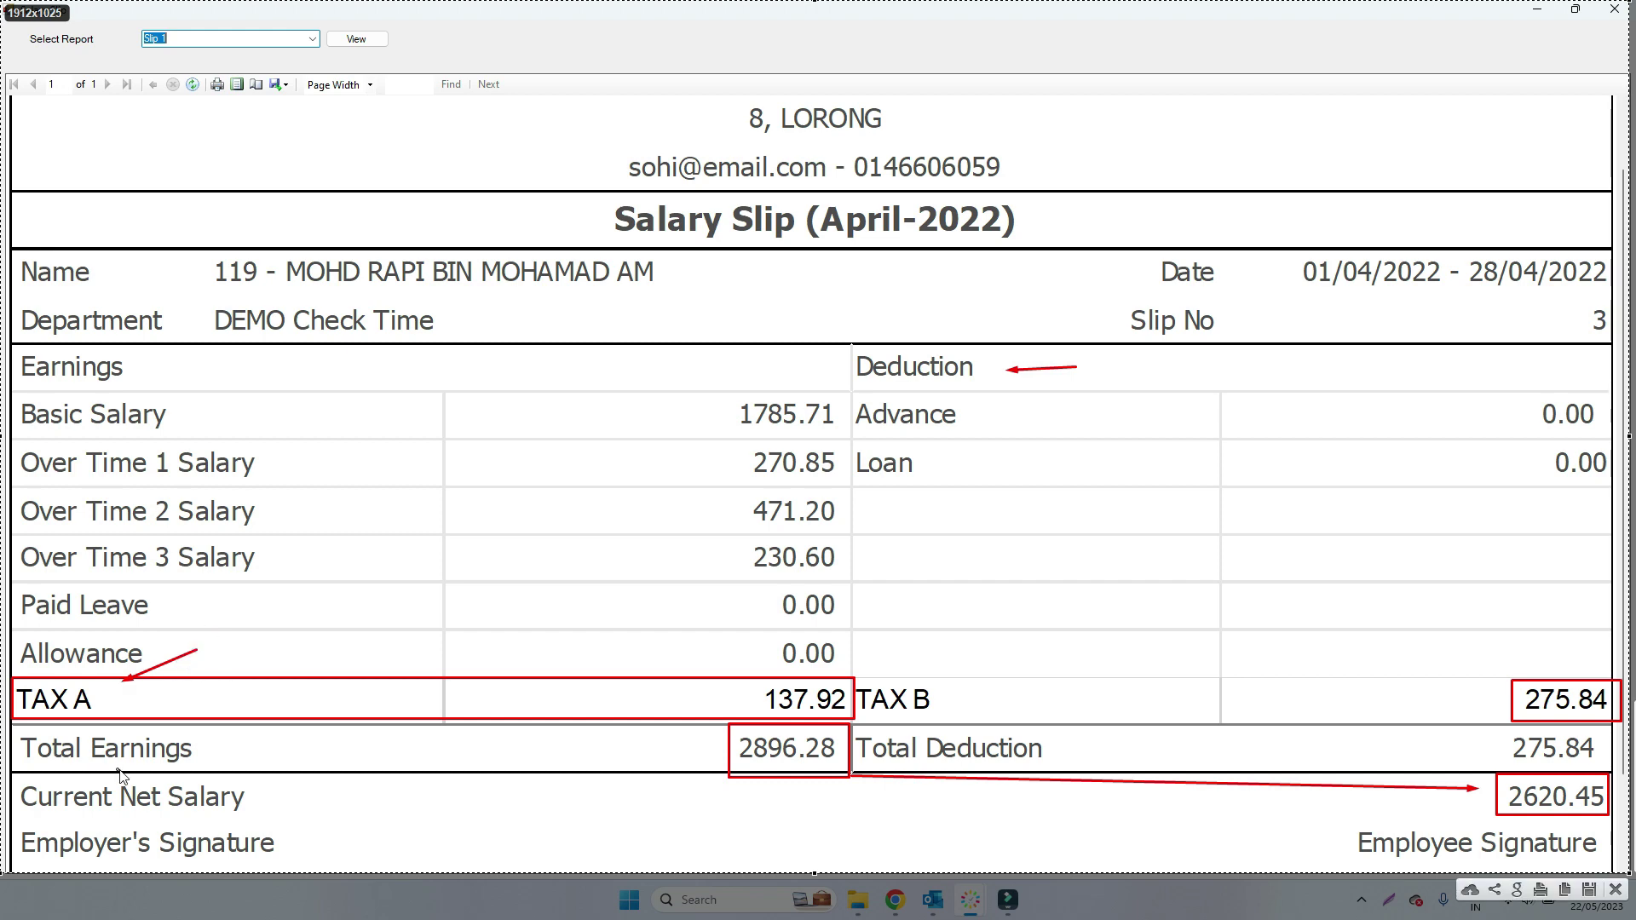